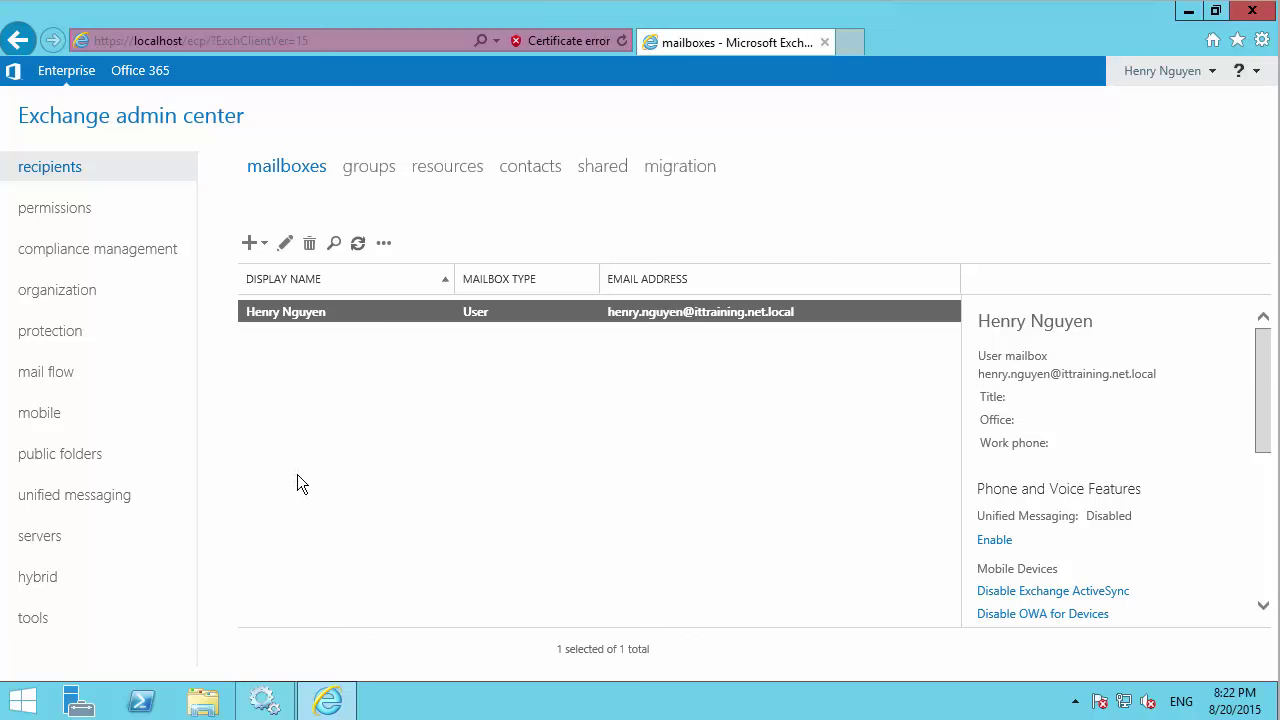
Go to the servers databases list and start a new mailbox database.
left_click(43, 536)
left_click(372, 170)
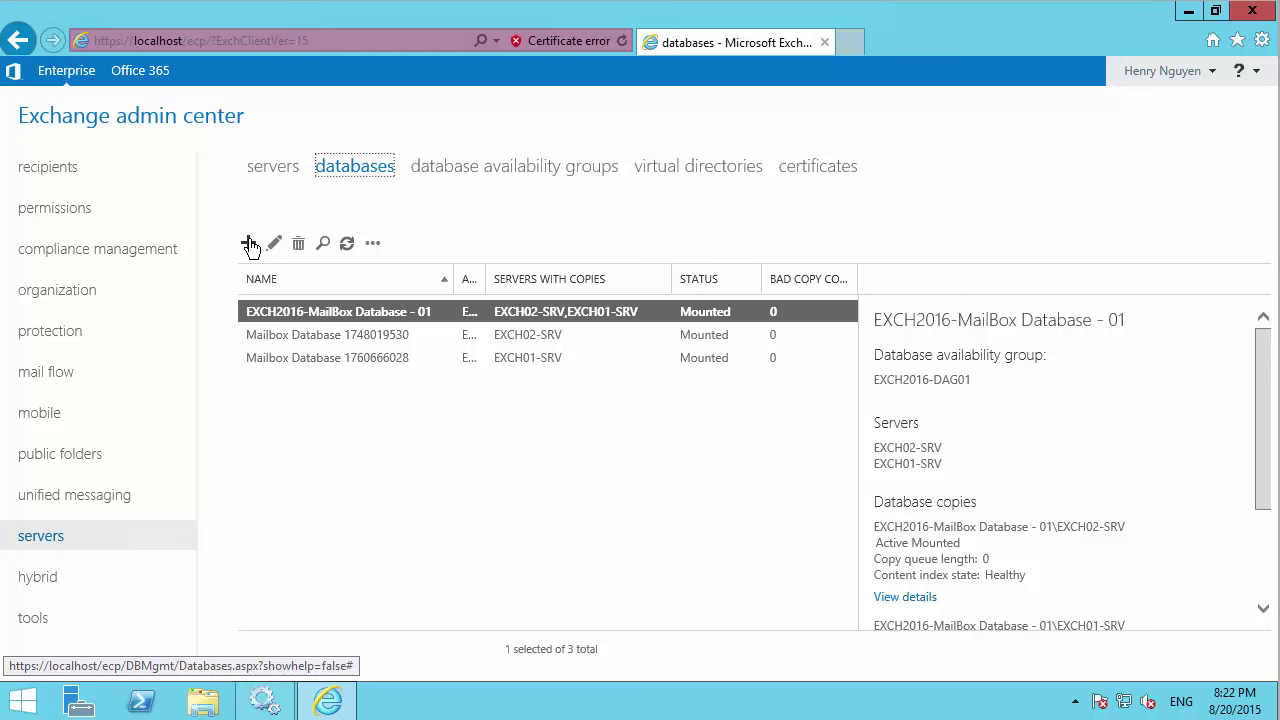
left_click(249, 244)
Name the new database 'SXCH2016-MB DB 01'.
left_click(477, 202)
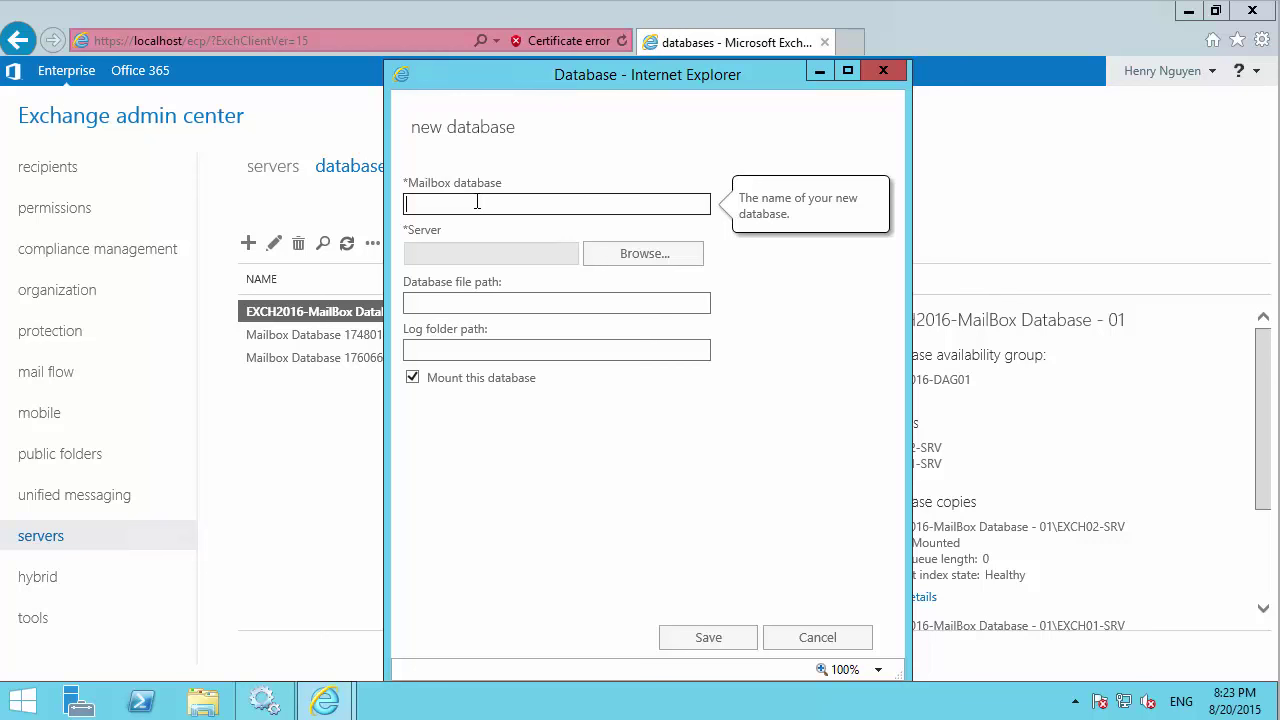
type("SXCH2016-MB DB 01")
Choose EXCH02-SRV as the hosting server, replacing the initial EXCH01-SRV pick.
left_click(629, 254)
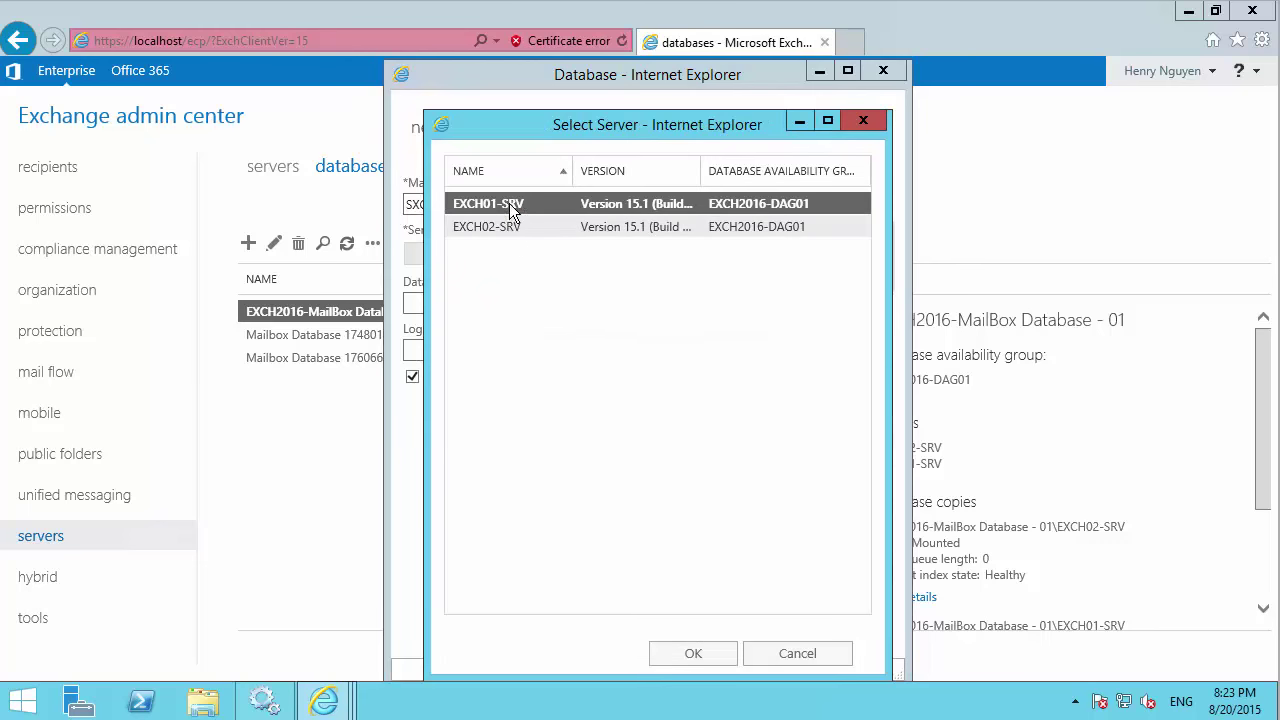
double_click(508, 203)
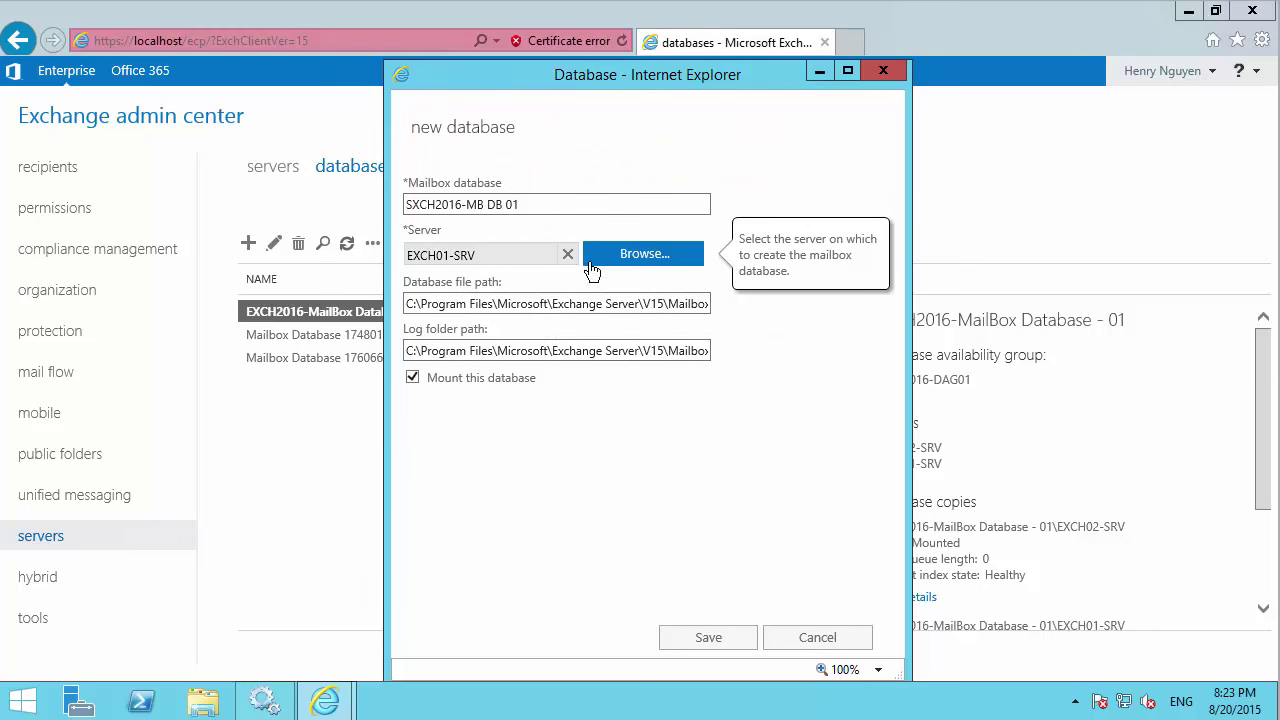
left_click(623, 268)
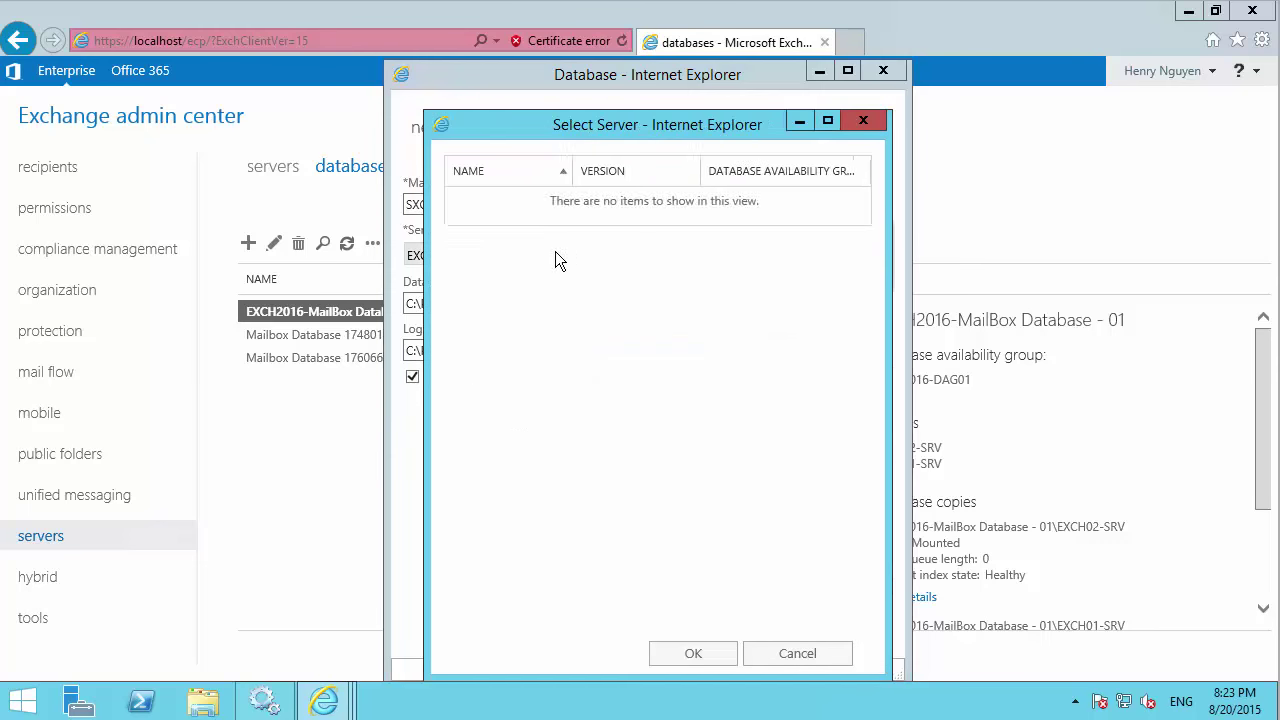
left_click(510, 228)
double_click(510, 230)
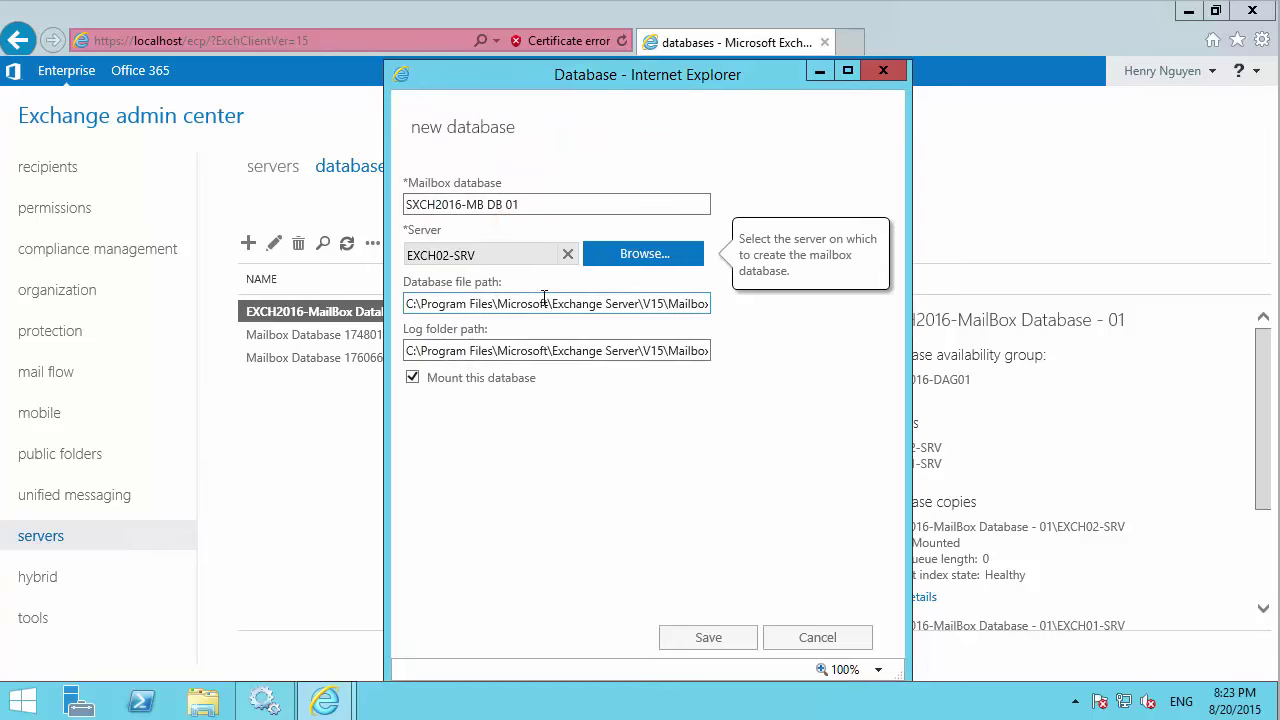
left_click(517, 300)
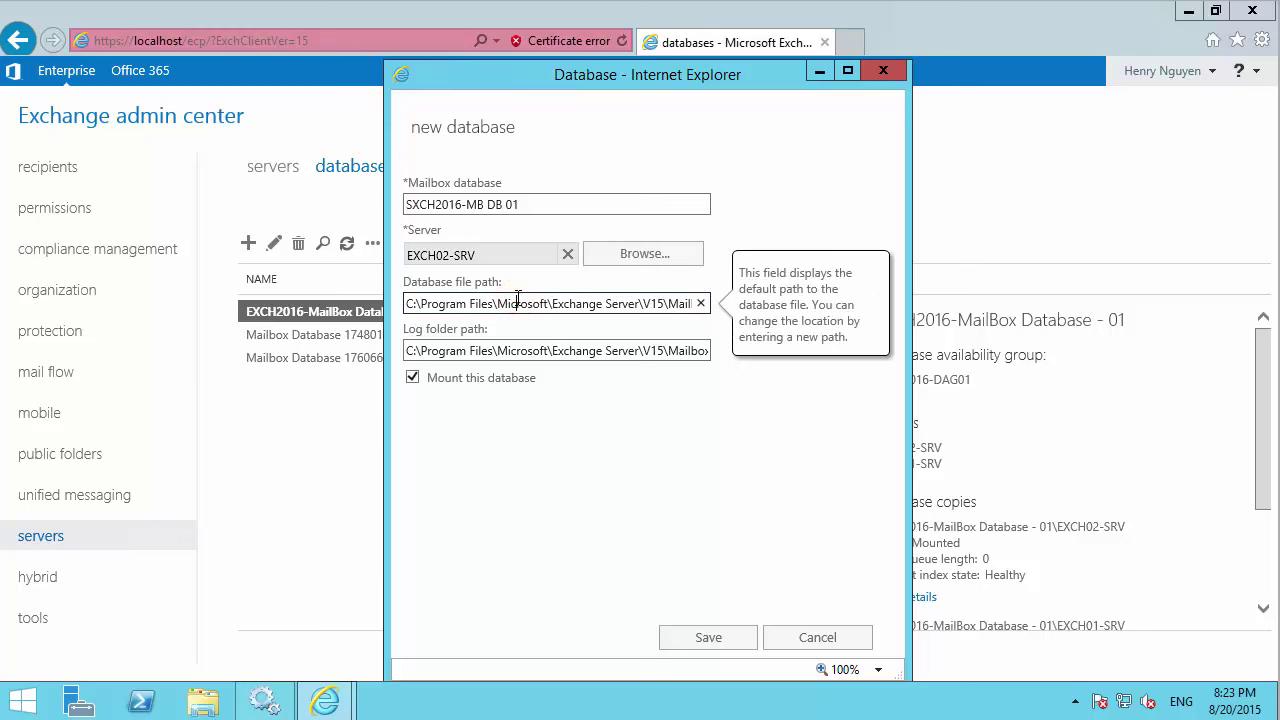
left_click(205, 705)
Open D:\EXCH2016-MB DB01 in File Explorer and copy its full path.
double_click(756, 280)
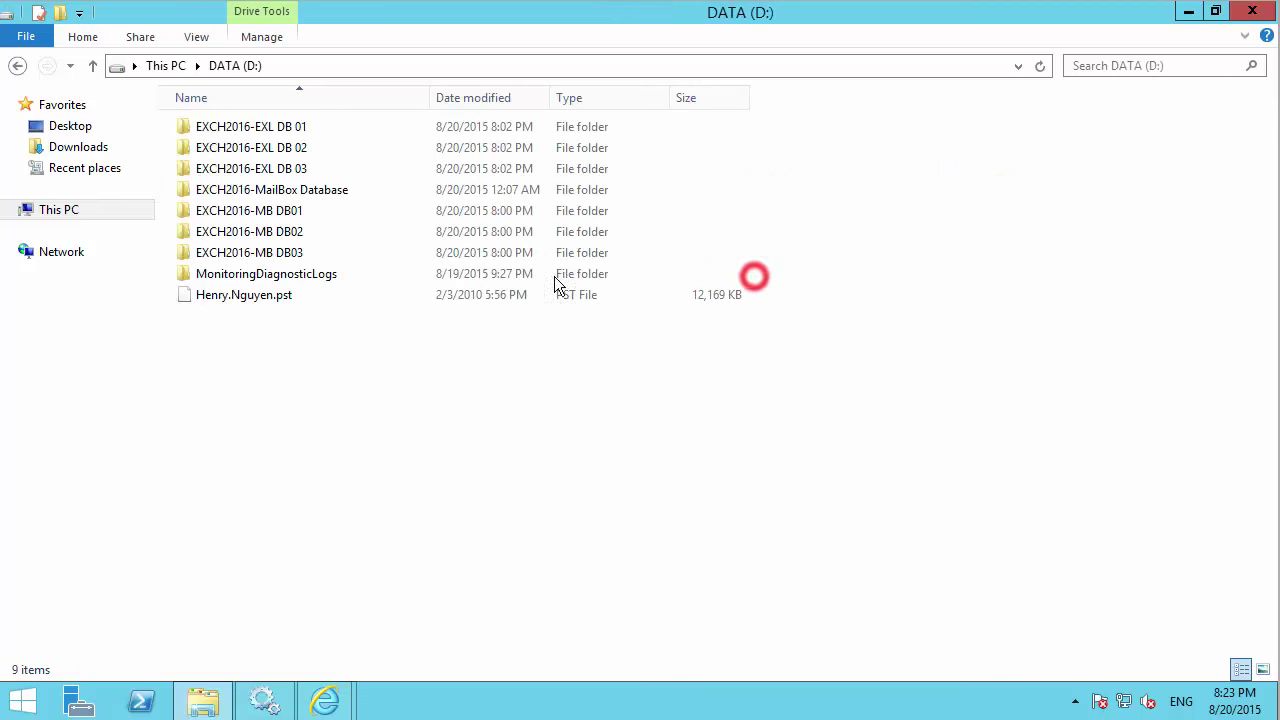
double_click(278, 210)
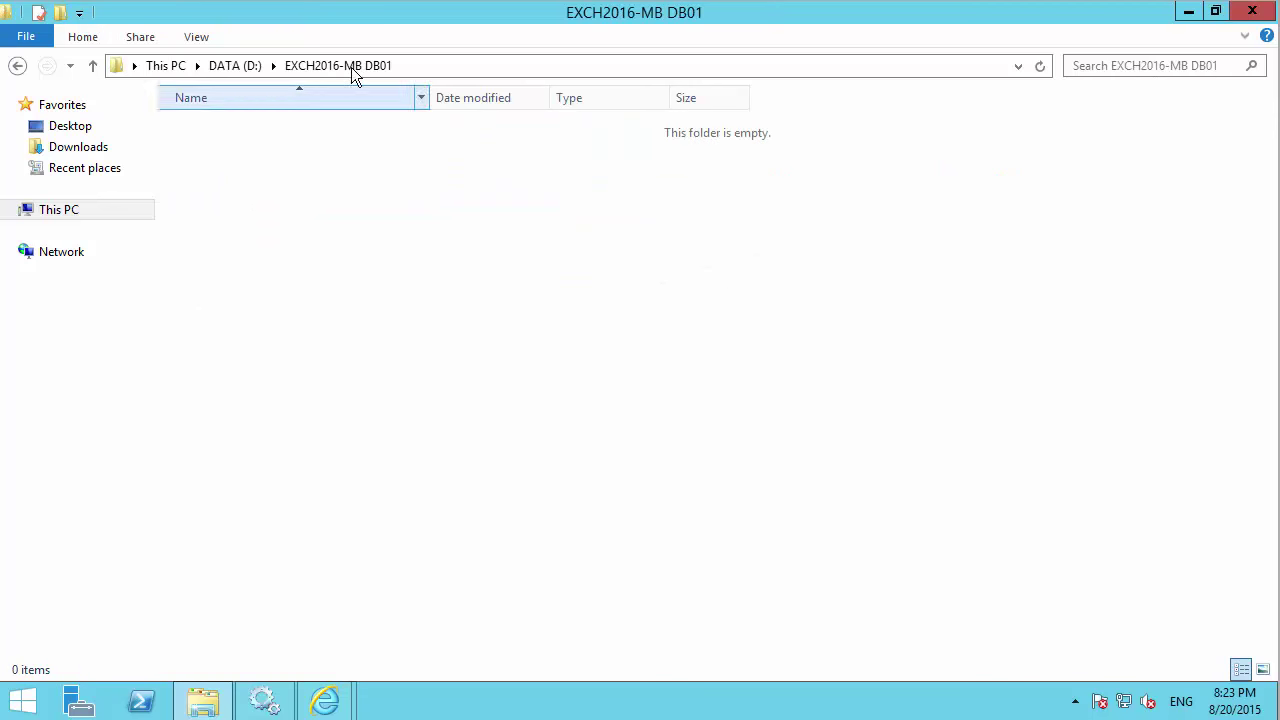
left_click(430, 67)
key("ctrl+c")
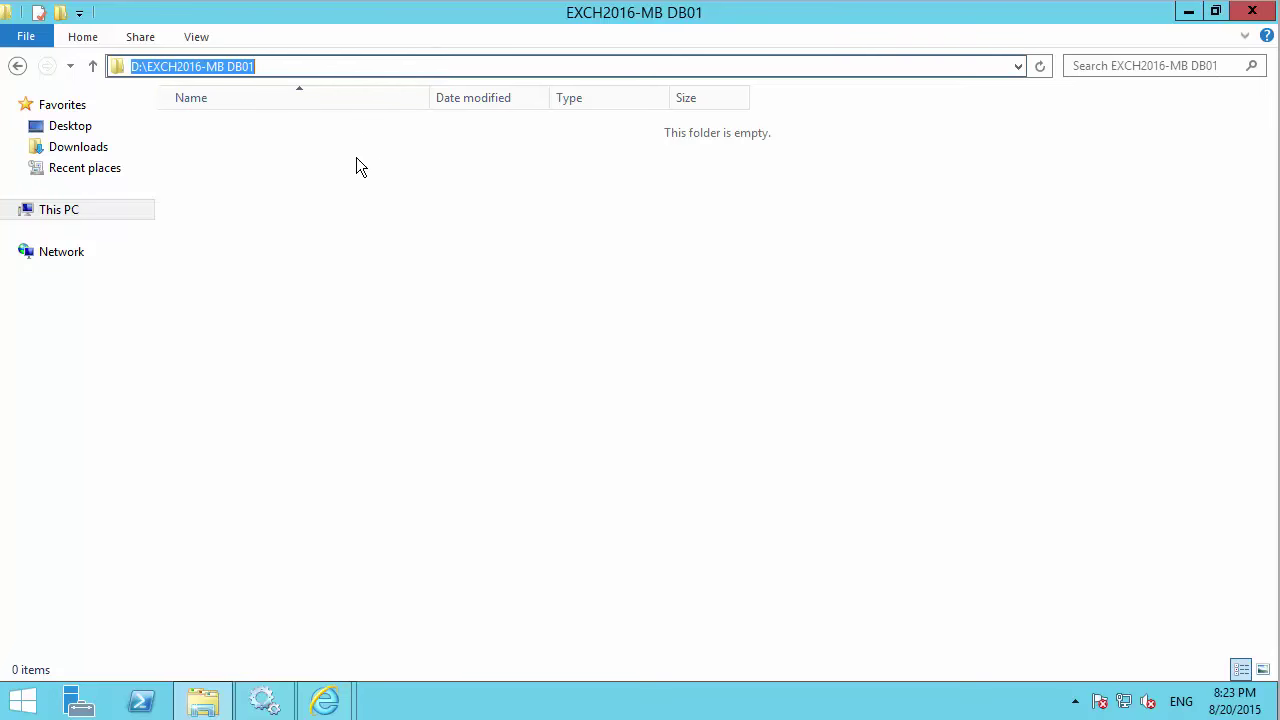
left_click(1188, 10)
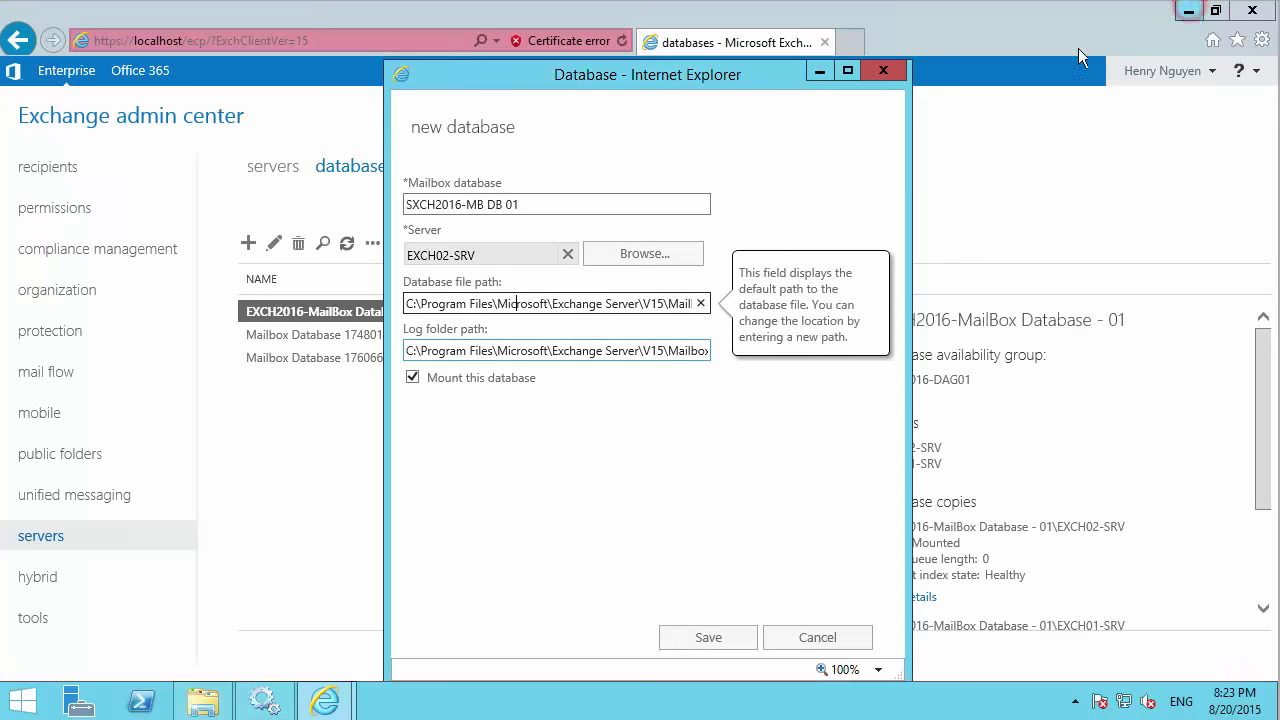
Replace the default database file path folder with D:\EXCH2016-MB DB01.
triple_click(673, 303)
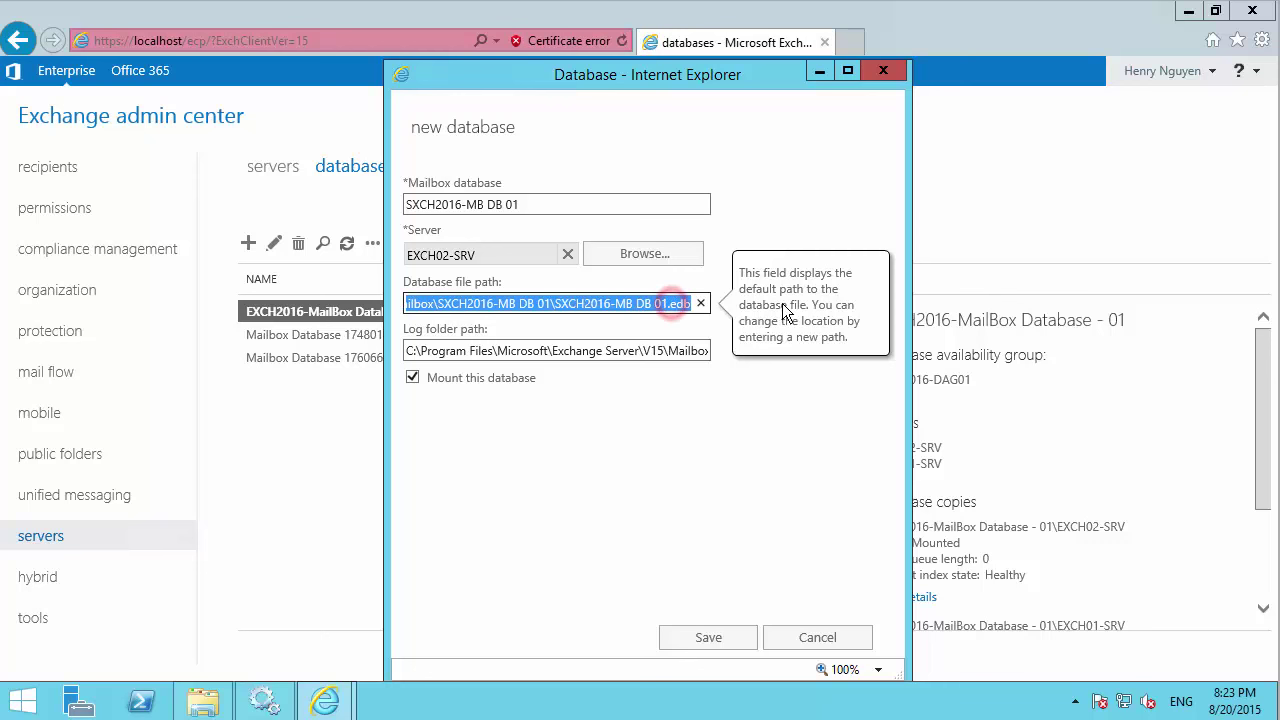
left_click(491, 303)
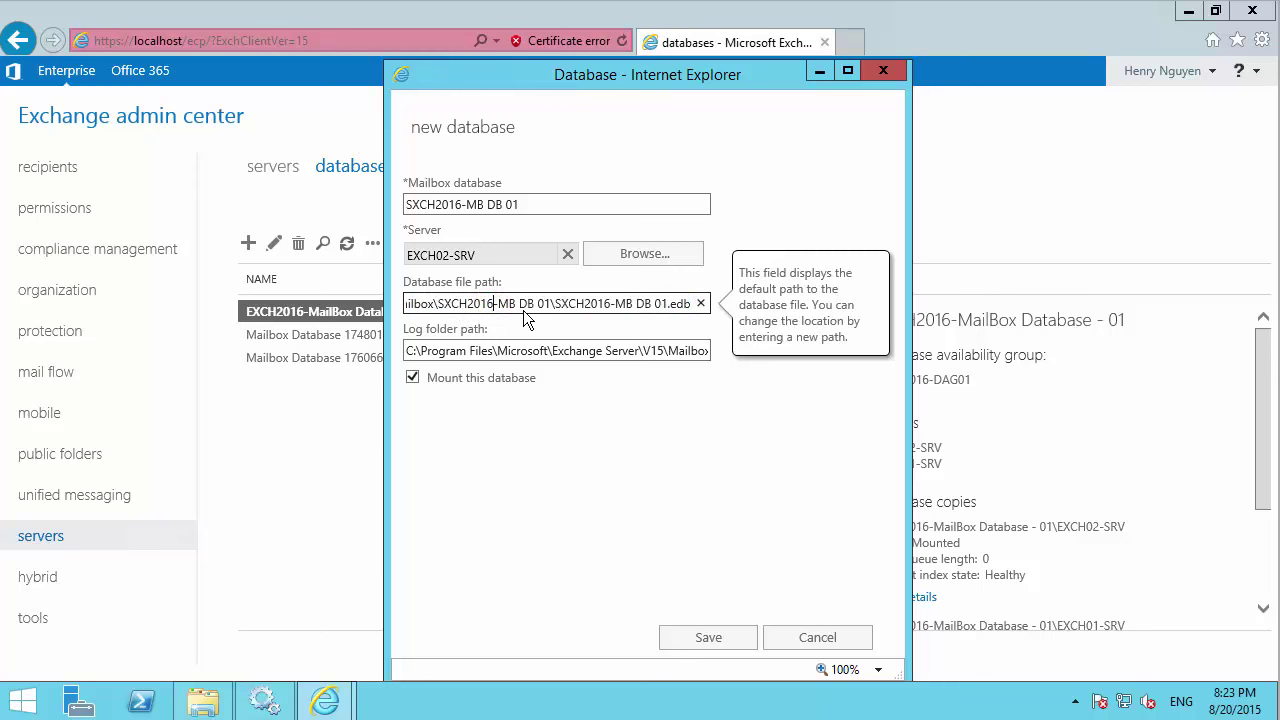
left_click_drag(437, 305, 280, 307)
key("ctrl+v")
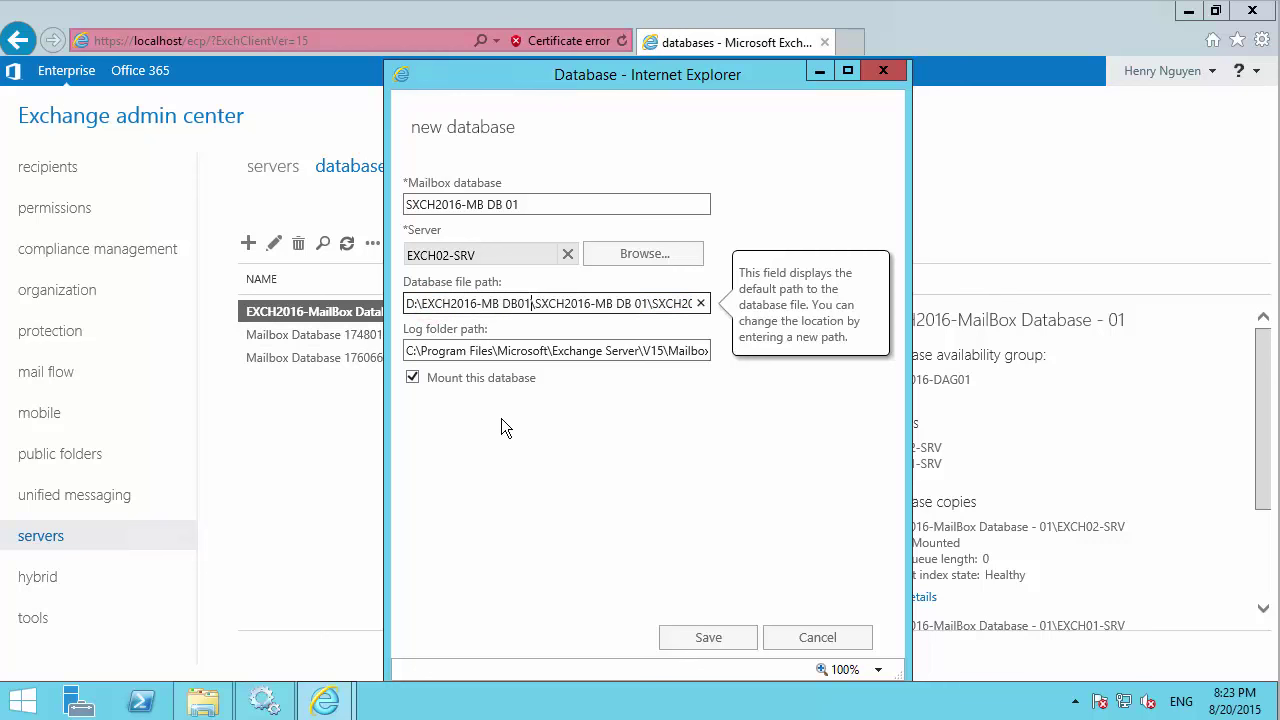
left_click(523, 352)
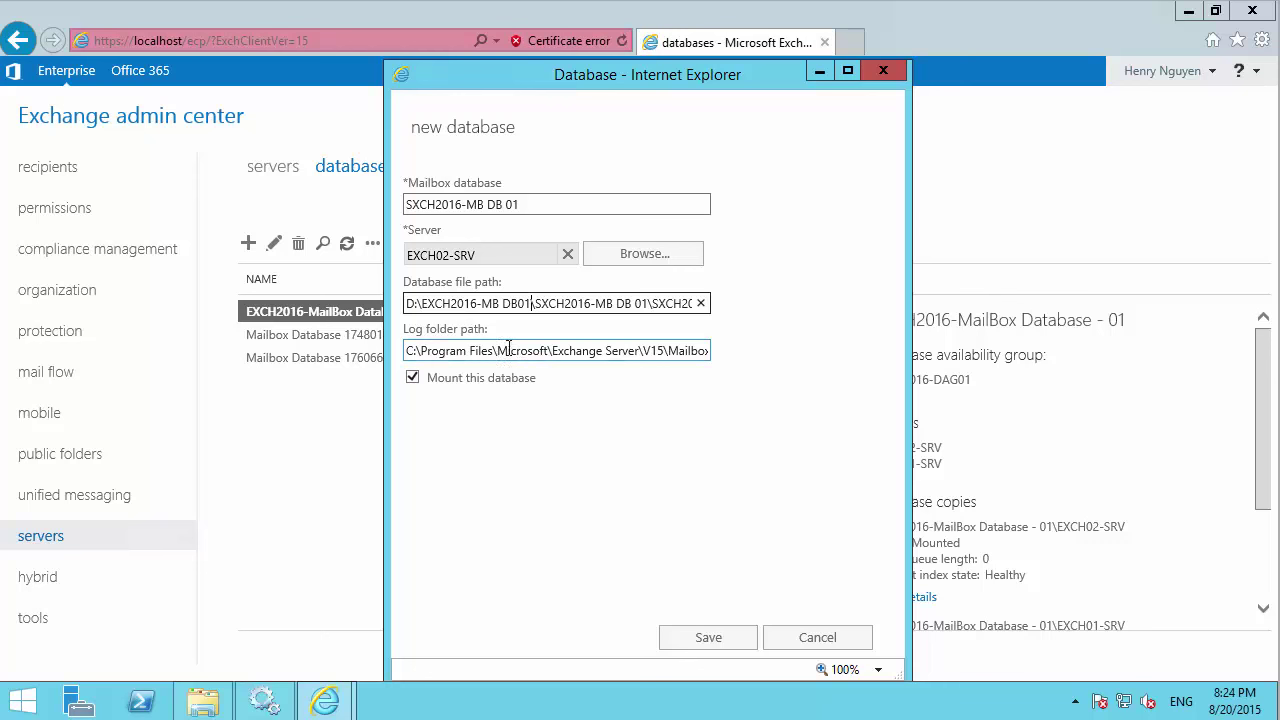
Copy the path of the D:\EXCH2016-EXL DB 01 folder from File Explorer.
left_click(203, 700)
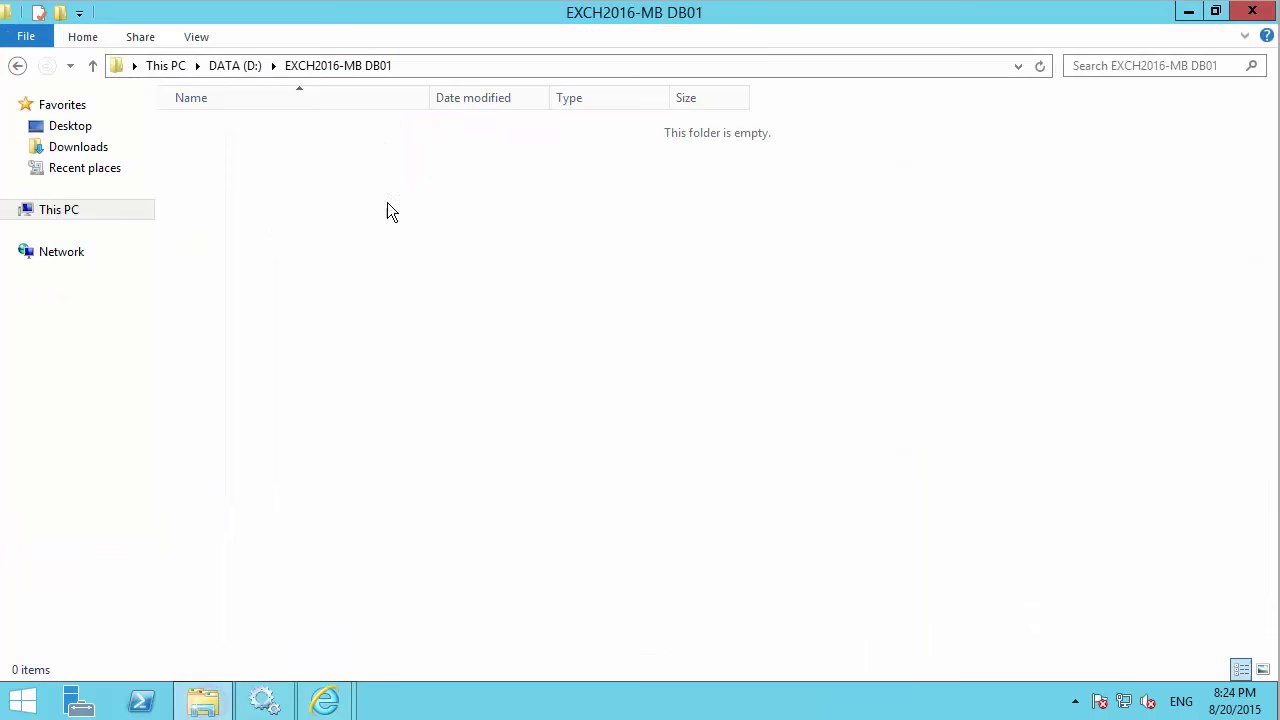
left_click(18, 65)
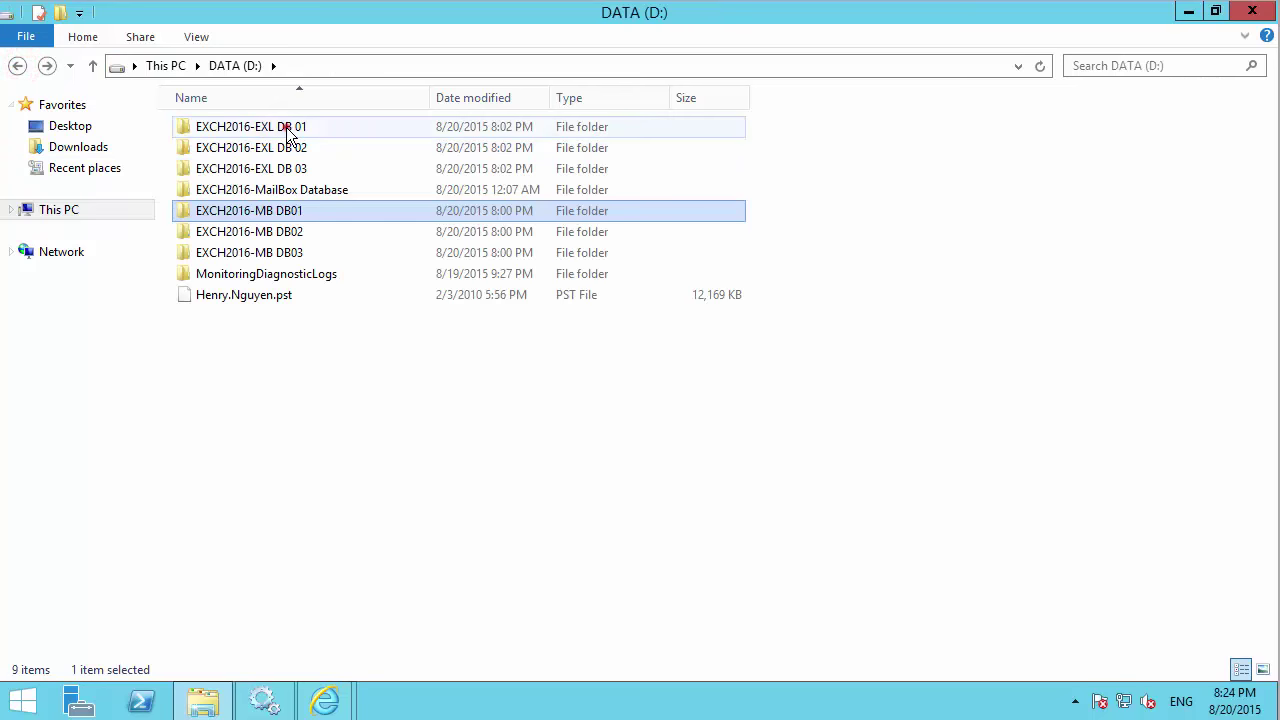
double_click(286, 127)
left_click(430, 66)
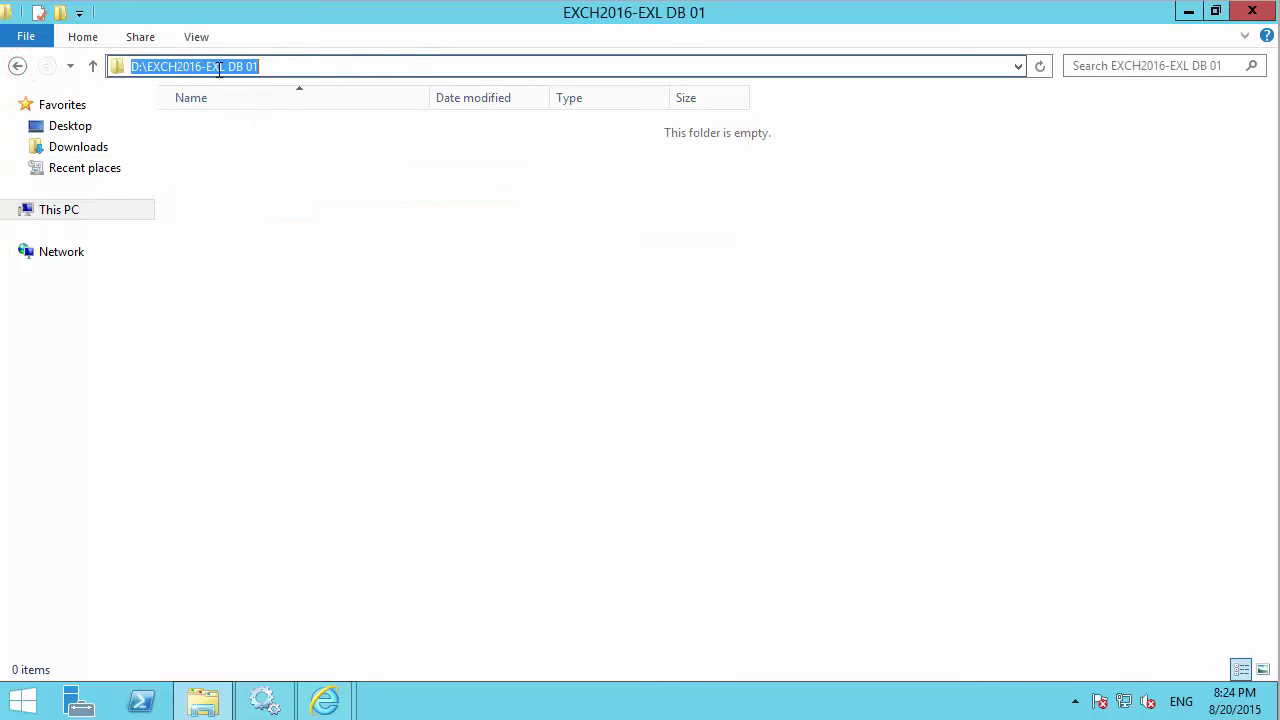
right_click(218, 66)
left_click(268, 131)
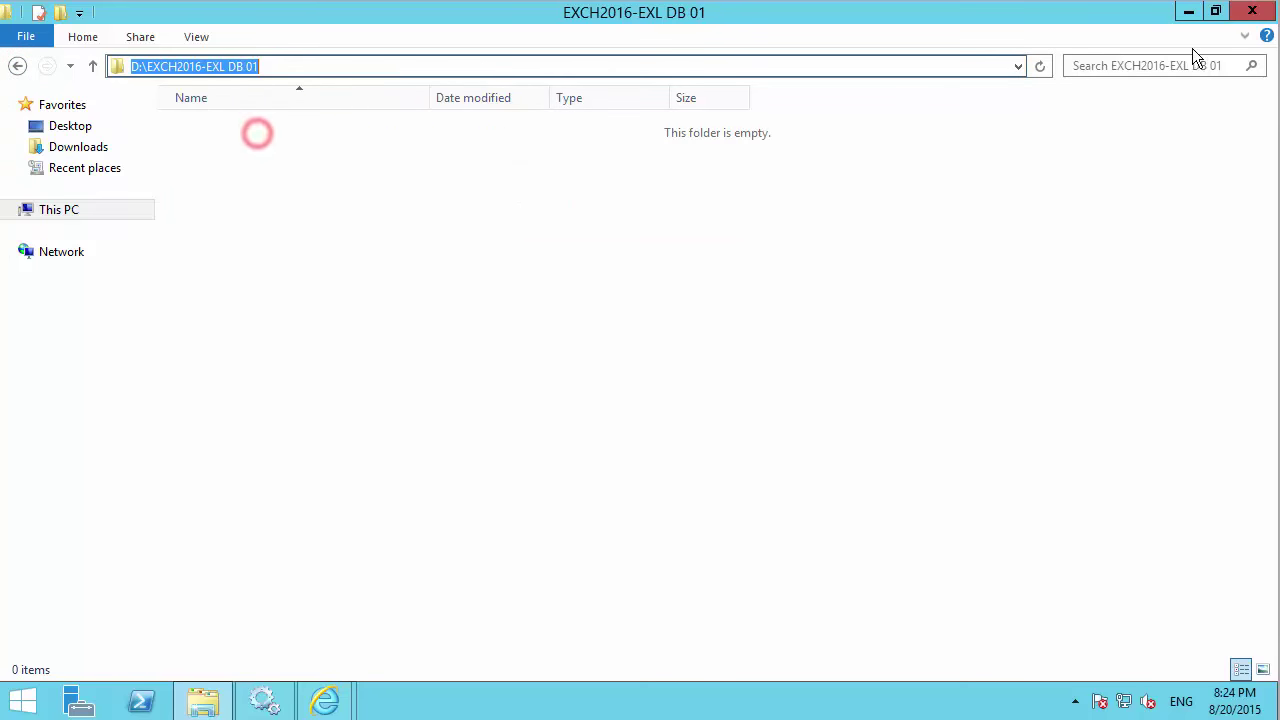
left_click(1189, 12)
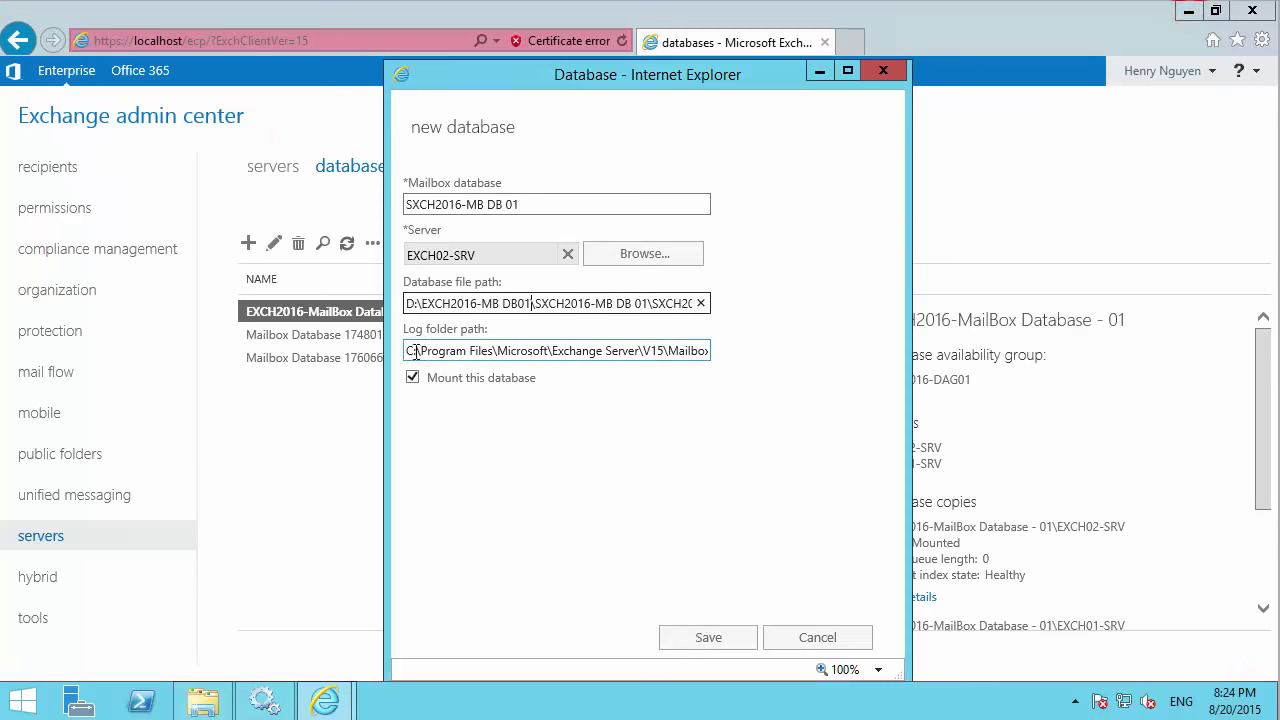
Replace the log folder path prefix with D:\EXCH2016-EXL DB 01.
left_click(666, 350)
key("shift+Home")
key("BackSpace")
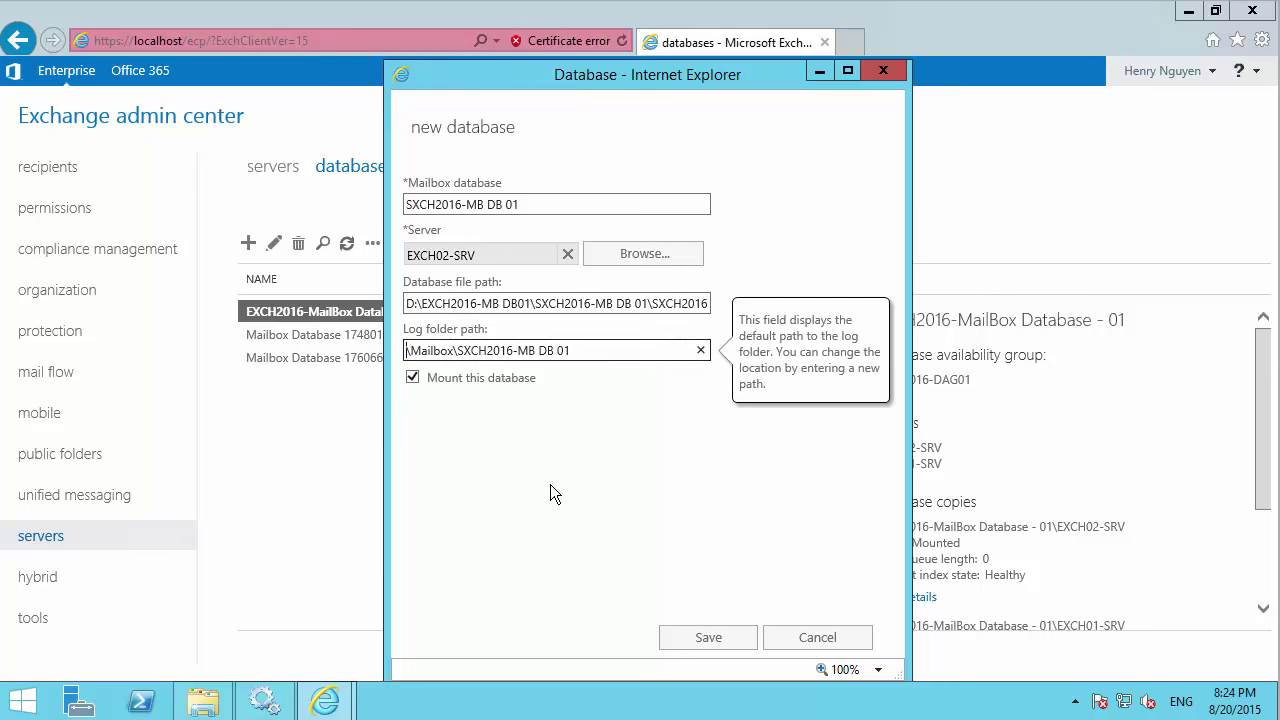
key("ctrl+v")
left_click(569, 461)
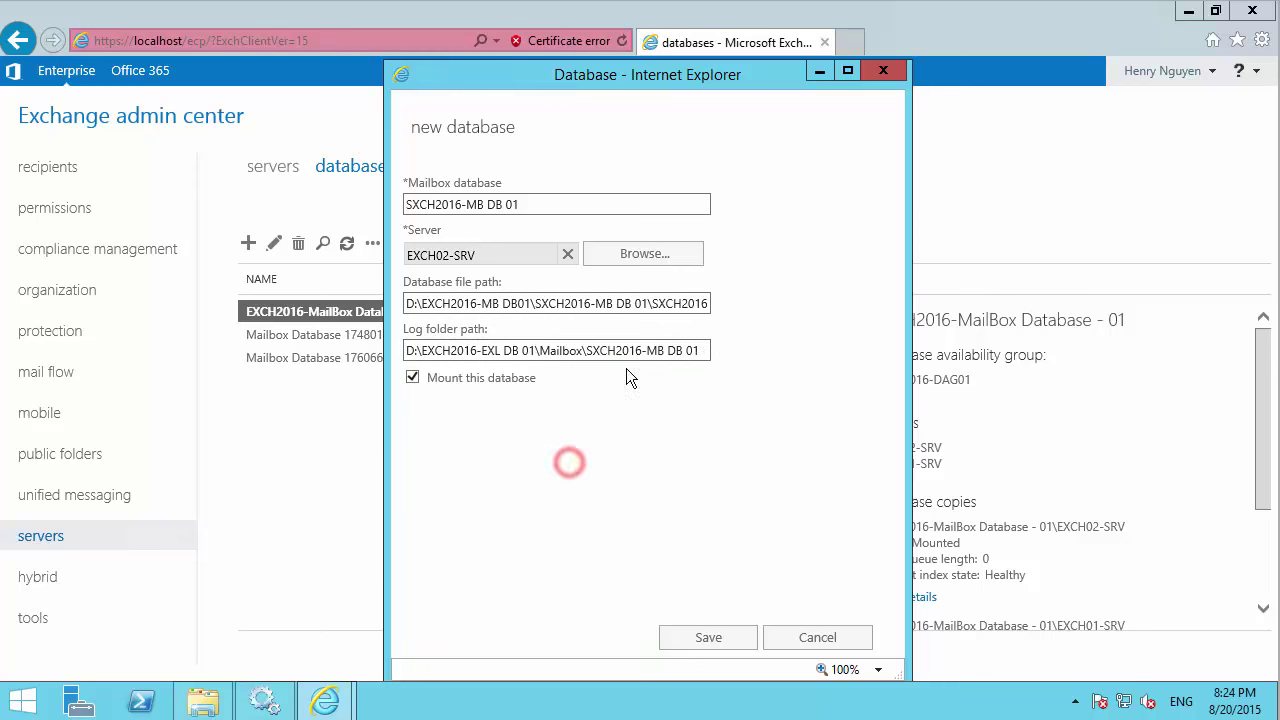
Save the new database and acknowledge the Information Store restart warning.
left_click(700, 637)
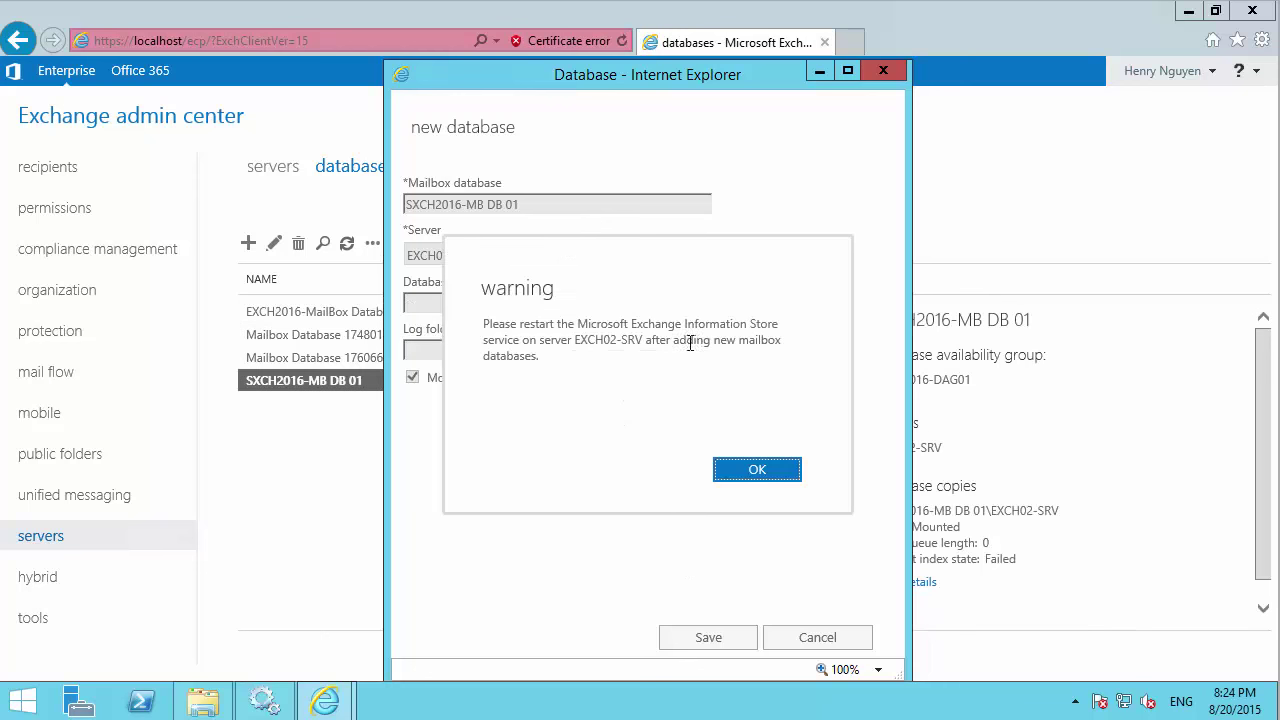
left_click_drag(519, 323, 684, 323)
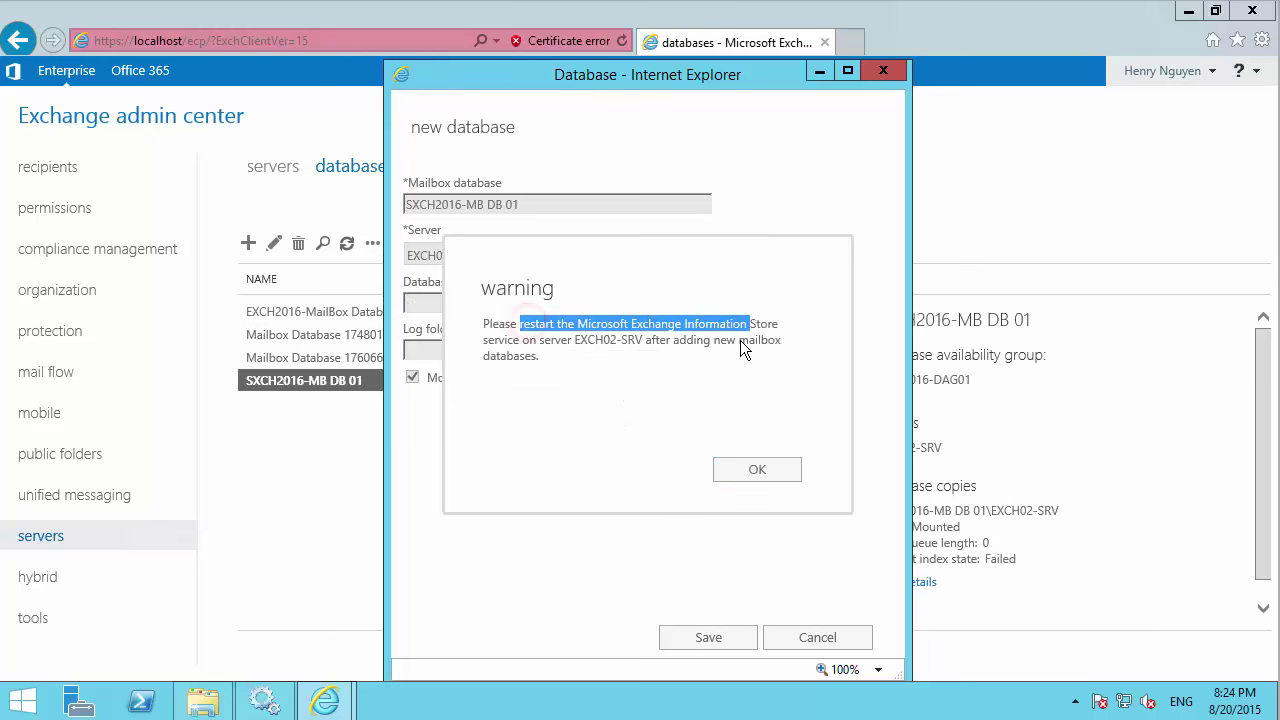
left_click(752, 470)
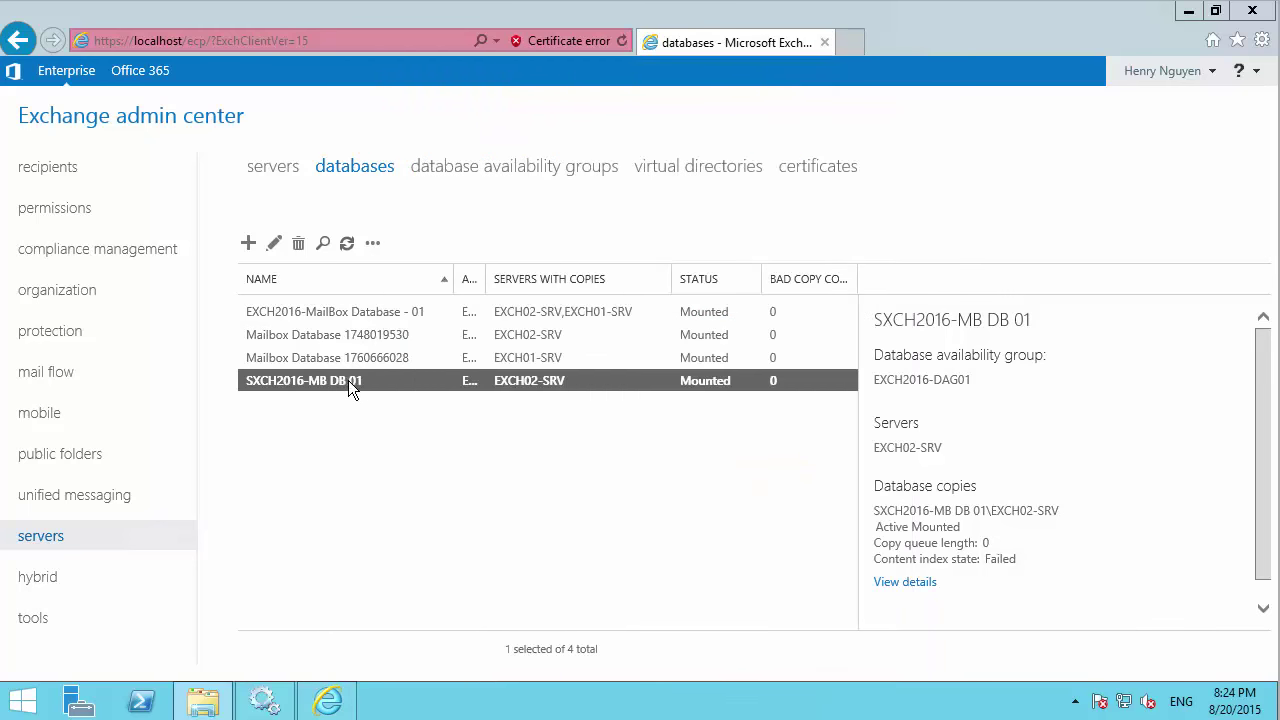
Open SXCH2016-MB DB 01's properties full screen and view its limits page.
left_click(275, 243)
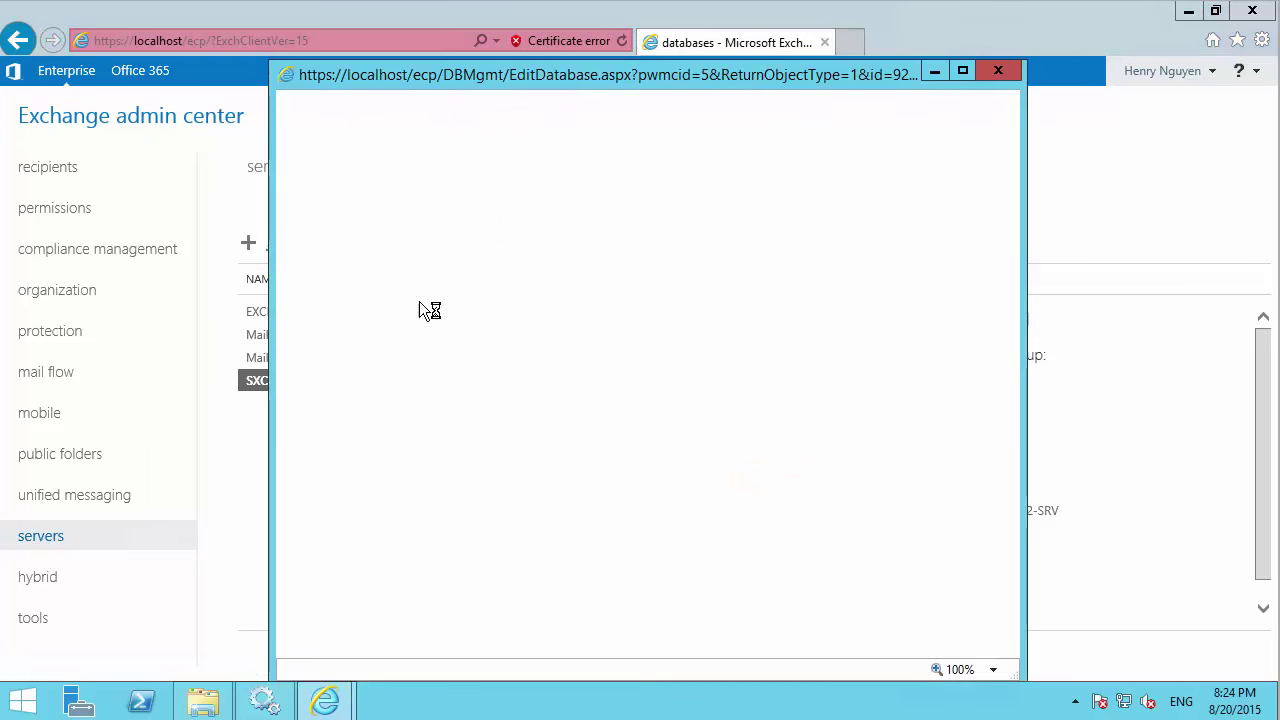
left_click(966, 69)
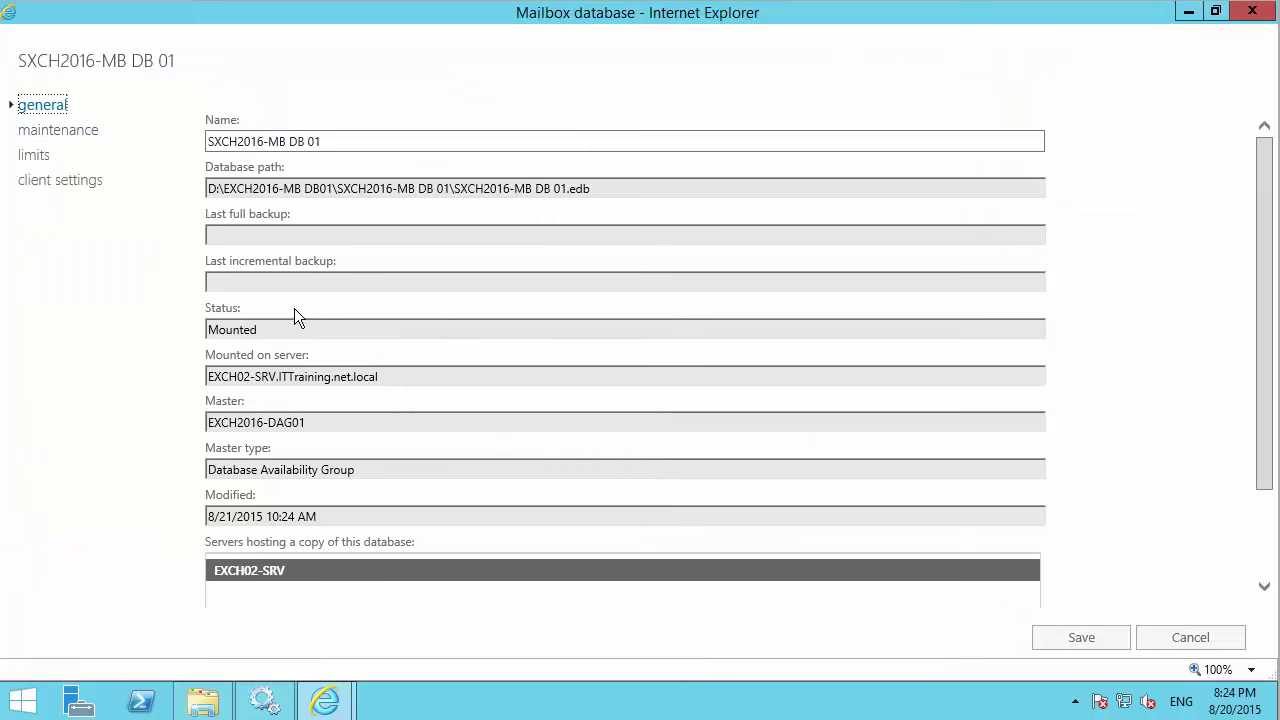
left_click(42, 132)
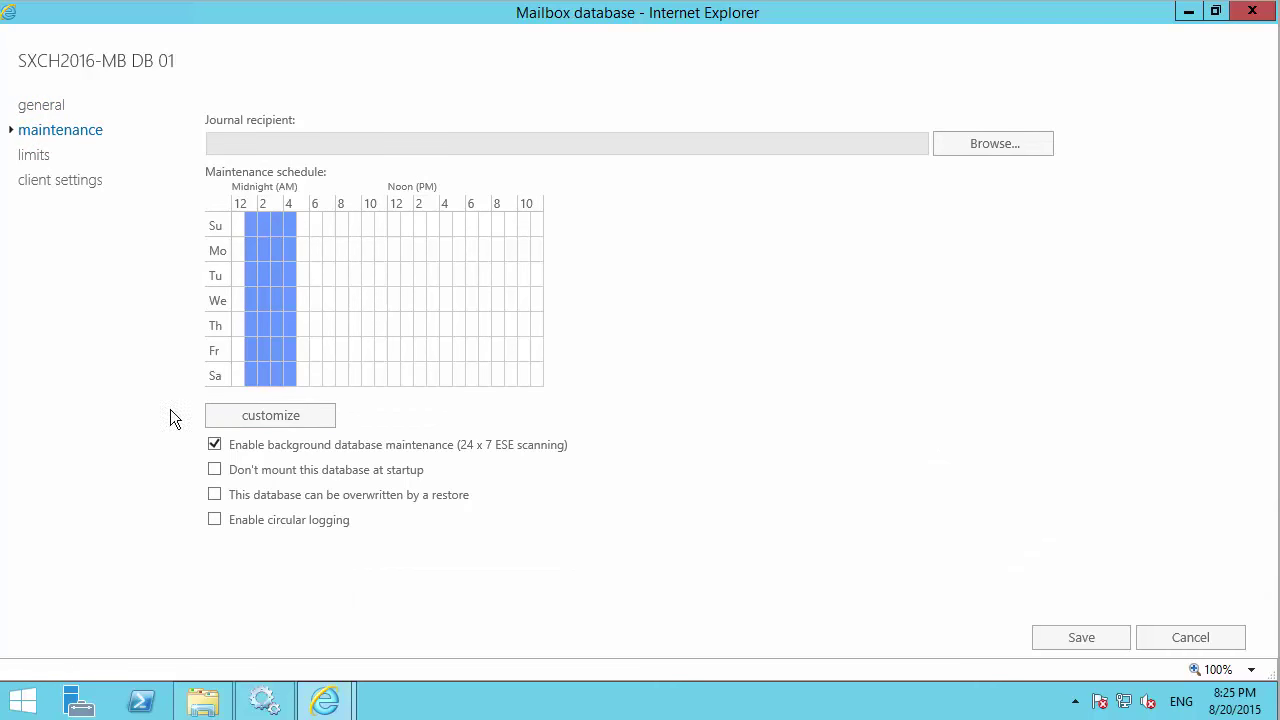
left_click(37, 160)
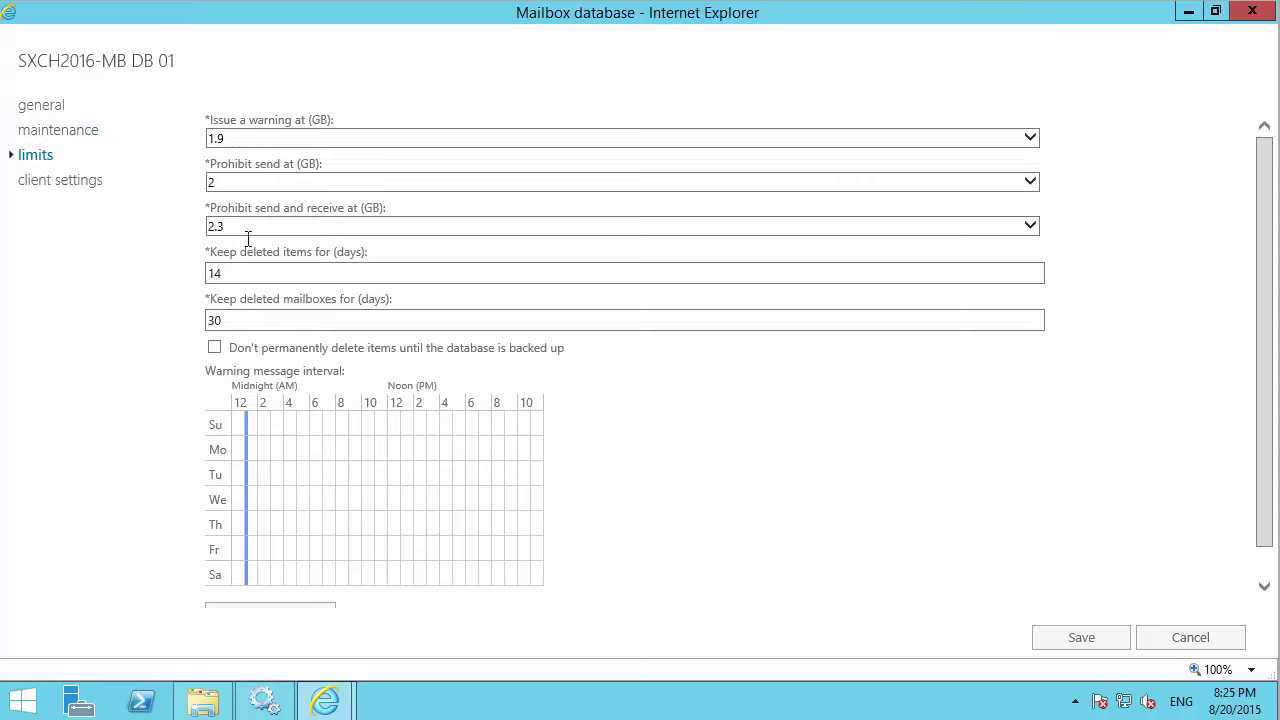
Set the issue-warning quota to 3.8 GB and the prohibit-send quota to 4 GB.
left_click(241, 138)
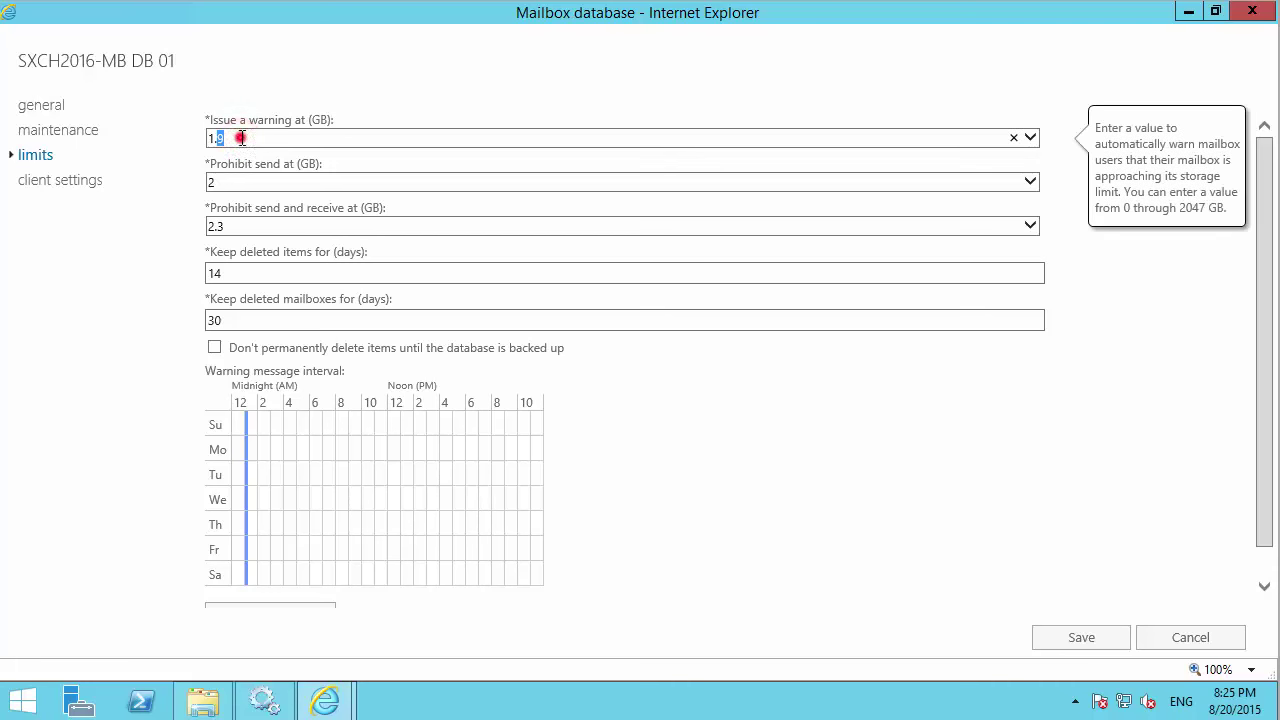
double_click(240, 137)
type("4")
double_click(237, 181)
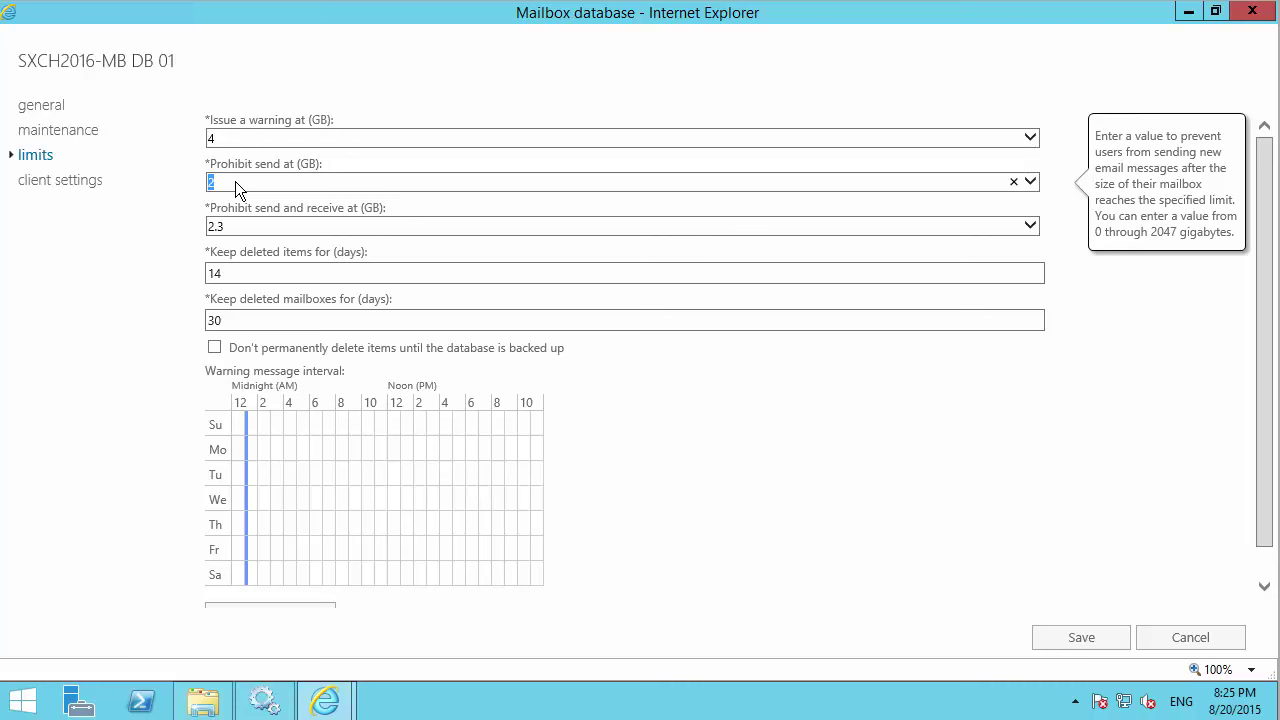
double_click(230, 140)
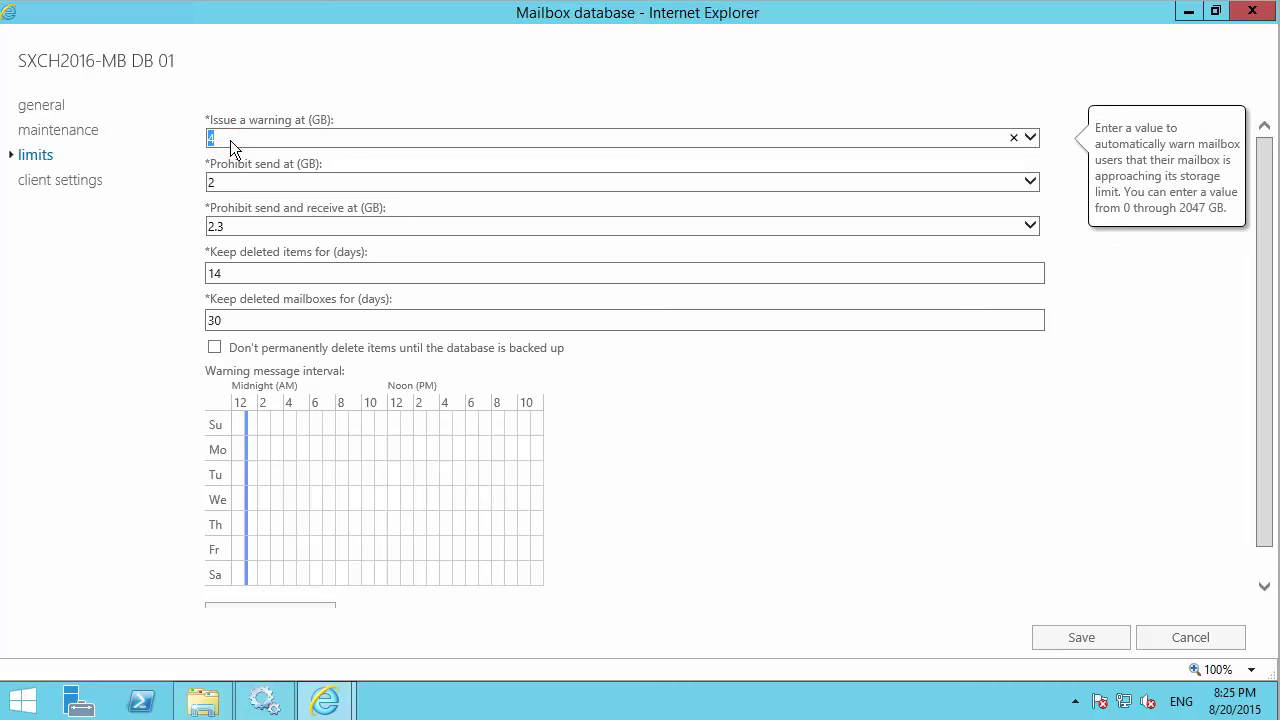
type("3.8")
double_click(235, 180)
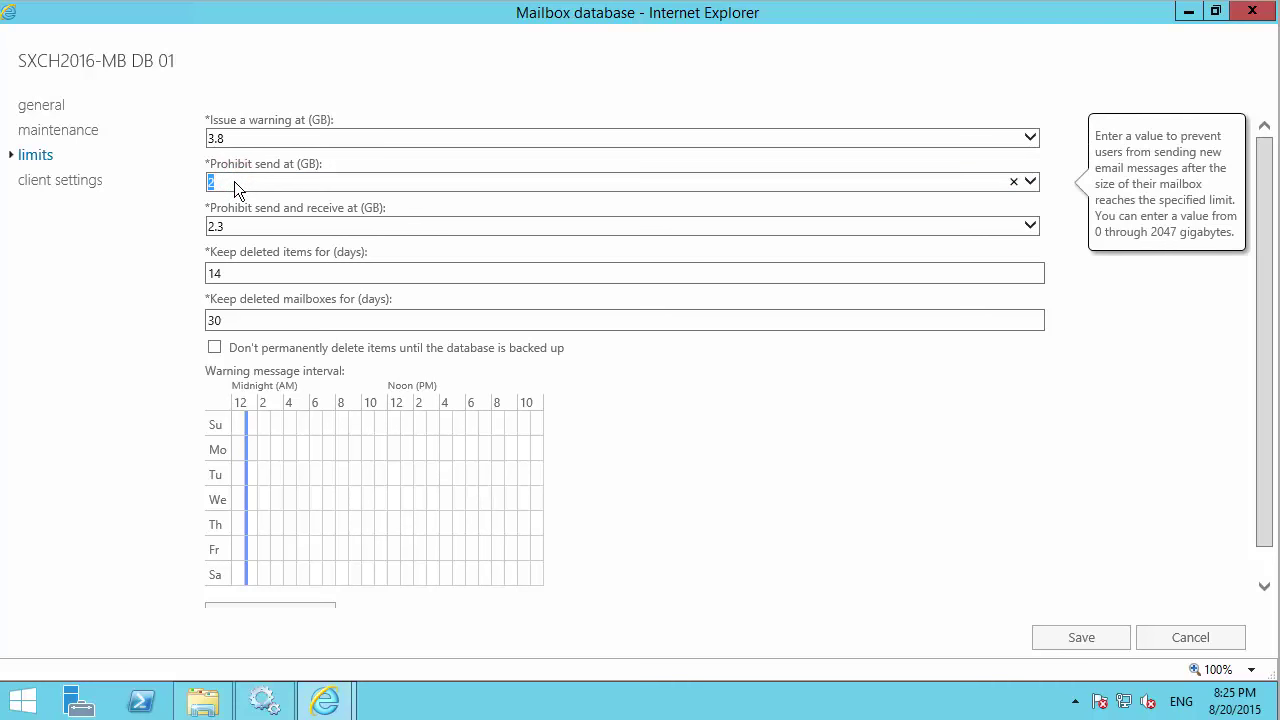
Set prohibit send and receive to 4.2 GB and keep deleted items 15 days.
left_click(250, 224)
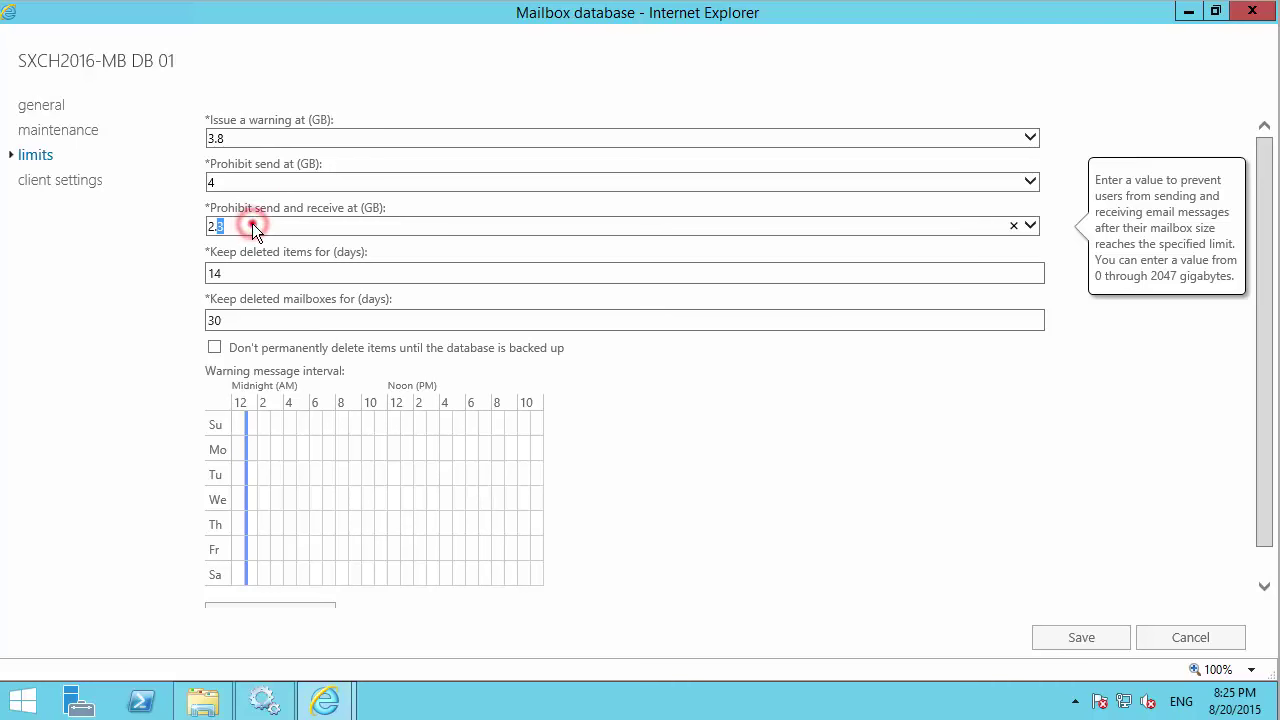
double_click(253, 226)
type("4.2")
left_click(250, 266)
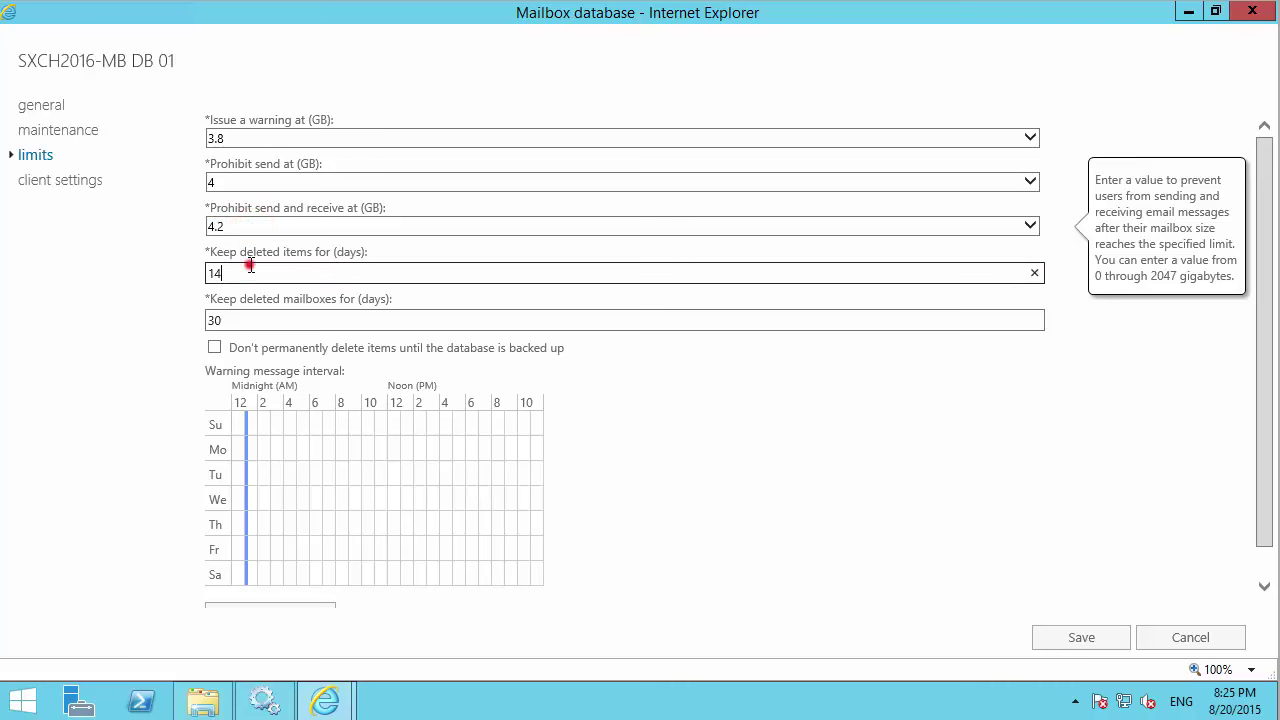
double_click(250, 268)
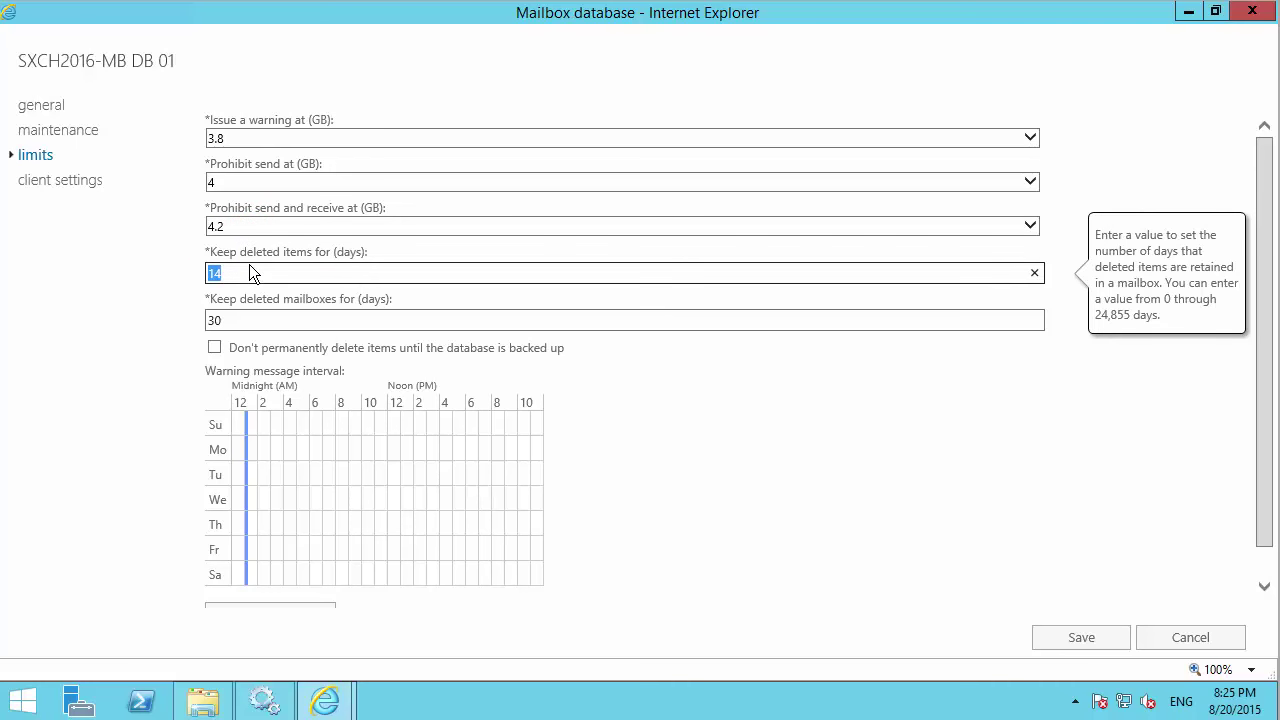
type("15")
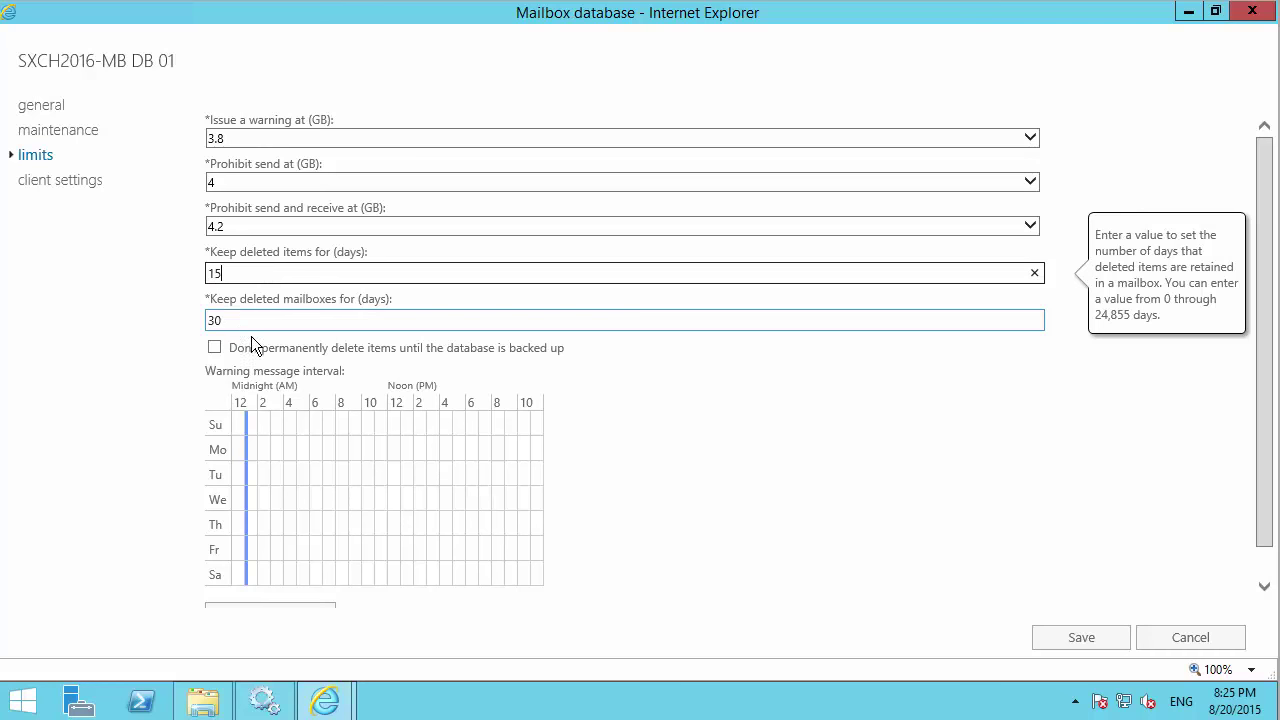
scroll(262, 367, "down", 1)
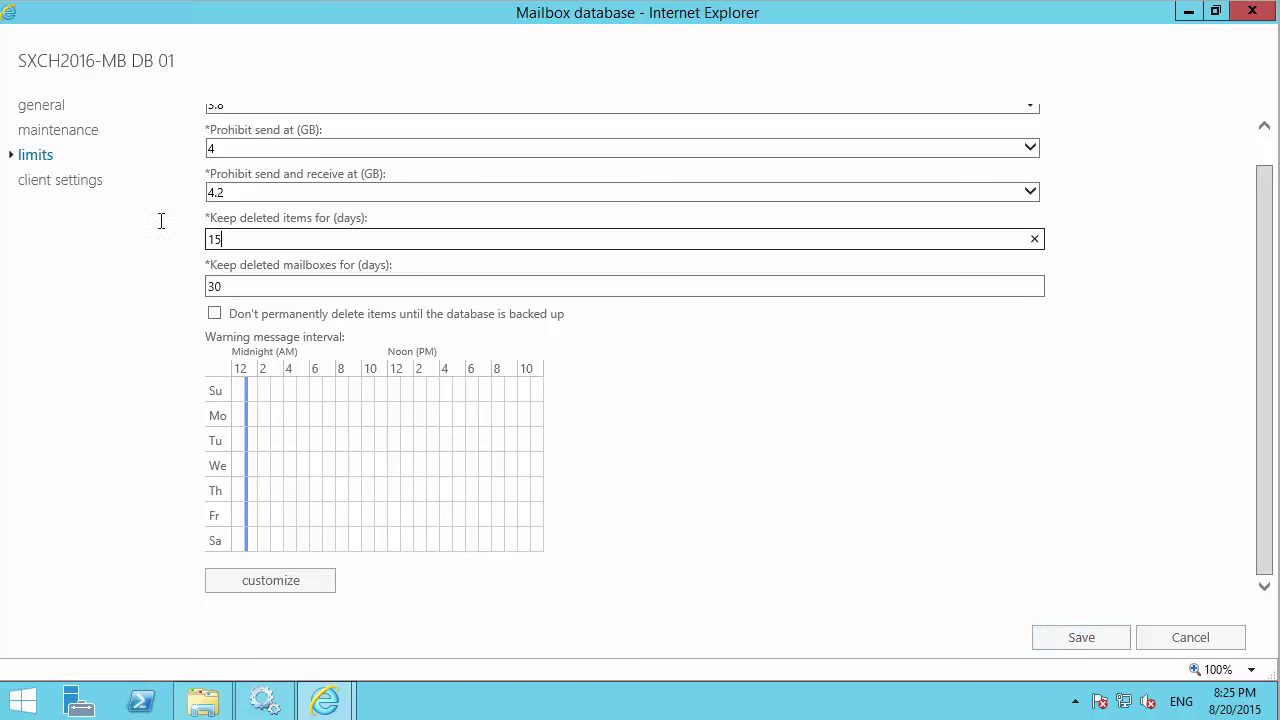
left_click(68, 184)
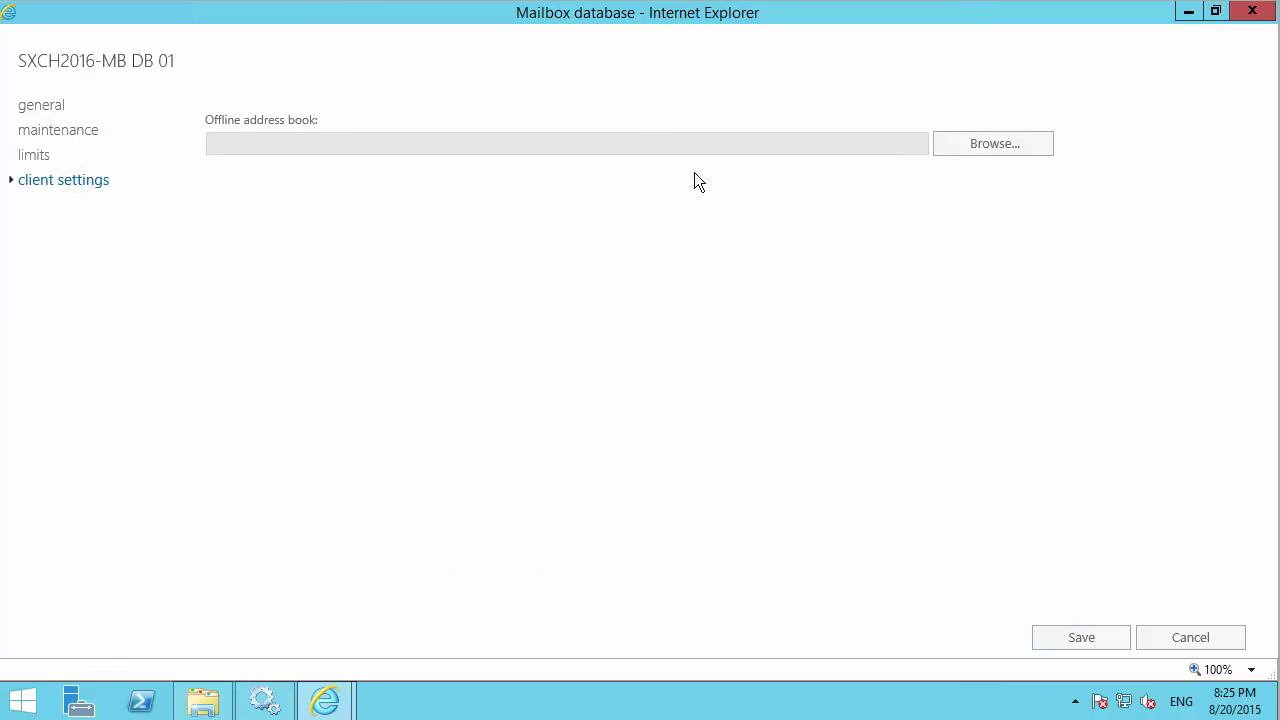
Assign the Default Offline Address Book and save the database properties.
left_click(966, 150)
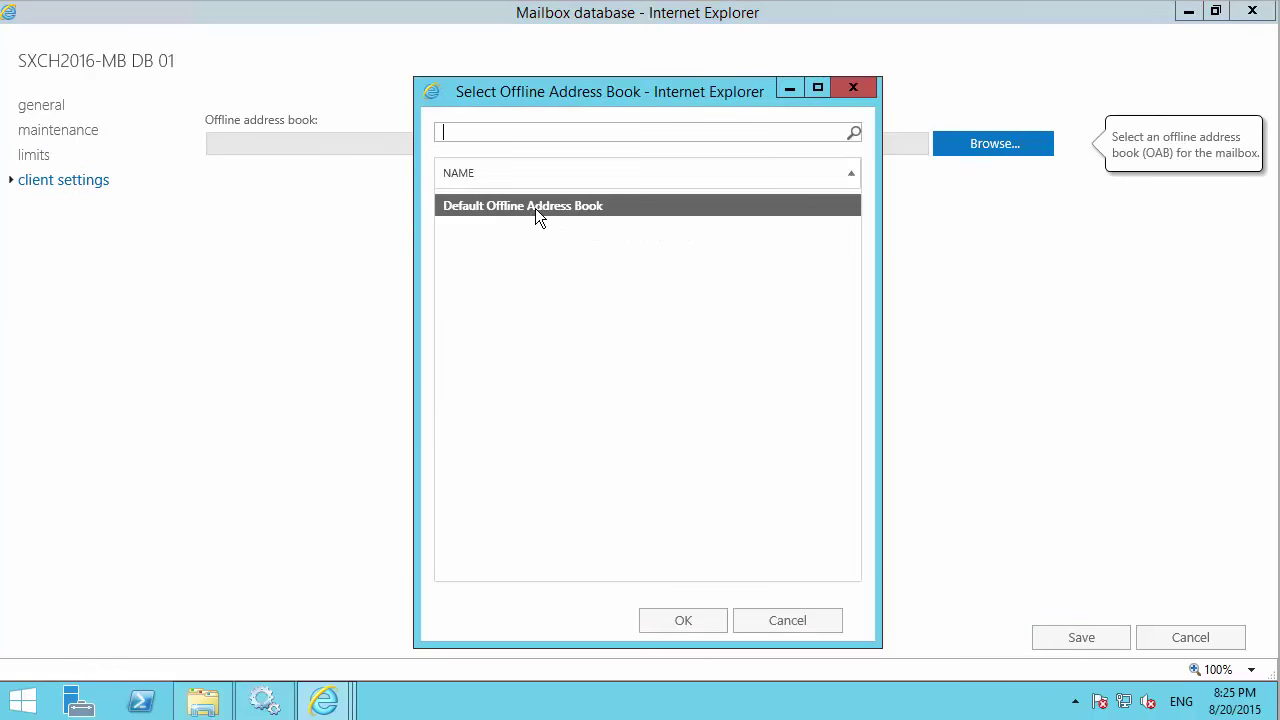
left_click(535, 208)
left_click(680, 622)
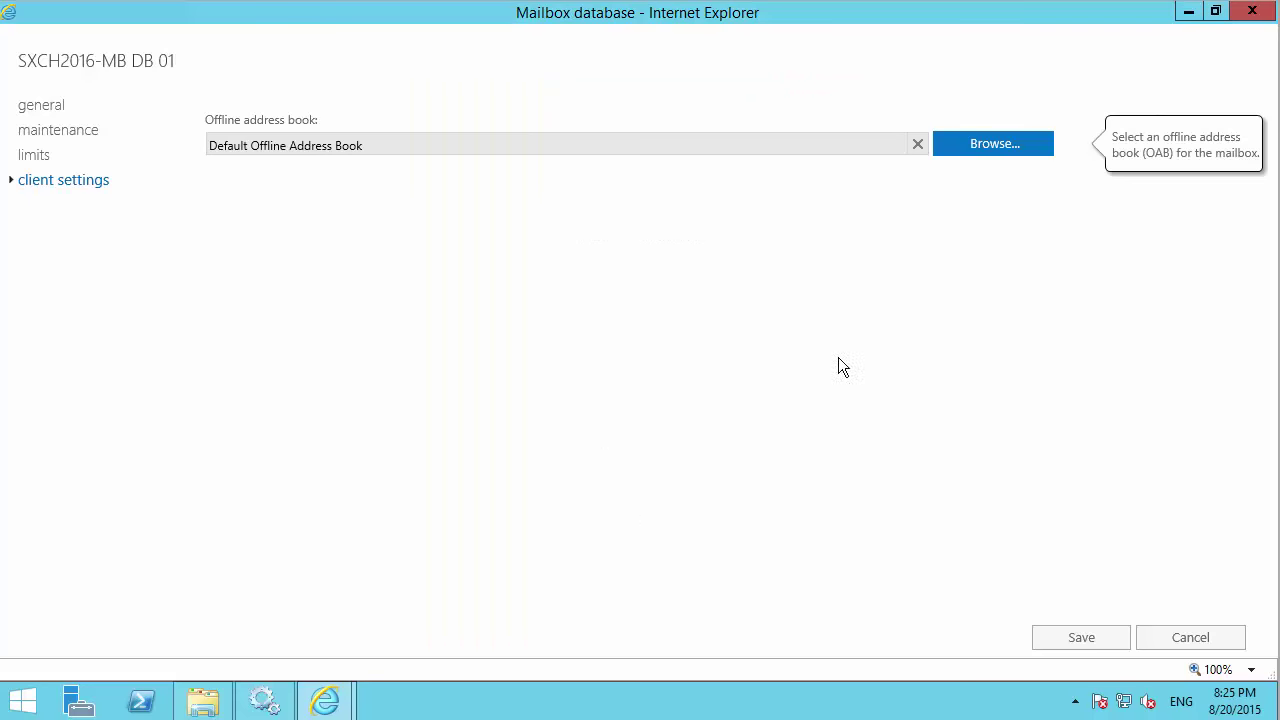
left_click(1074, 638)
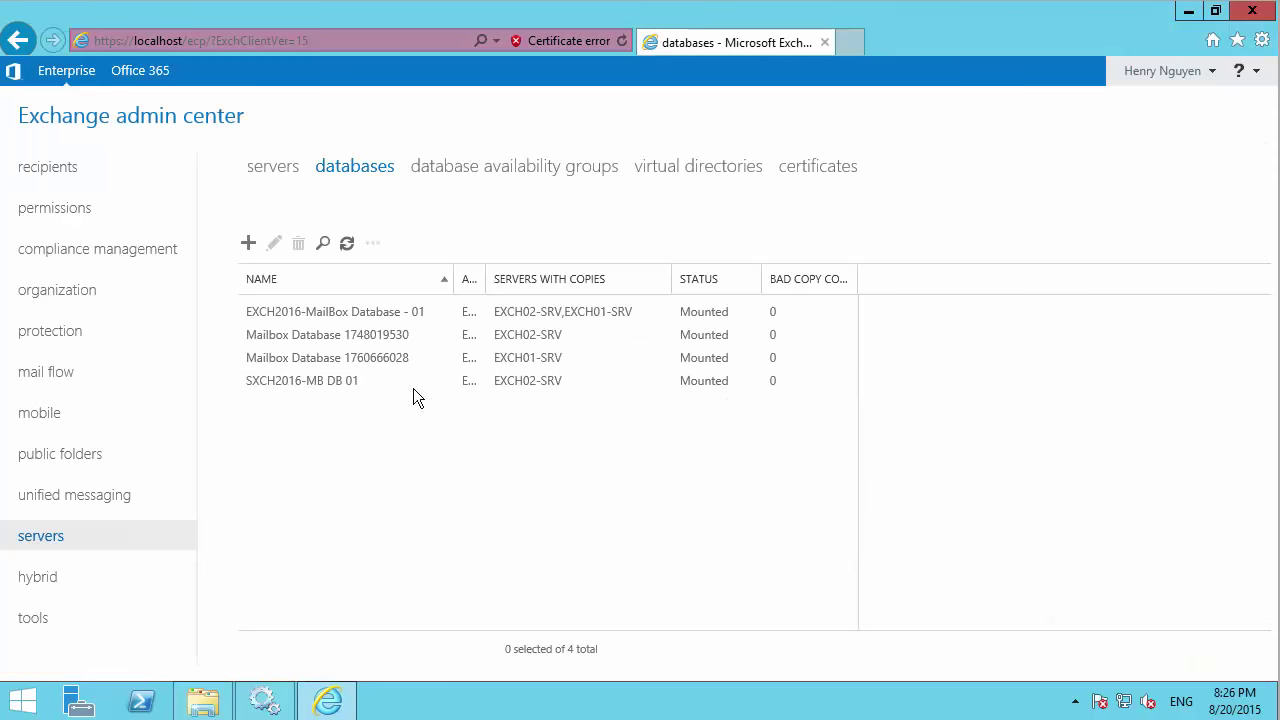
Select SXCH2016-MB DB 01 and widen the ACTIVE ON SERVER column.
left_click(338, 380)
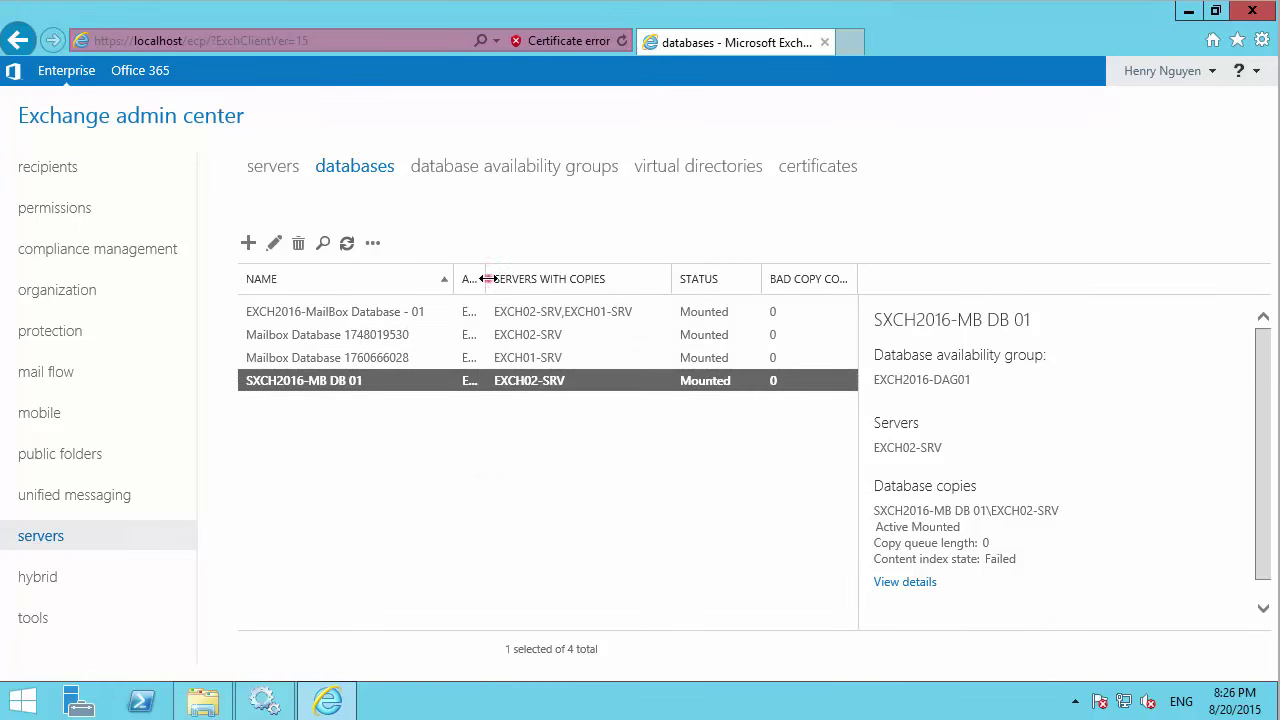
left_click_drag(484, 279, 556, 294)
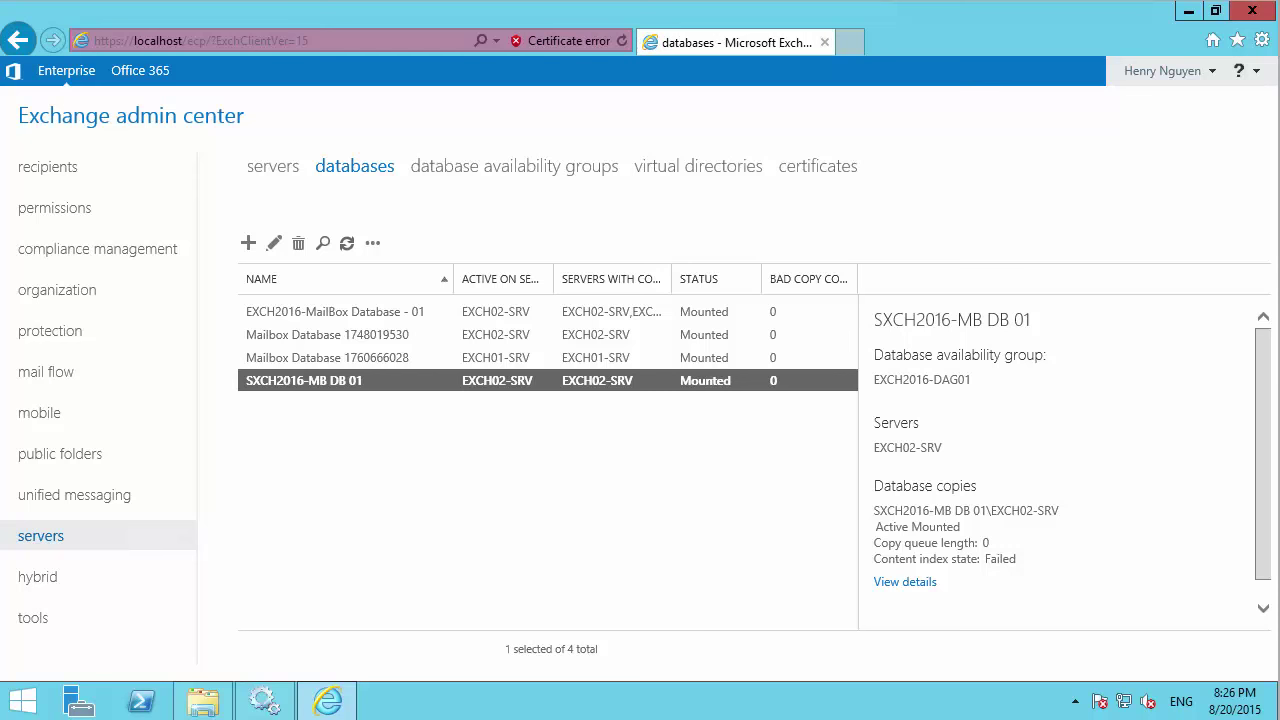
left_click(27, 708)
Run Exchange Management Shell as administrator from the Apps list, approving UAC.
left_click(131, 667)
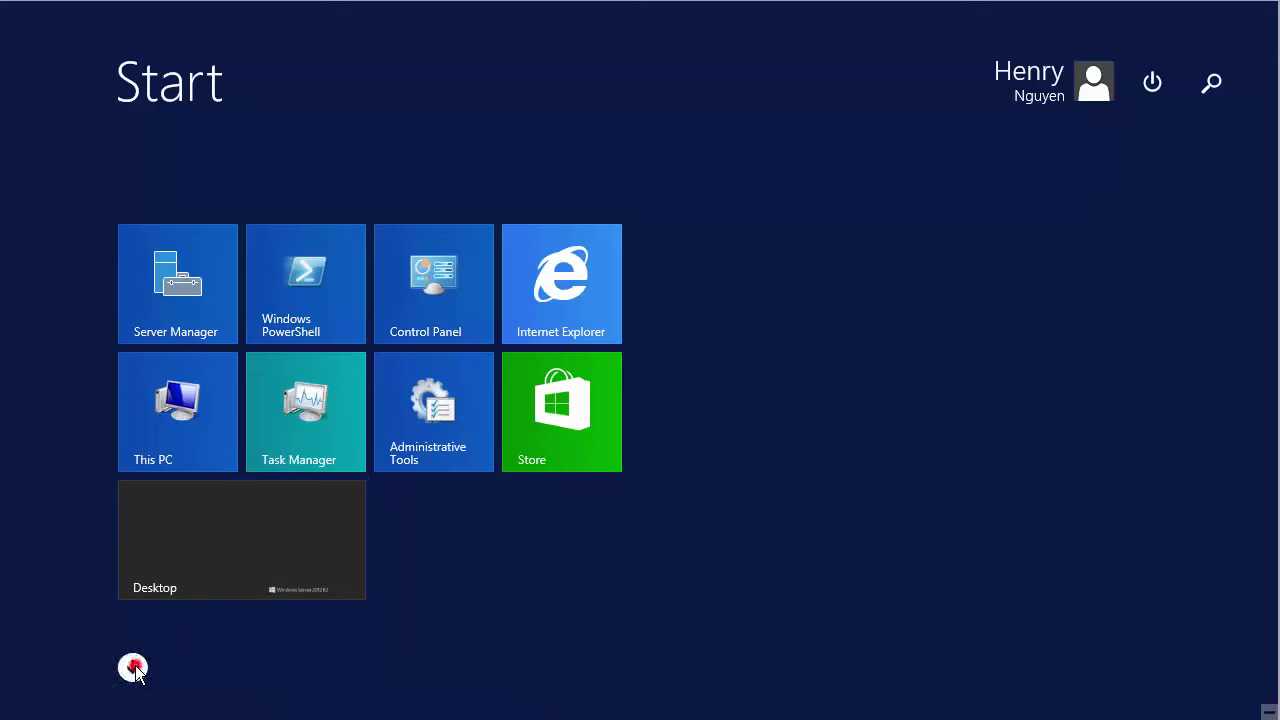
scroll(280, 632, "down", 5)
right_click(290, 610)
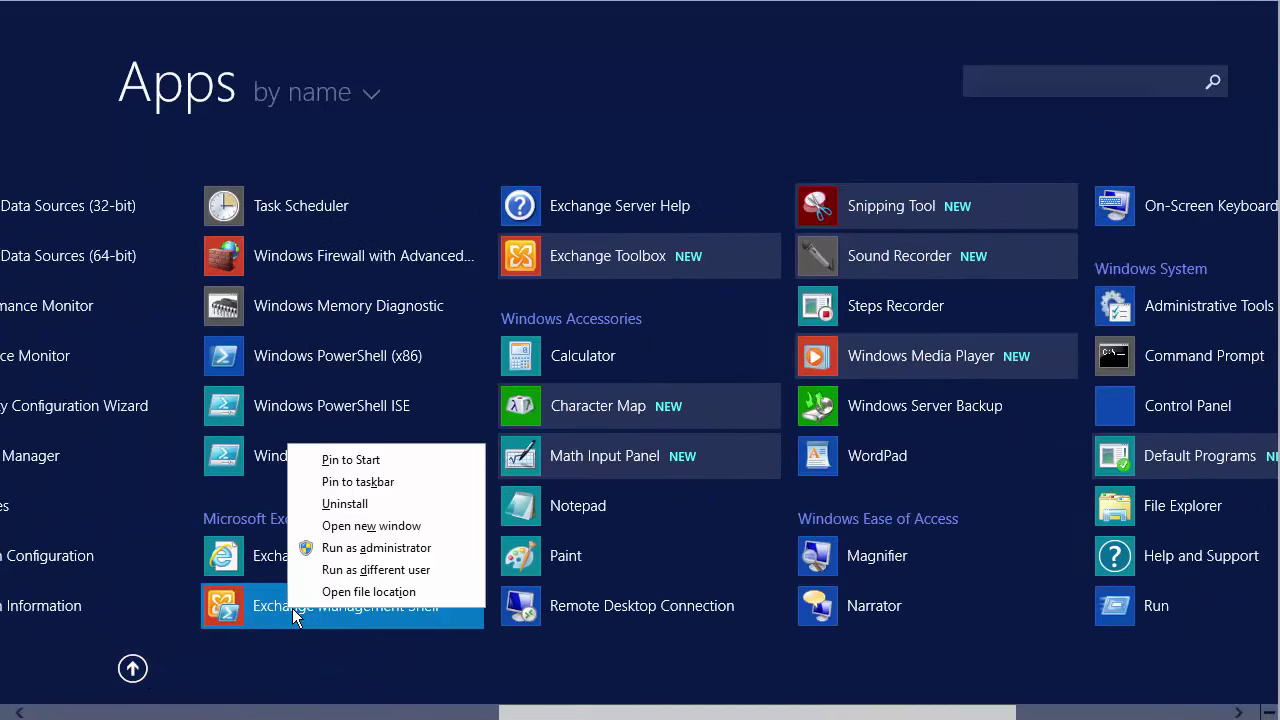
left_click(357, 549)
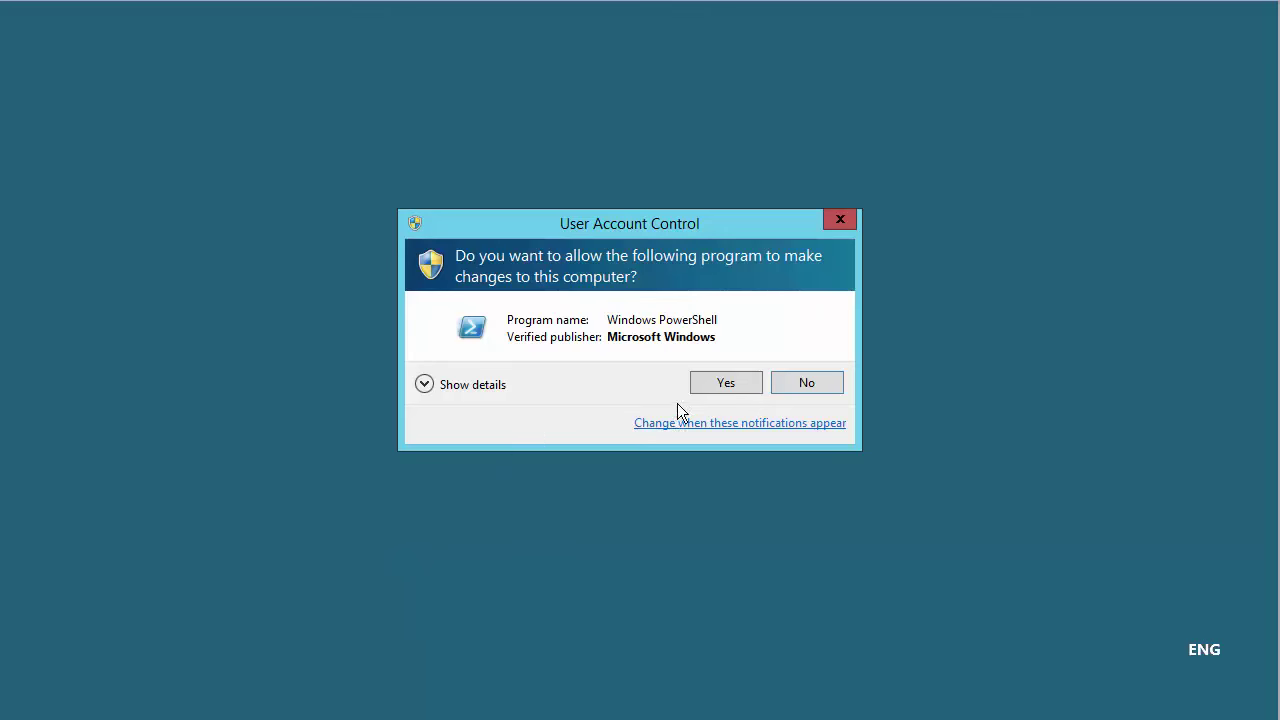
left_click(709, 385)
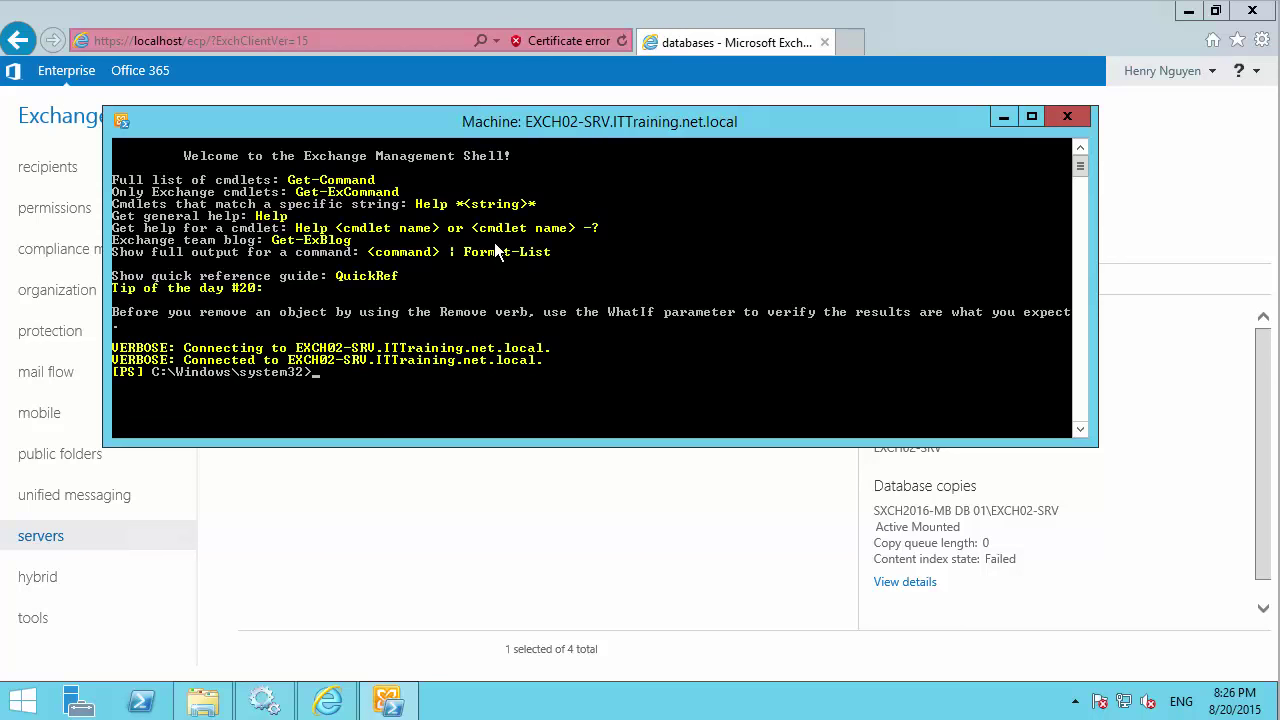
Run Get-MailboxDatabase in the shell and copy the SXCH2016-MB DB 01 output row.
type("Get-MailboxDatabase")
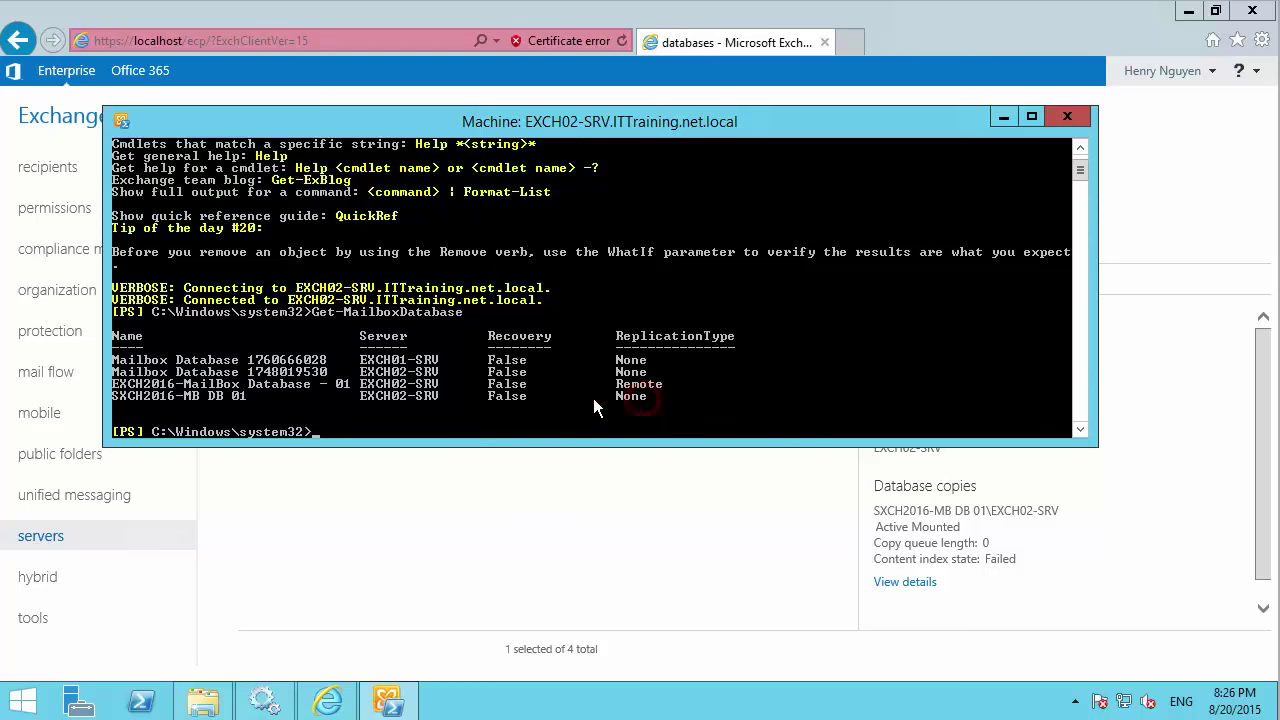
right_click(127, 398)
left_click(160, 404)
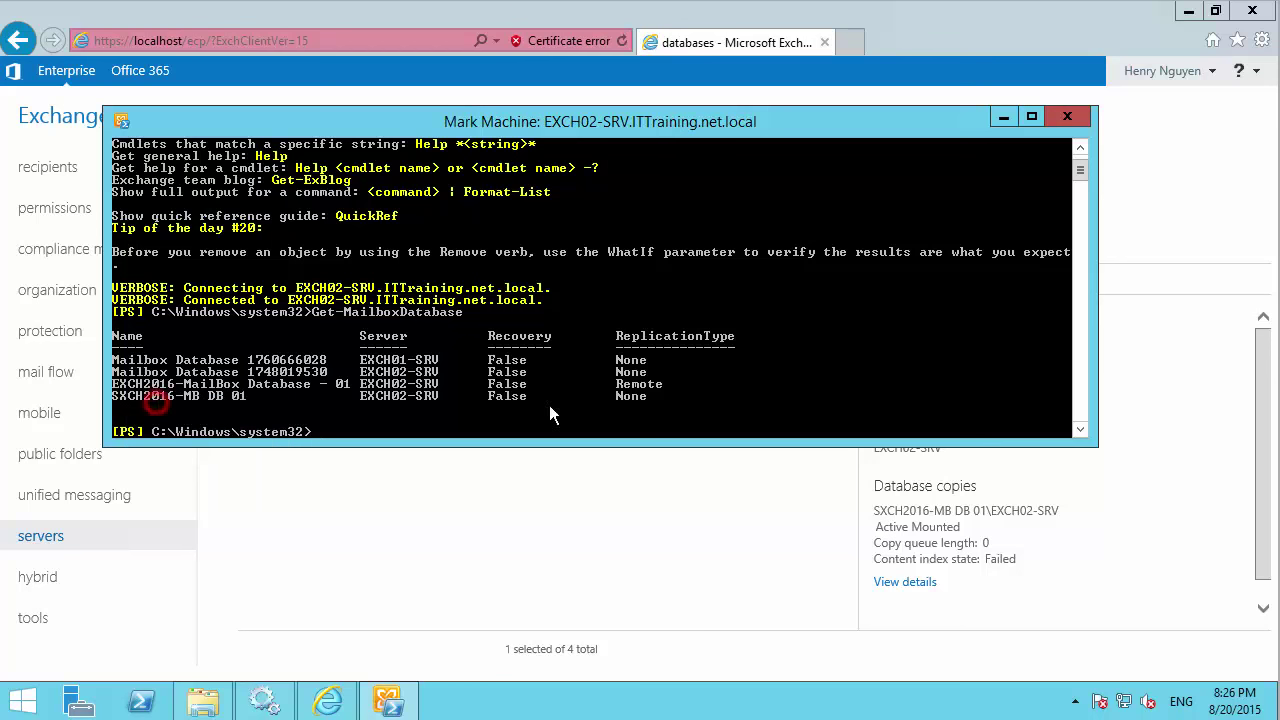
left_click_drag(652, 398, 117, 400)
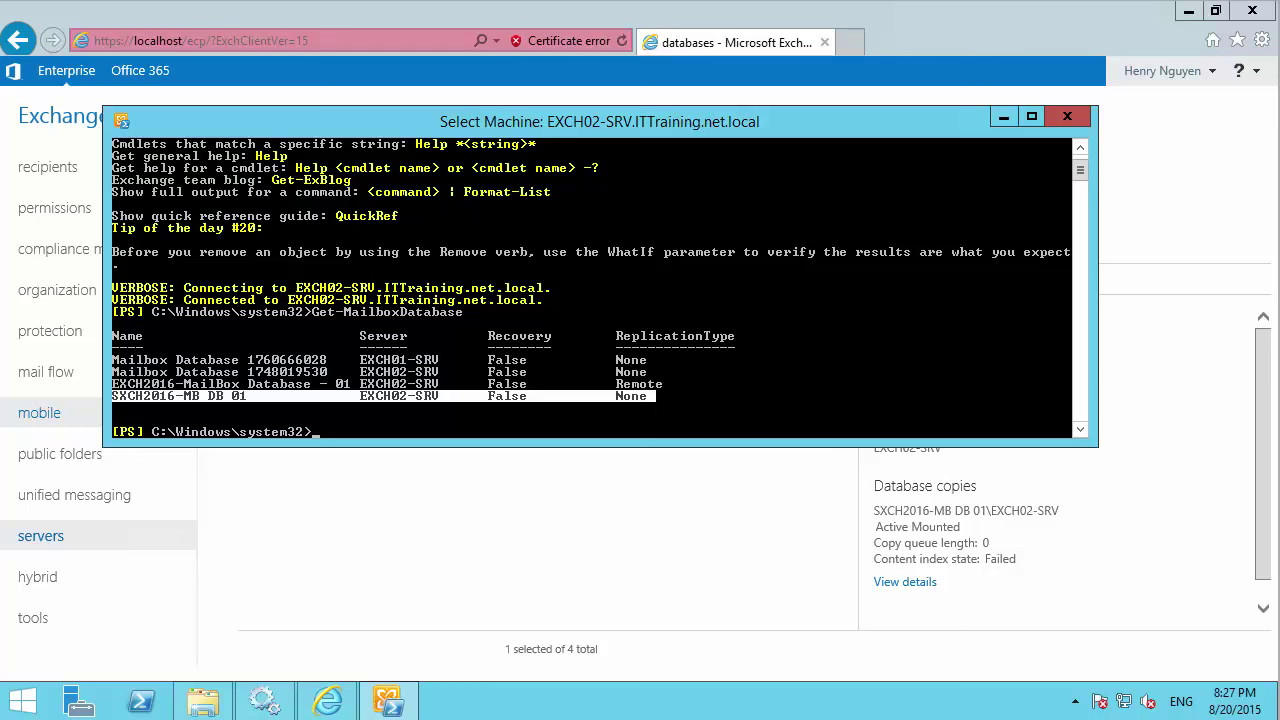
key("Return")
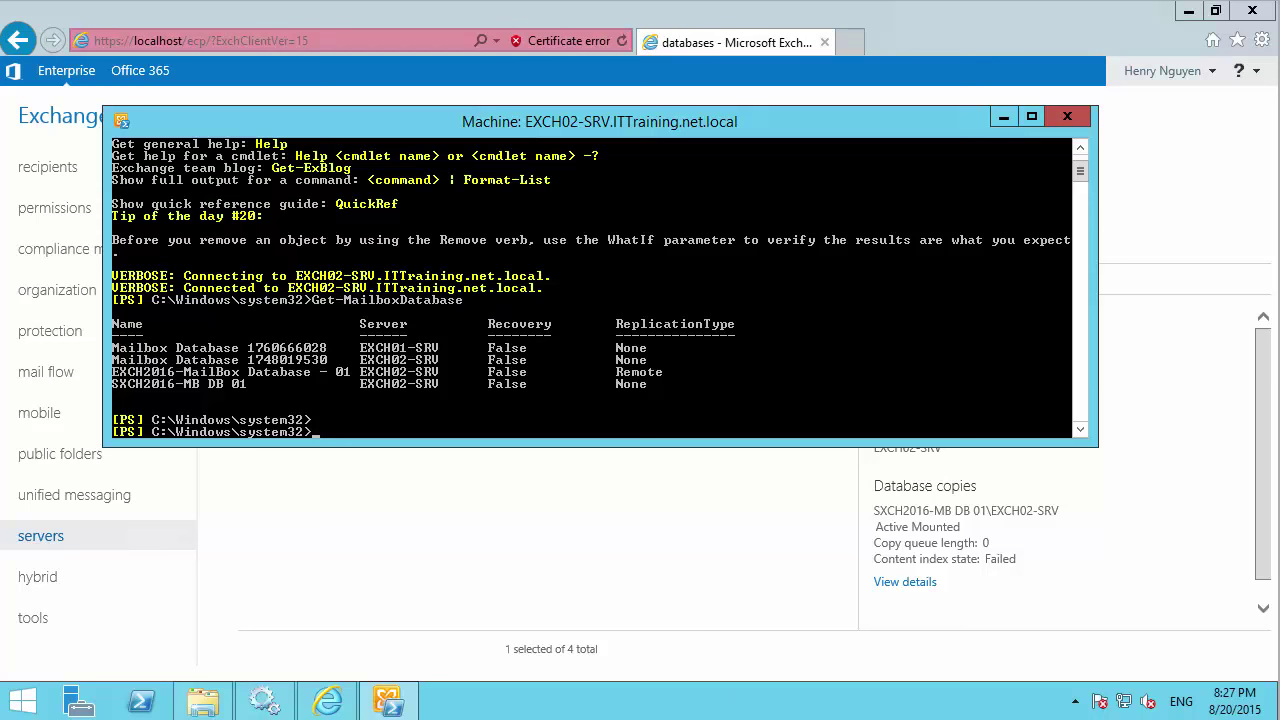
left_click(893, 635)
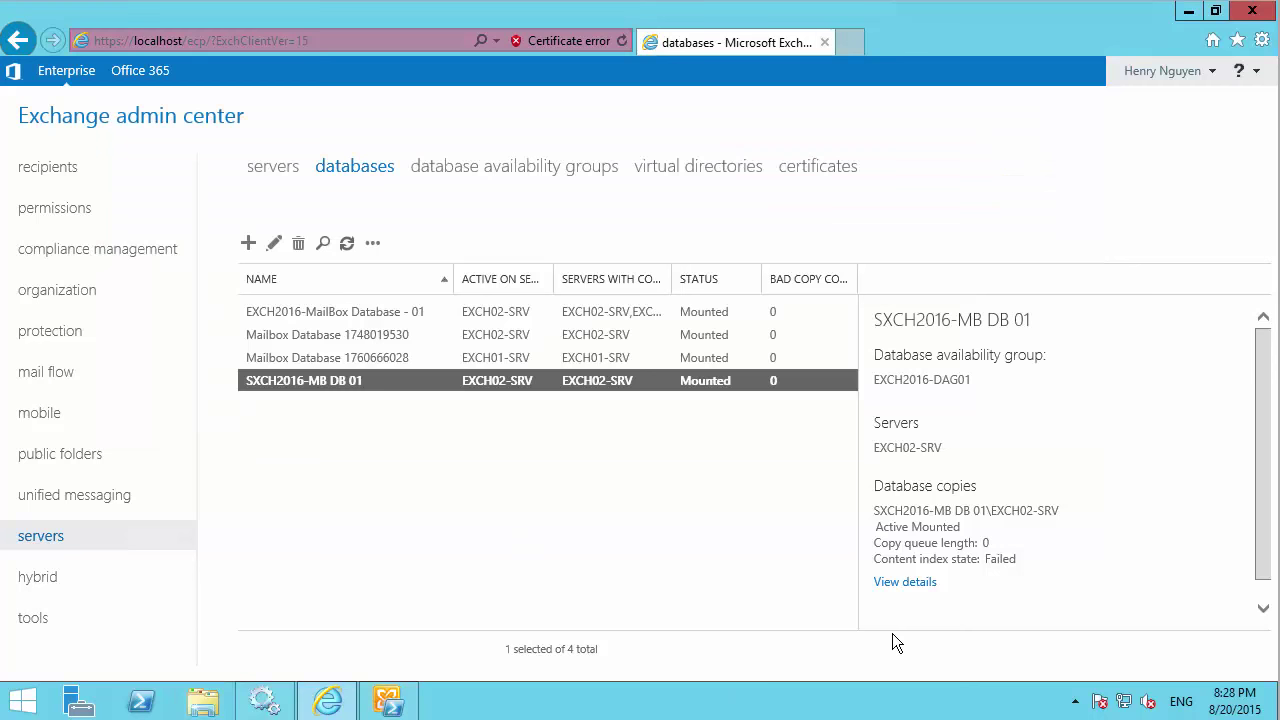
Start a new mailbox database named EXCH2016-MB DB 02.
left_click(248, 243)
left_click(509, 207)
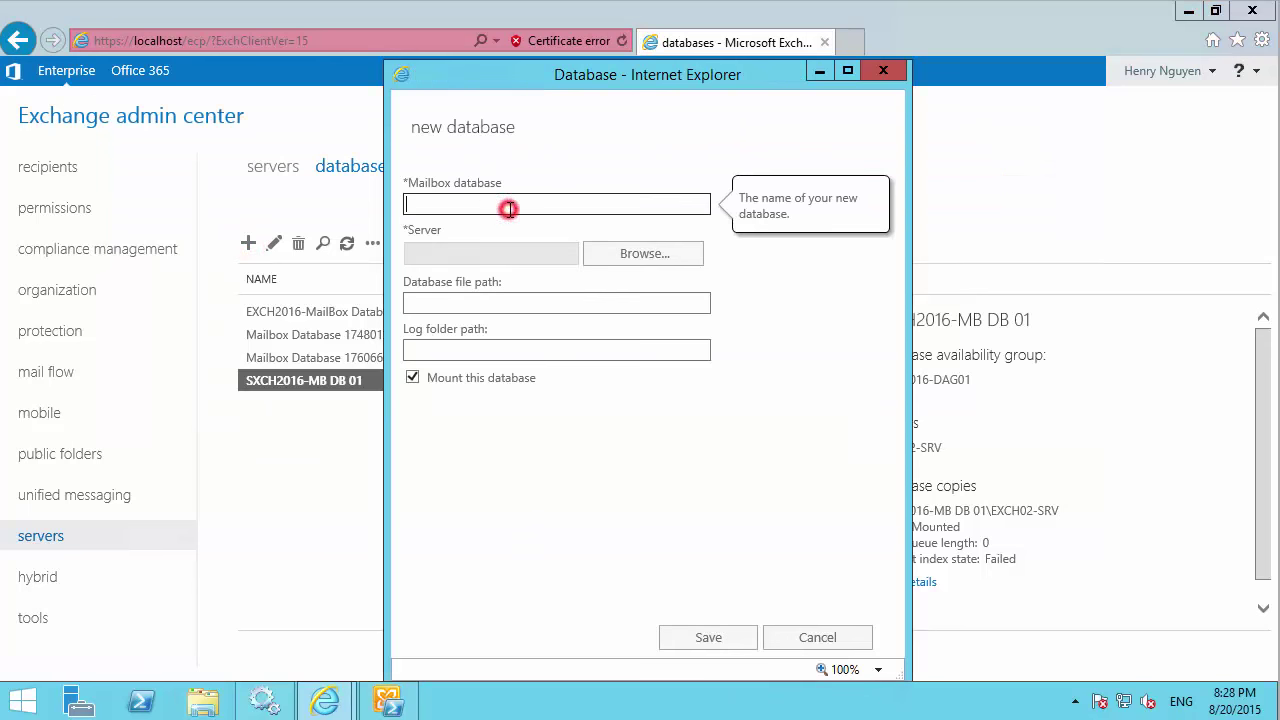
type("EXCH2016 -")
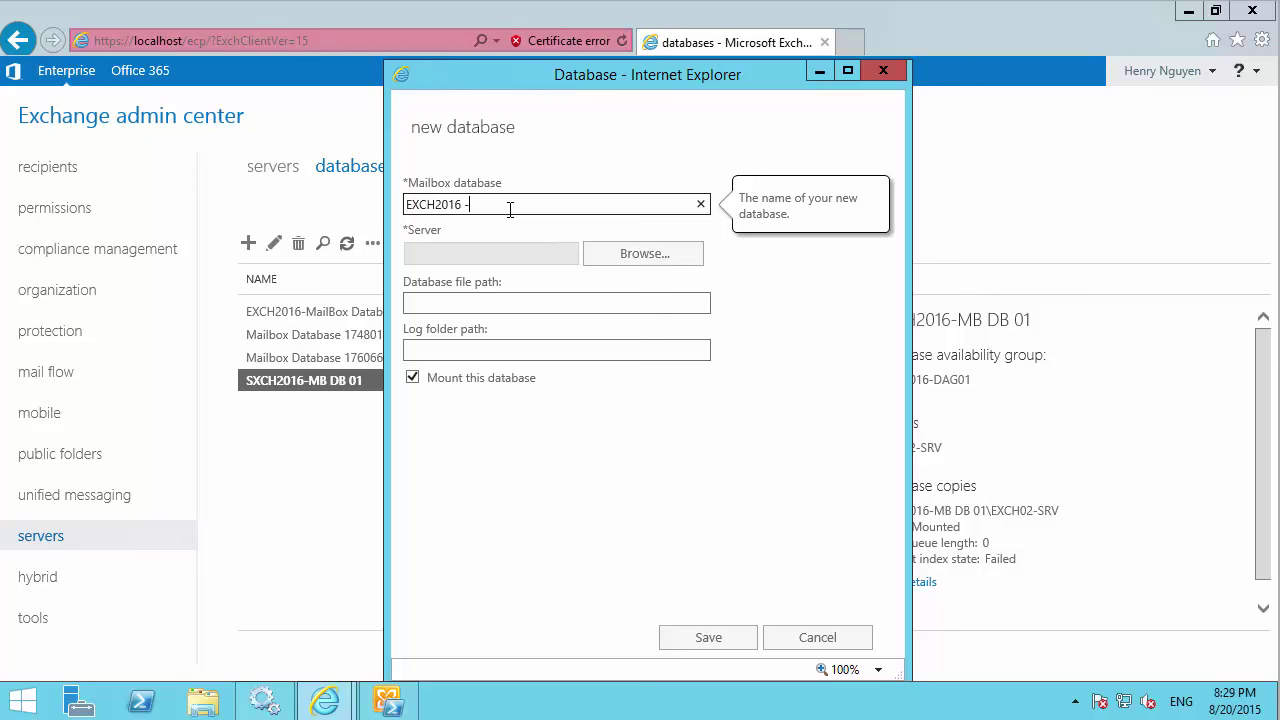
key("BackSpace")
key("BackSpace")
type("-MB DB 02")
Assign server EXCH02-SRV to the new database.
left_click(652, 255)
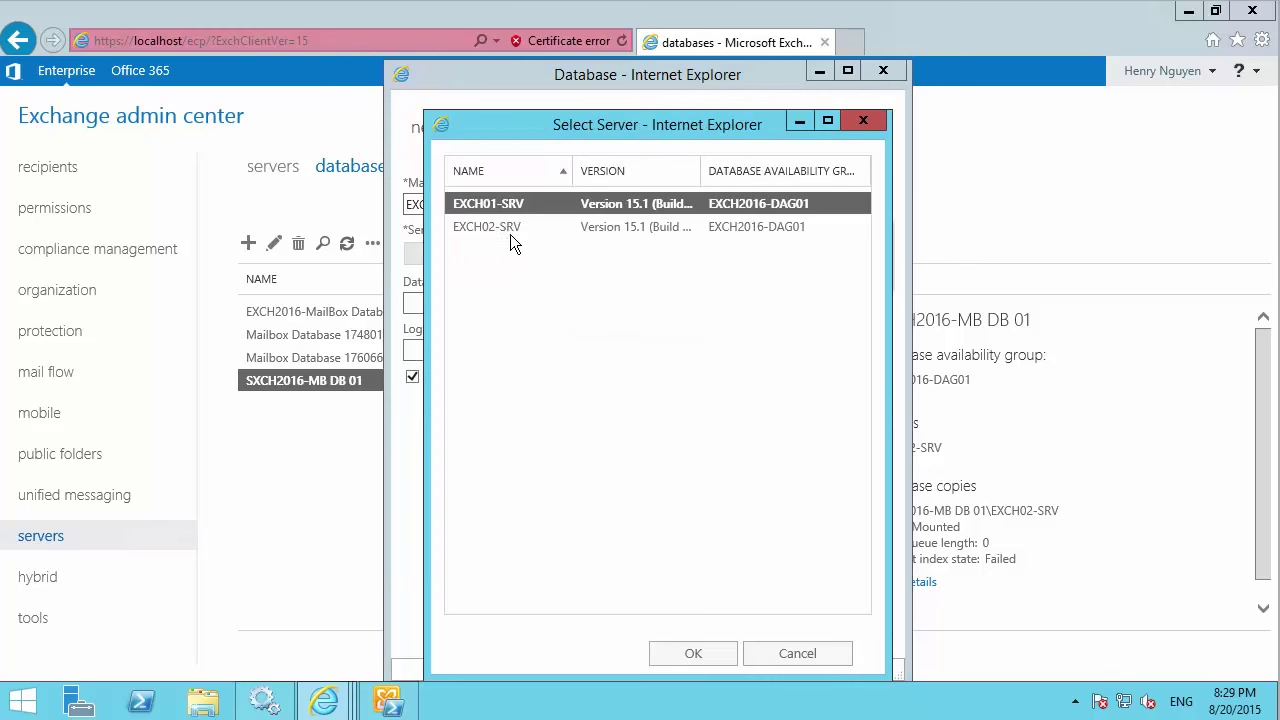
left_click(509, 227)
left_click(694, 653)
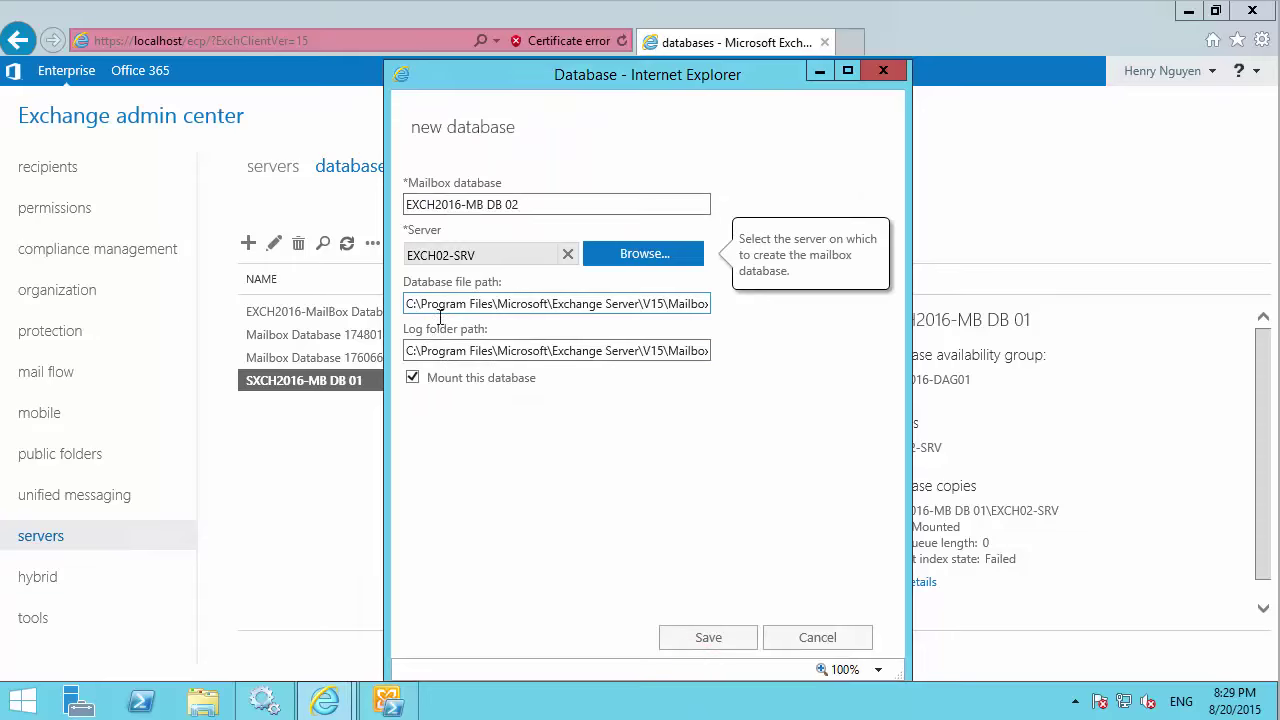
left_click(203, 702)
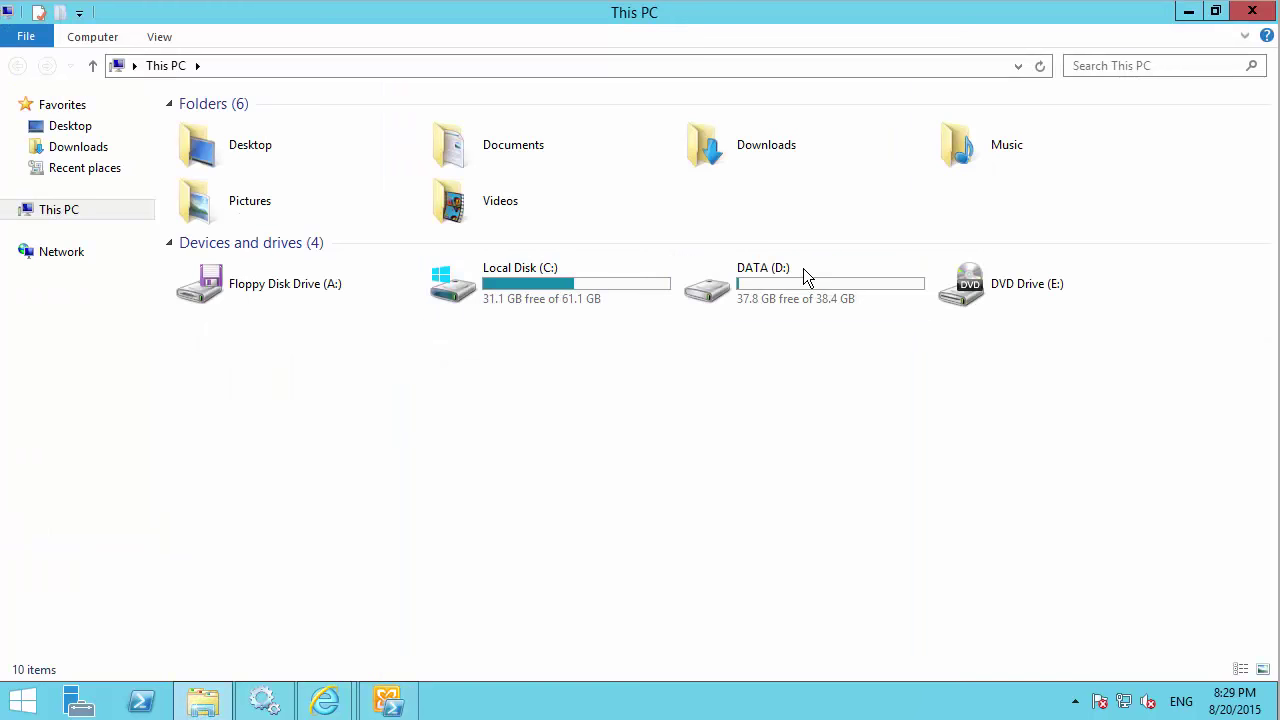
Copy the D:\EXCH2016-MB DB03 folder path from File Explorer's address bar.
double_click(803, 268)
double_click(263, 252)
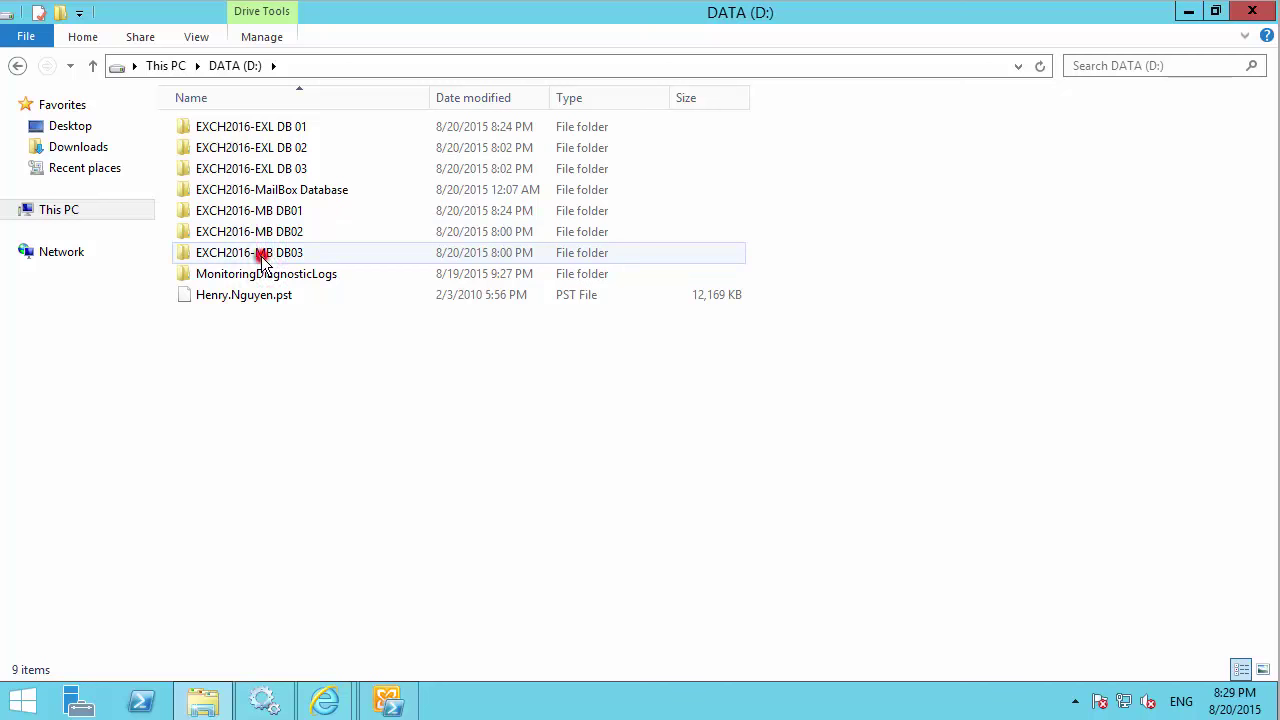
left_click(396, 75)
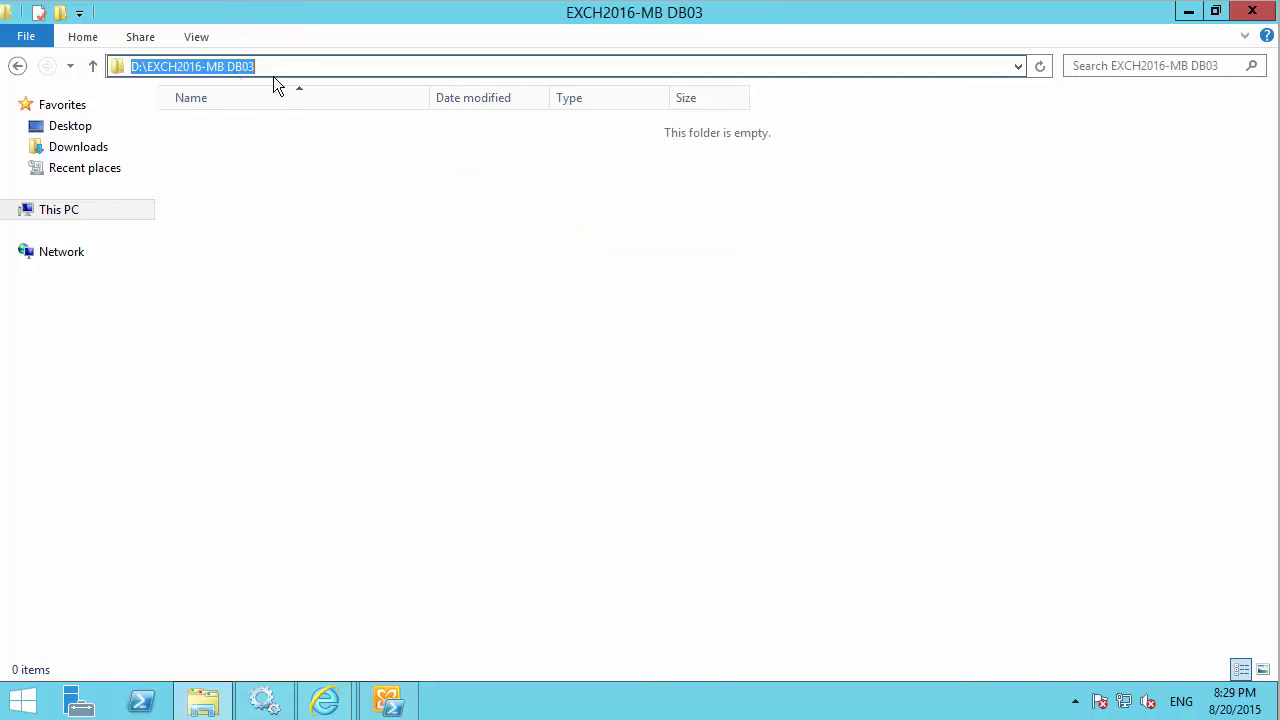
right_click(215, 75)
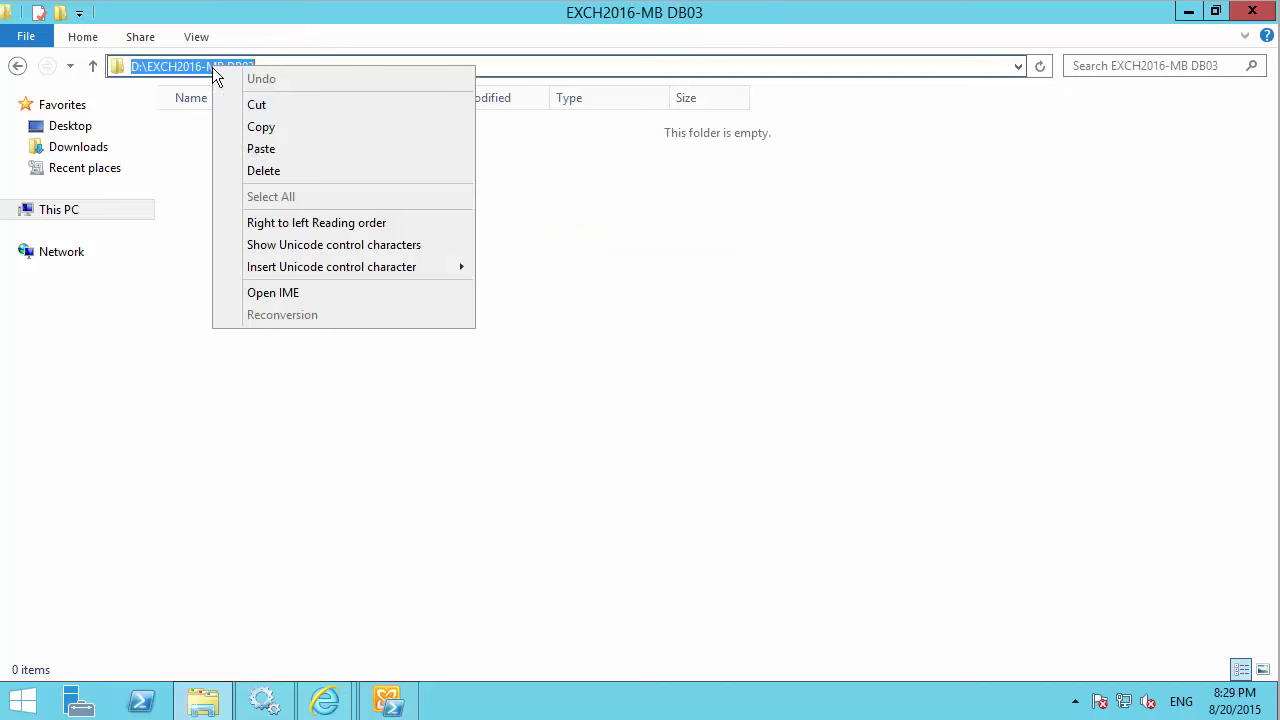
left_click(264, 127)
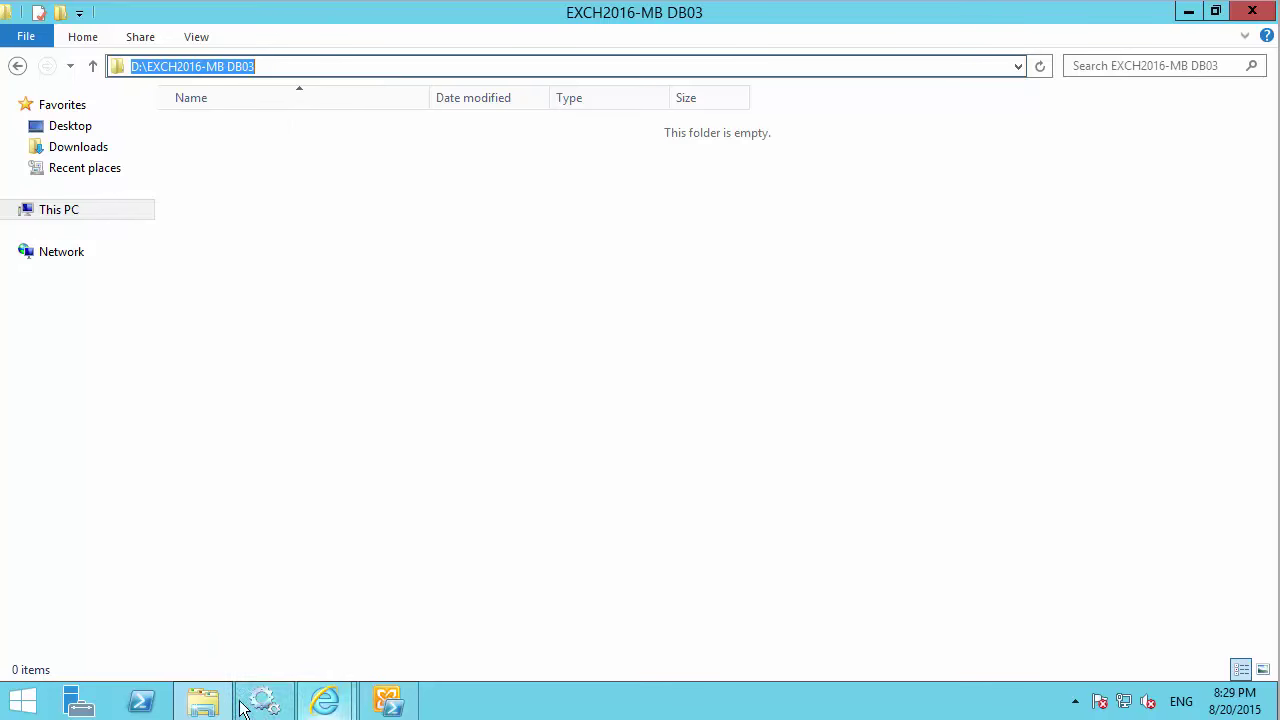
left_click(325, 700)
left_click(440, 590)
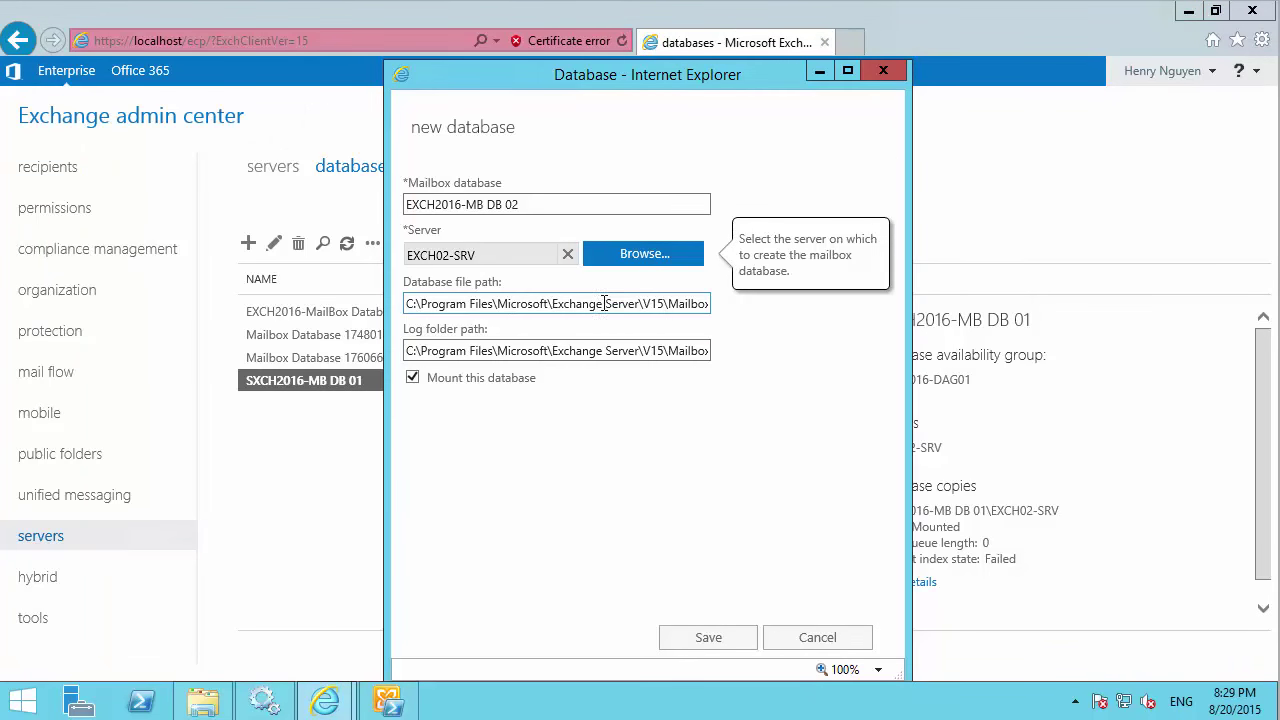
Change the database file path to D:\EXCH2016-MB DB03\EXCH2016-MB DB 02.edb.
left_click_drag(665, 302, 339, 294)
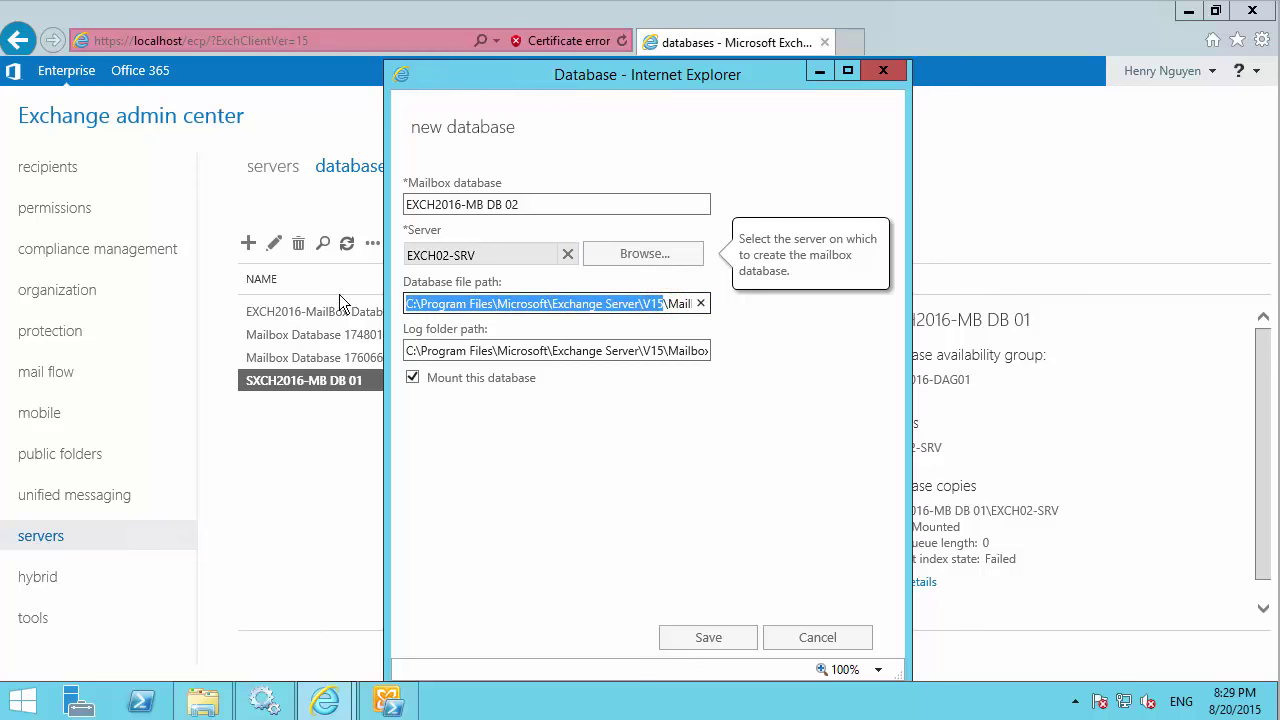
key("Delete")
key("Delete")
key("Delete")
key("Delete")
key("Delete")
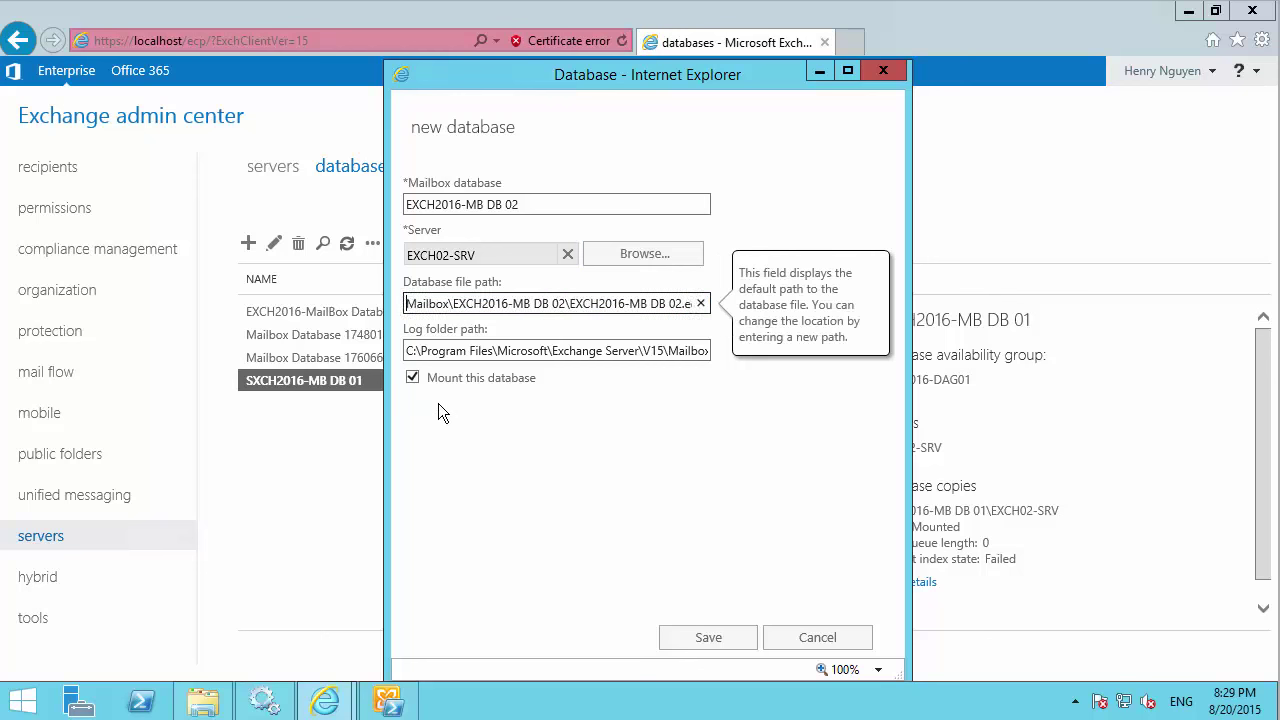
key("Delete")
key("Delete")
key("Delete")
key("Delete")
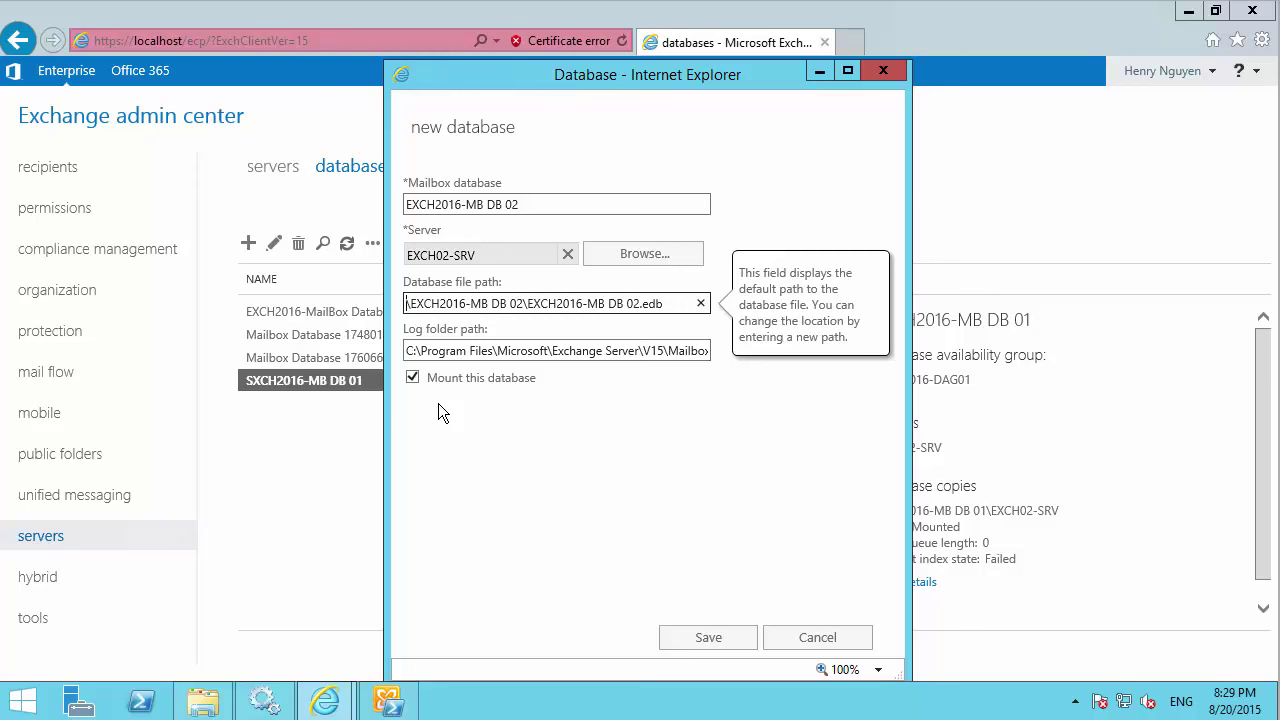
key("ctrl+v")
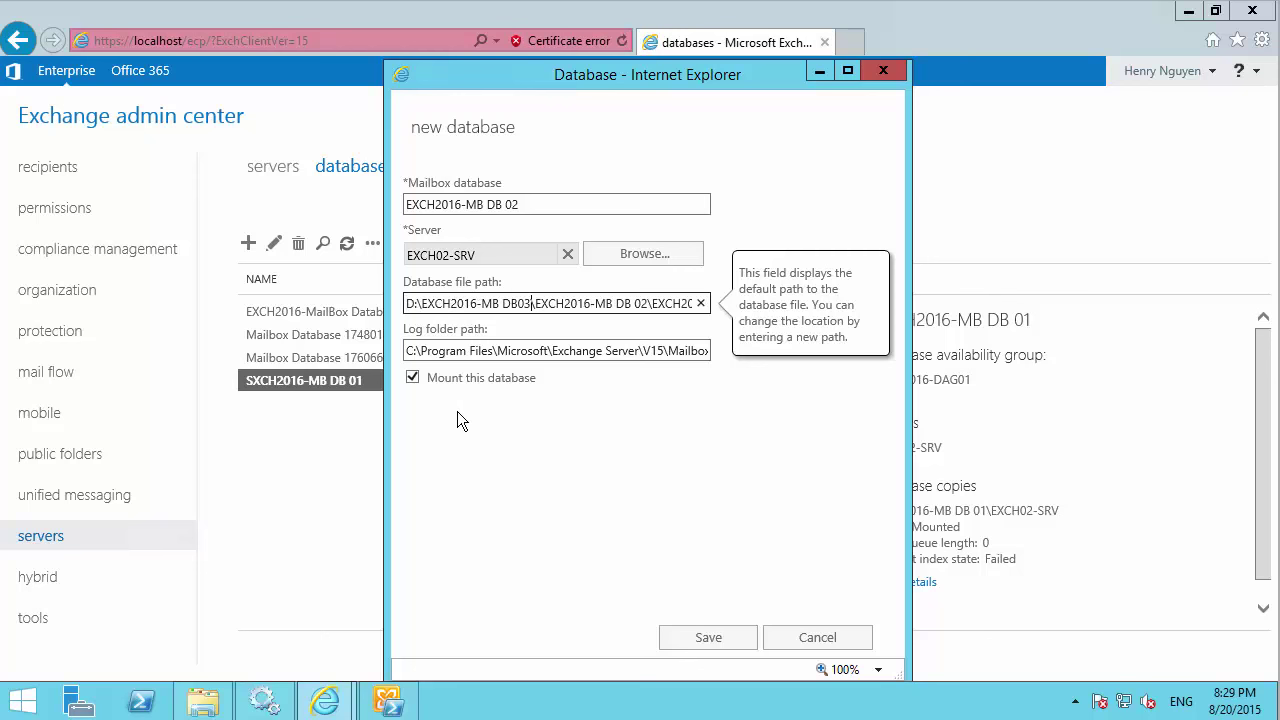
left_click(643, 303)
left_click_drag(608, 303, 535, 303)
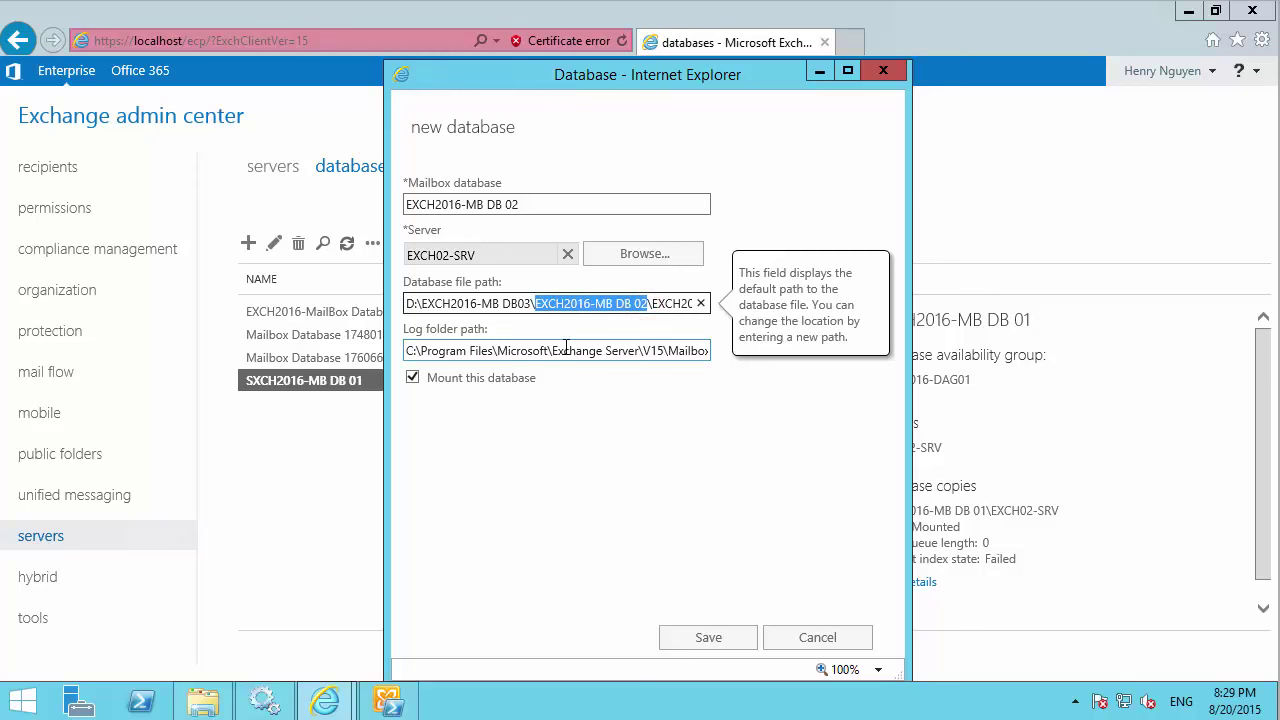
key("BackSpace")
key("BackSpace")
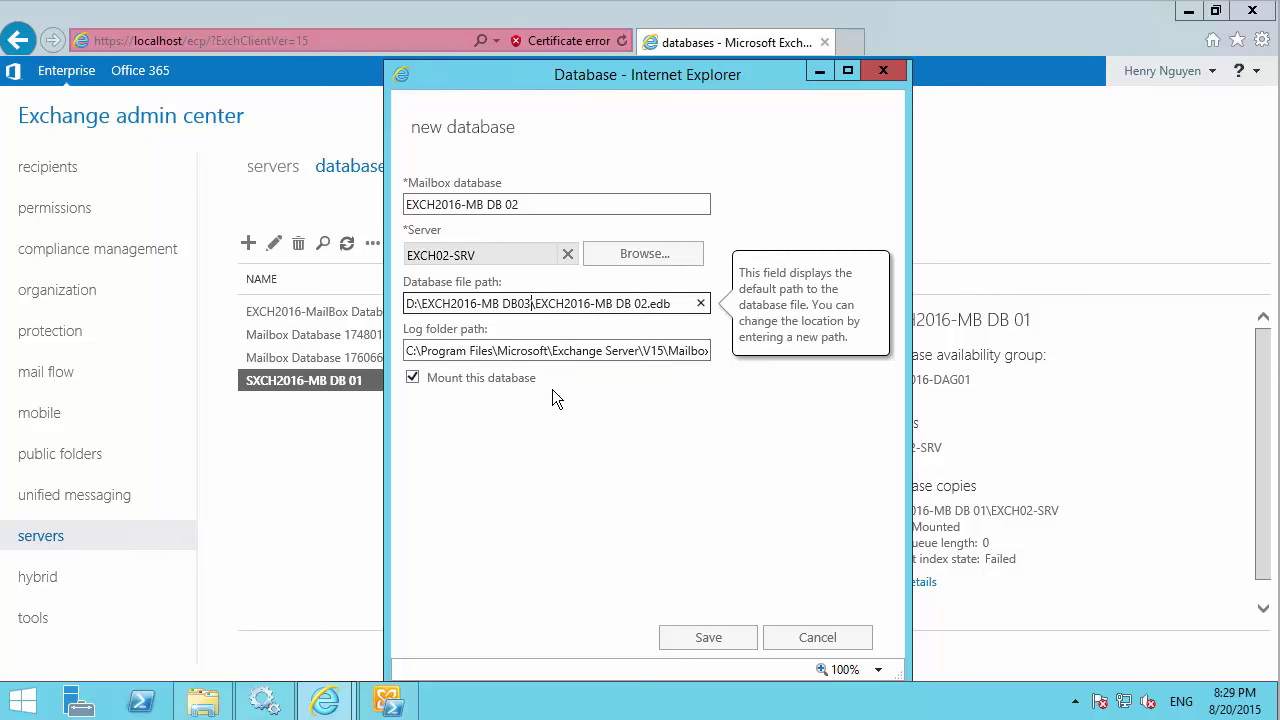
type("\\")
Copy the D:\EXCH2016-EXL DB 03 folder path from File Explorer.
left_click(203, 703)
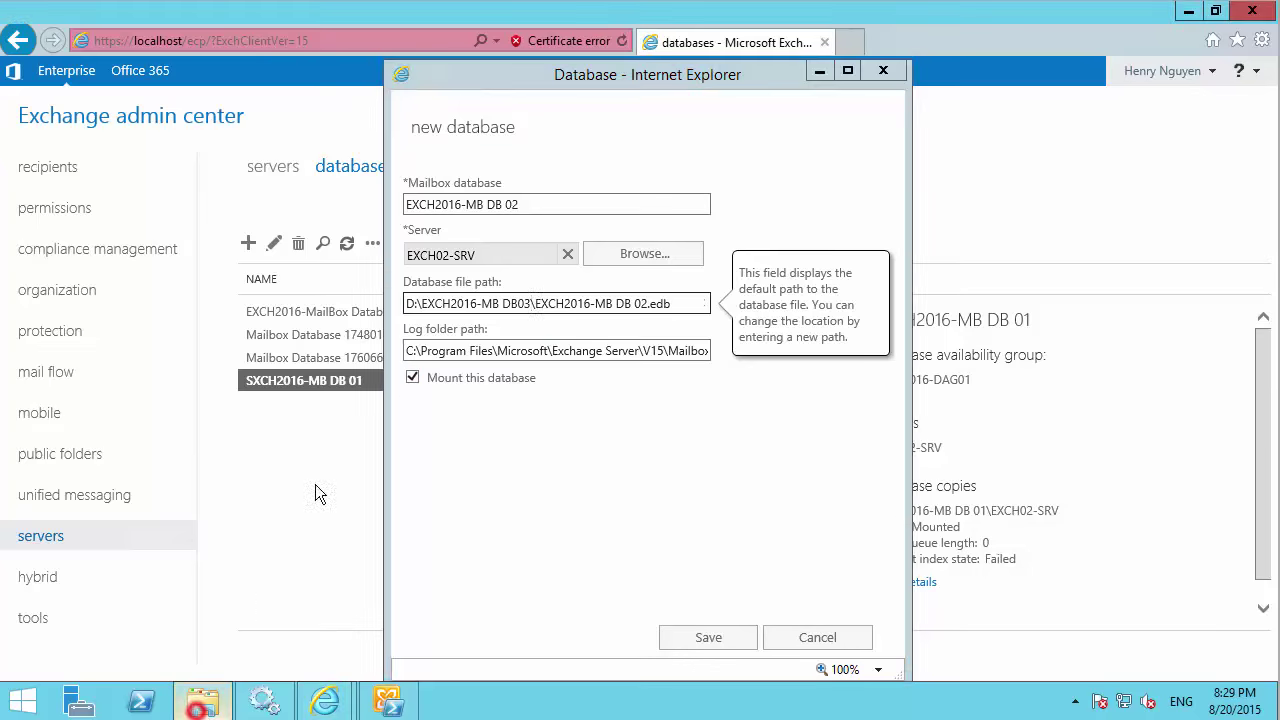
left_click(17, 66)
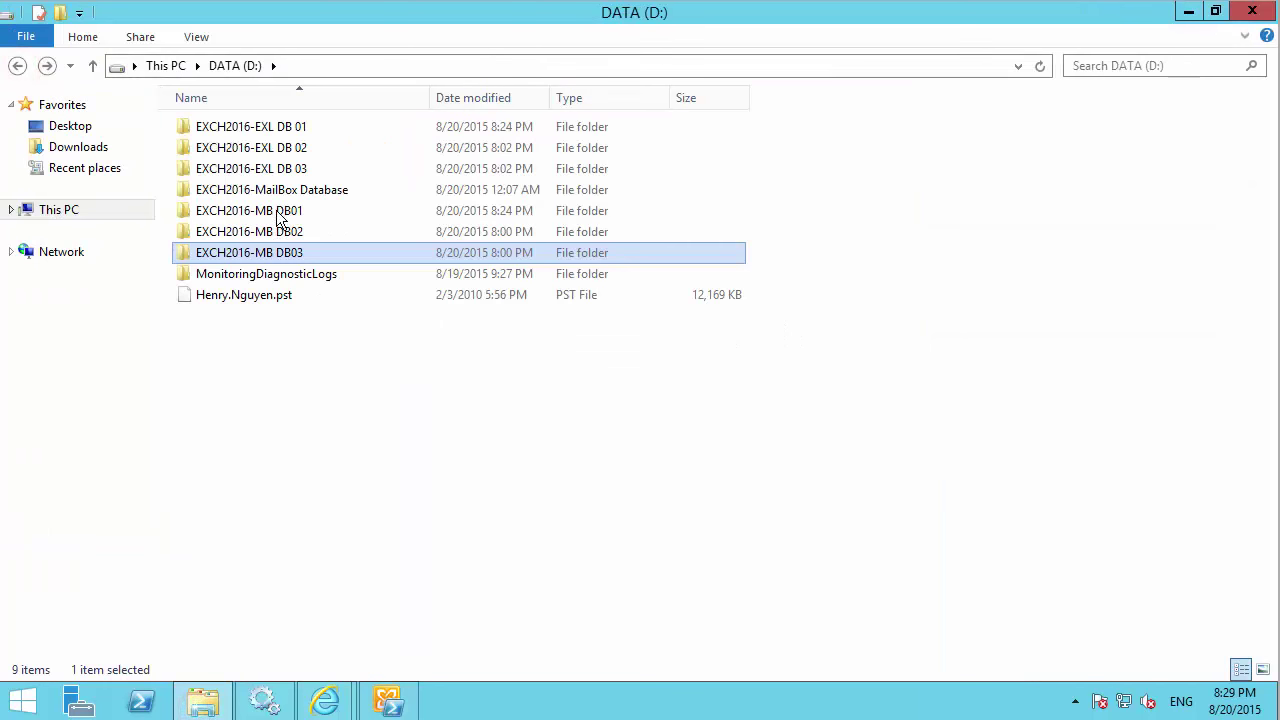
double_click(274, 169)
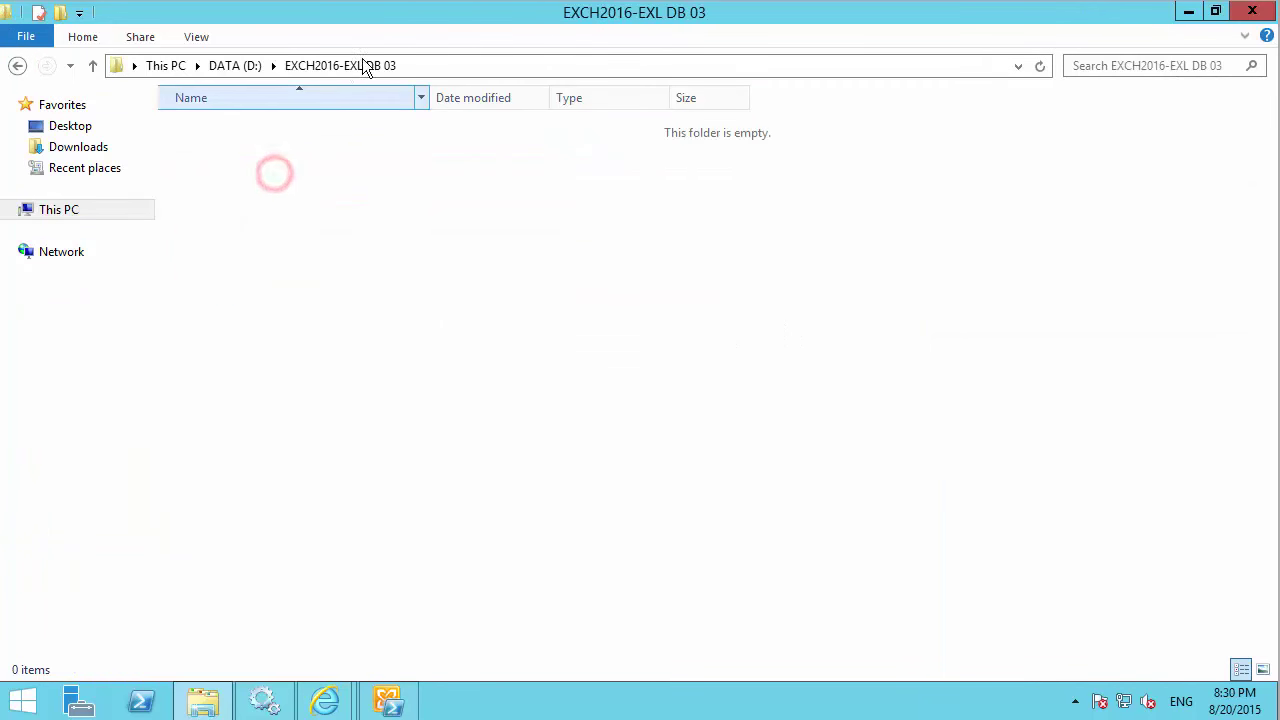
left_click(466, 64)
right_click(235, 67)
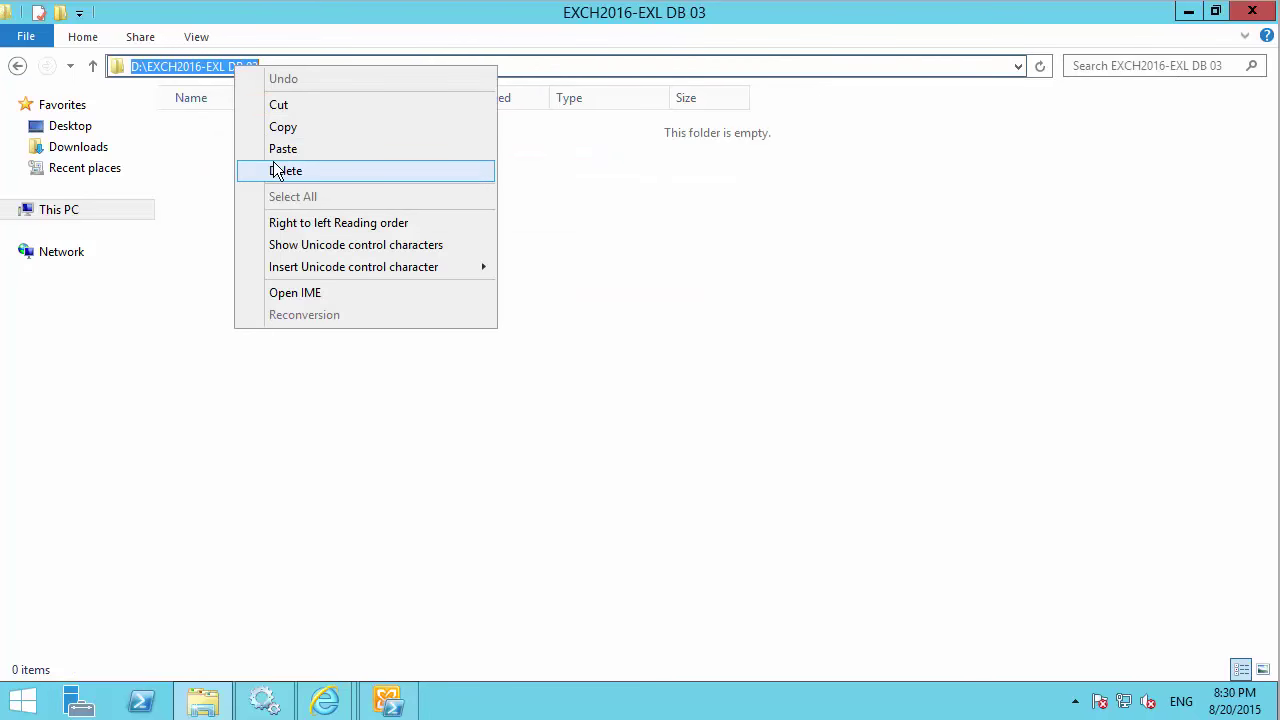
left_click(277, 127)
Set the log folder path to D:\EXCH2016-EXL DB 03, then save and acknowledge the restart warning.
left_click(203, 700)
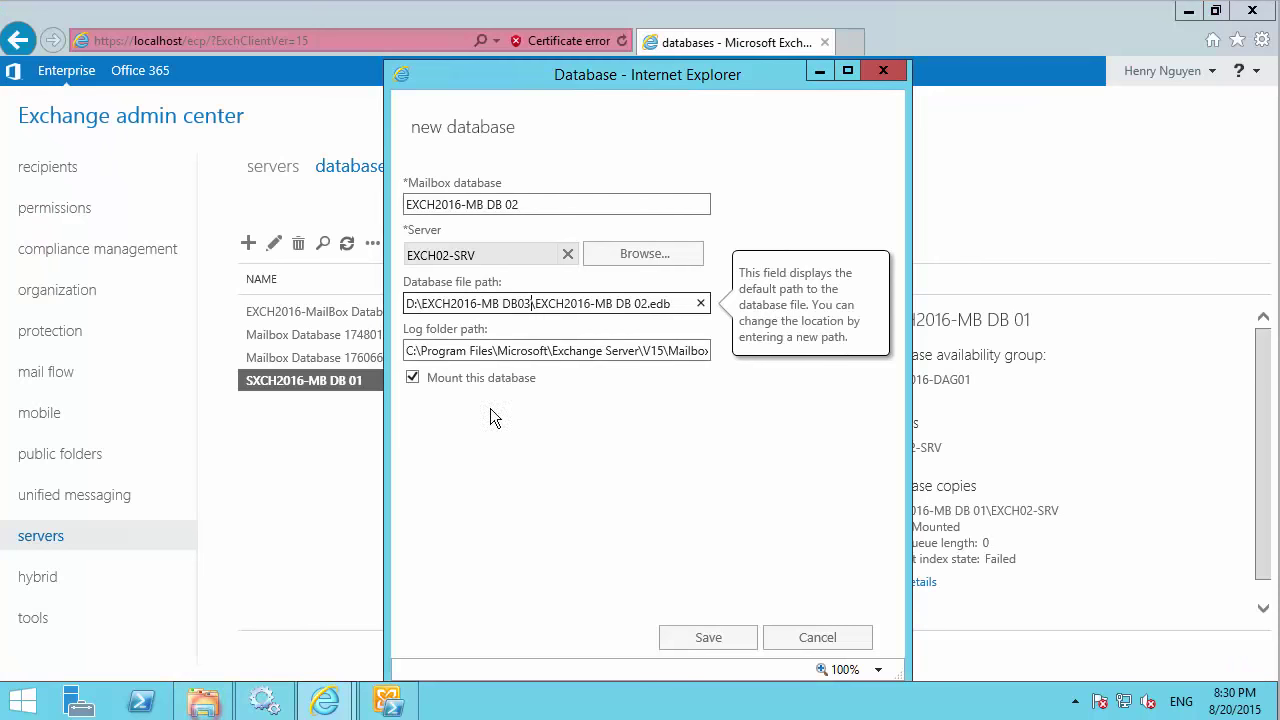
left_click_drag(667, 350, 282, 350)
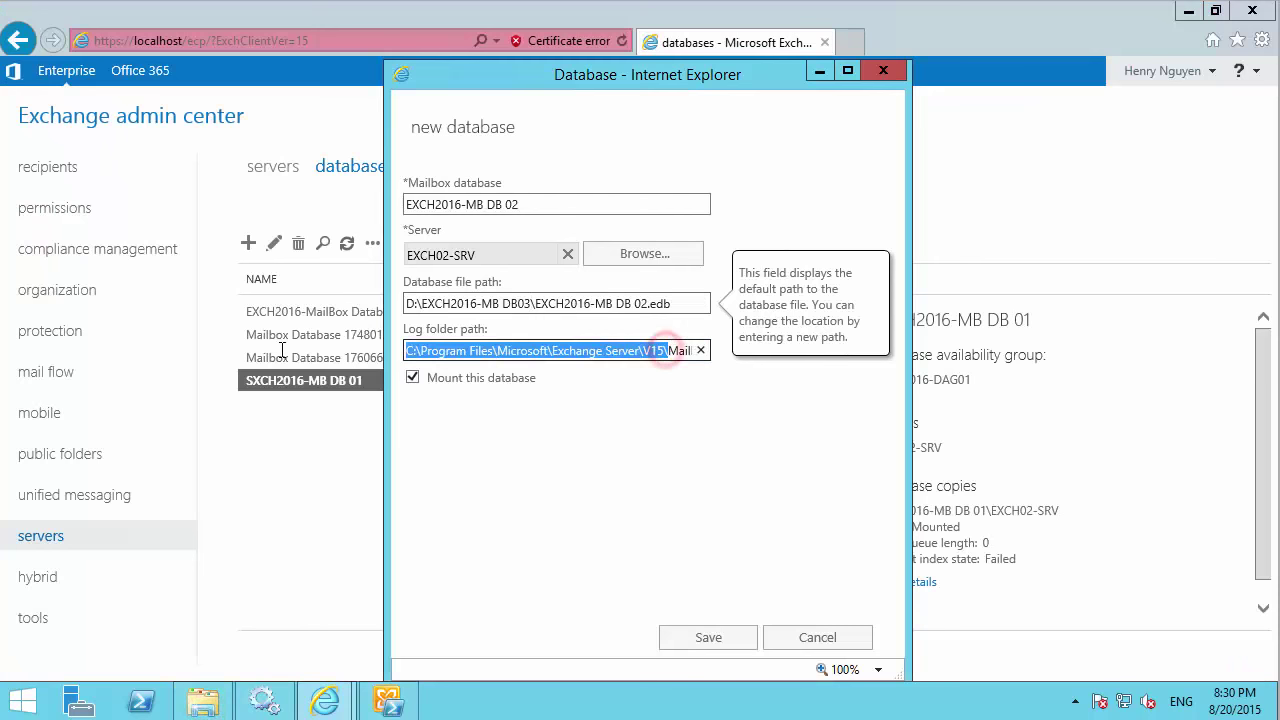
key("Delete")
key("Delete")
key("Delete")
key("Delete")
key("Delete")
key("Delete")
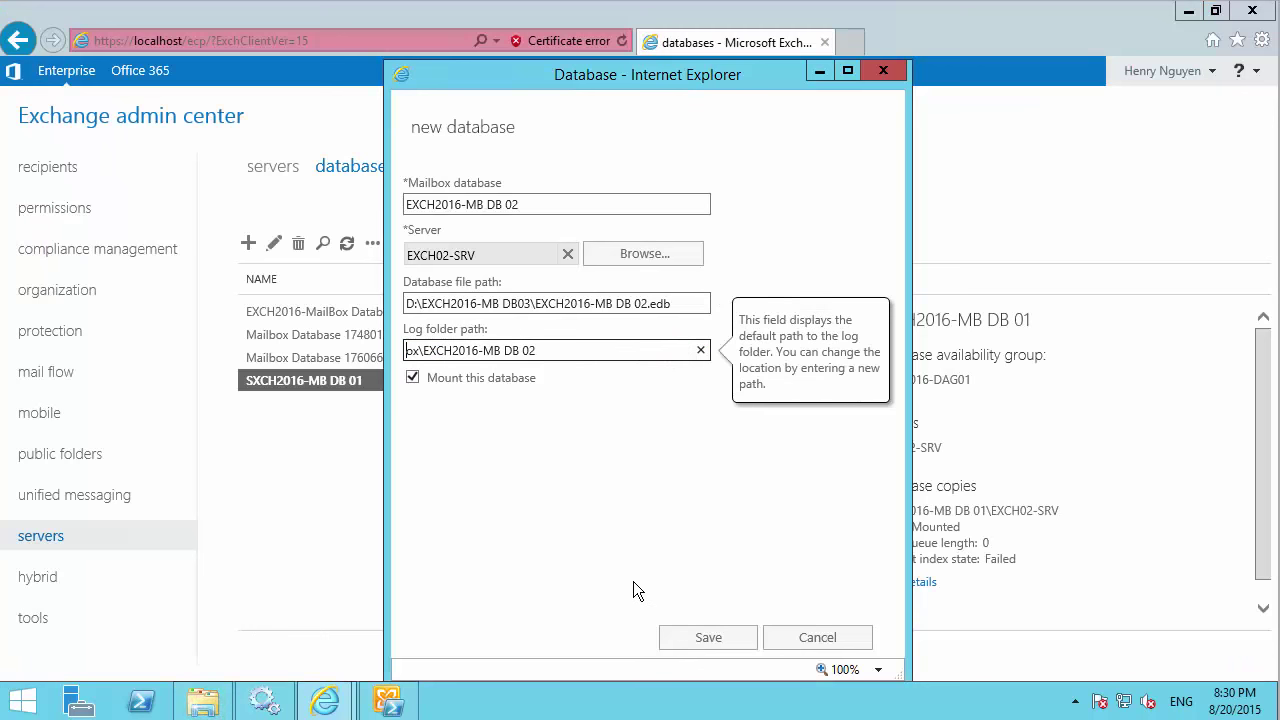
key("Delete")
key("Delete")
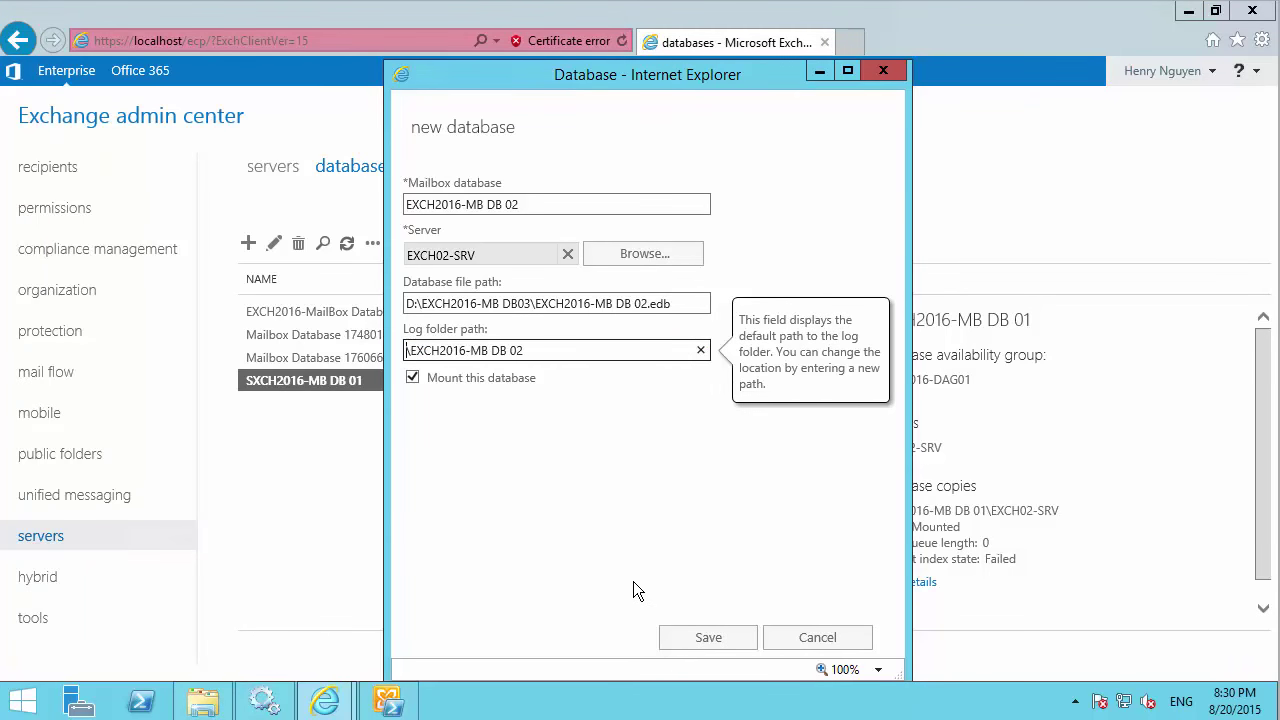
key("ctrl+v")
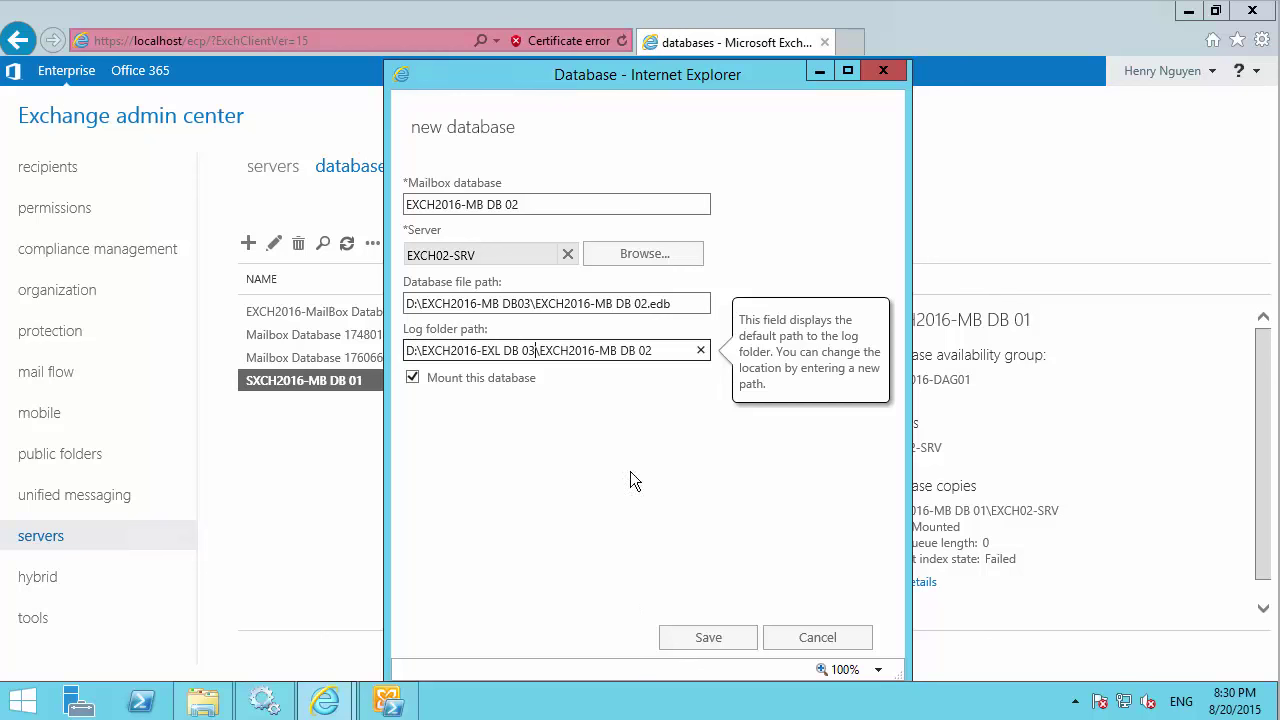
left_click(707, 643)
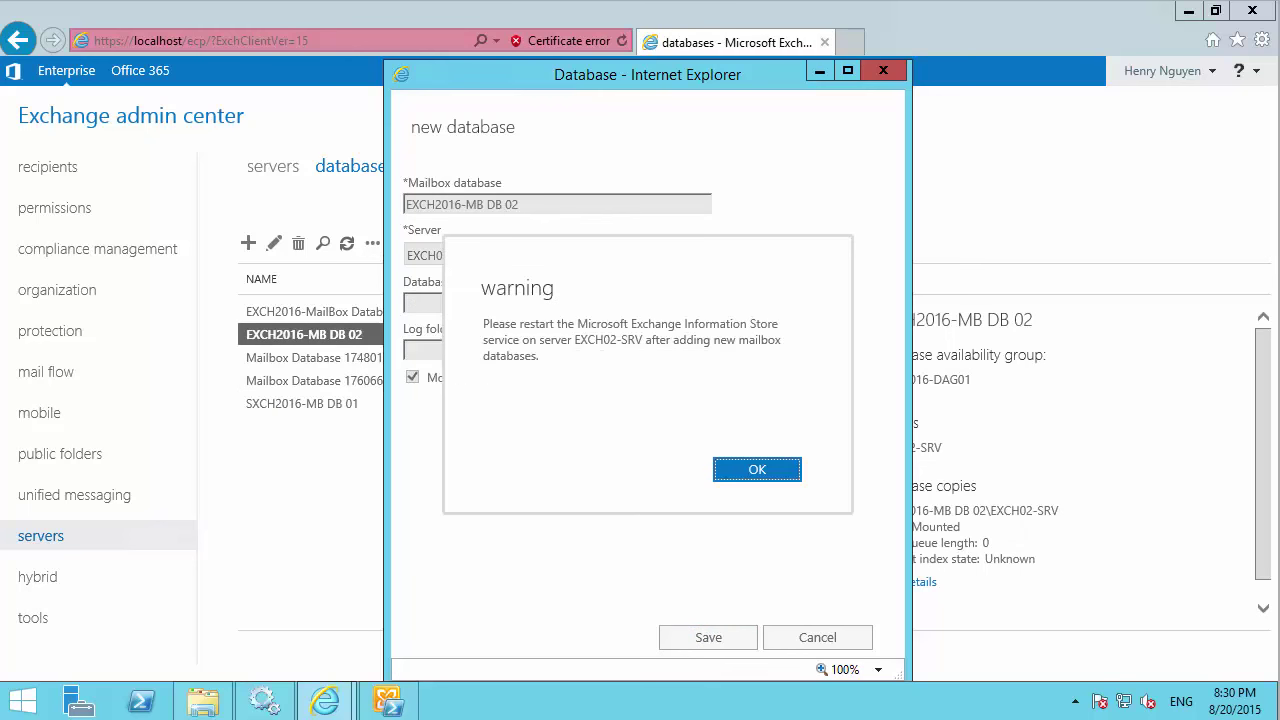
left_click(722, 470)
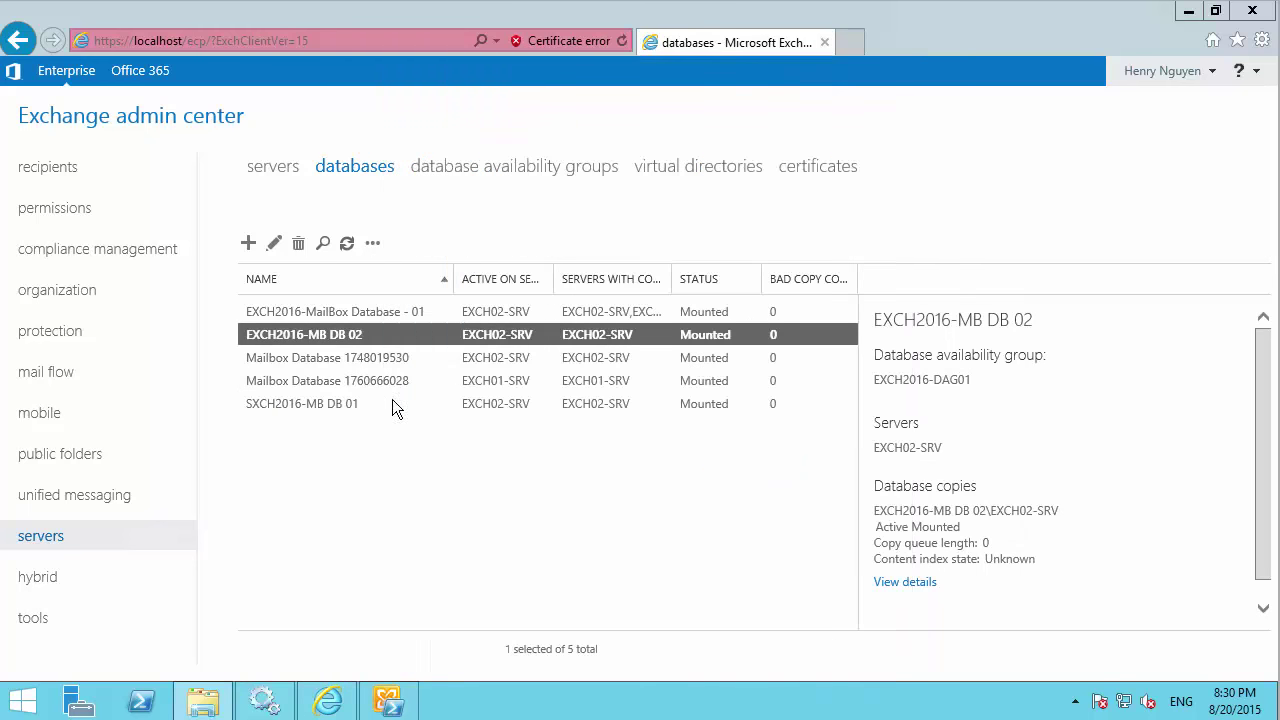
Sort the database list by name and open the properties of EXCH2016-MB DB 02.
left_click(277, 404)
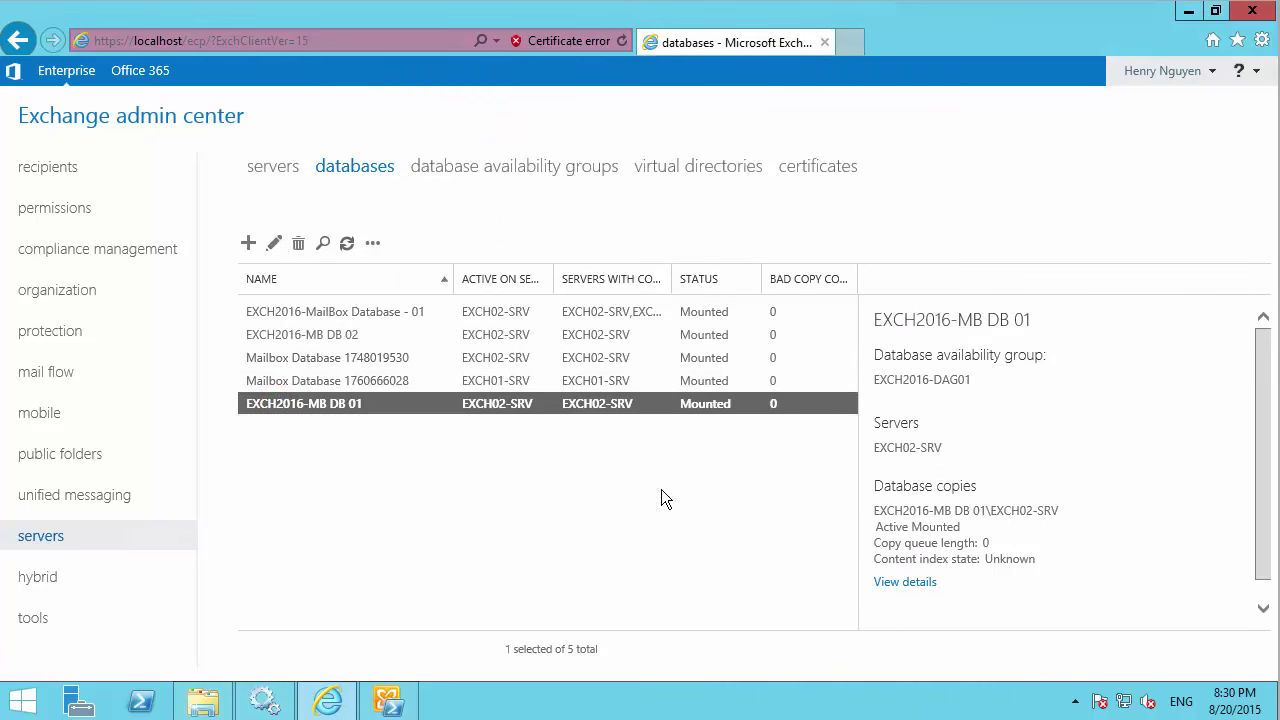
left_click(469, 487)
left_click(265, 282)
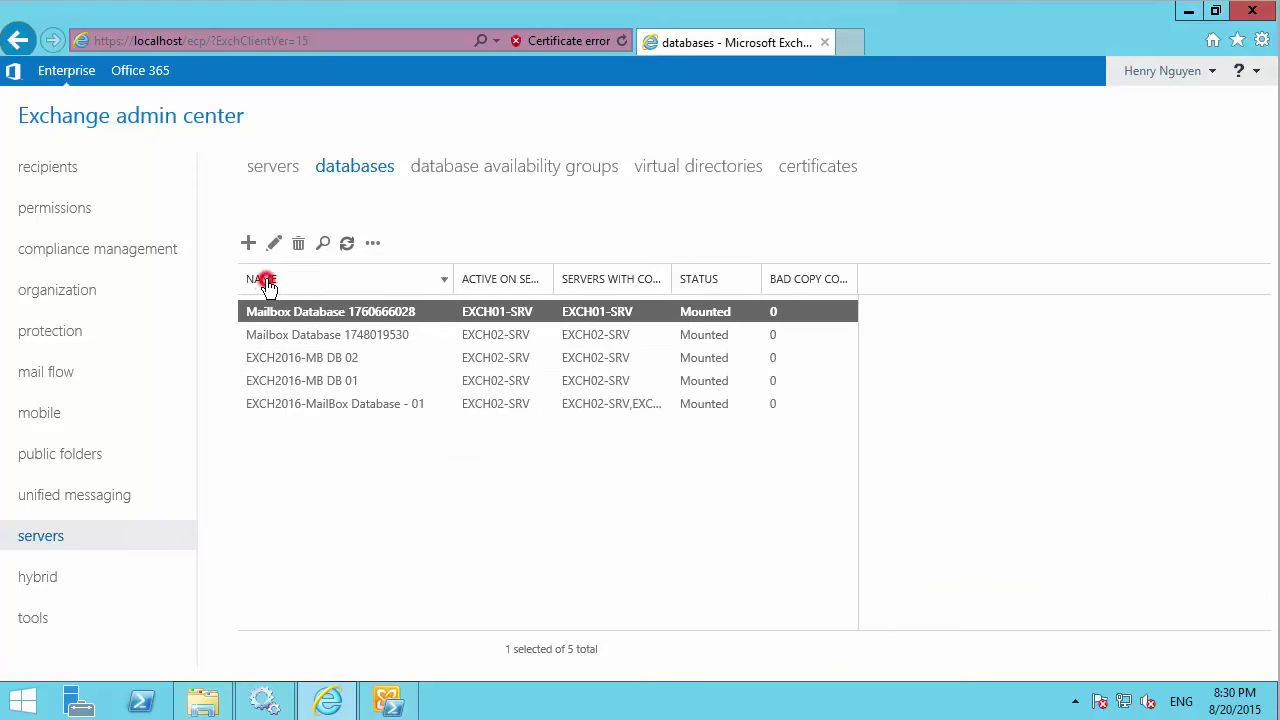
left_click(298, 382)
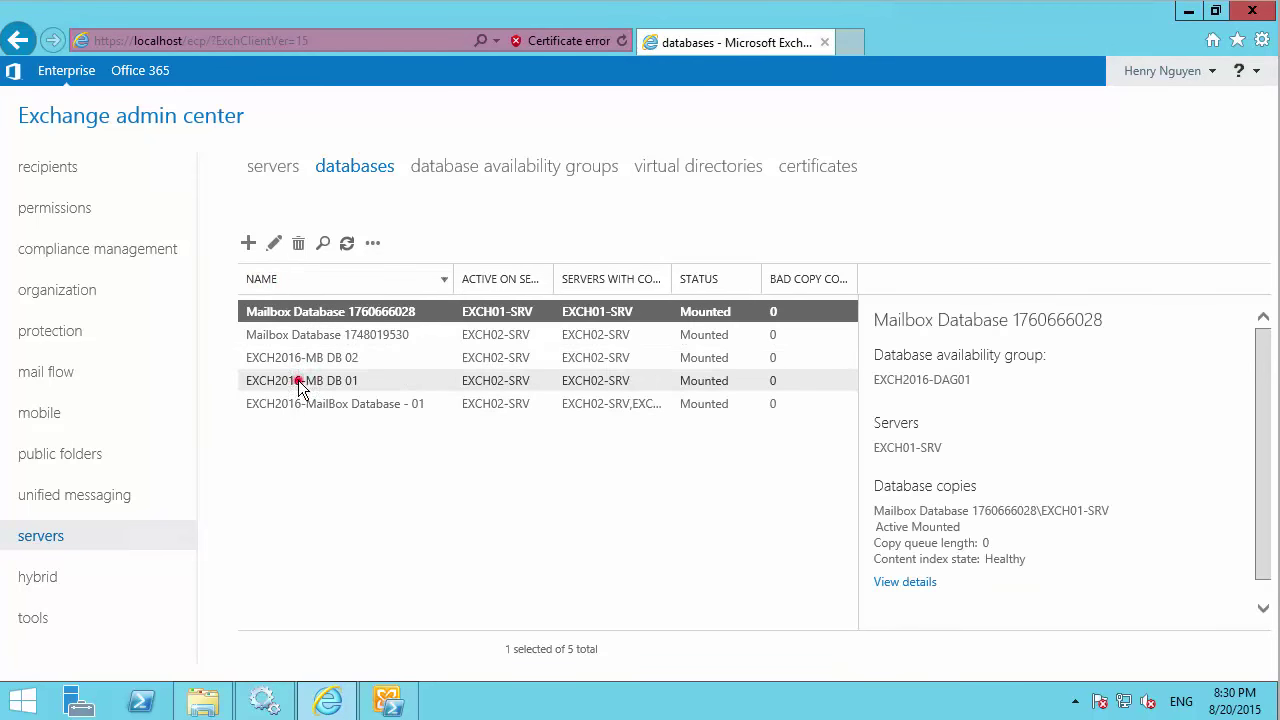
left_click(312, 357)
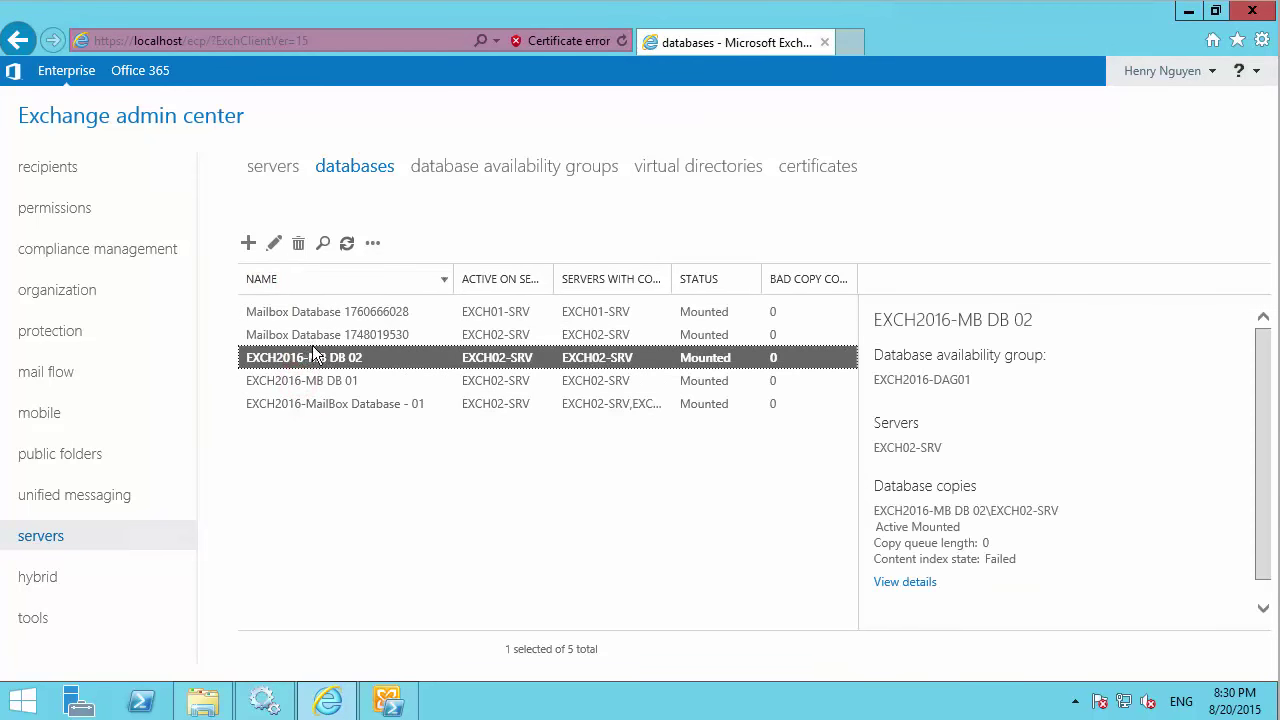
left_click(274, 243)
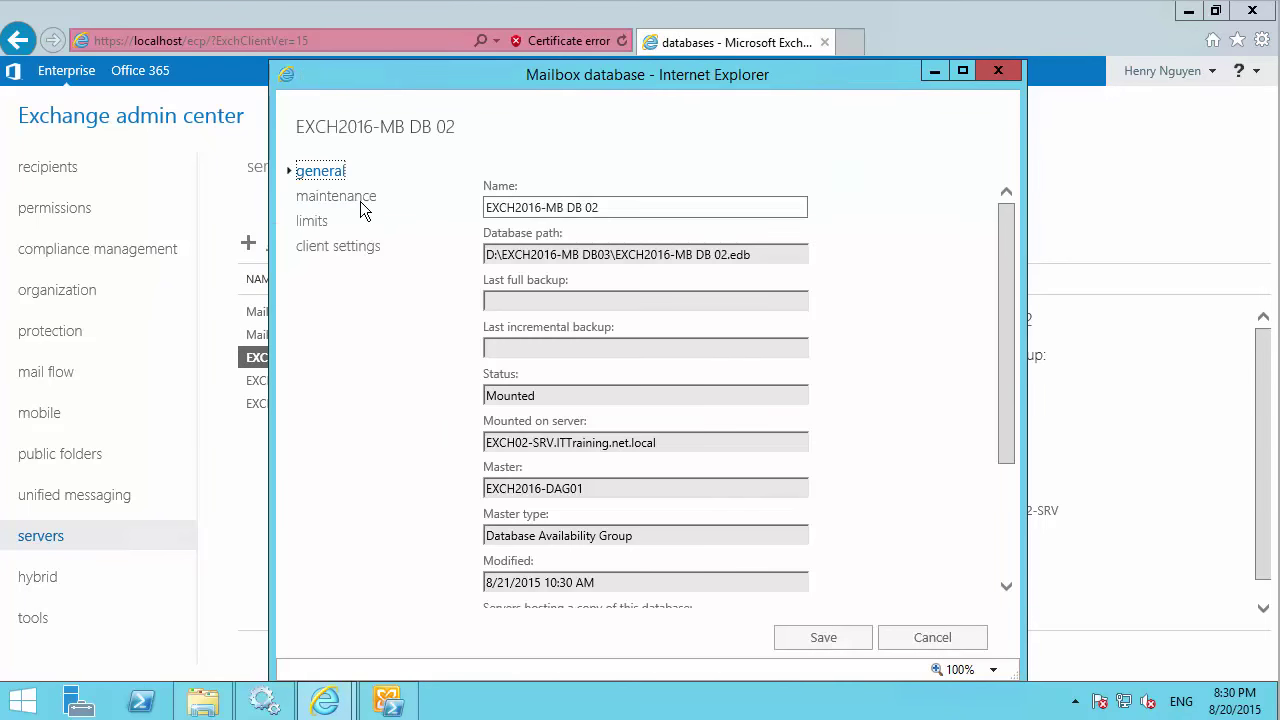
Set limits to 9.5, 10 and 10.5 GB, retention to 30 and 90 days, and save.
left_click(318, 221)
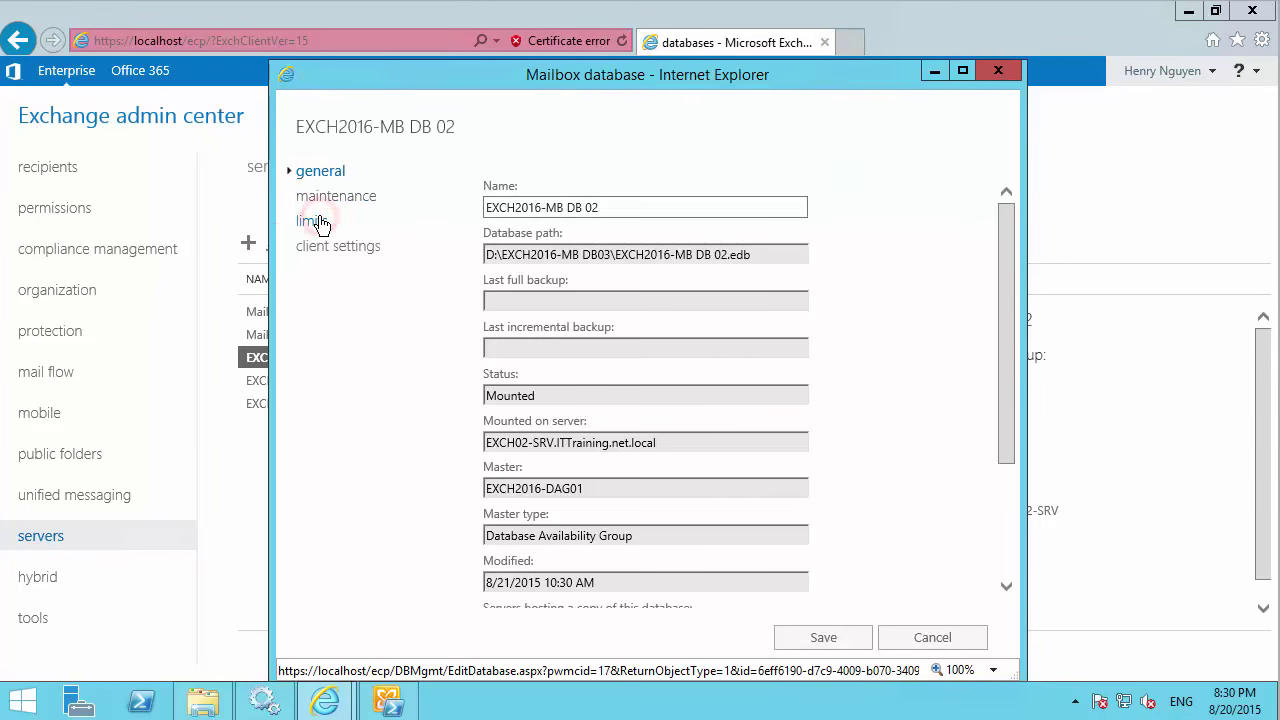
double_click(514, 203)
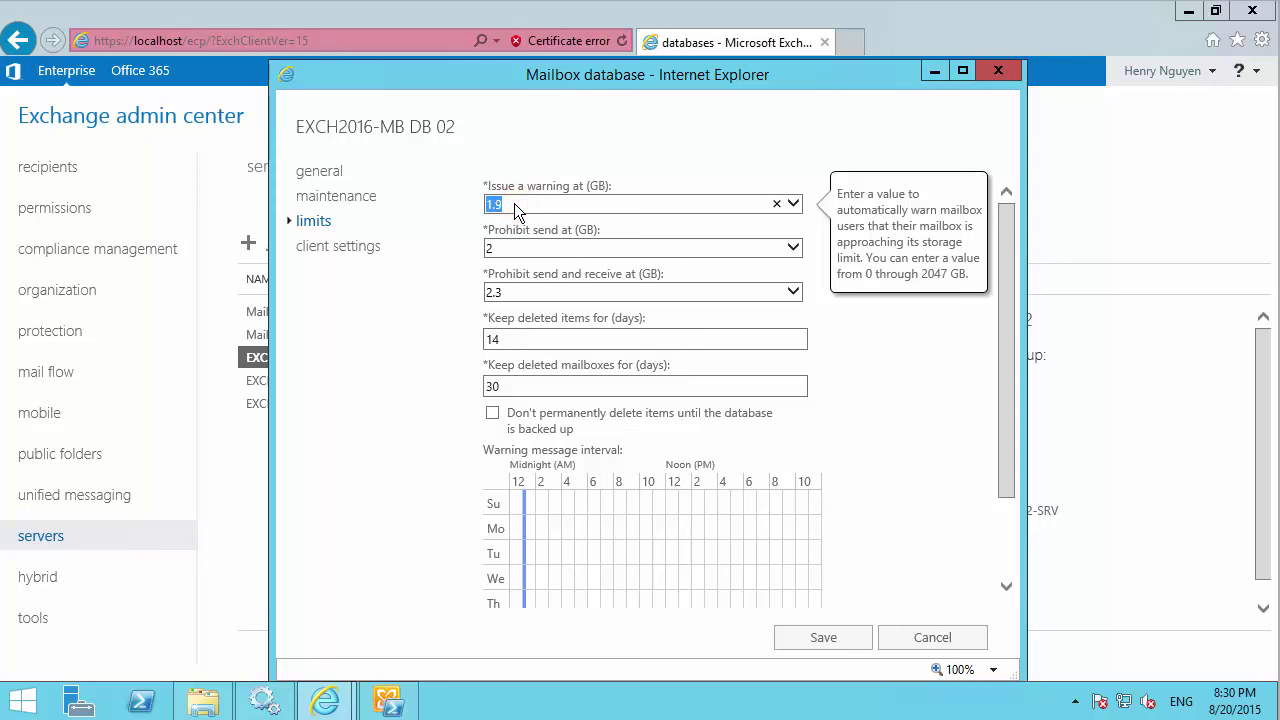
type("9.5")
left_click(512, 247)
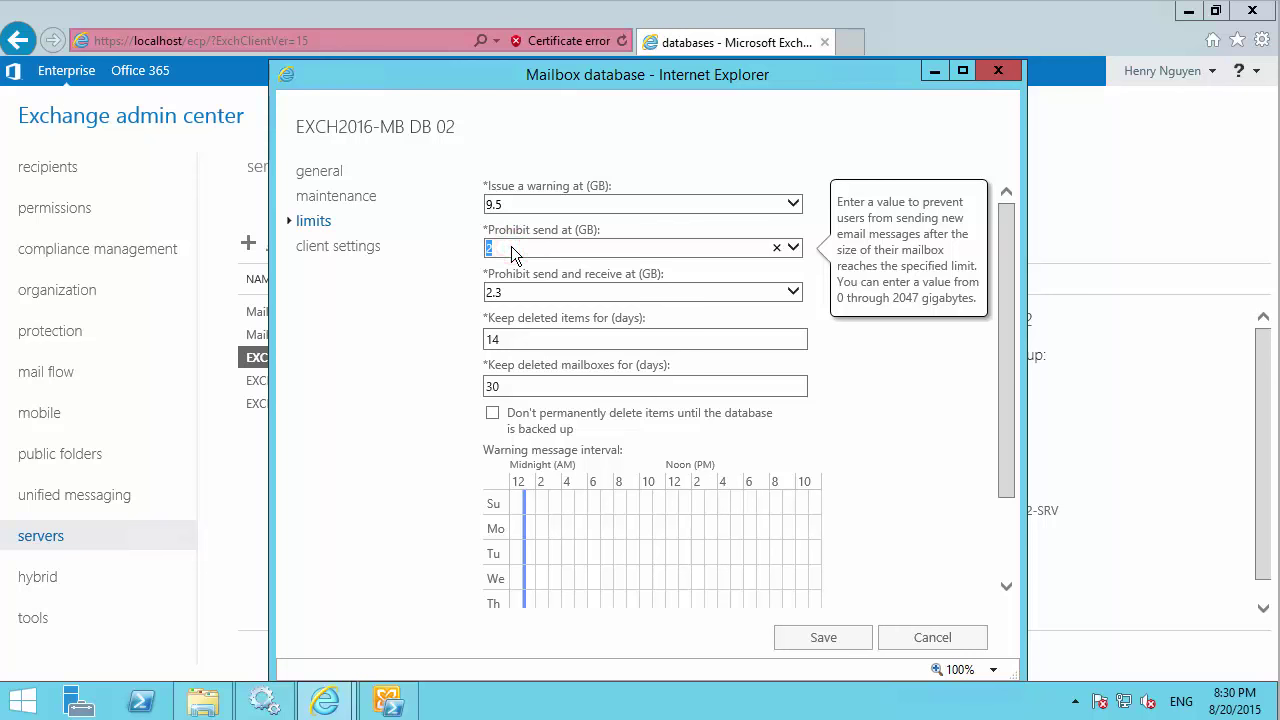
type("10")
double_click(517, 291)
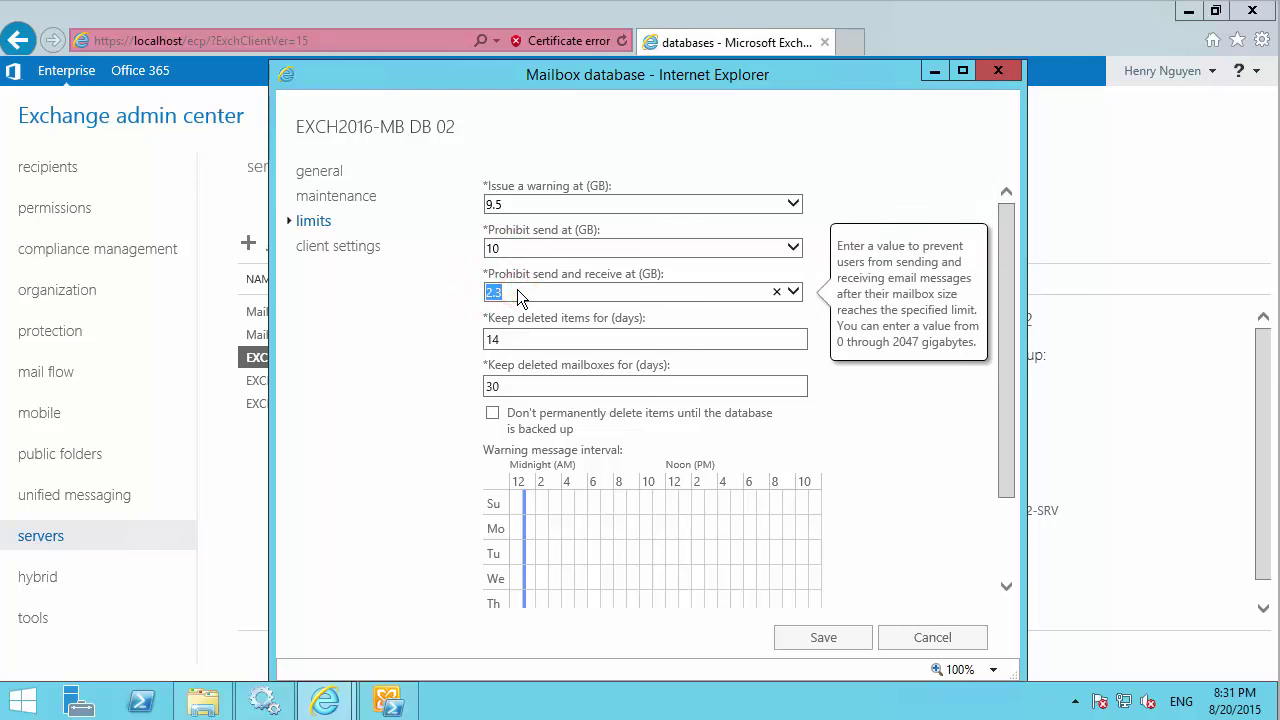
type("10.5")
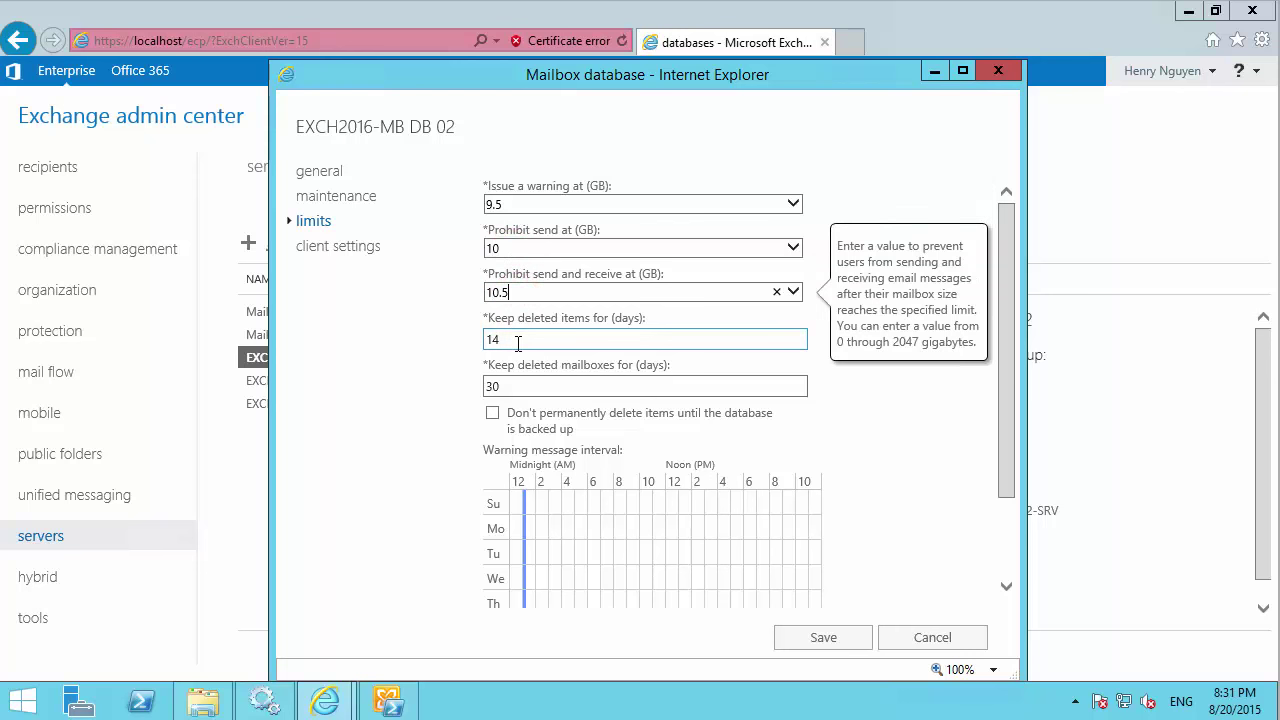
double_click(516, 340)
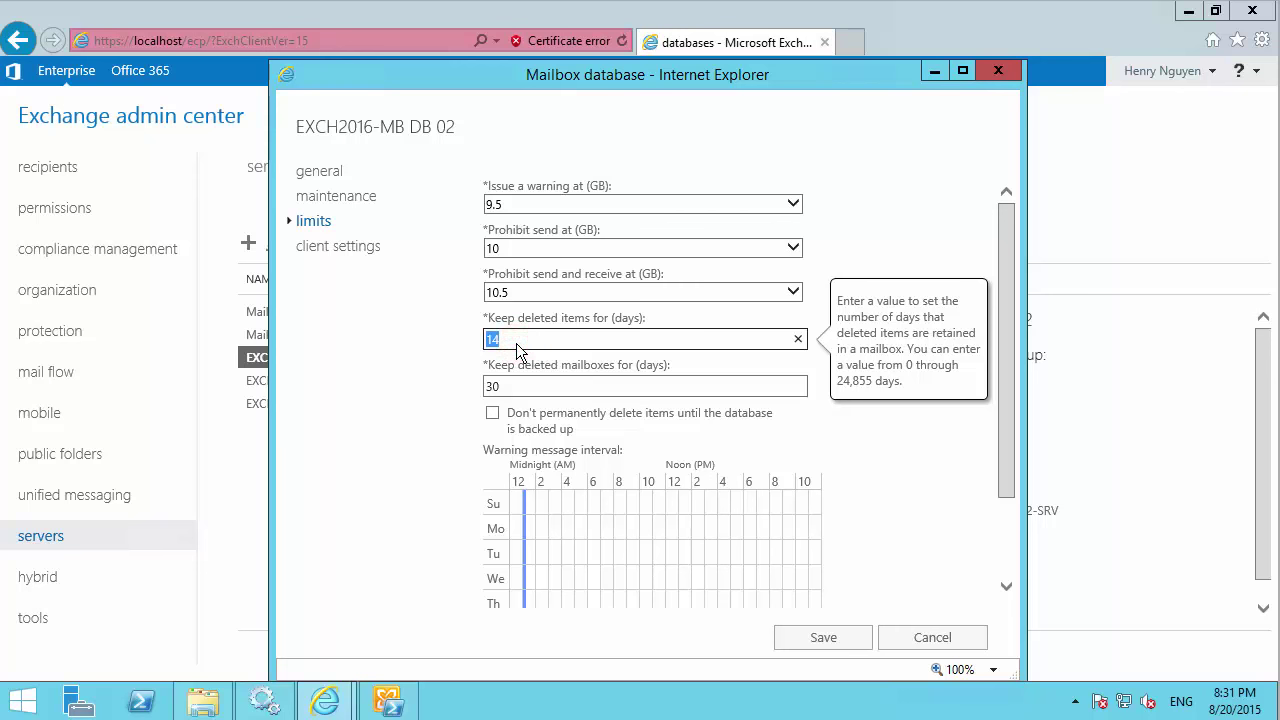
type("30")
double_click(520, 388)
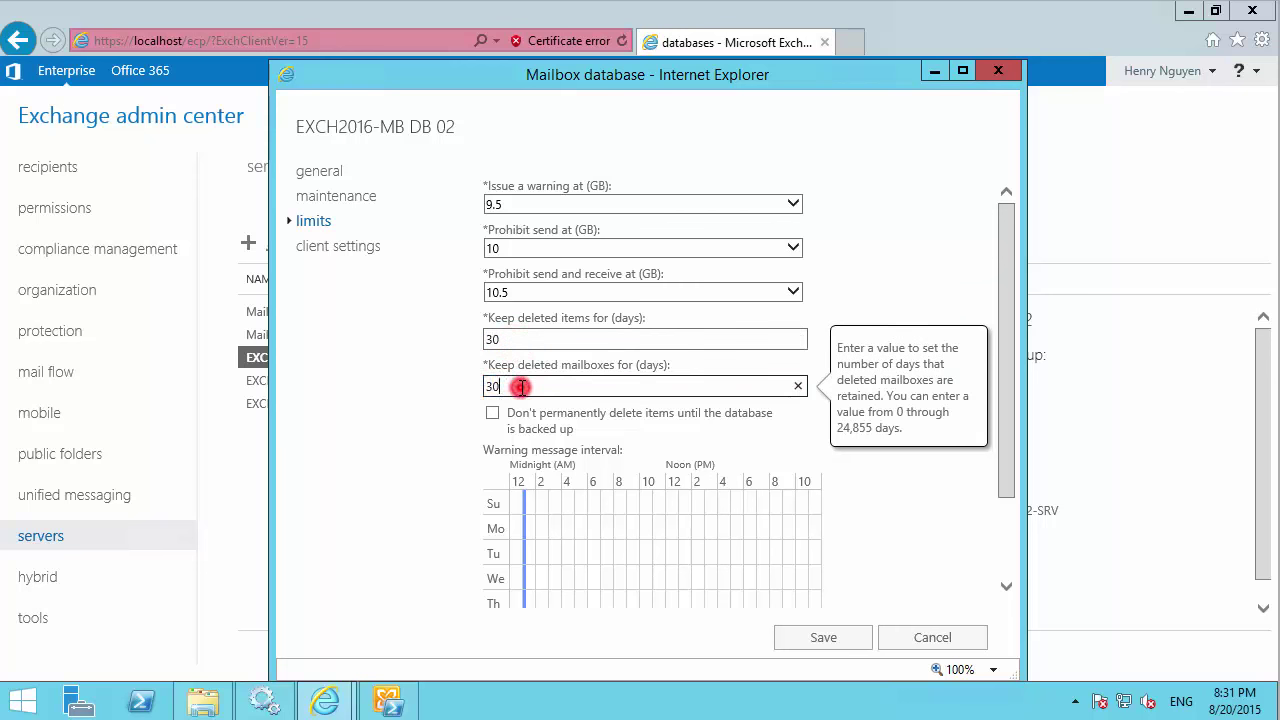
type("90")
left_click(822, 638)
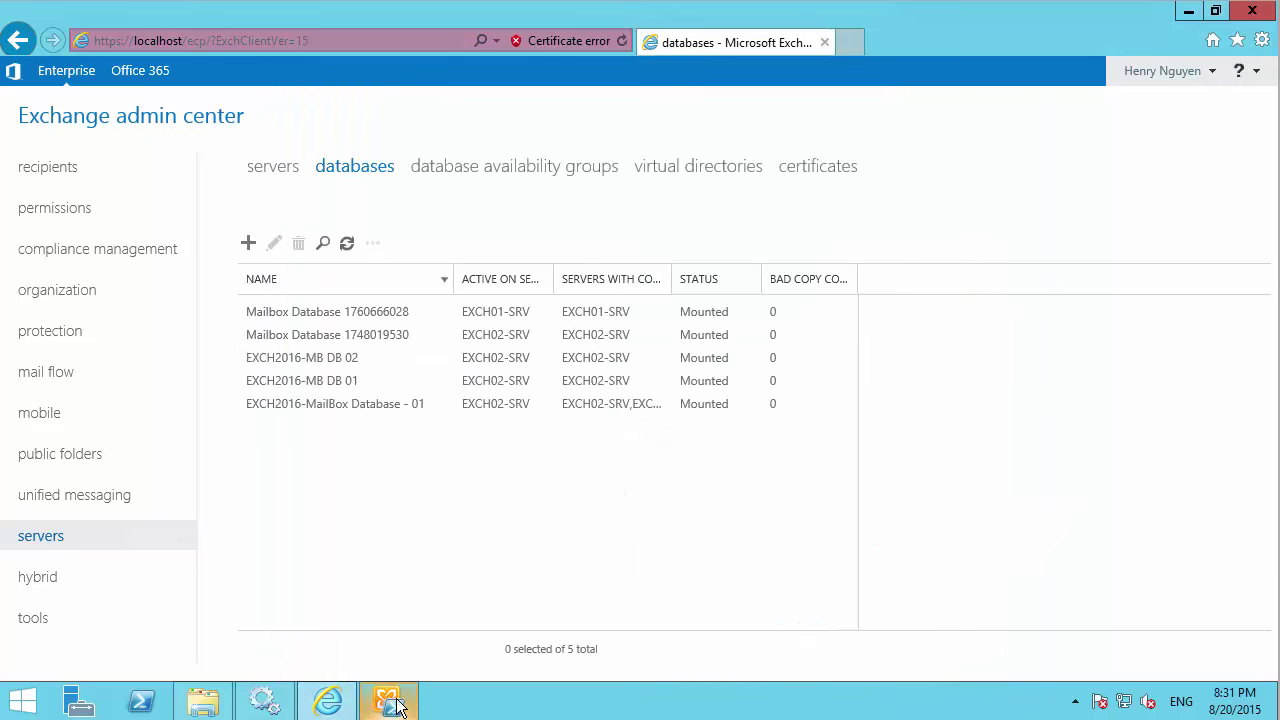
Rerun Get-MailboxDatabase in the shell and check the EXCH2016-MB DB 01 and DB 02 rows.
mouse_move(391, 704)
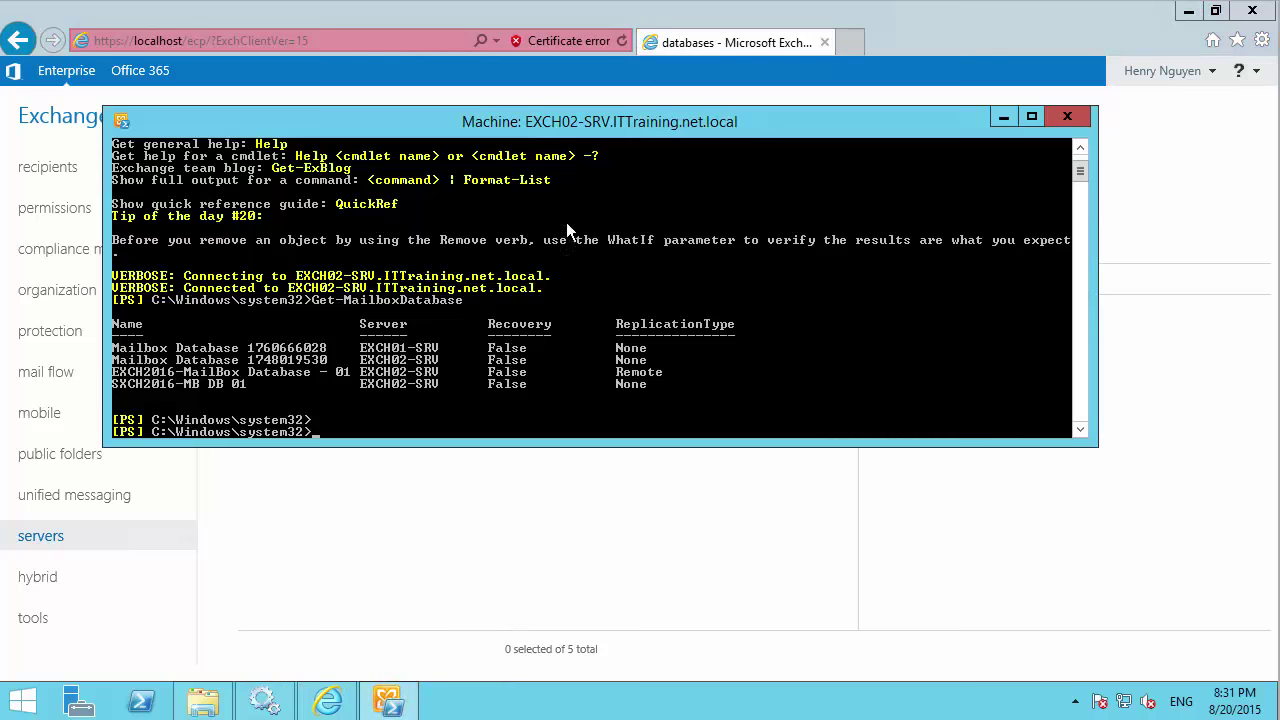
left_click_drag(579, 121, 604, 195)
left_click(590, 363)
key("Return")
key("Return")
key("Up")
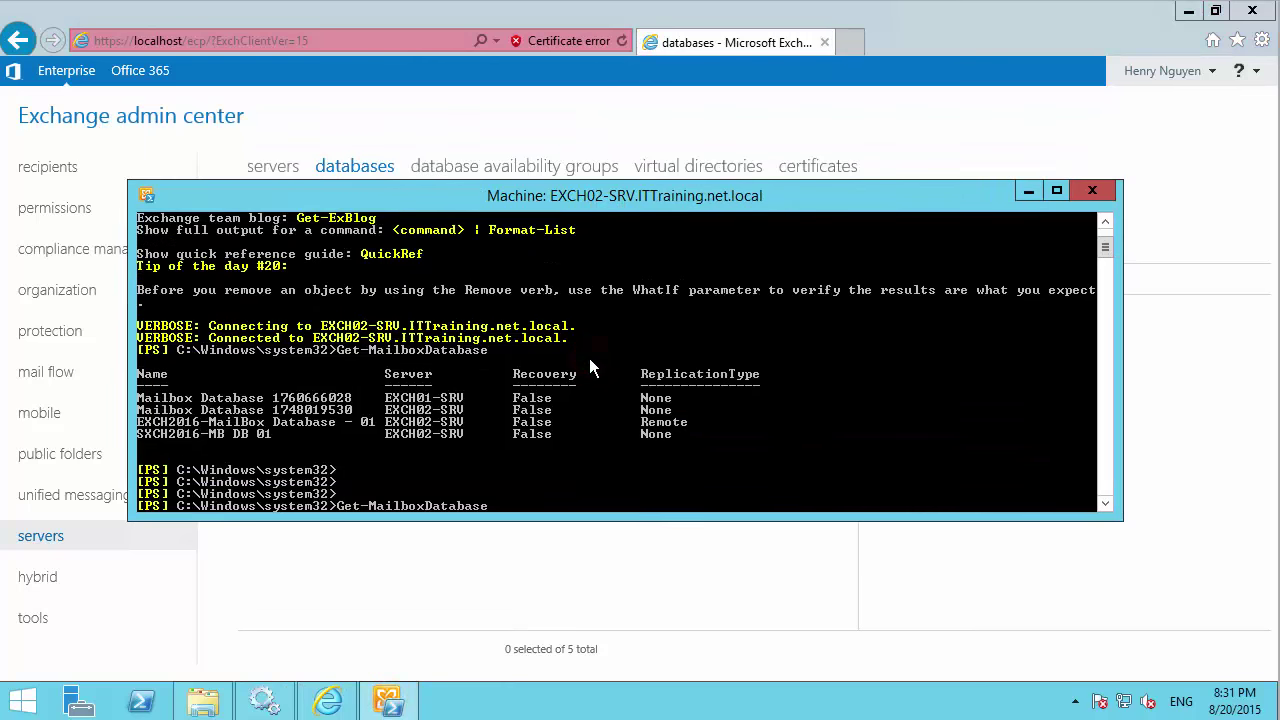
key("Return")
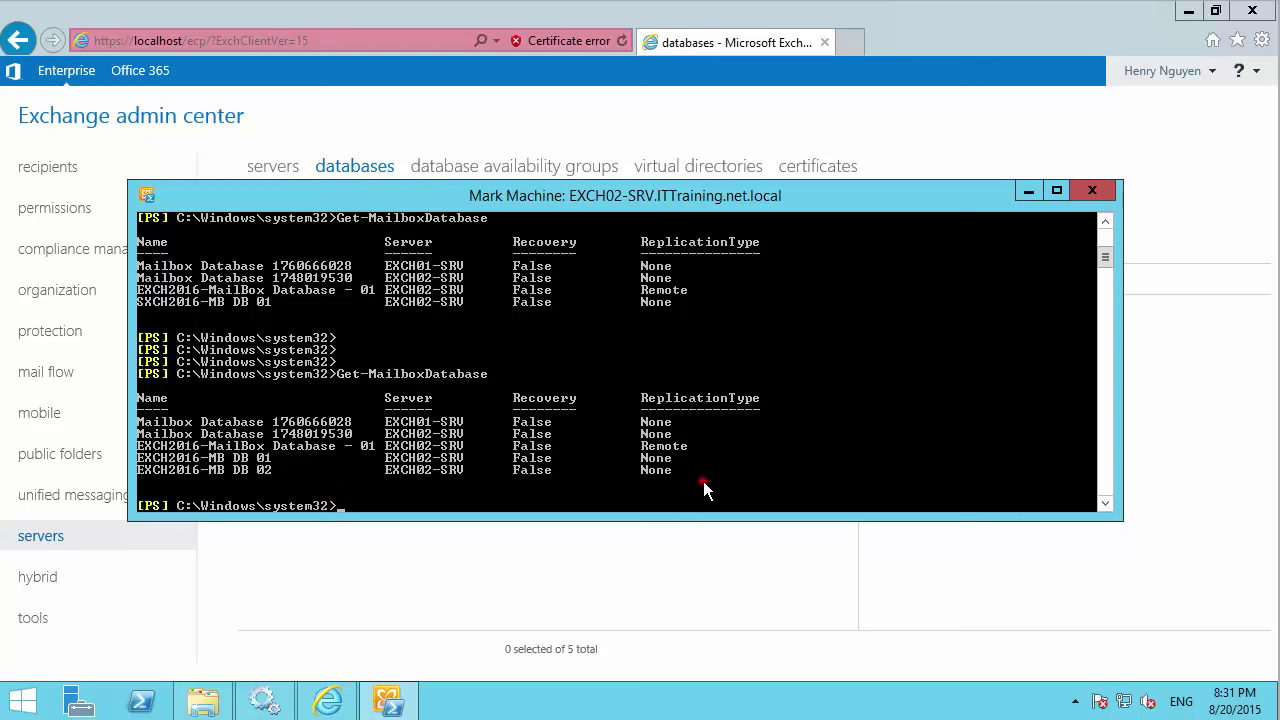
left_click_drag(612, 450, 156, 478)
left_click(430, 505)
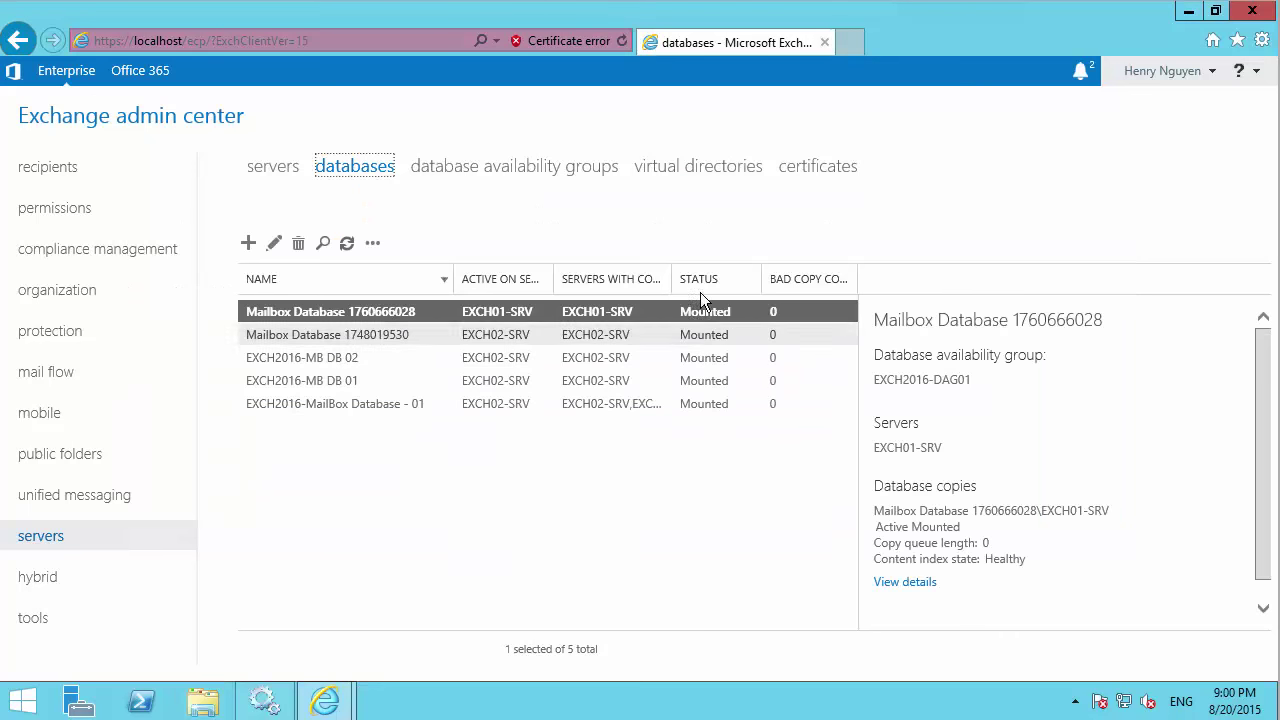
Widen the copy-server columns, compare DB 01 and DB 02 copies, and open DB 02's more actions.
left_click_drag(671, 279, 701, 279)
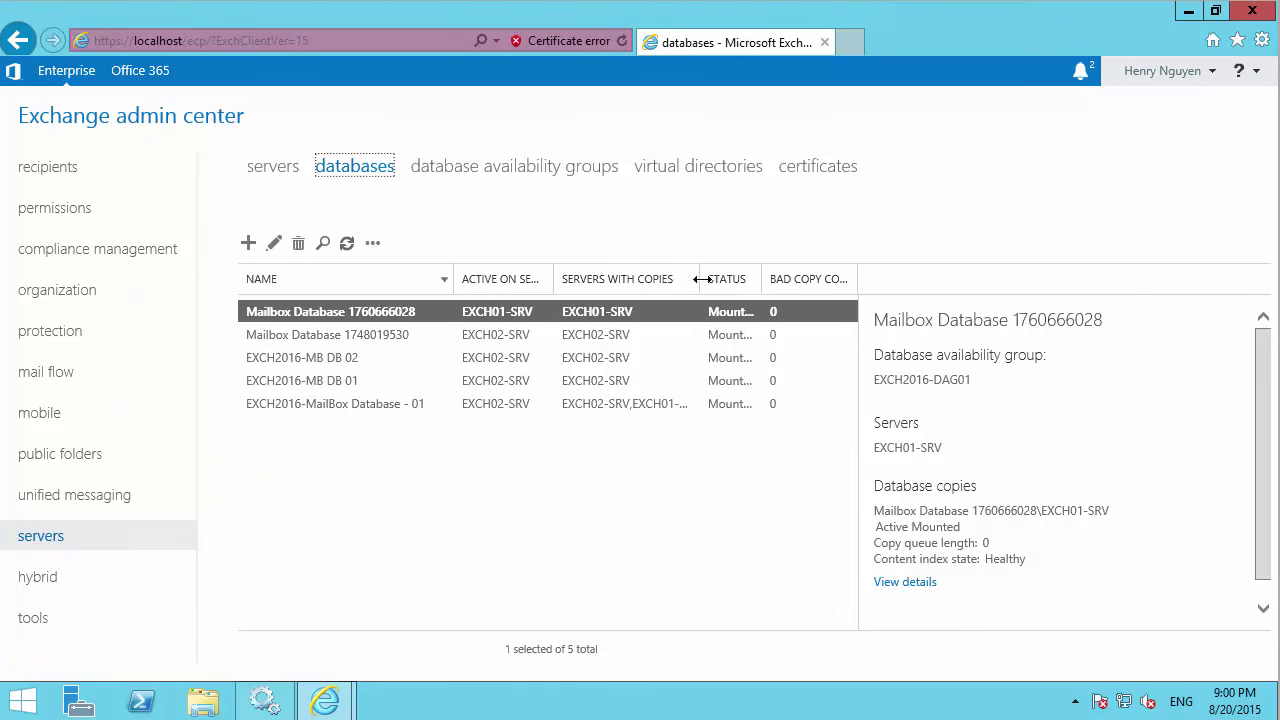
left_click_drag(553, 279, 573, 279)
left_click(500, 335)
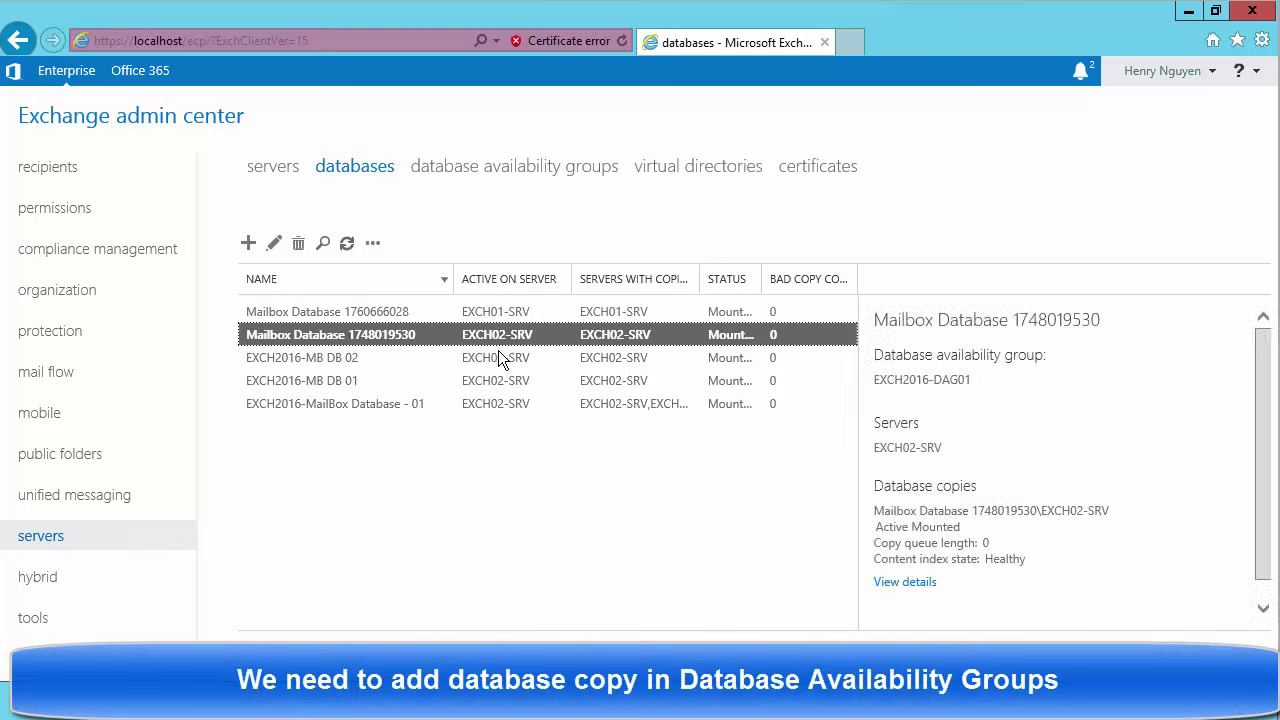
left_click(498, 357)
left_click(352, 380)
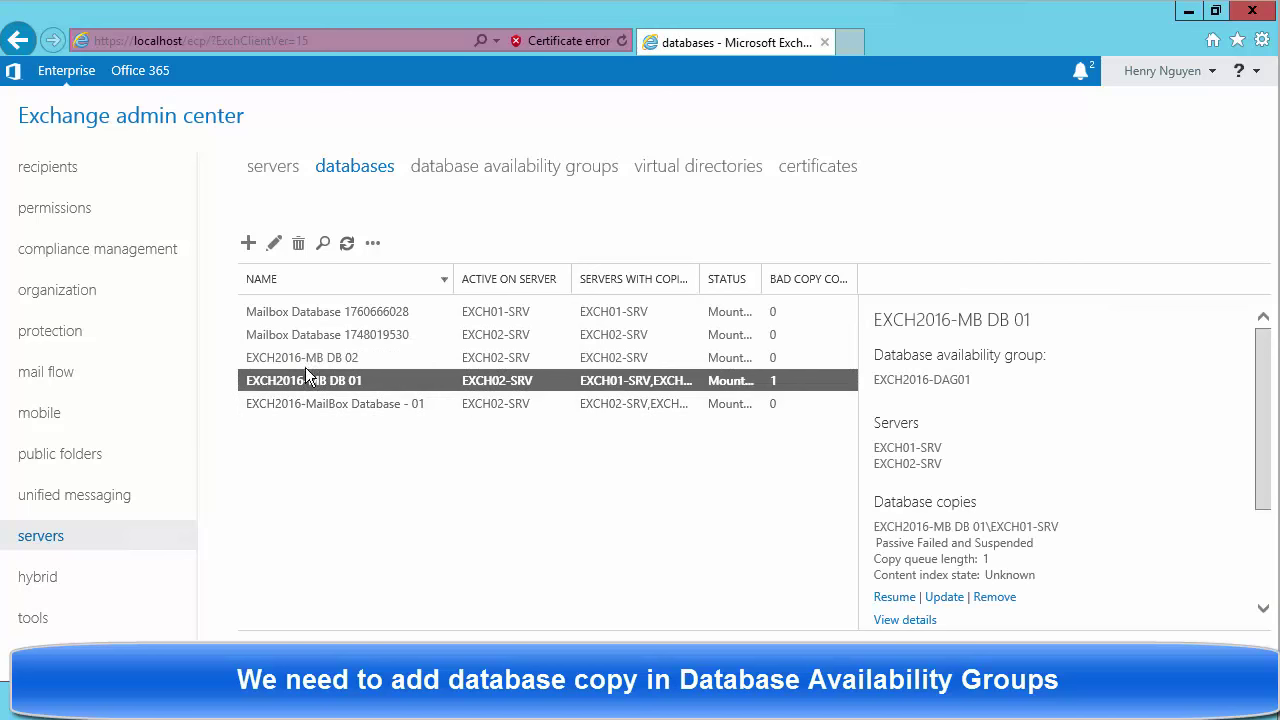
left_click(305, 361)
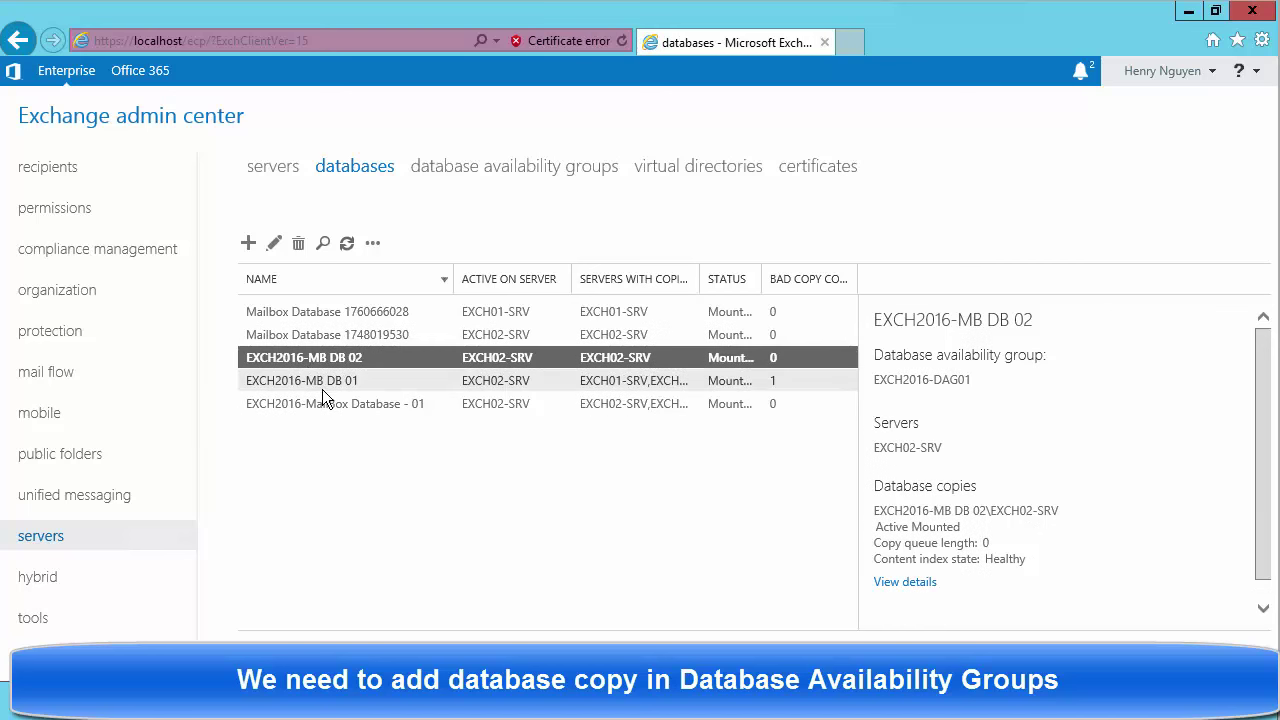
left_click(322, 389)
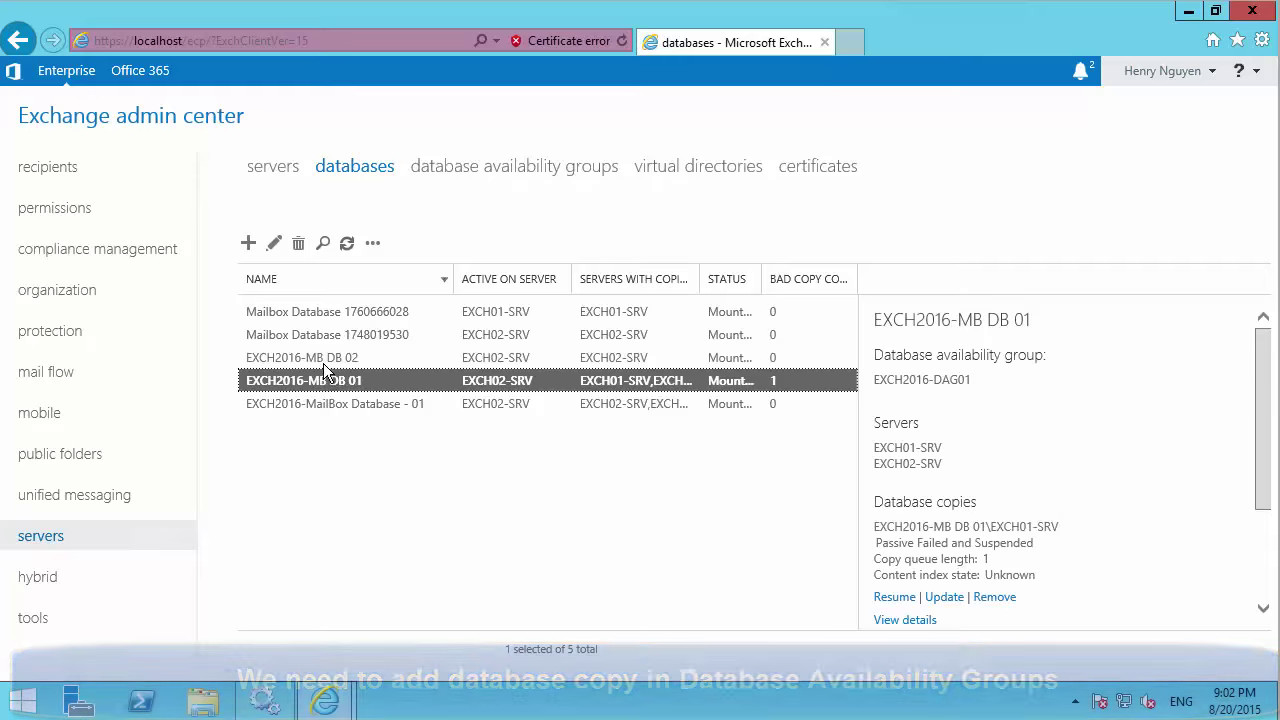
left_click(324, 366)
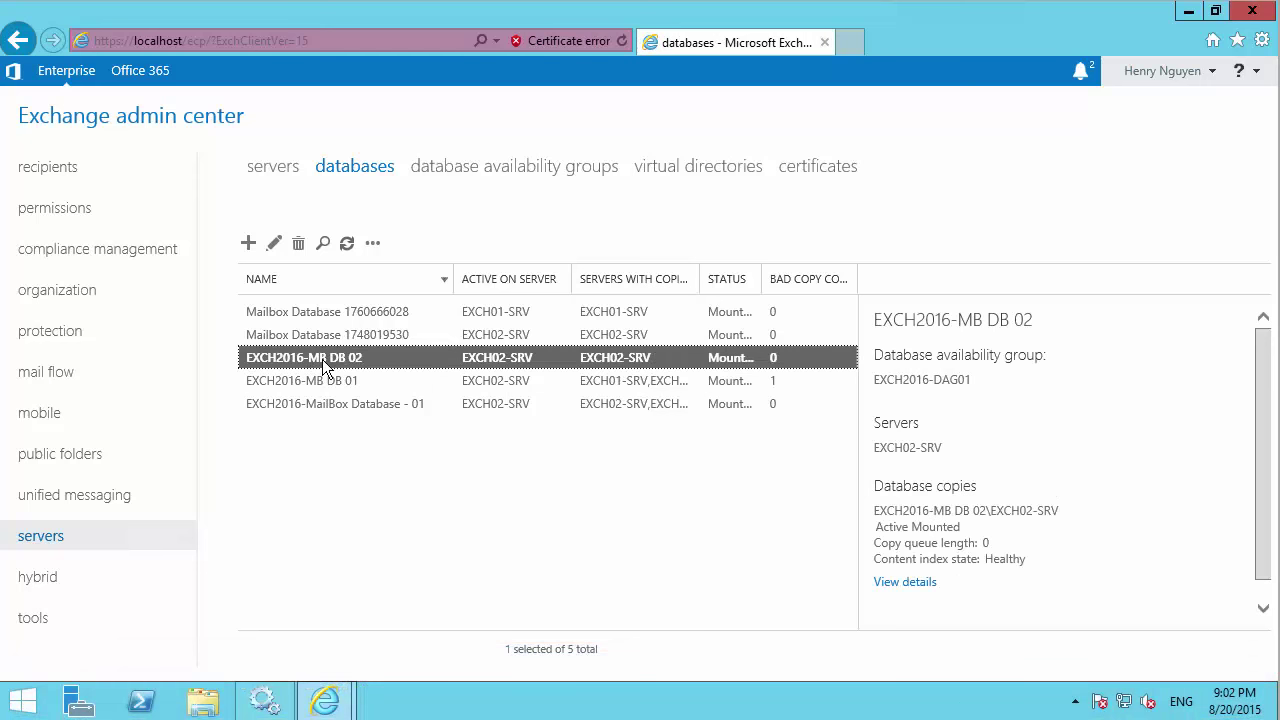
left_click(372, 244)
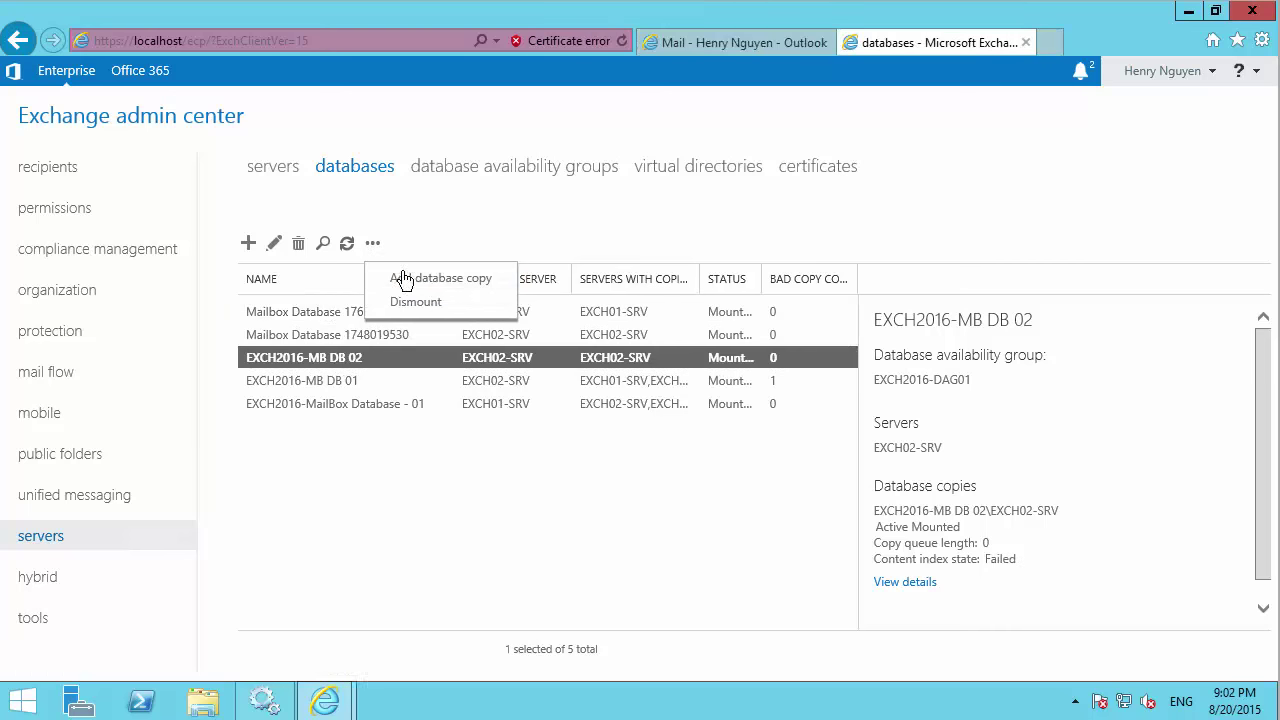
Add a copy of EXCH2016-MB DB 02 on EXCH01-SRV and close the completion message.
left_click(407, 284)
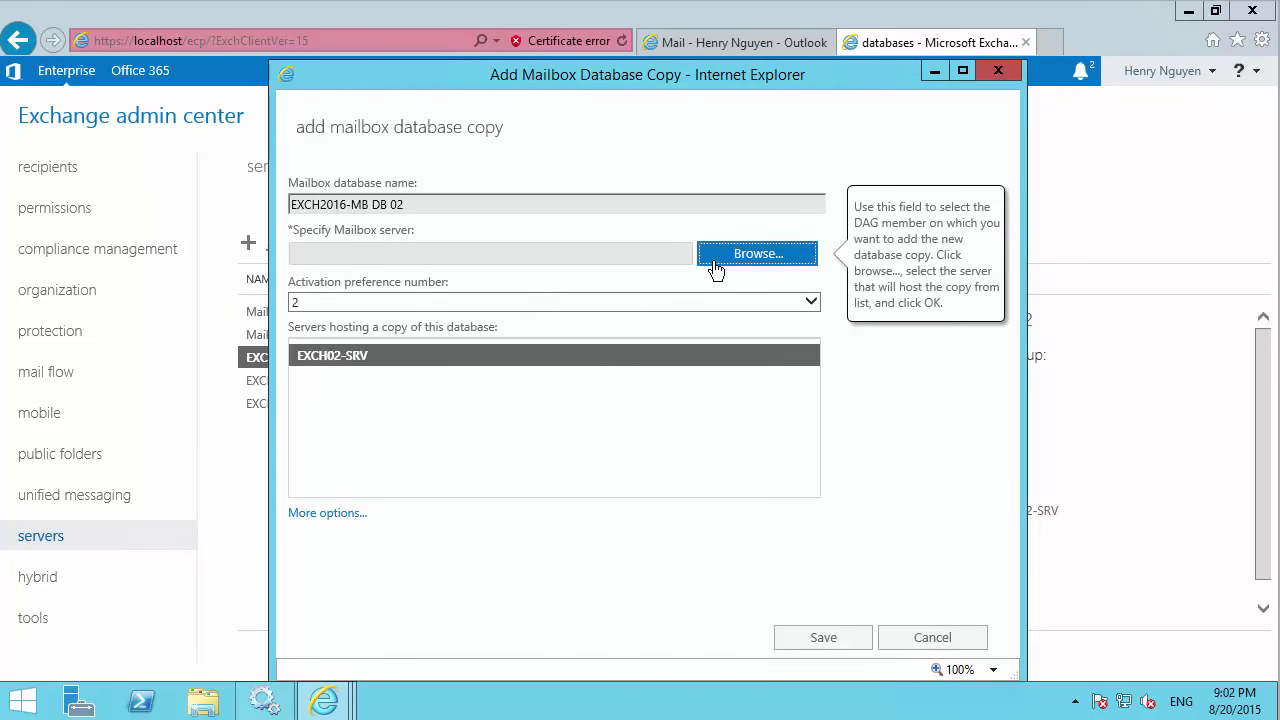
left_click(736, 259)
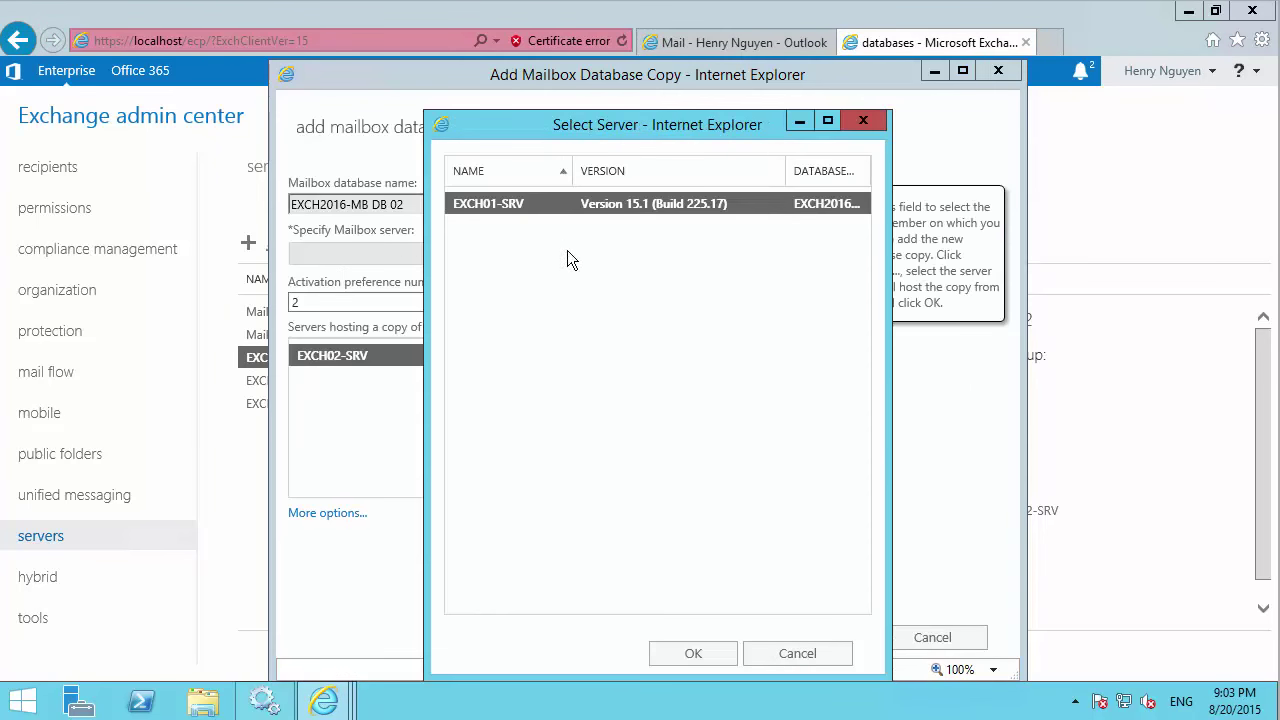
left_click(698, 653)
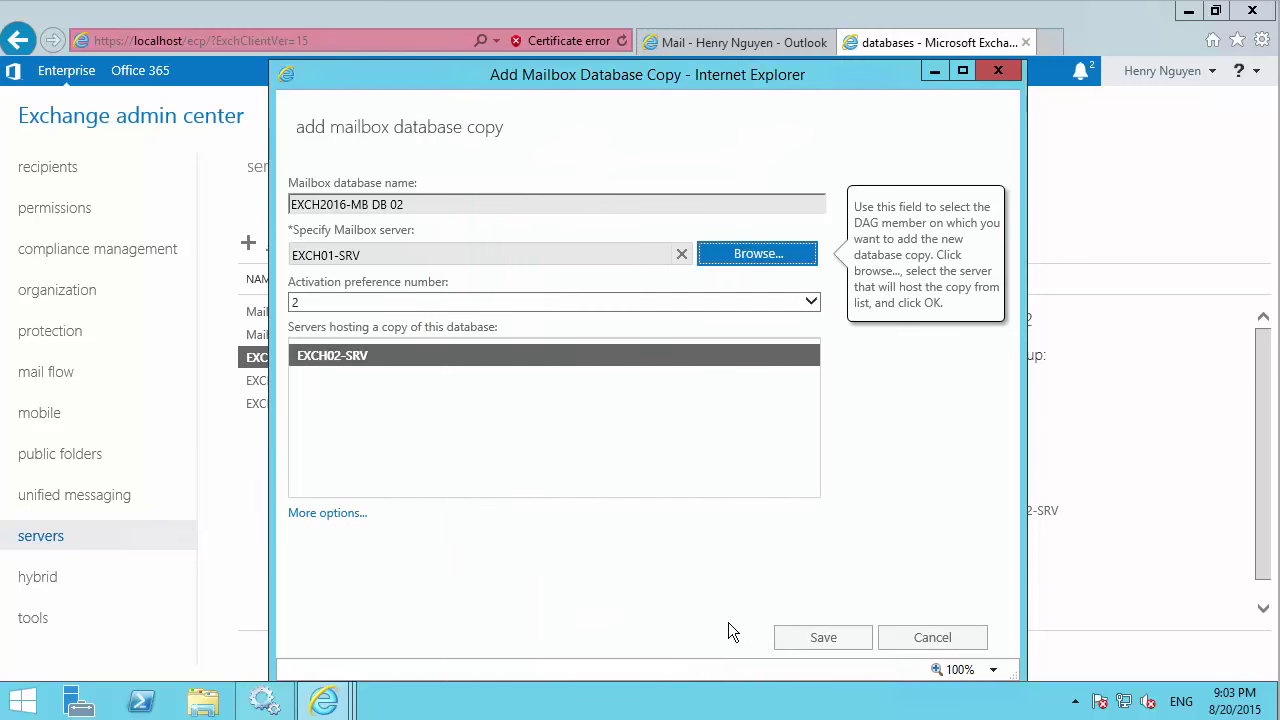
left_click(822, 640)
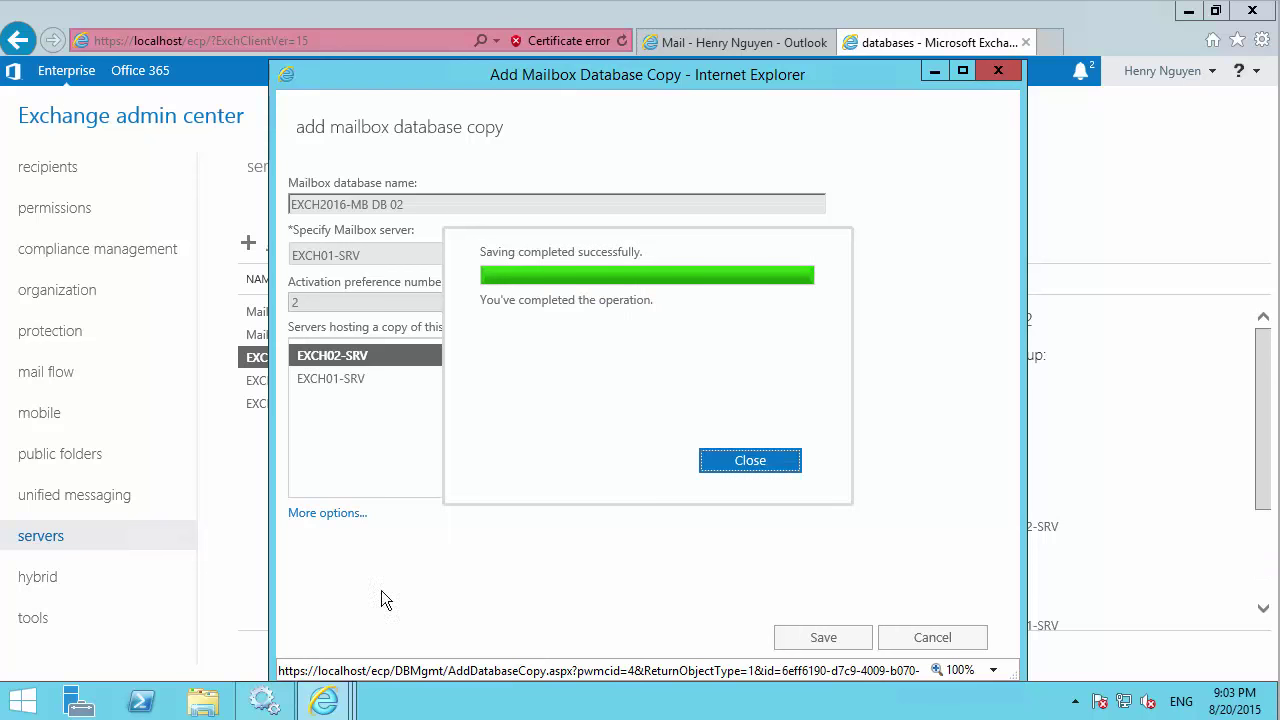
left_click(748, 461)
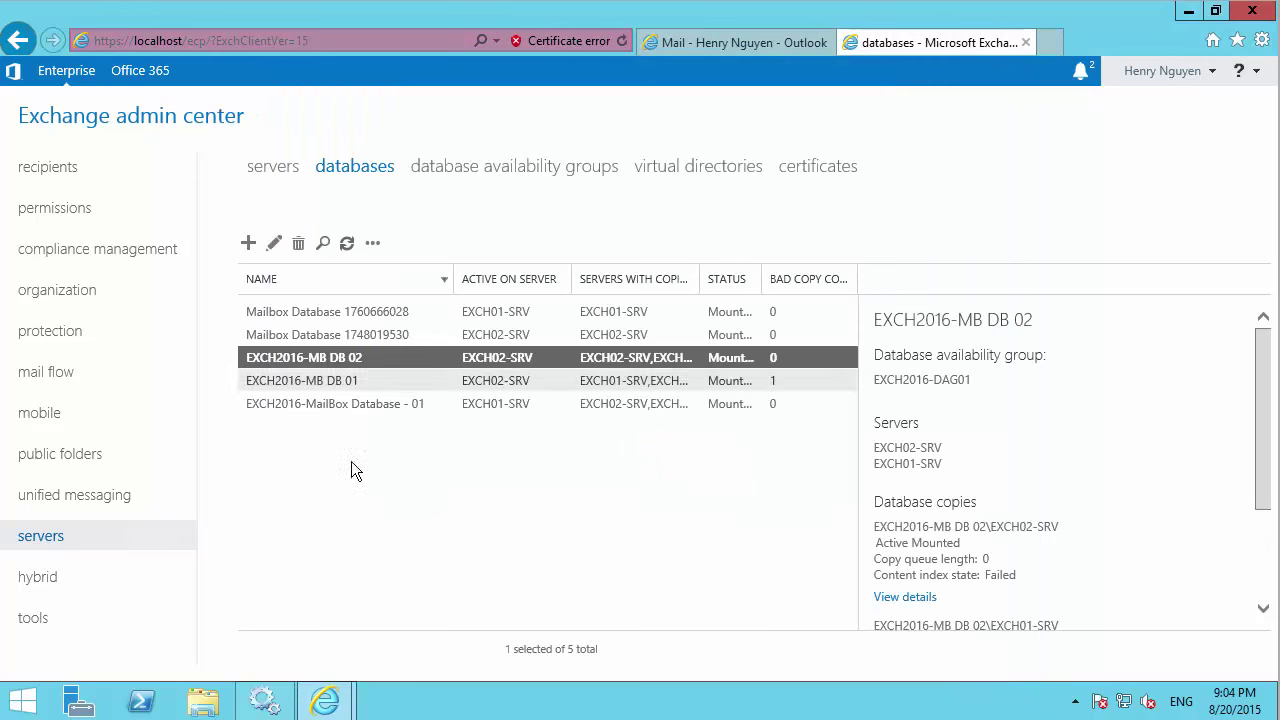
Widen the STATUS and SERVERS WITH COPIES columns and sort the list by copy servers.
left_click(350, 380)
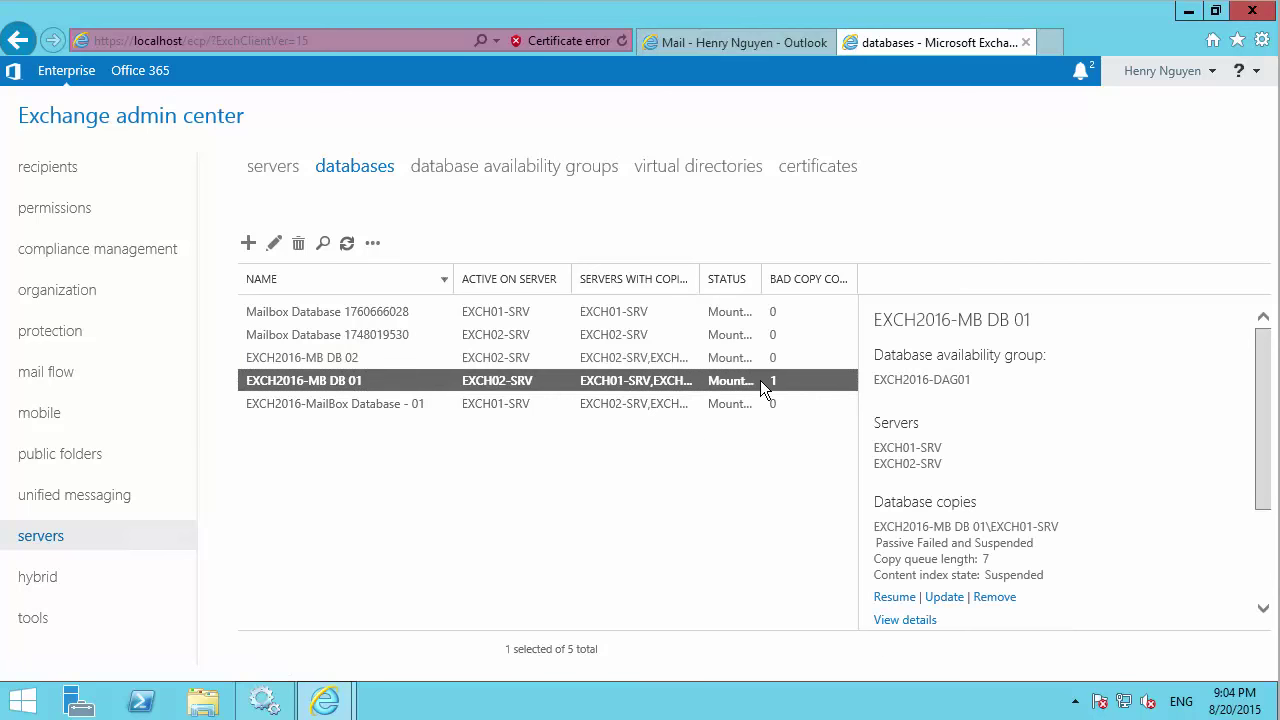
left_click_drag(763, 268, 797, 268)
left_click_drag(700, 277, 725, 275)
left_click(722, 277)
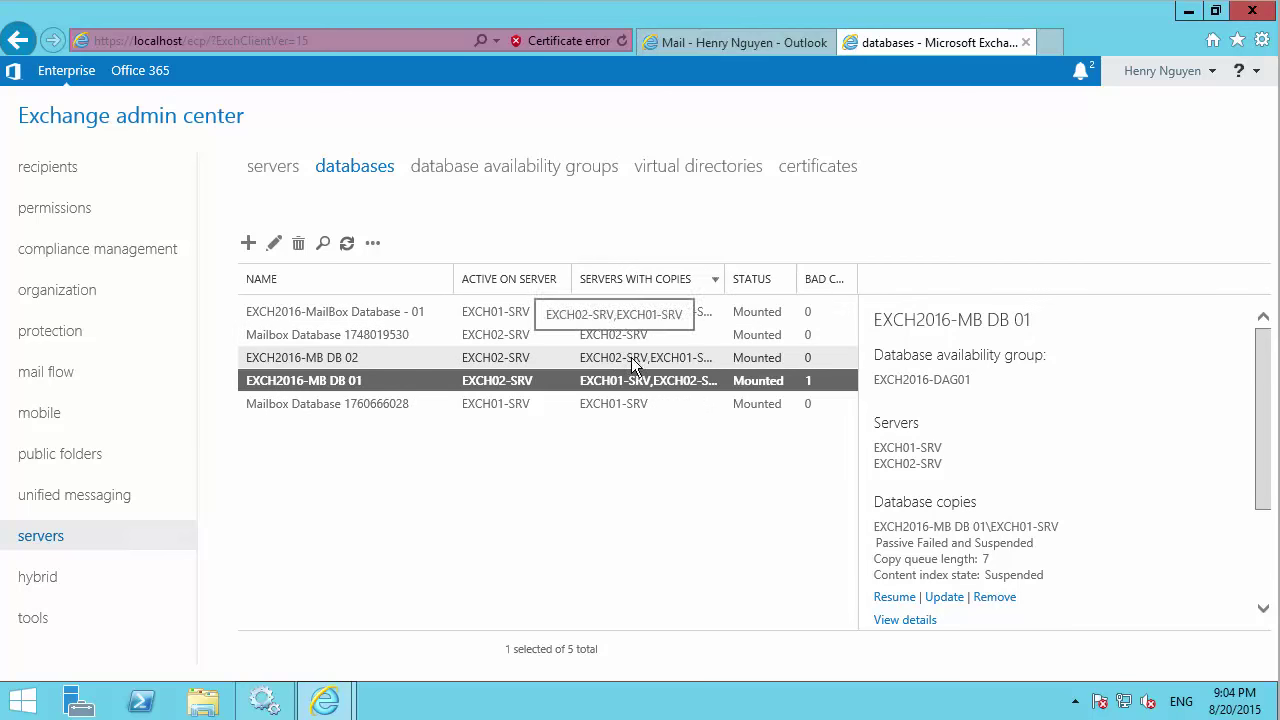
left_click(686, 282)
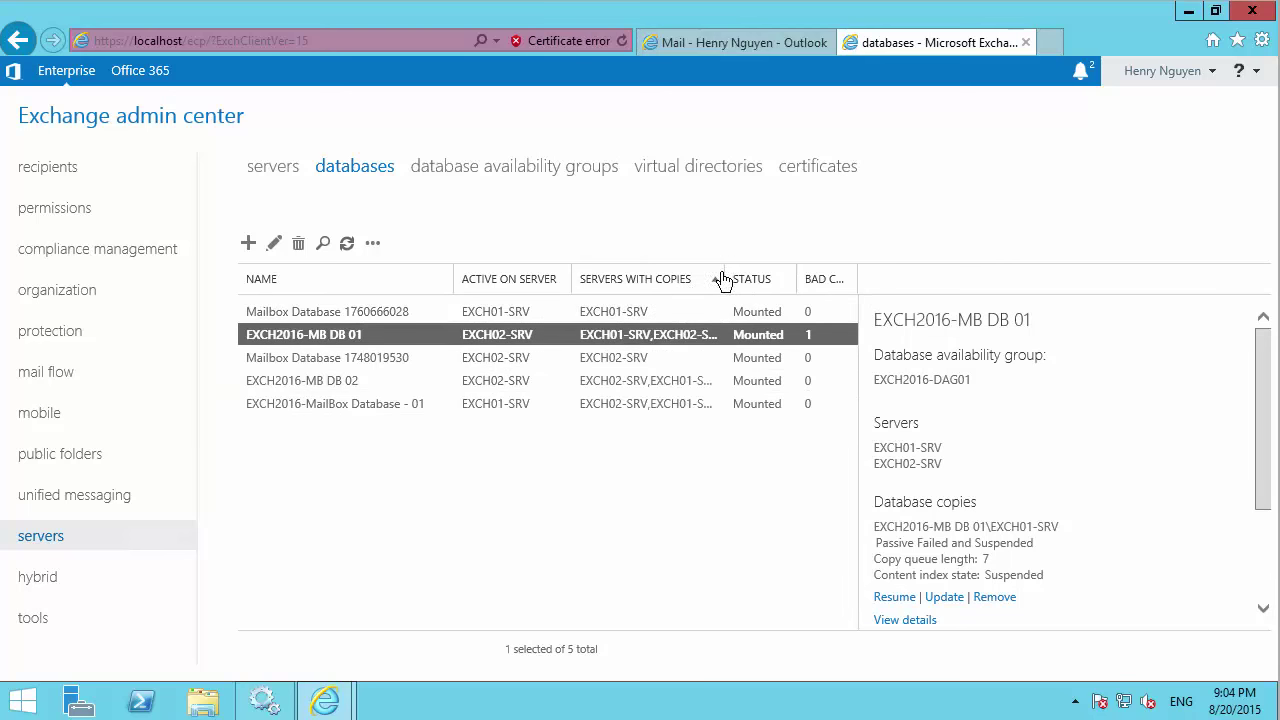
left_click_drag(741, 269, 761, 269)
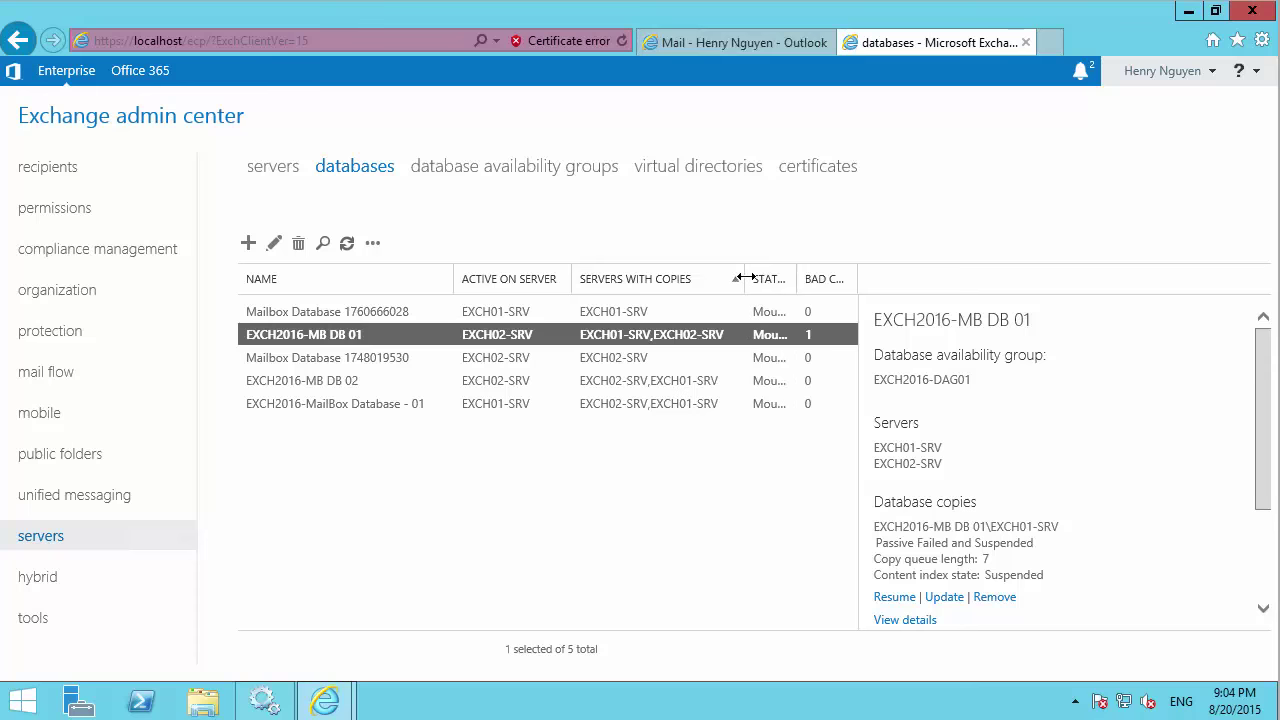
left_click(323, 382)
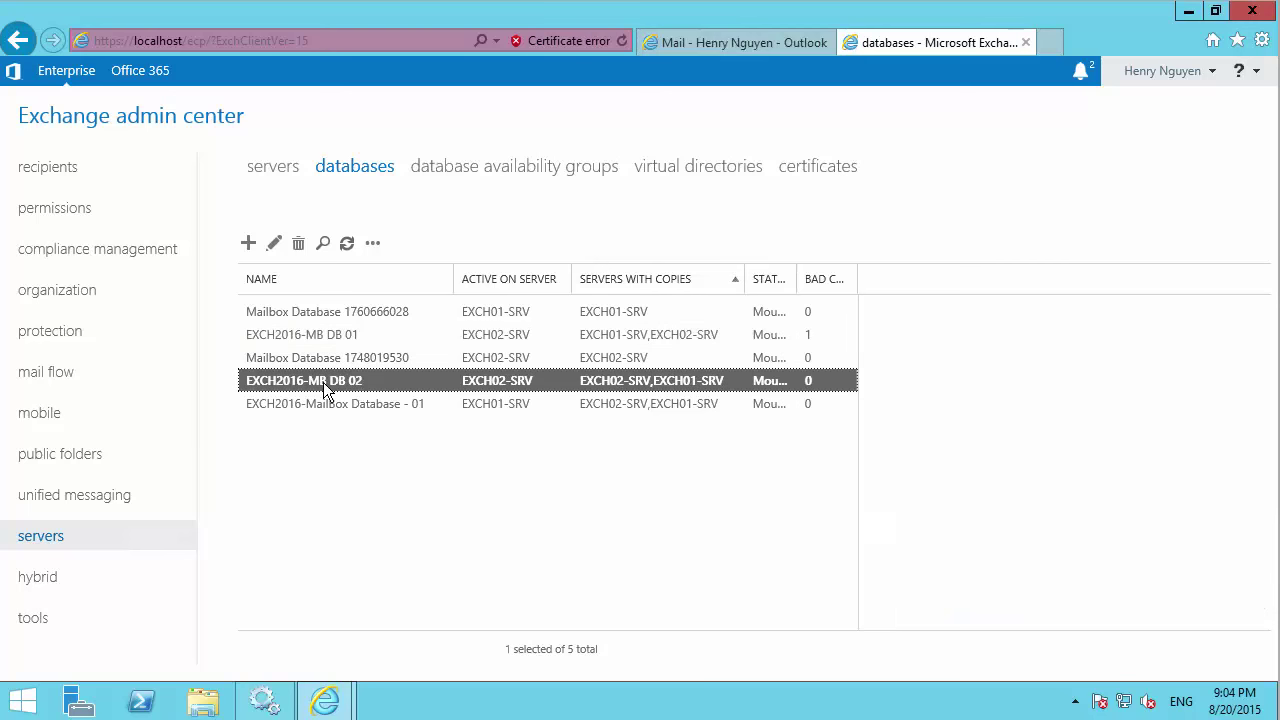
left_click(330, 357)
left_click(322, 335)
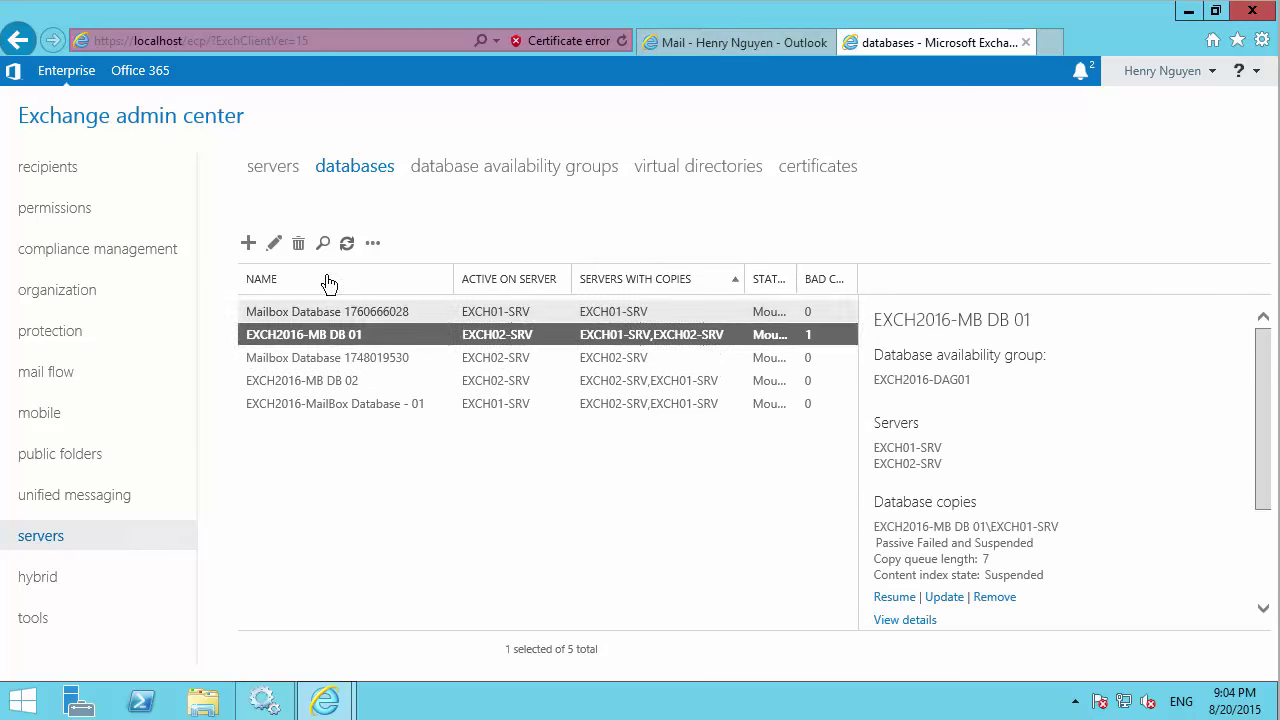
left_click(322, 243)
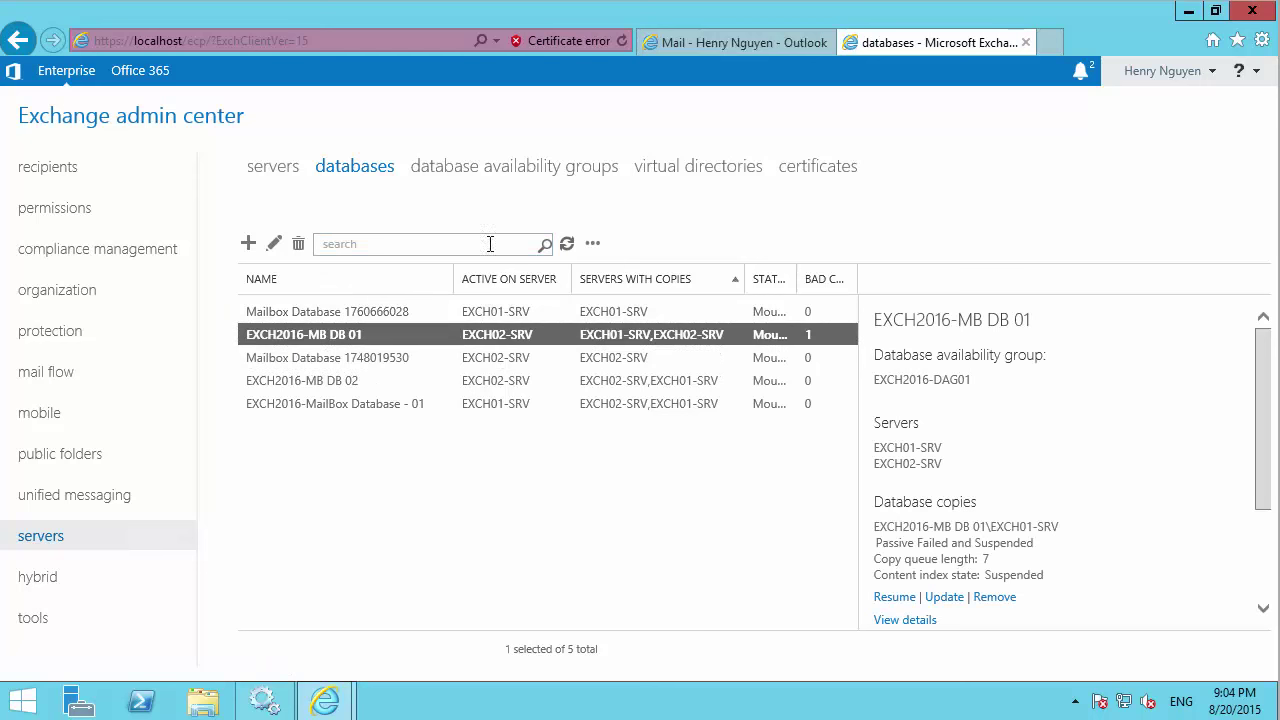
left_click(355, 312)
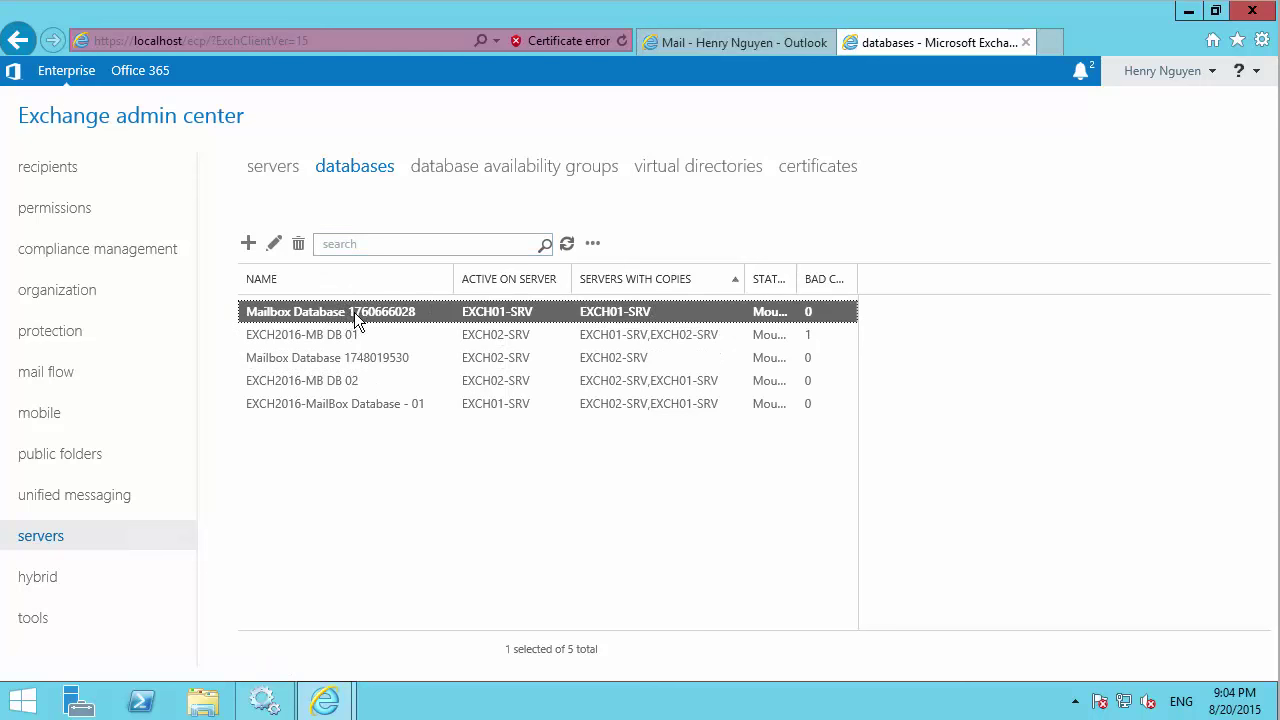
left_click(331, 444)
left_click(301, 321)
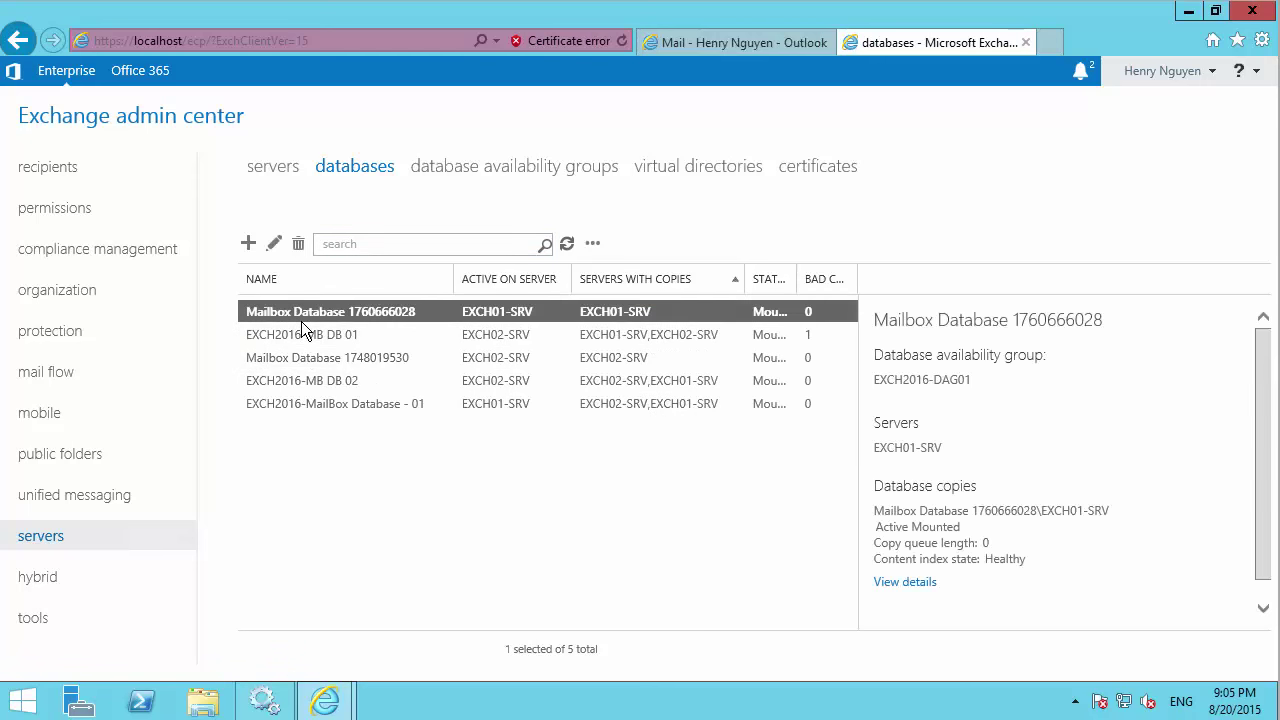
left_click(300, 332)
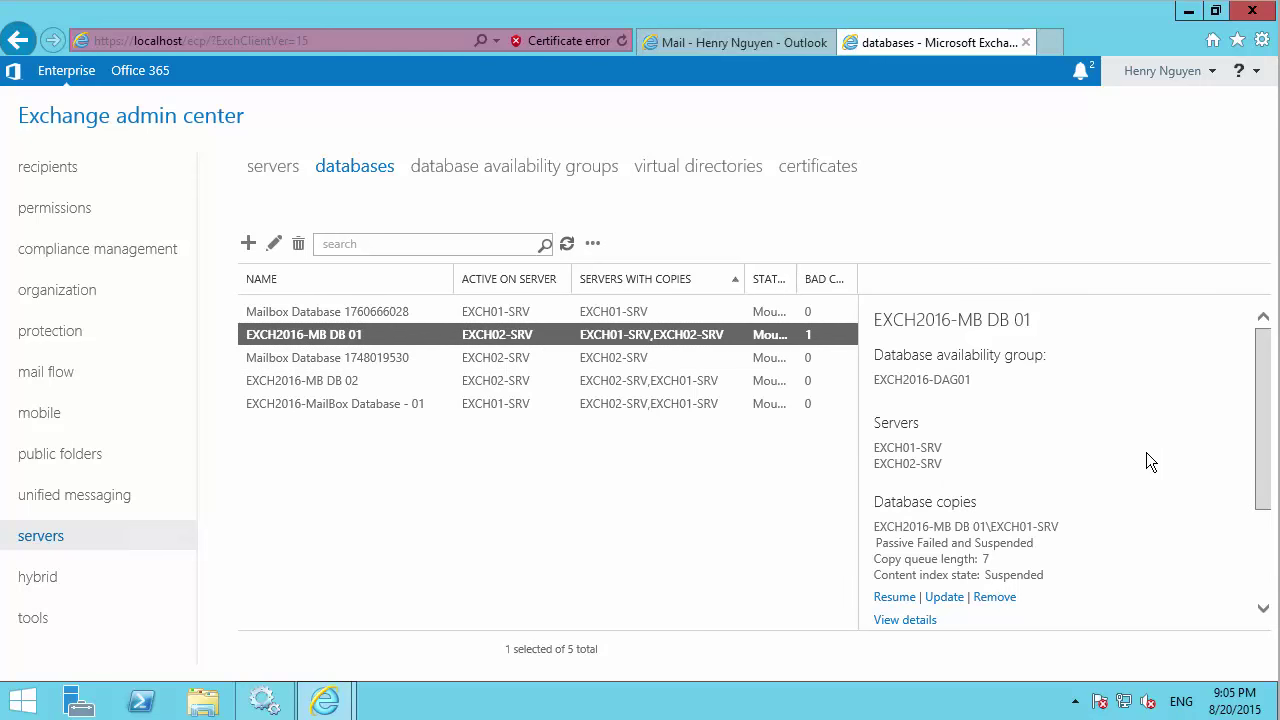
scroll(1146, 452, "down", 3)
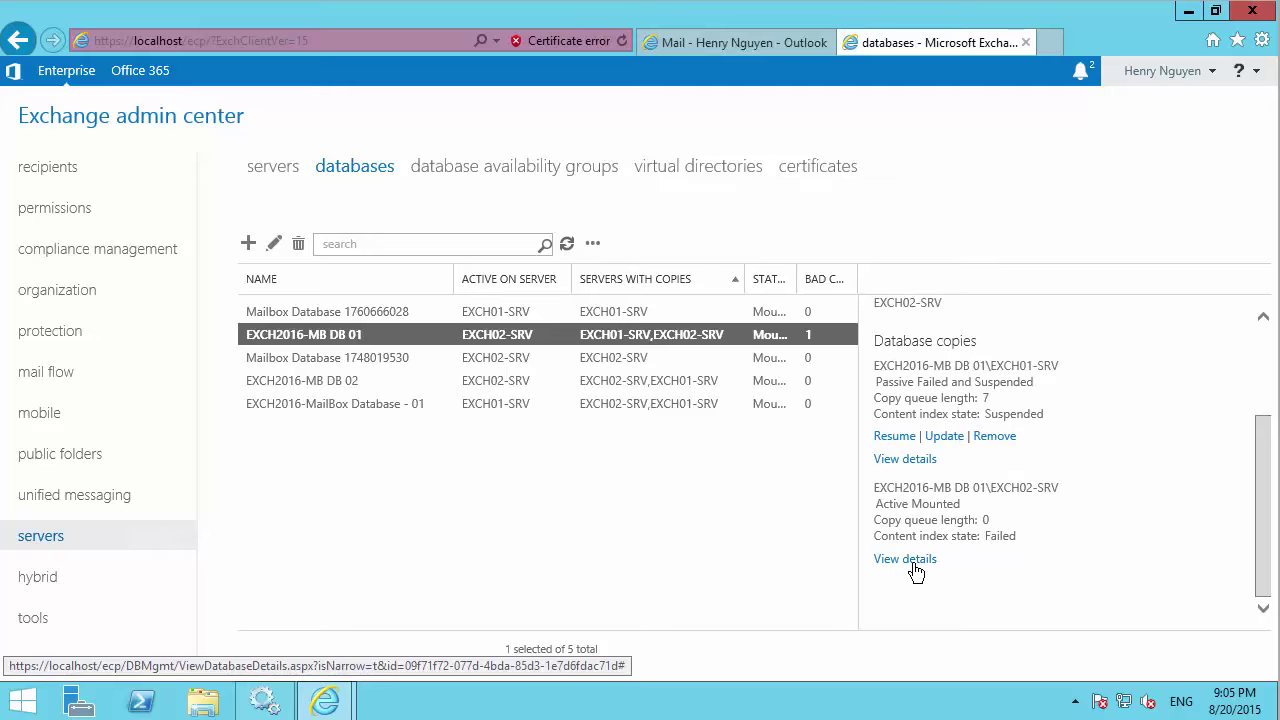
left_click(905, 559)
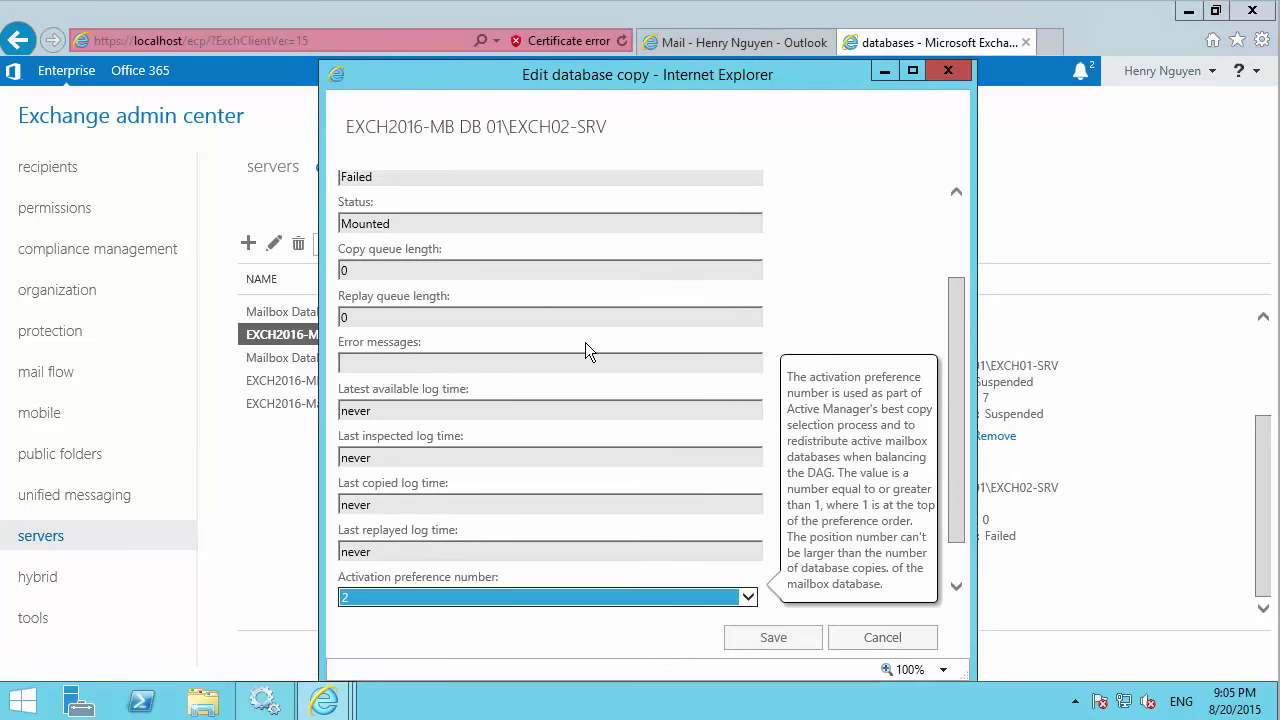
scroll(583, 319, "down", 1)
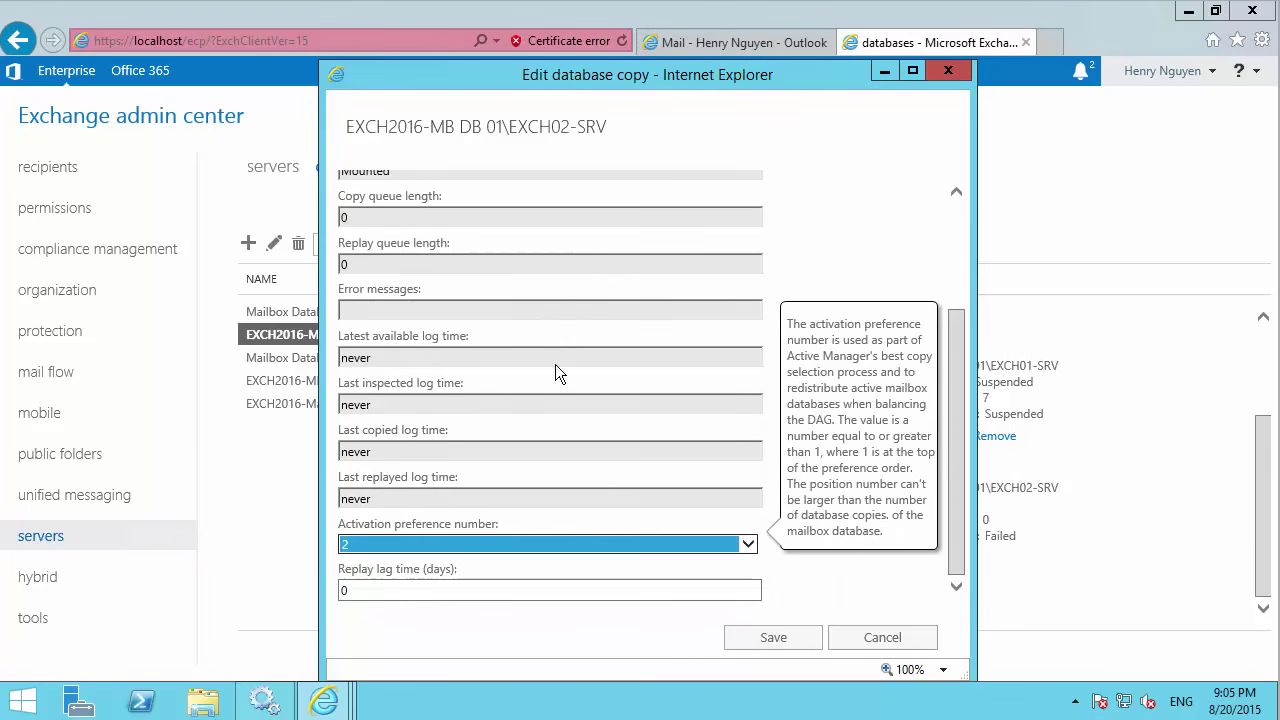
left_click(843, 636)
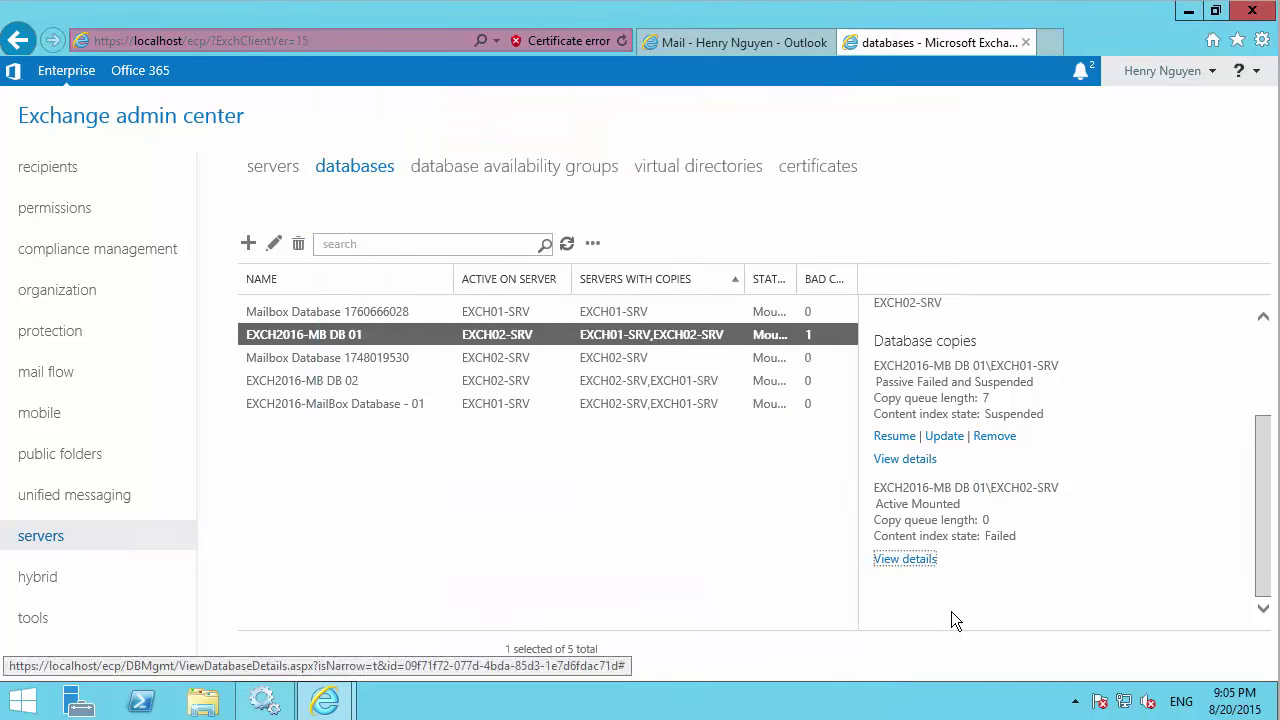
left_click(950, 437)
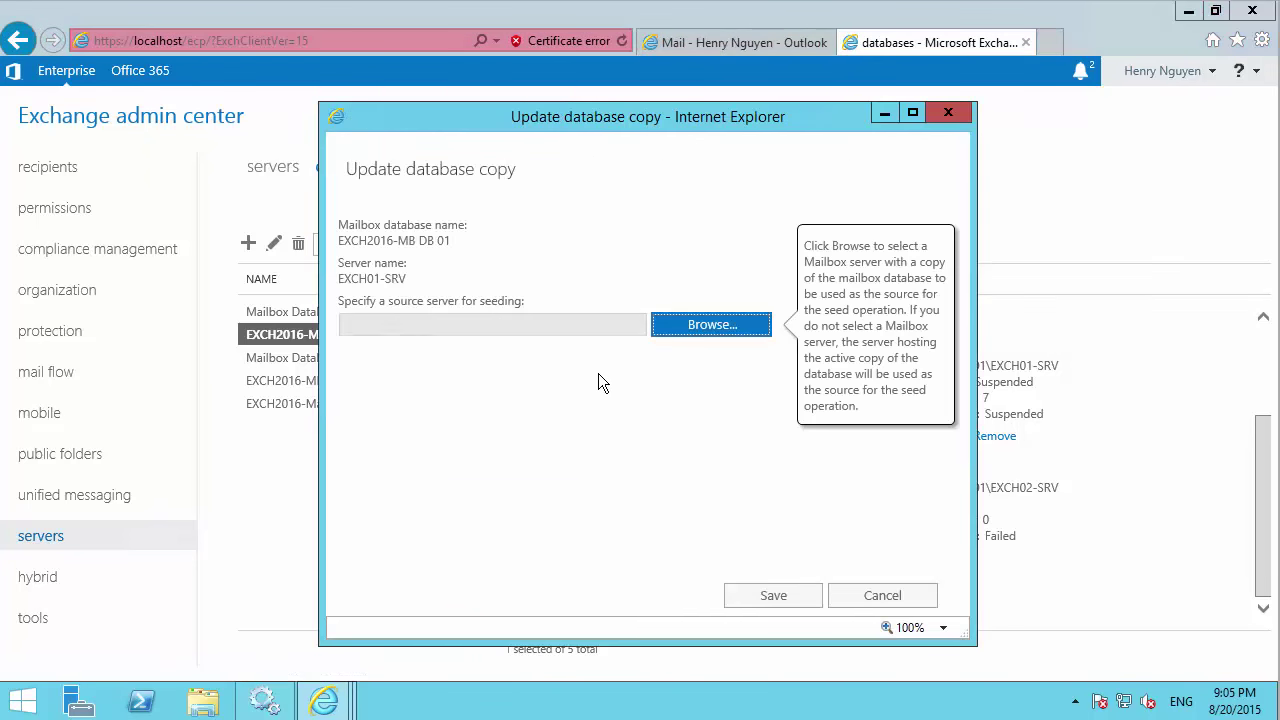
Update DB 01's EXCH01-SRV copy with source server EXCH02-SRV, approving cleanup of the failed request.
left_click(689, 334)
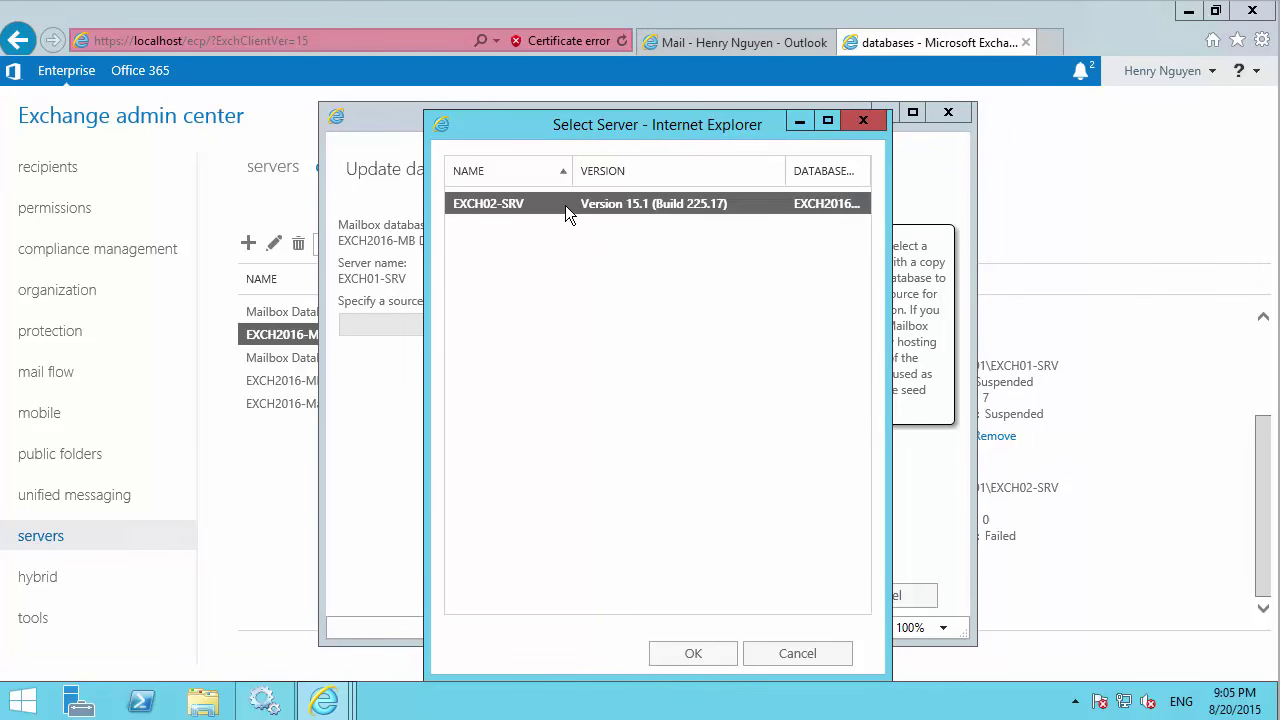
left_click(693, 653)
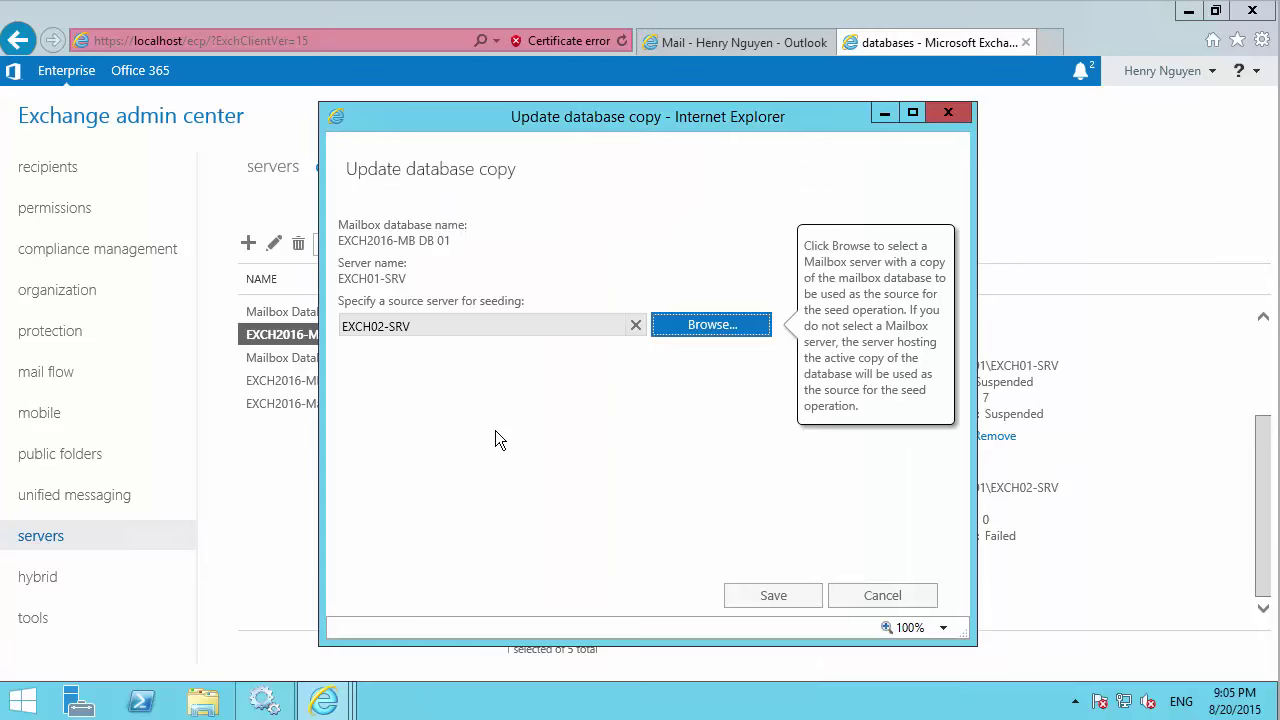
left_click(772, 597)
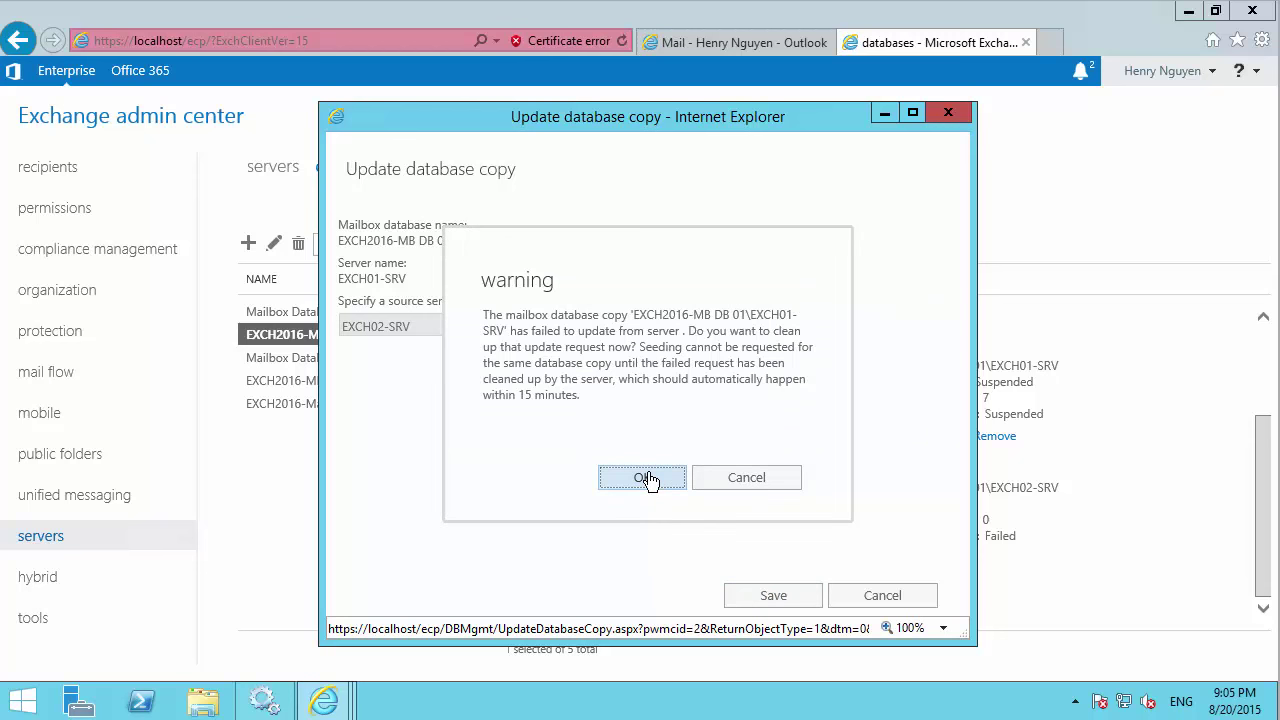
left_click(647, 479)
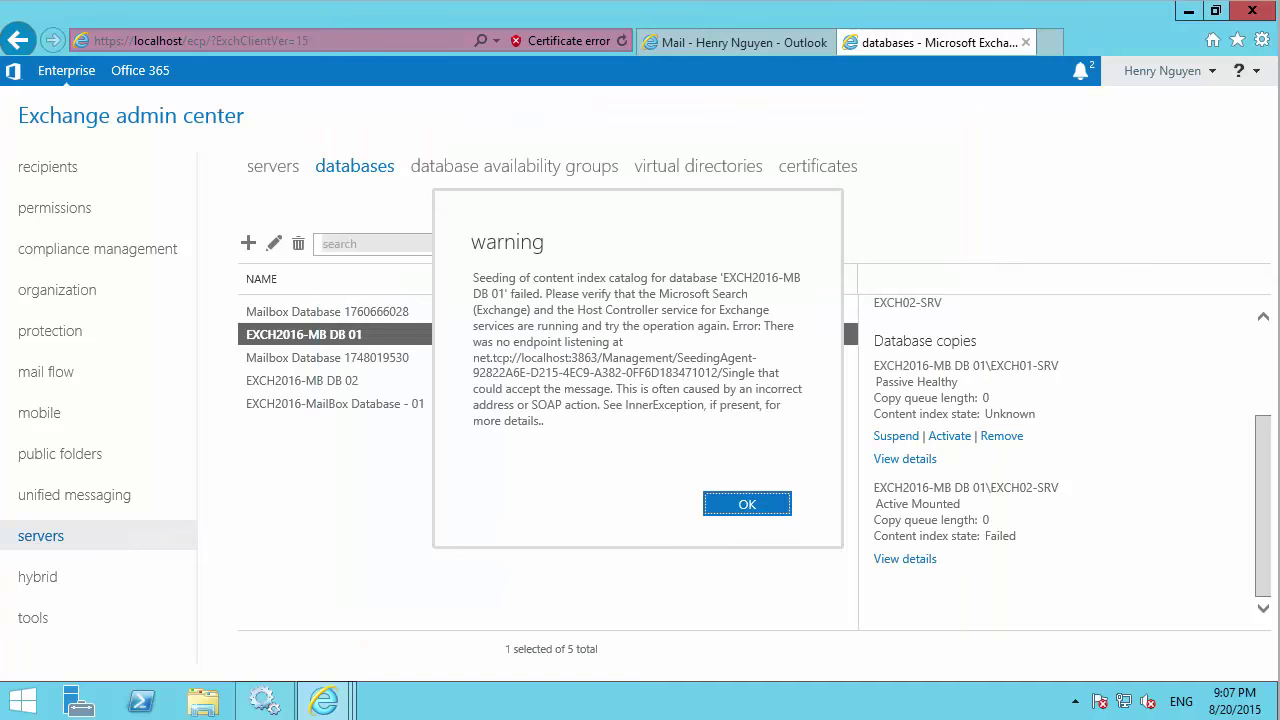
Close the completed update dialog and dismiss the content index seeding failure warning.
key("Return")
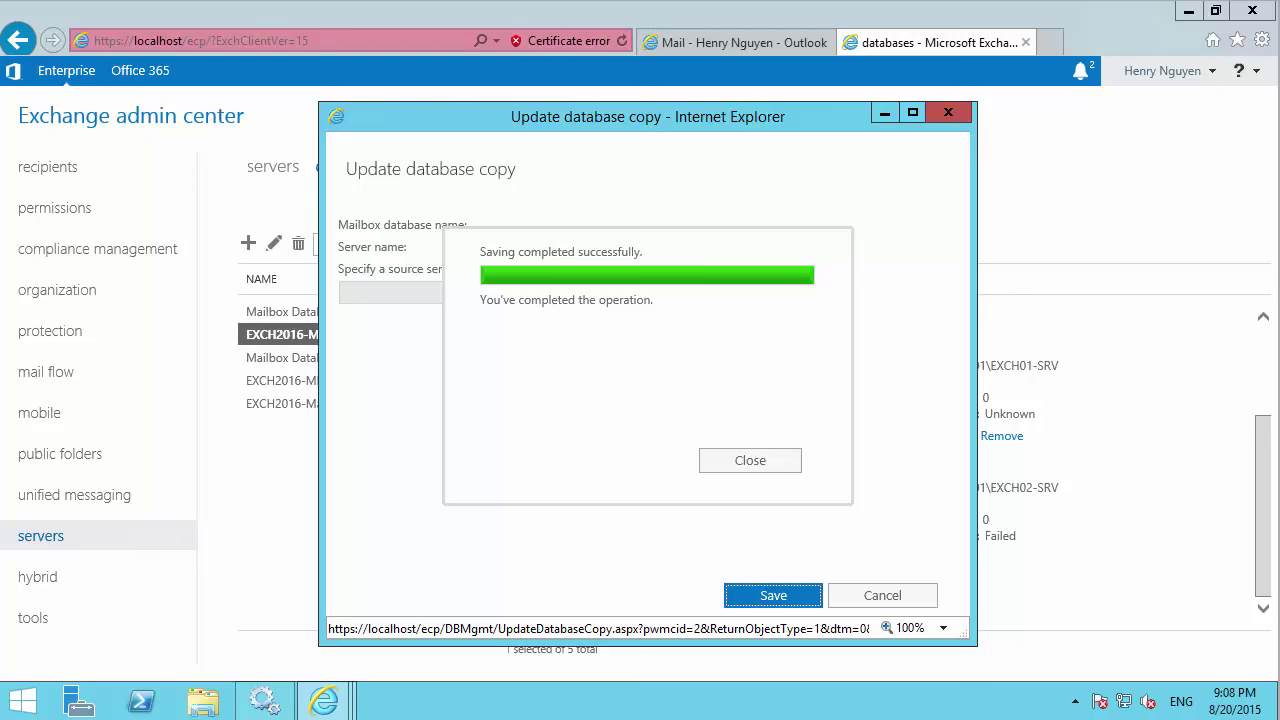
left_click(745, 462)
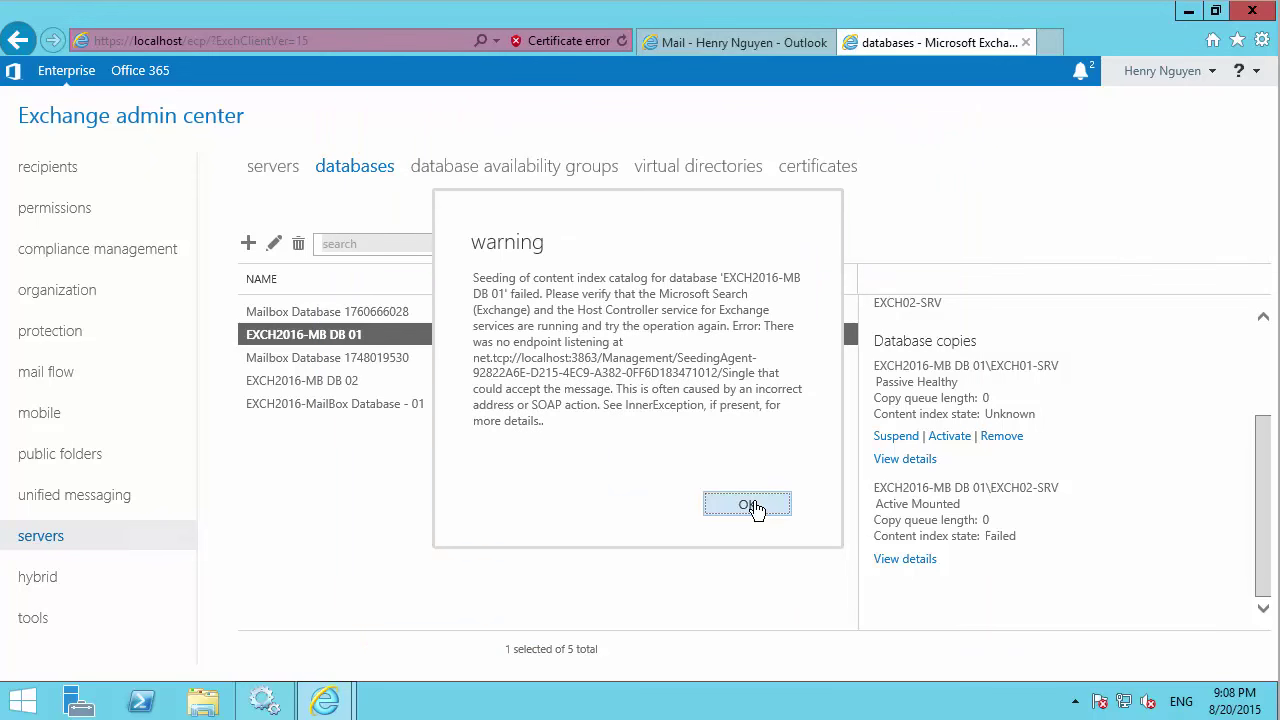
left_click_drag(537, 331, 727, 331)
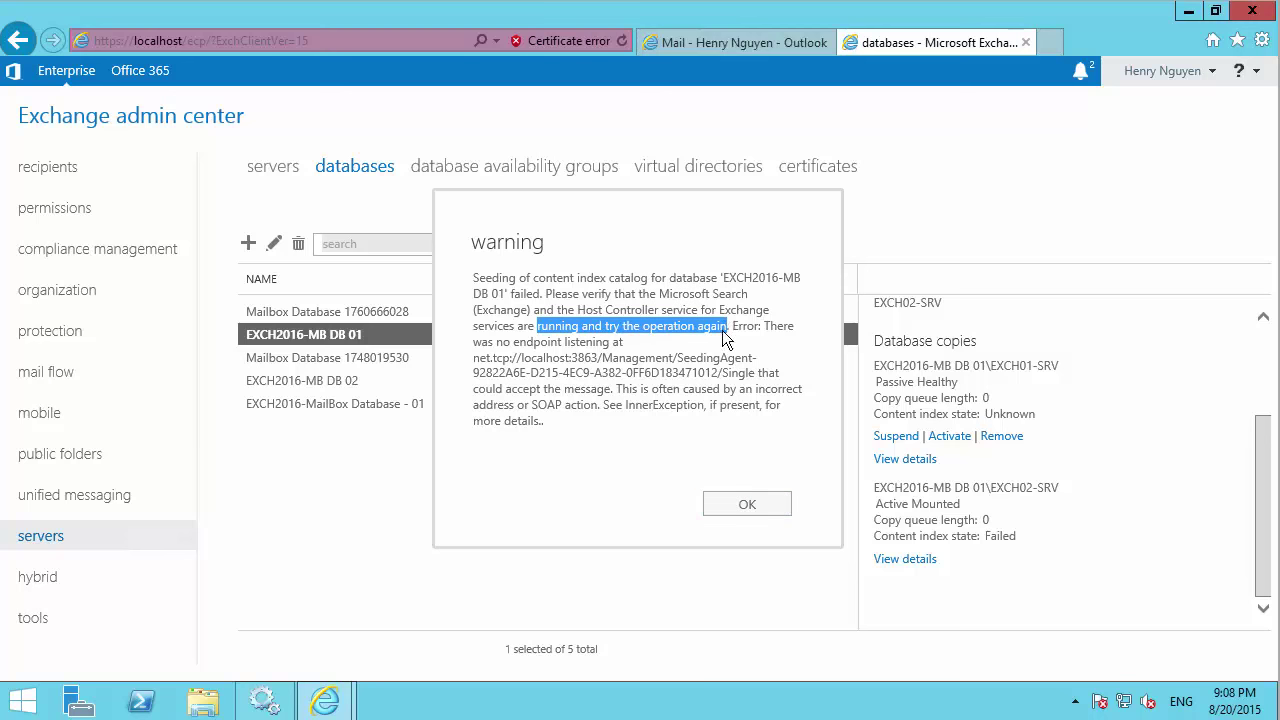
left_click(742, 505)
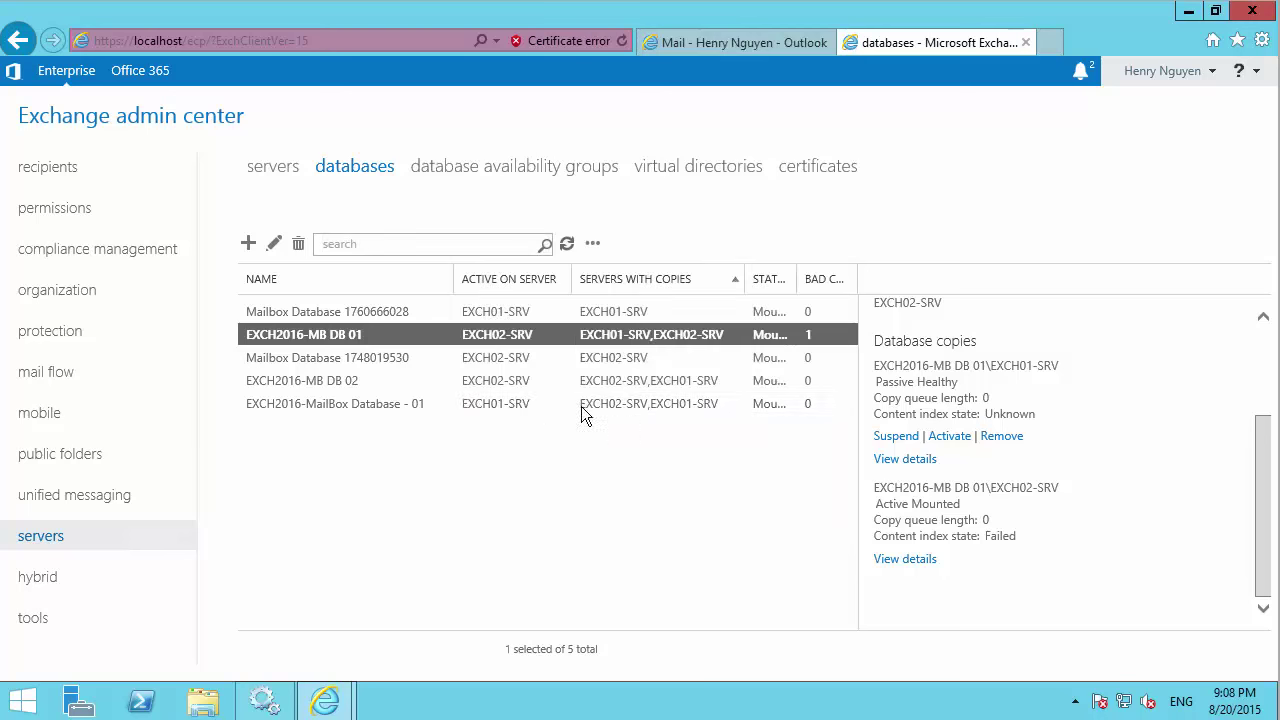
Review each database's details and copy status, then close the Internet Explorer window.
left_click(336, 384)
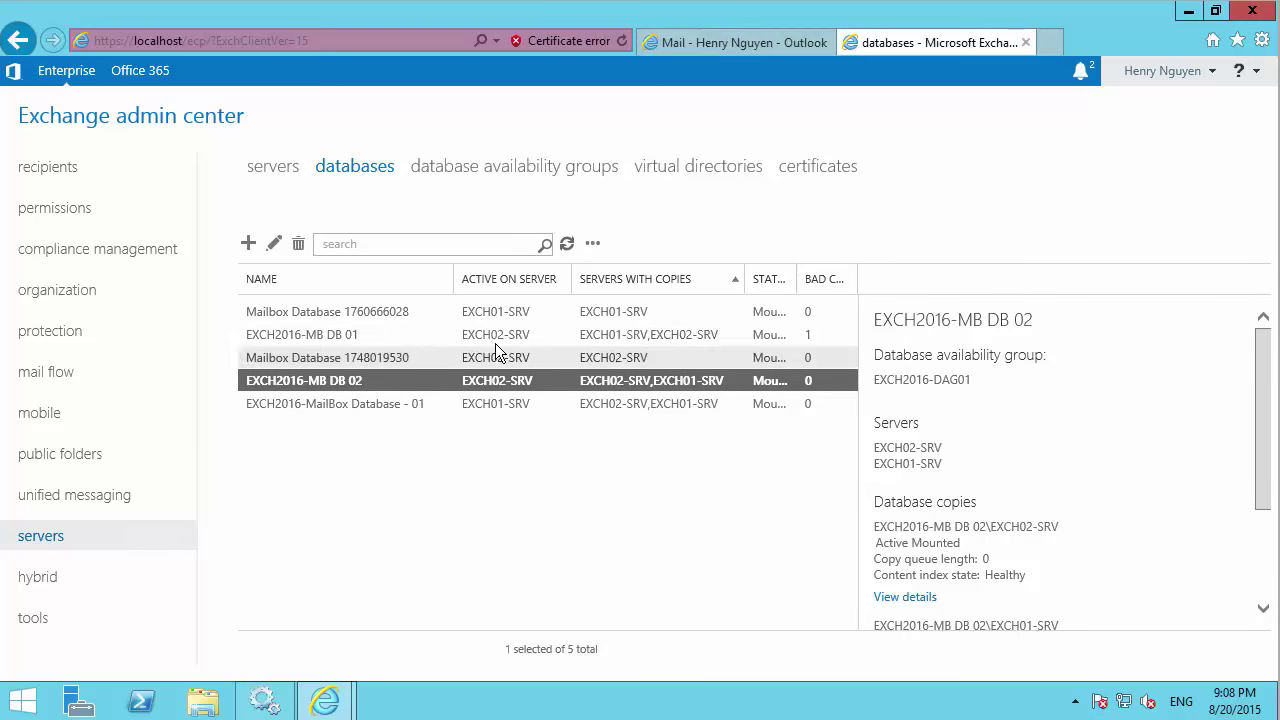
left_click(433, 333)
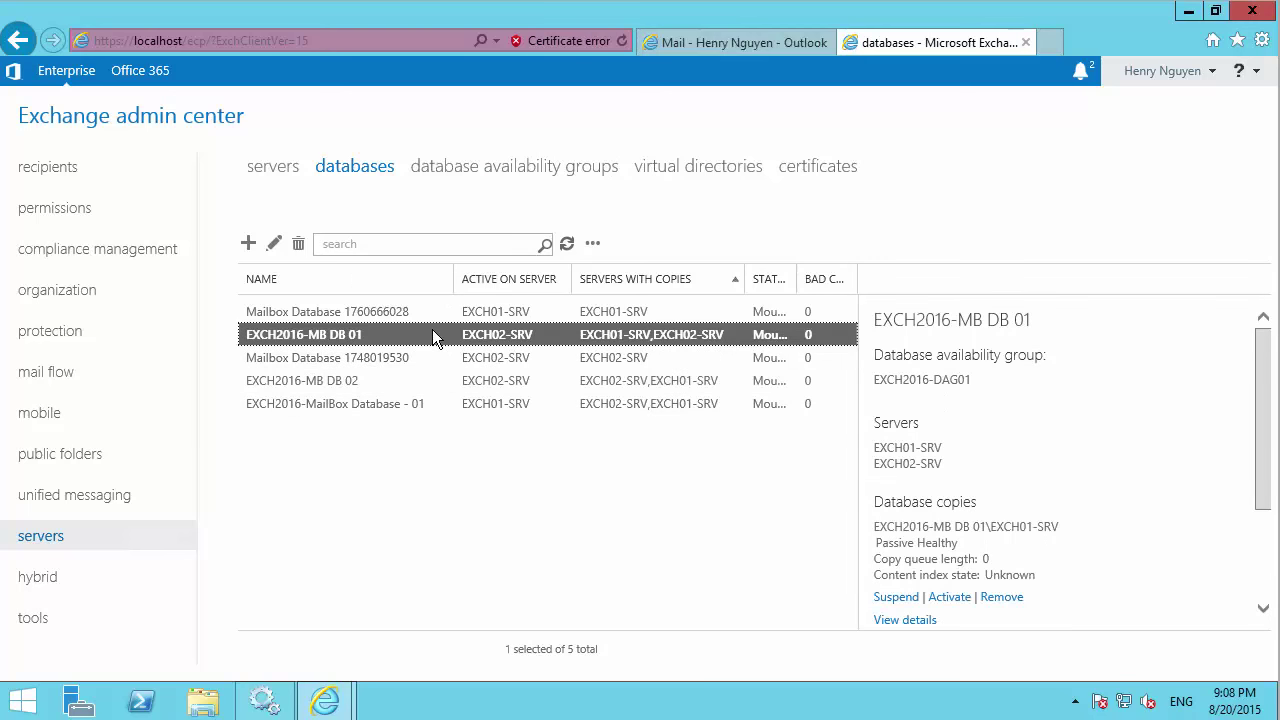
left_click(590, 453)
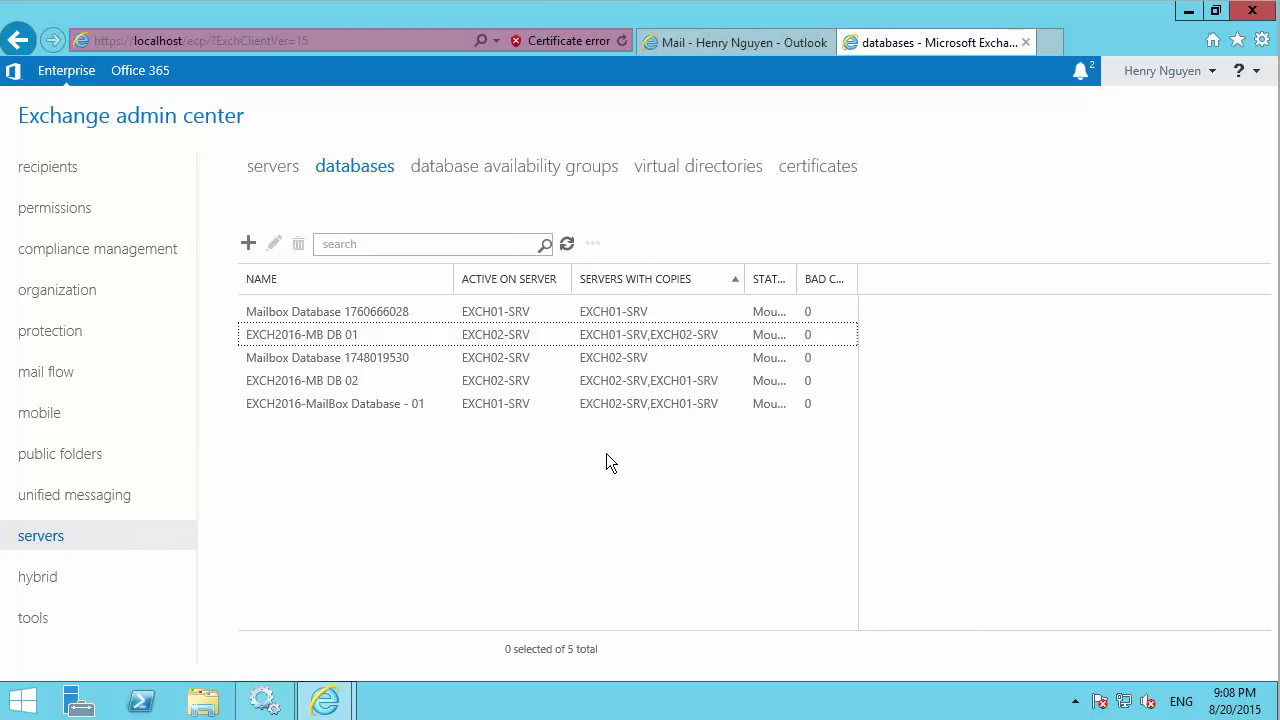
left_click(828, 314)
left_click(820, 338)
left_click(820, 359)
left_click(820, 382)
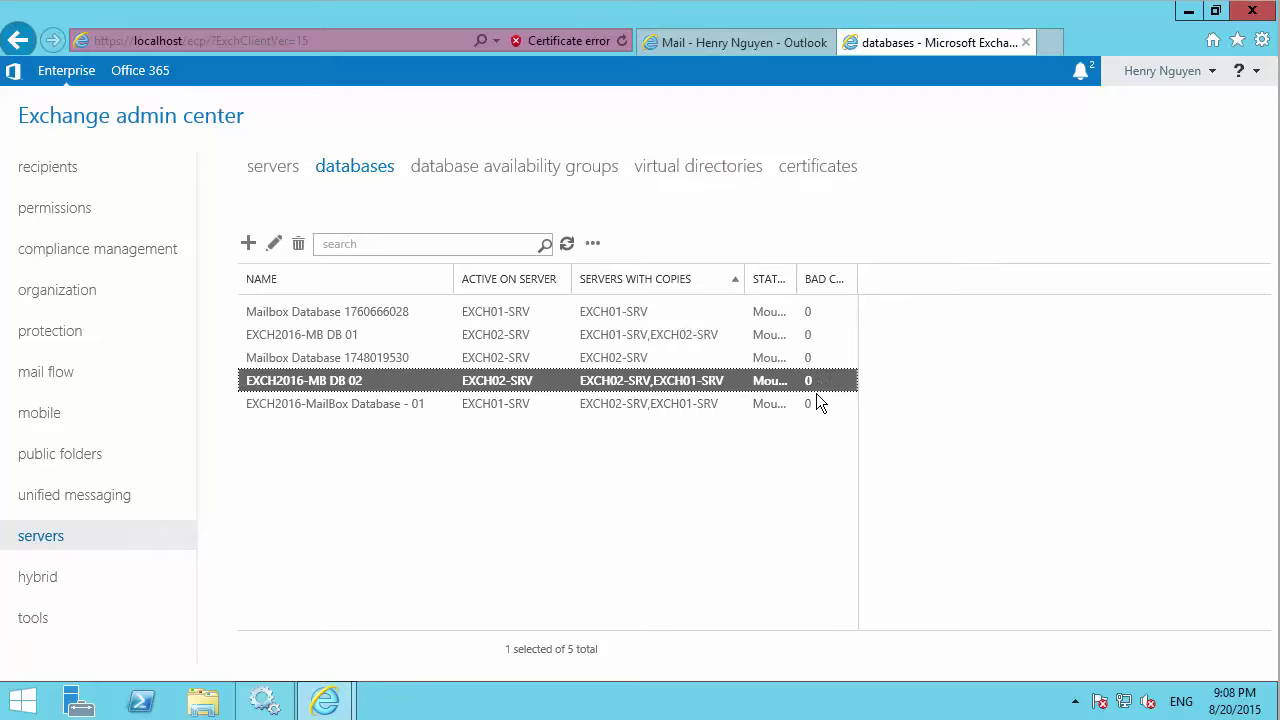
left_click(816, 406)
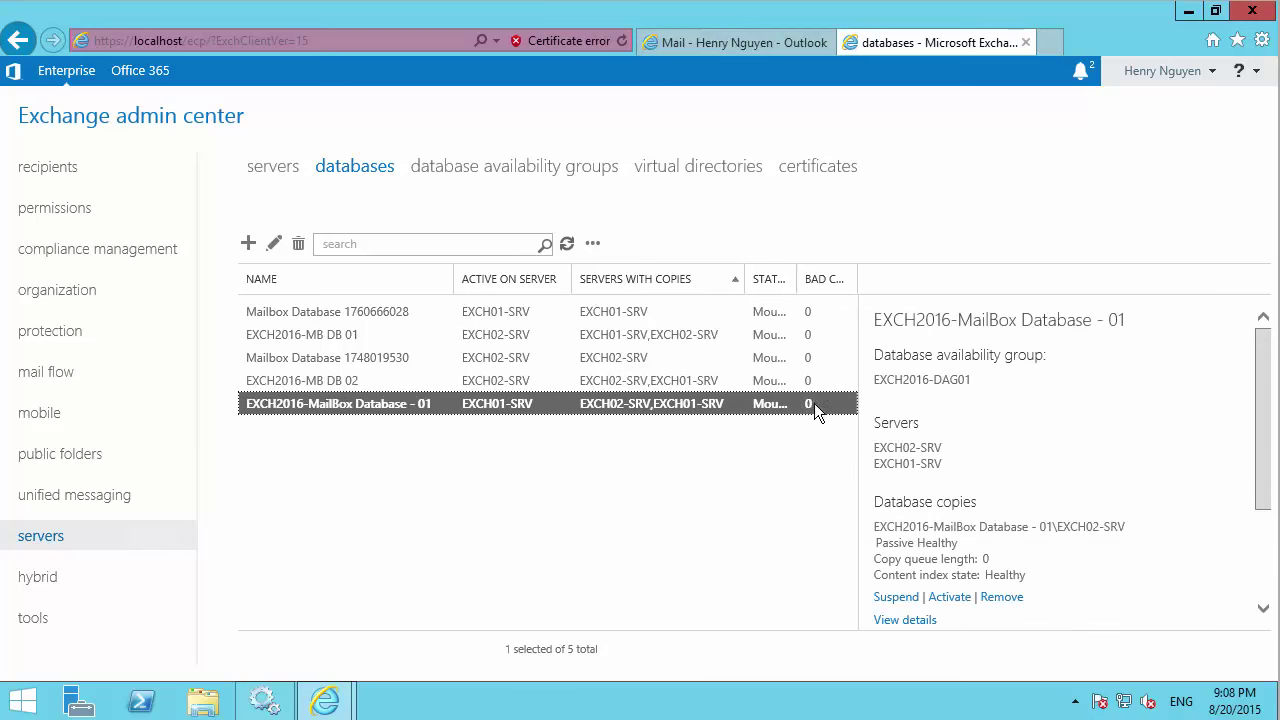
left_click(810, 380)
left_click(808, 358)
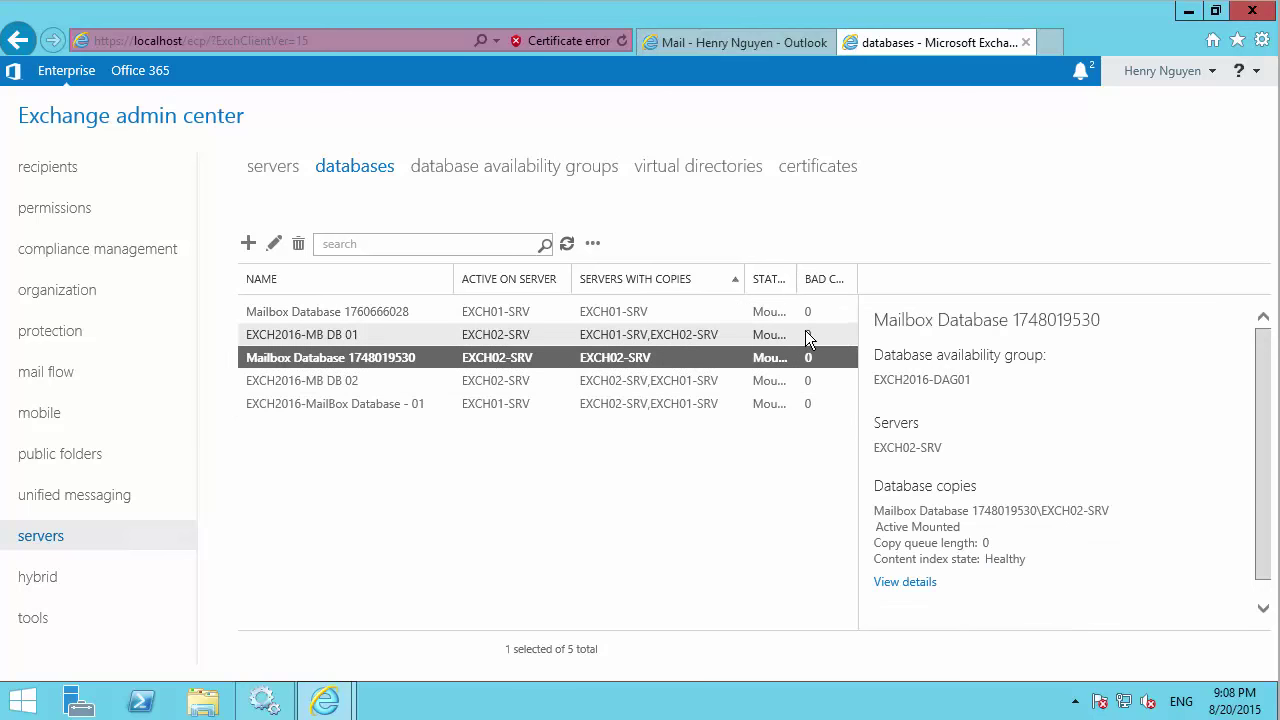
scroll(1028, 508, "down", 1)
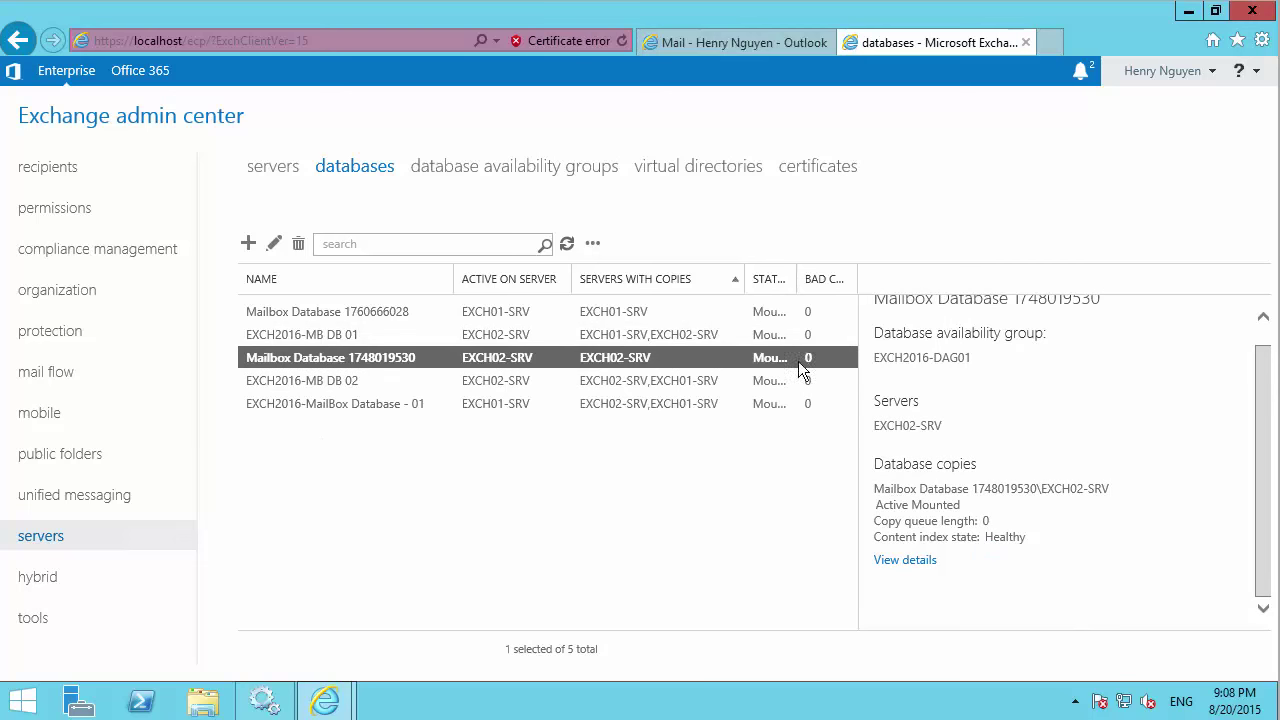
left_click(1252, 11)
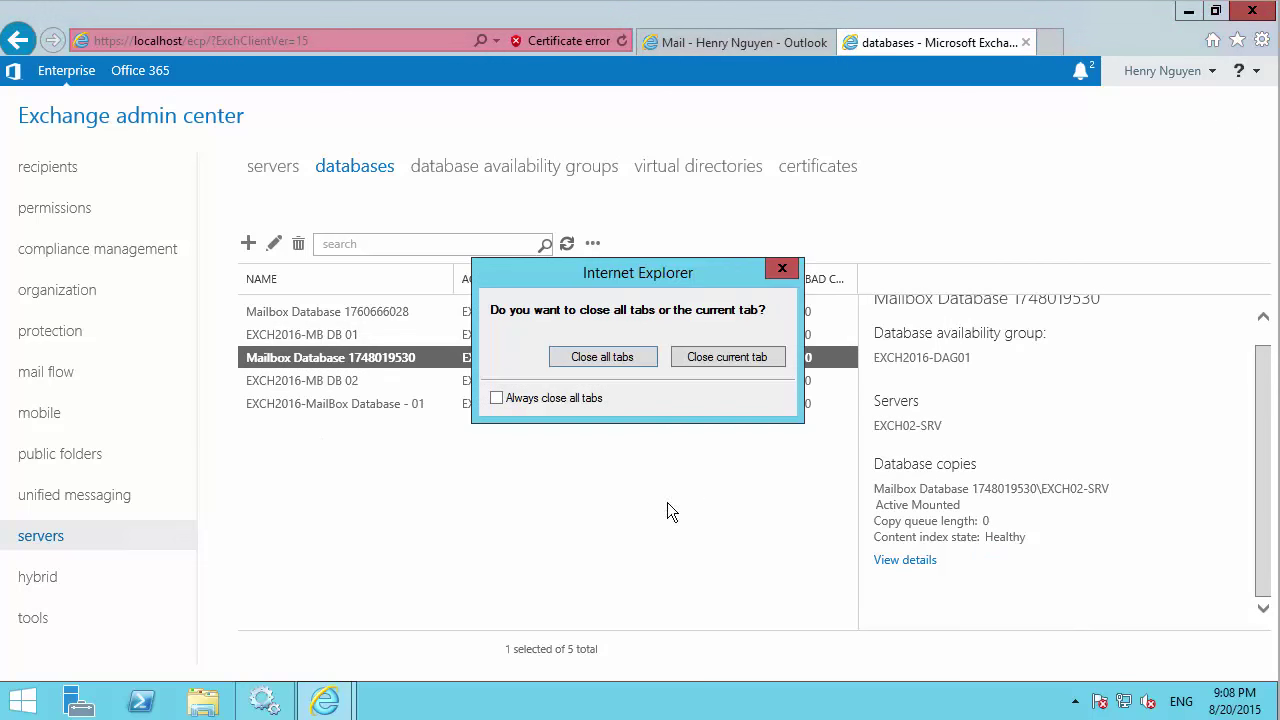
Close all IE tabs and run Exchange Management Shell as administrator from the Start apps list.
left_click(612, 358)
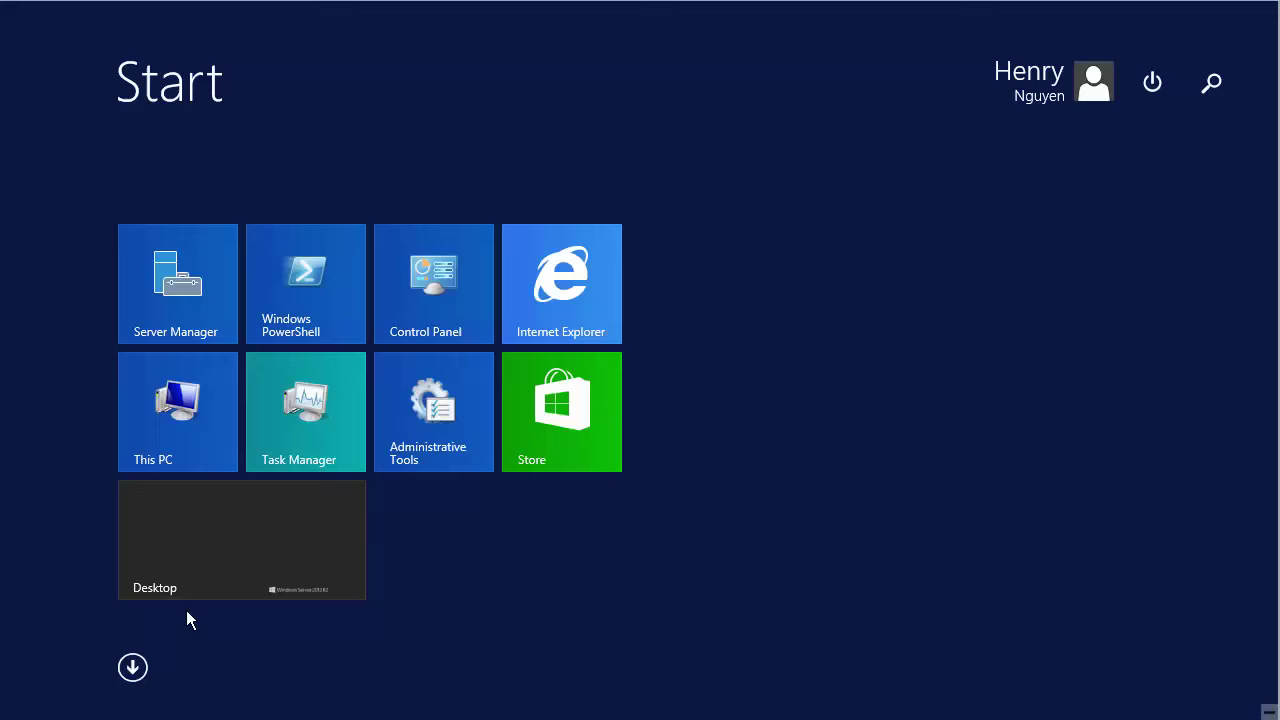
left_click(133, 668)
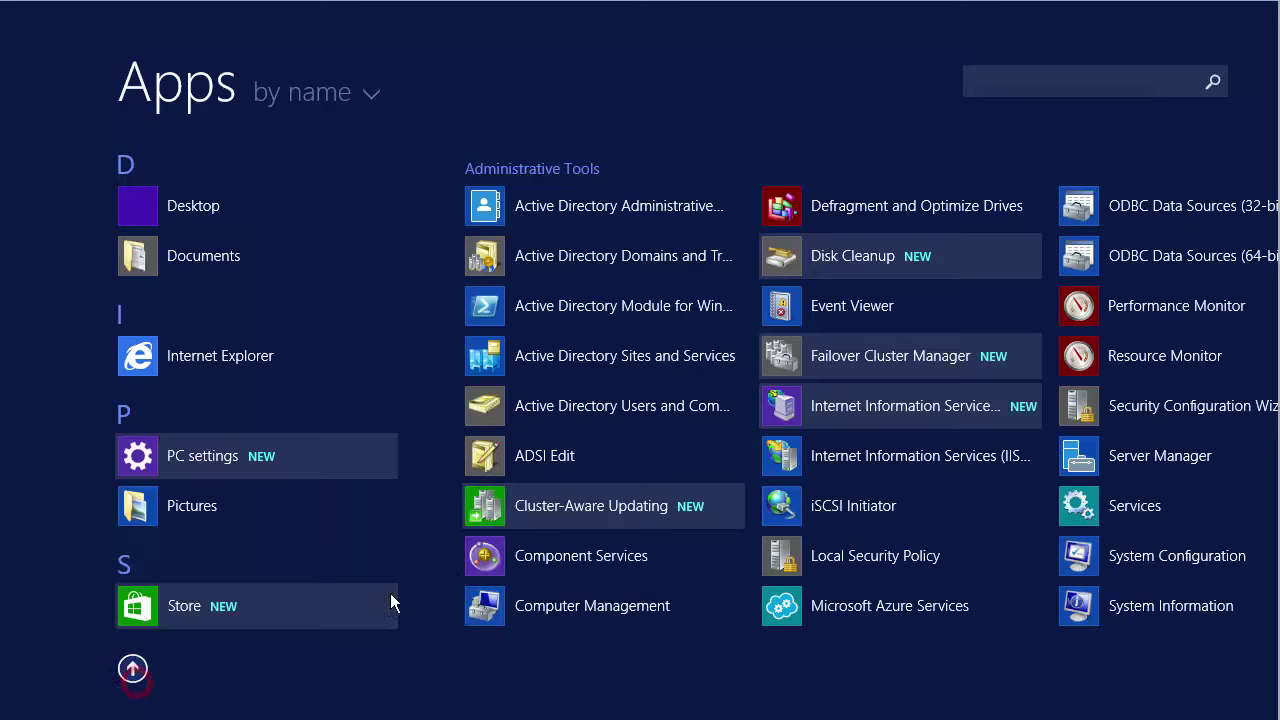
scroll(590, 640, "down", 5)
right_click(529, 610)
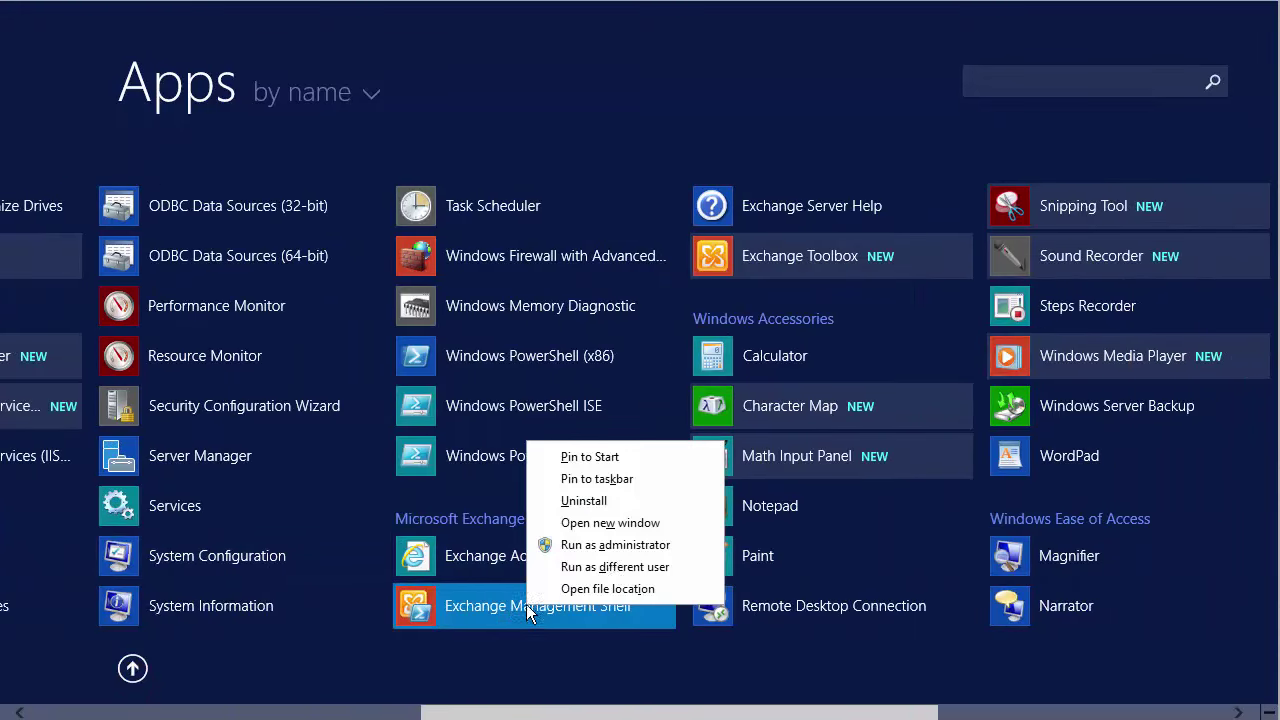
left_click(612, 544)
left_click(748, 386)
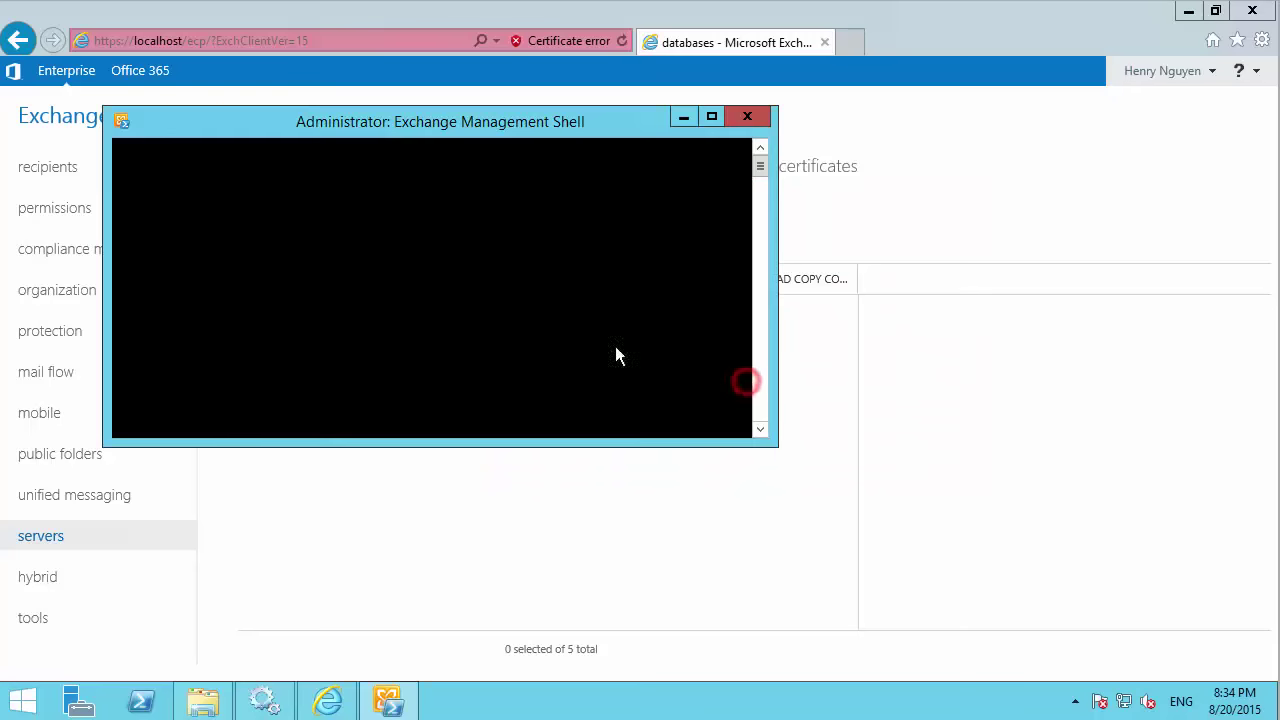
In the shell, type Move-DatabasePath -Identity "EXCH2016-MB DB 02" -EdbFilePath.
left_click(659, 235)
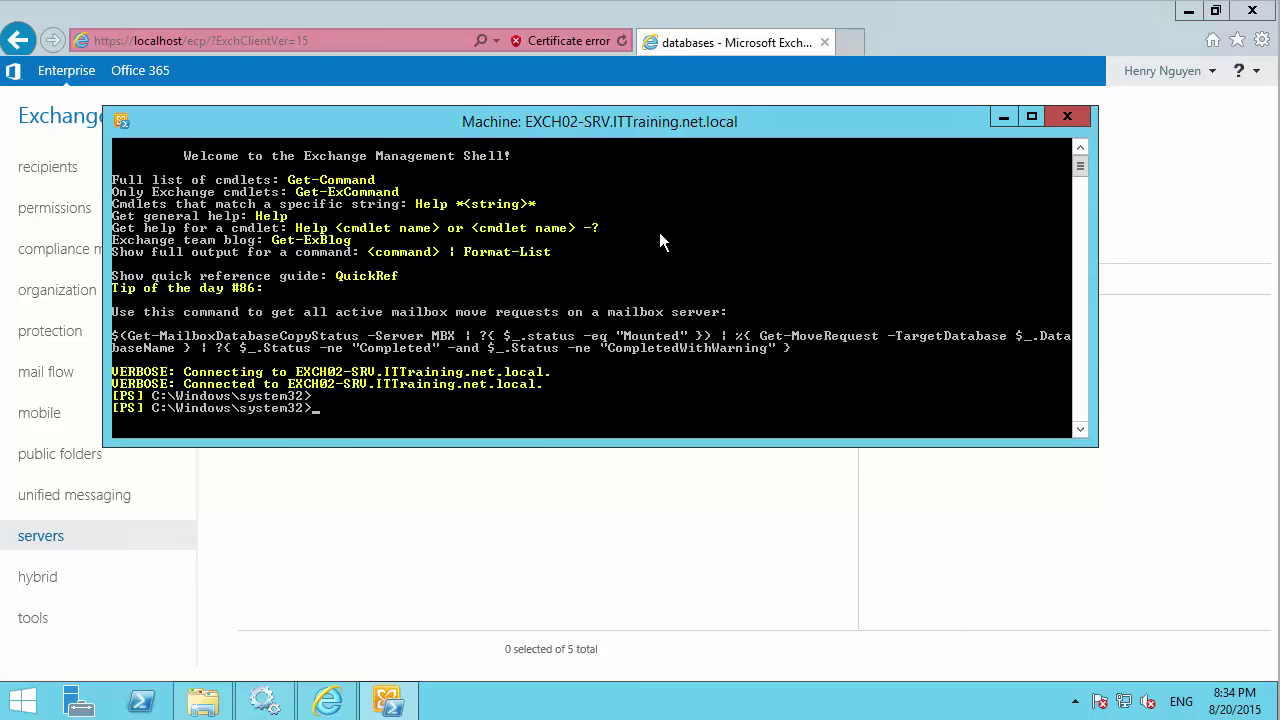
type("Move-DatabasePath -Identity \"")
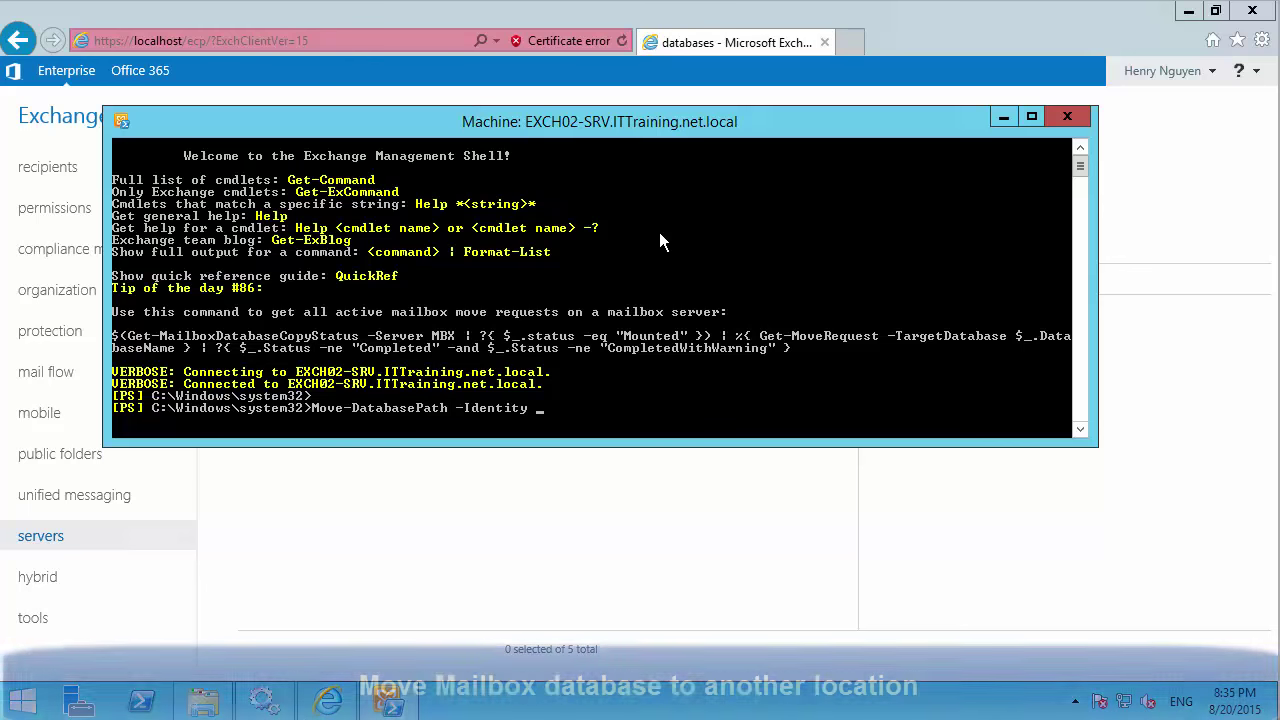
type("\"")
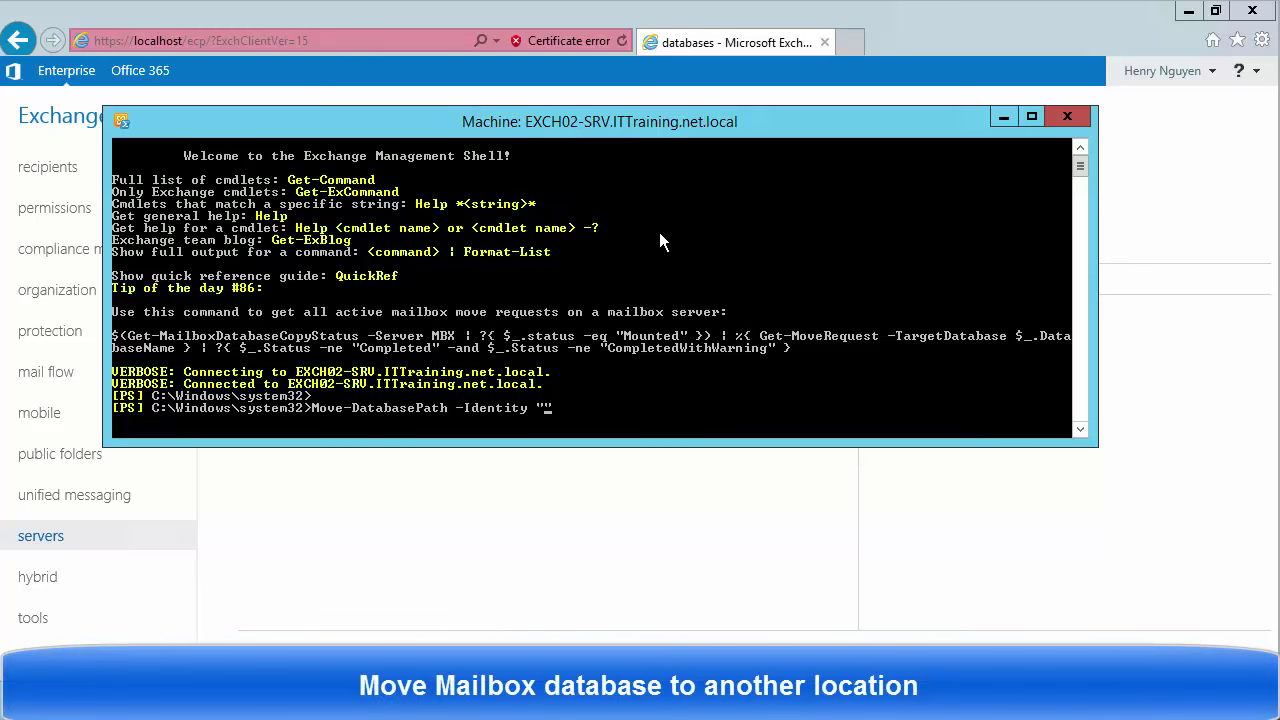
type("EXCH2016-MB DB02")
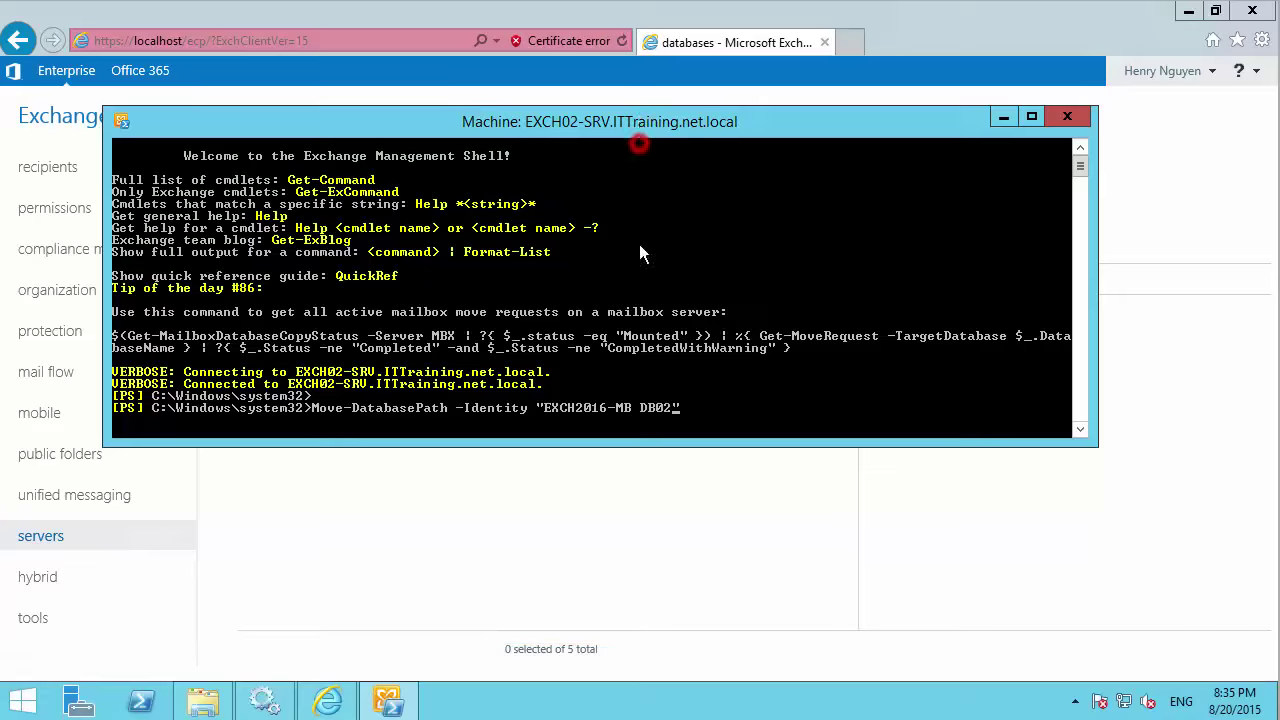
left_click_drag(639, 252, 616, 471)
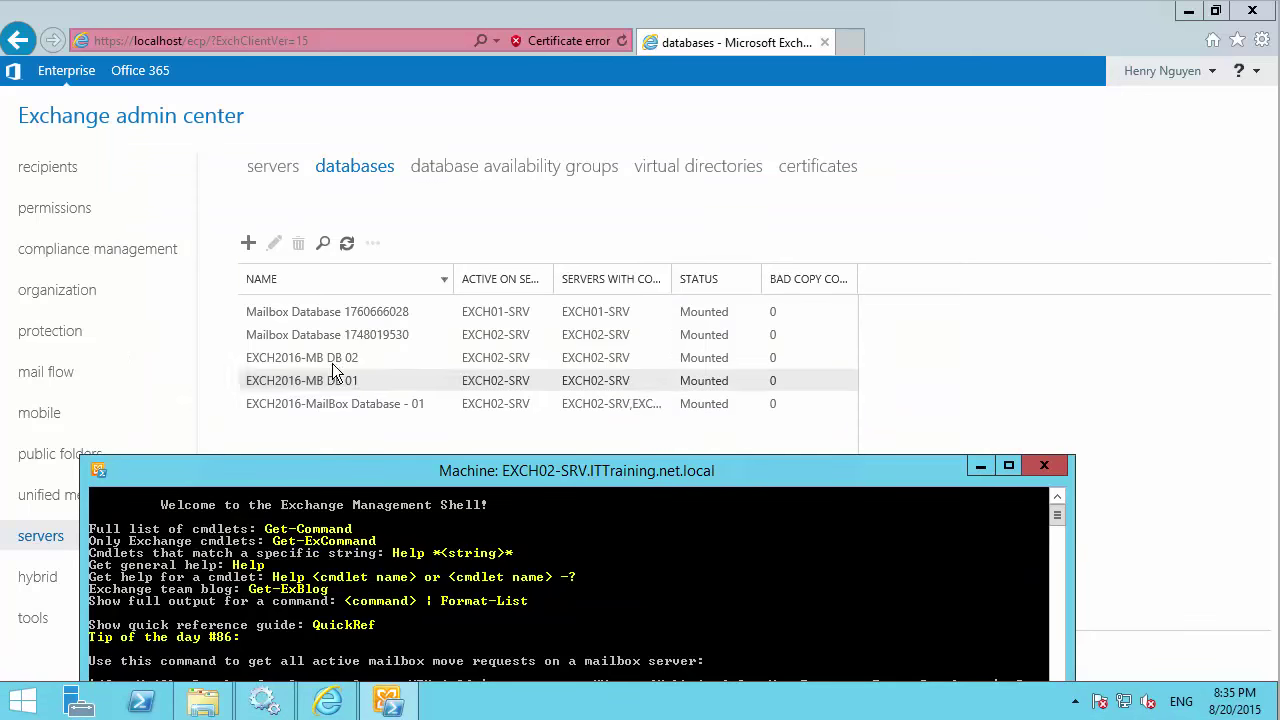
left_click_drag(423, 477, 472, 167)
key("Left")
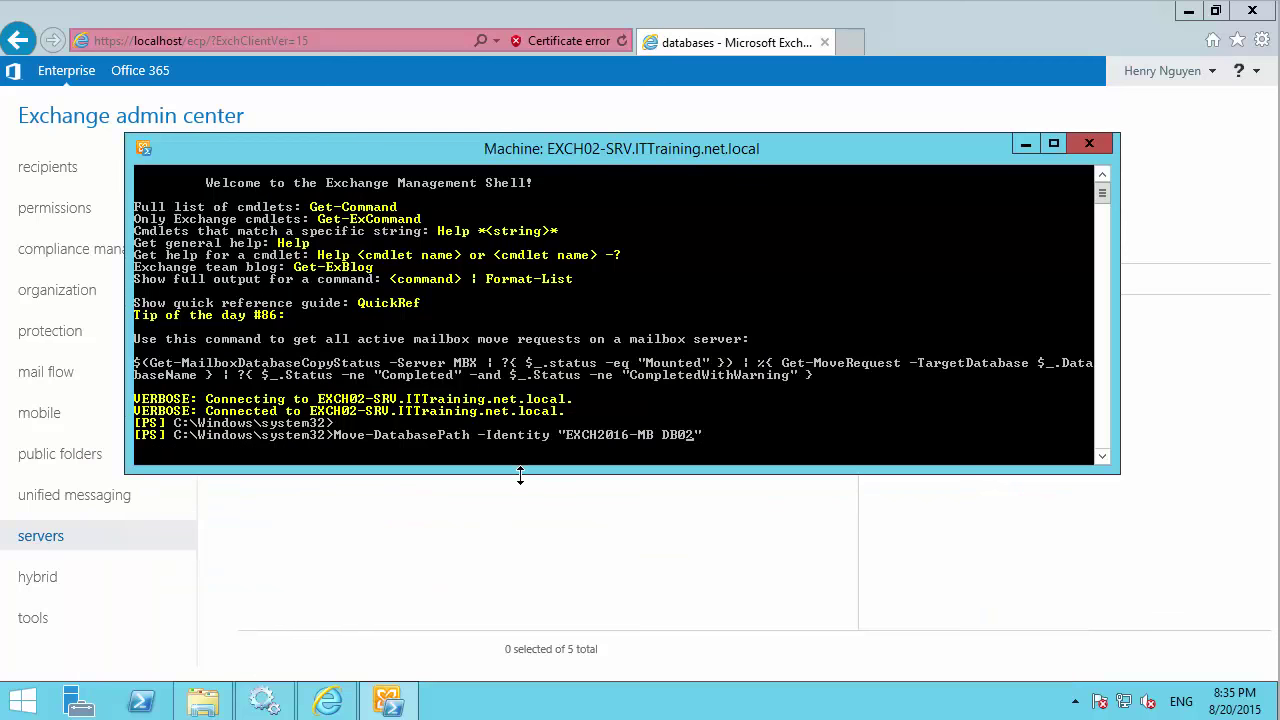
key("End")
type("-E")
key("Tab")
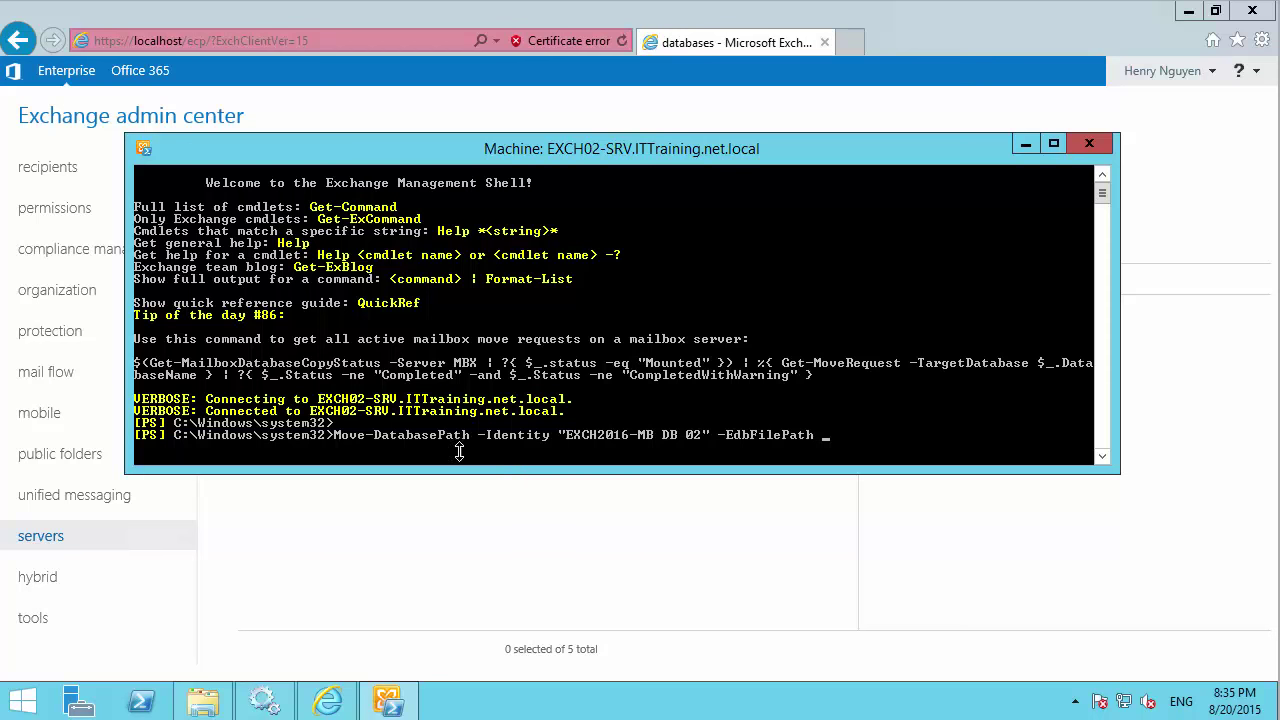
Select EXCH2016-MB DB 02 in the admin center and open its properties.
left_click(205, 703)
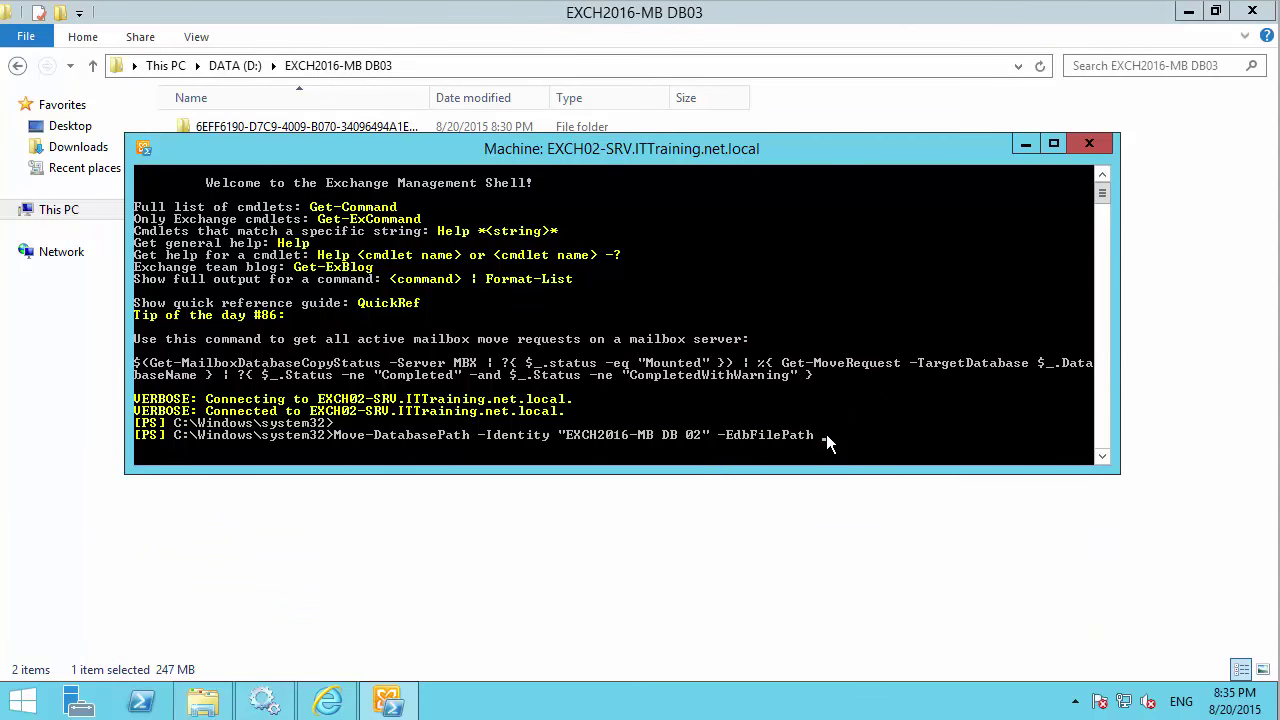
left_click(1025, 143)
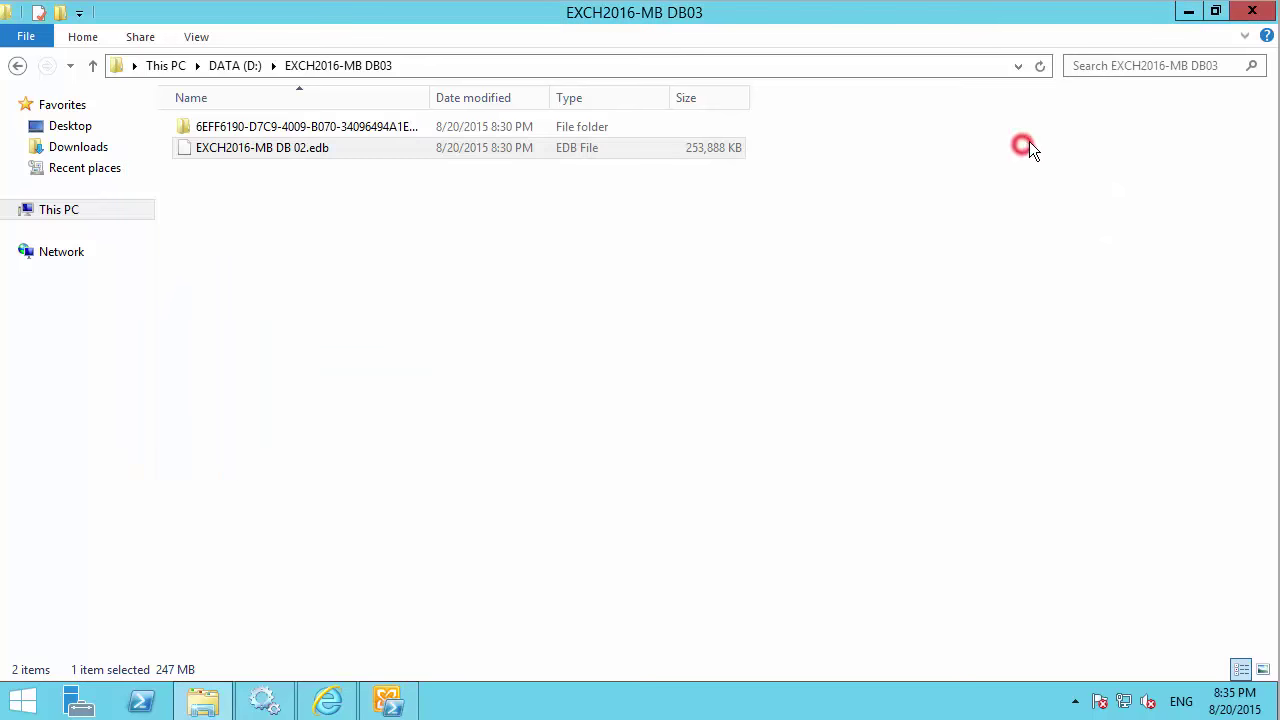
left_click(1188, 11)
left_click(338, 405)
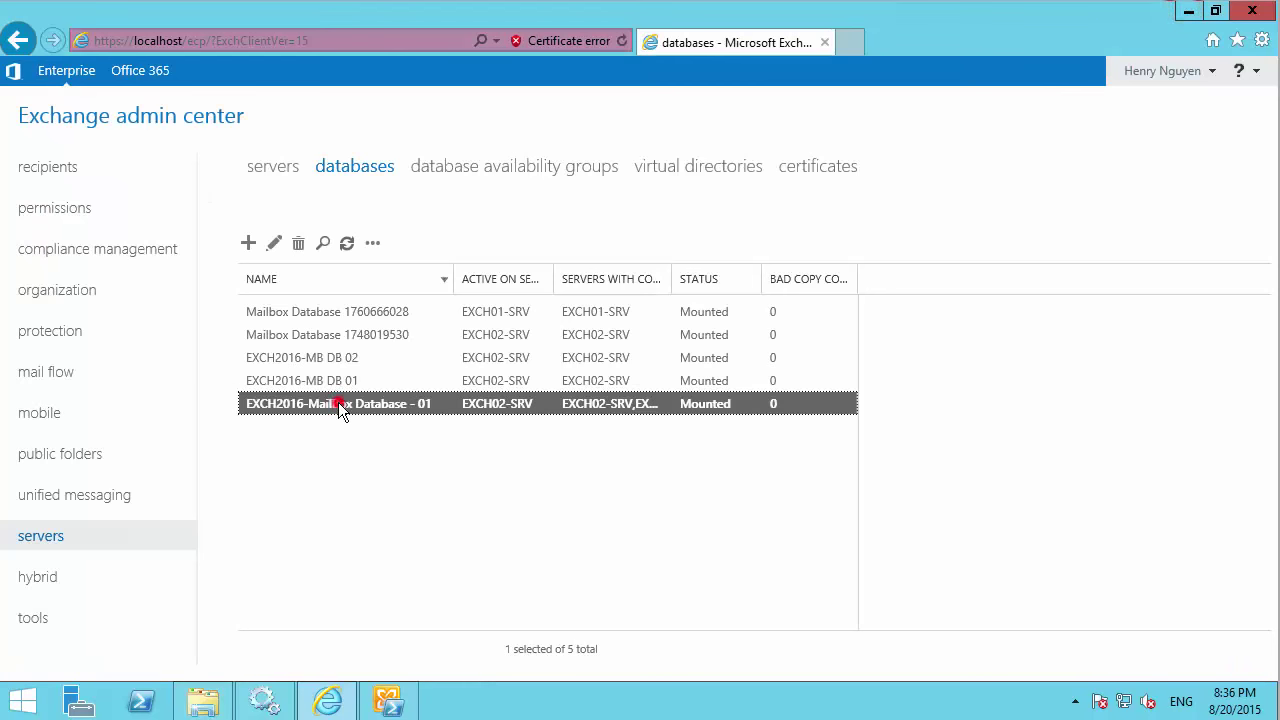
left_click(306, 356)
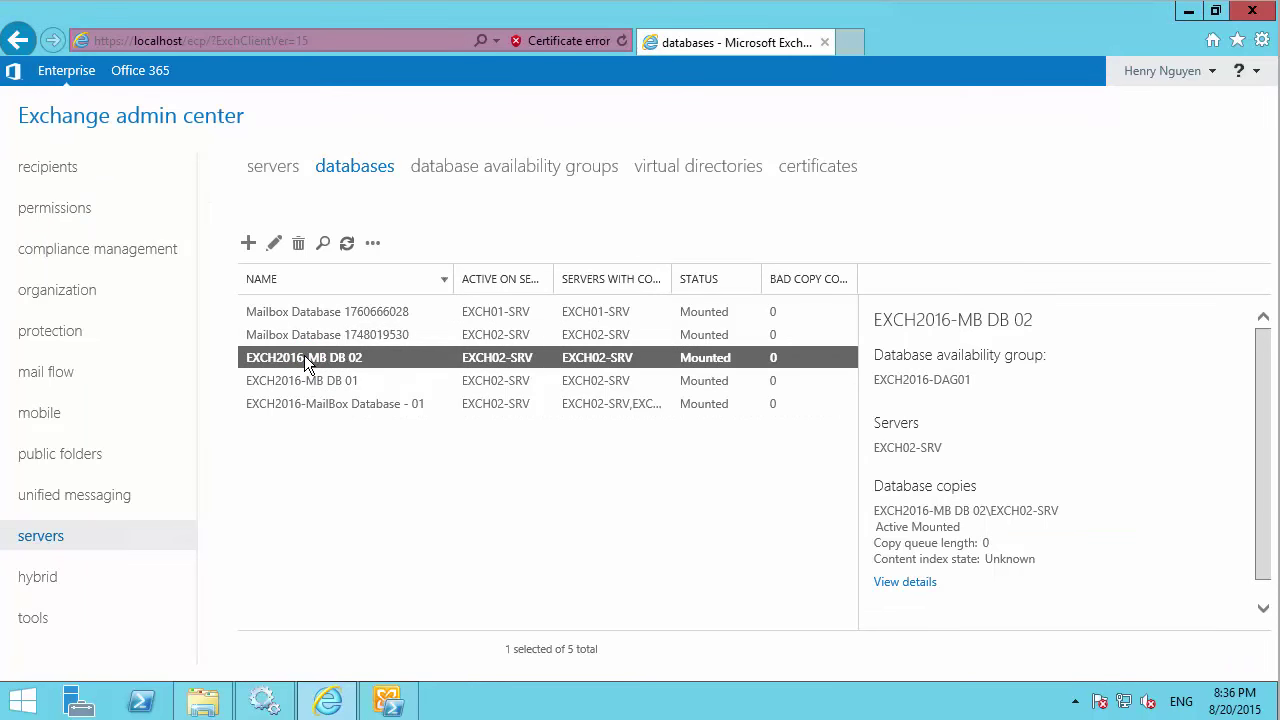
left_click(276, 245)
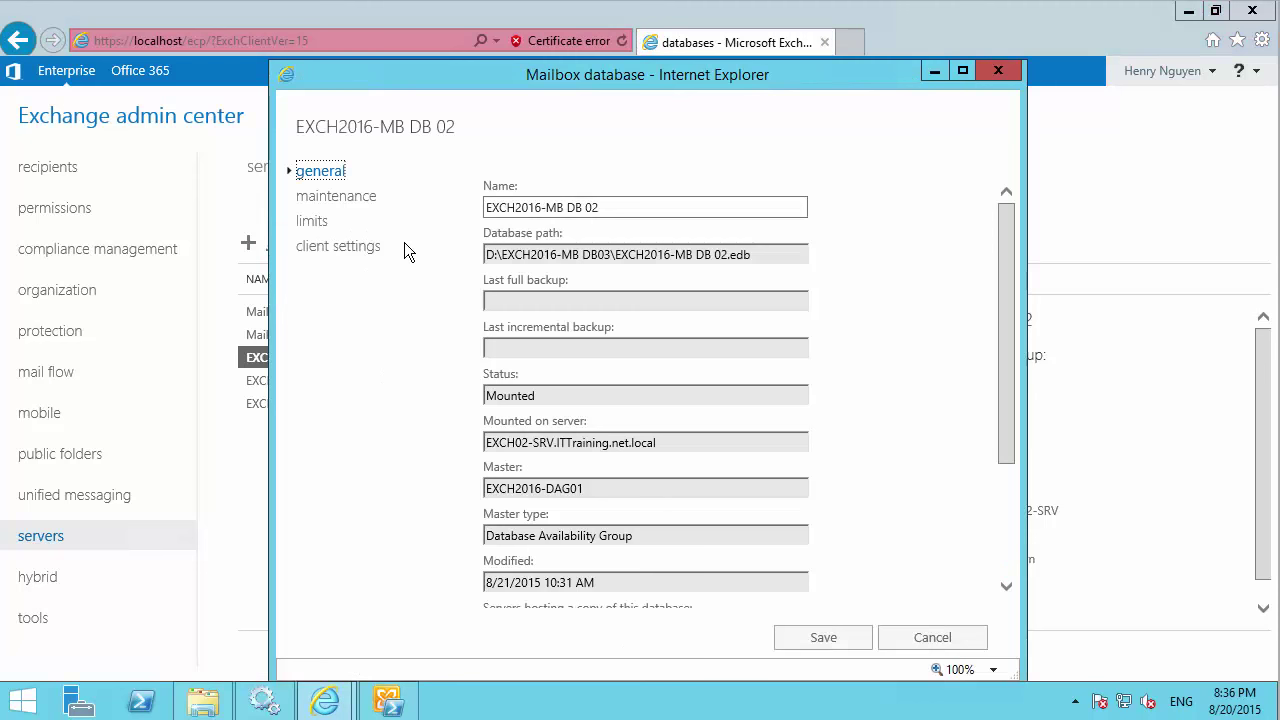
Inspect DB 02's path D:\EXCH2016-MB DB03, cancel the properties, and restore the shell.
left_click(591, 255)
scroll(584, 345, "down", 3)
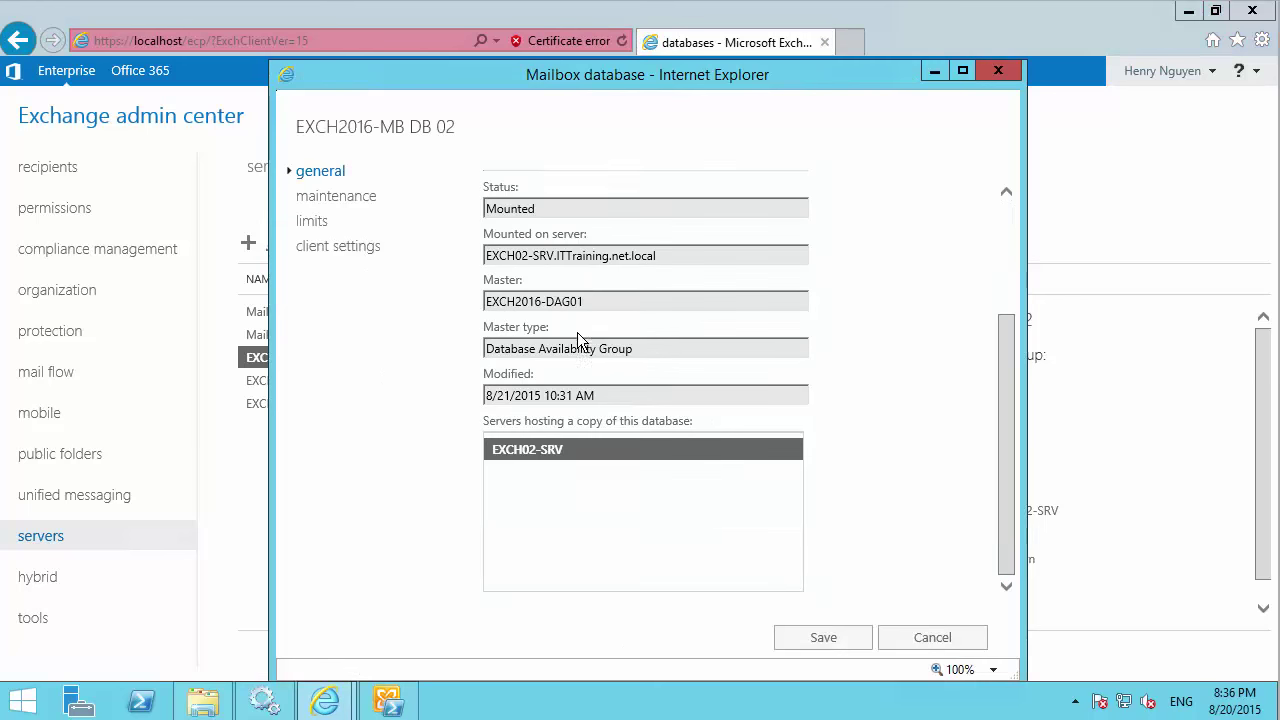
scroll(584, 345, "up", 3)
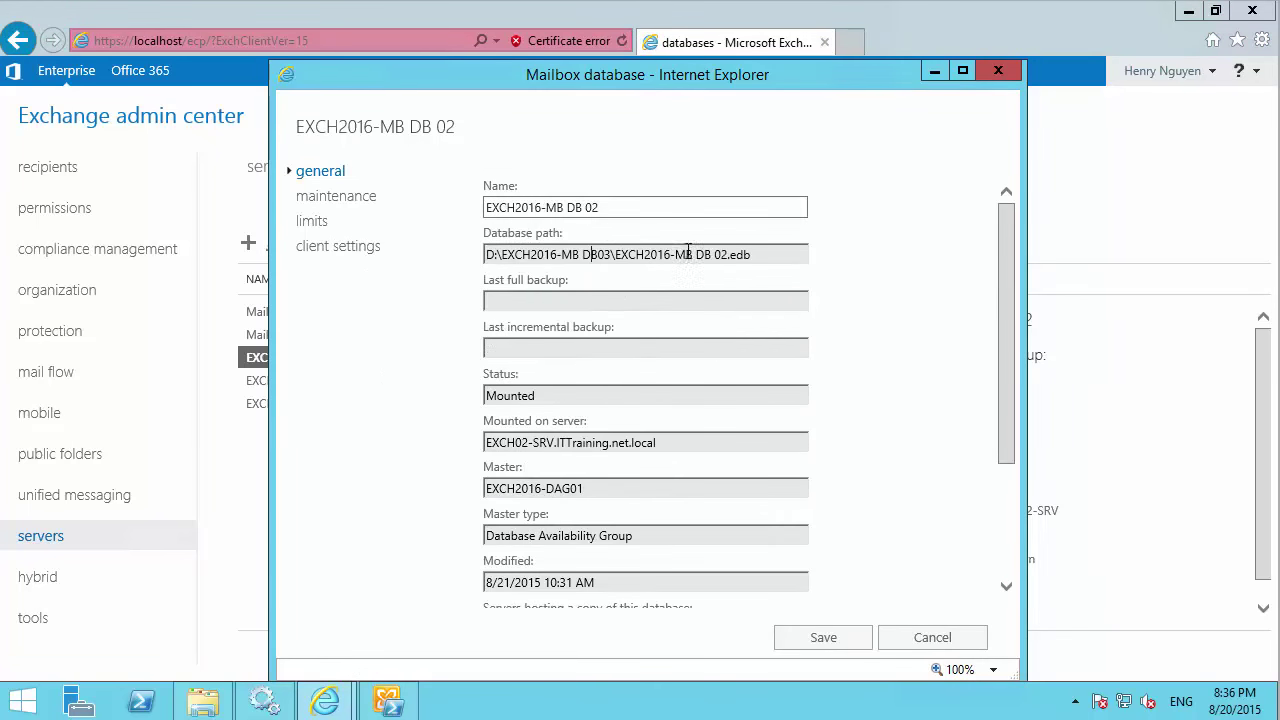
left_click_drag(760, 254, 479, 256)
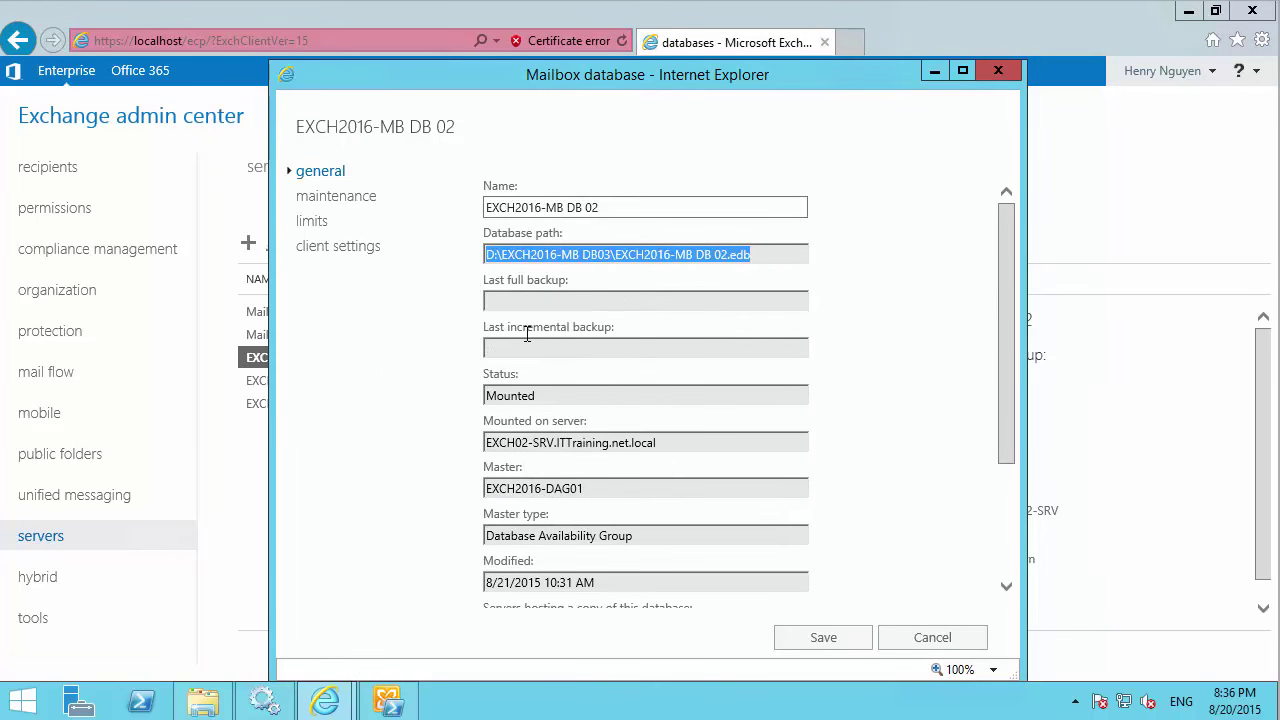
left_click(549, 265)
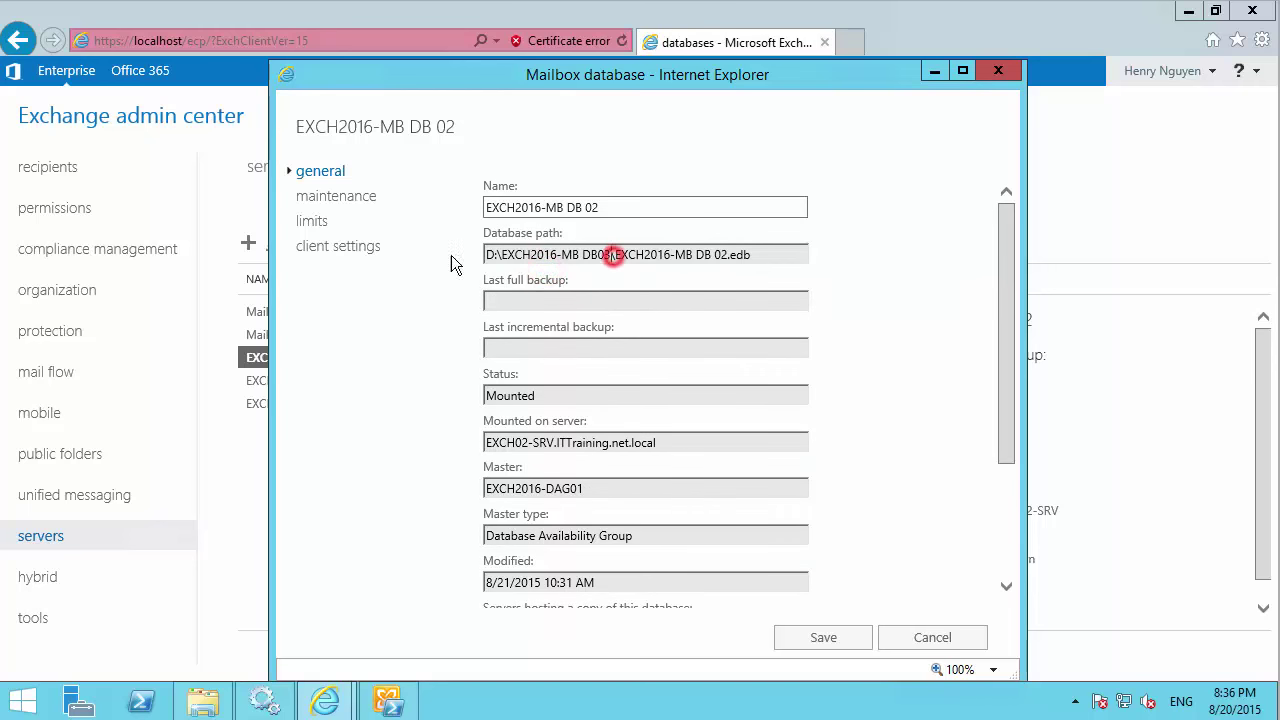
left_click_drag(610, 254, 440, 272)
left_click(665, 418)
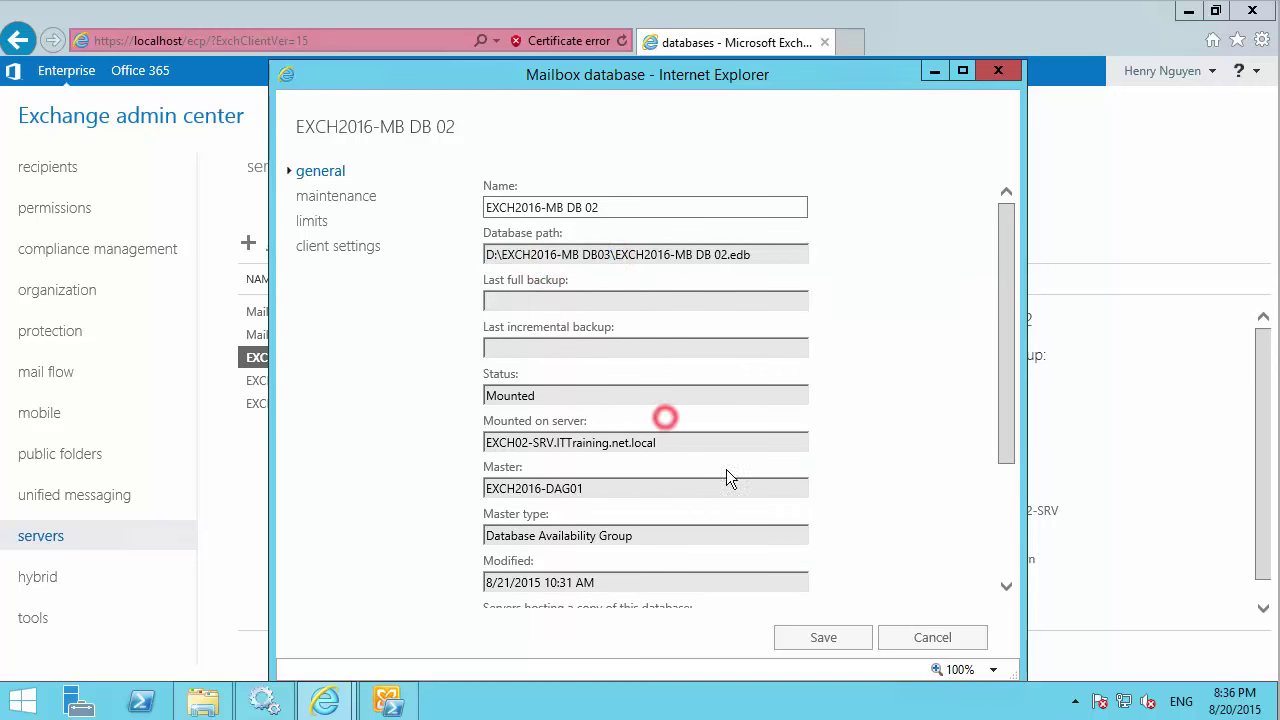
left_click(900, 632)
left_click(388, 700)
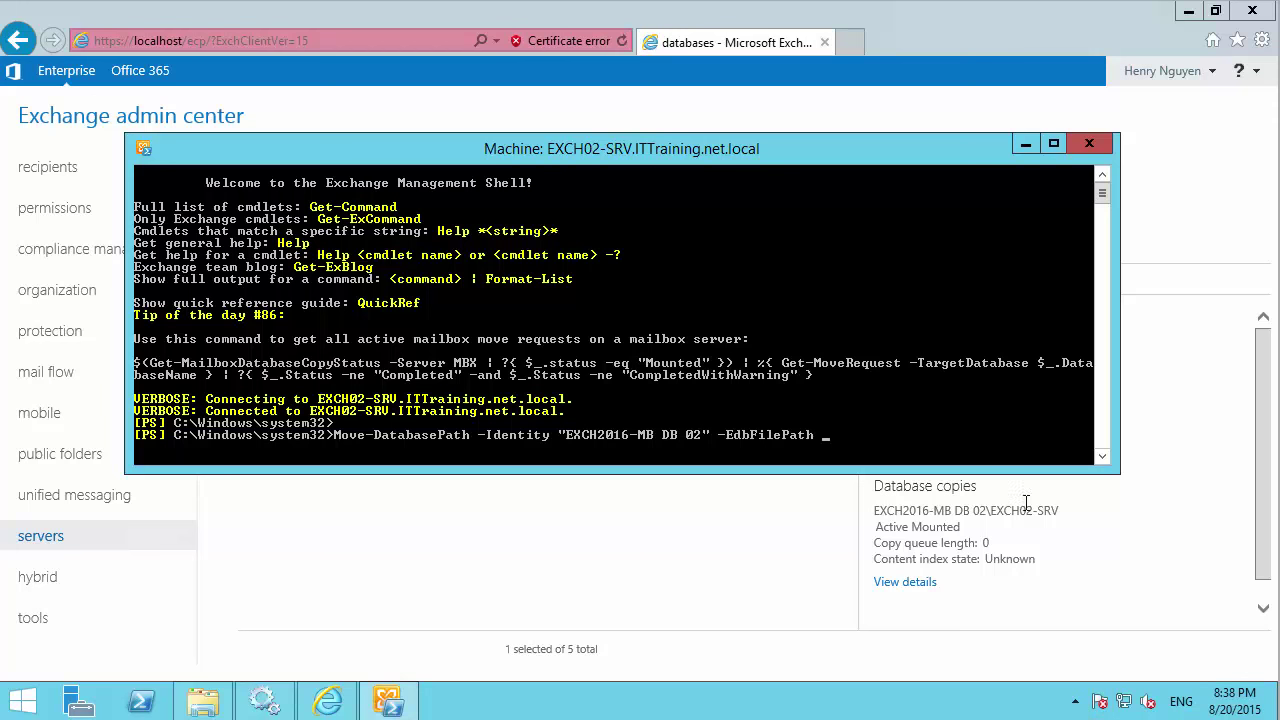
Add and remove empty quotes after -EdbFilePath, then open the console's right-click menu.
left_click(925, 458)
type("\"\"")
key("BackSpace")
key("BackSpace")
right_click(886, 424)
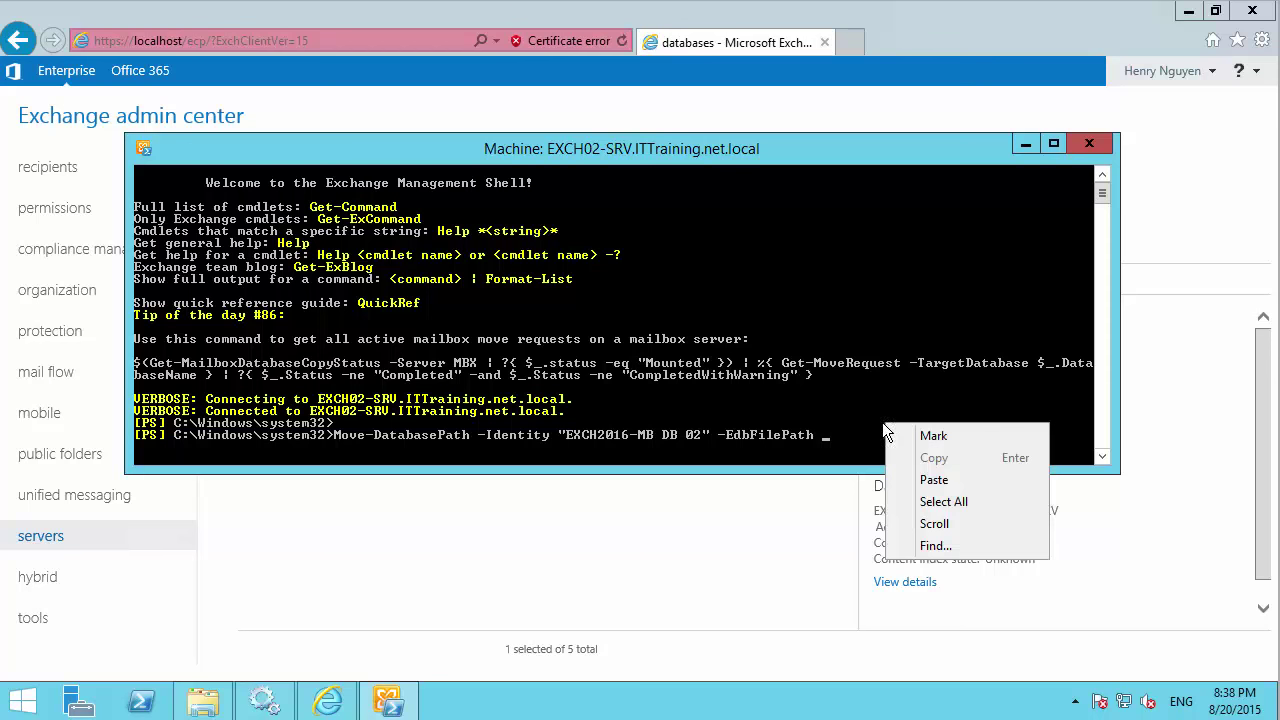
Select the EXCH2016-MB DB03 folder path in File Explorer's address bar to copy it.
left_click(202, 706)
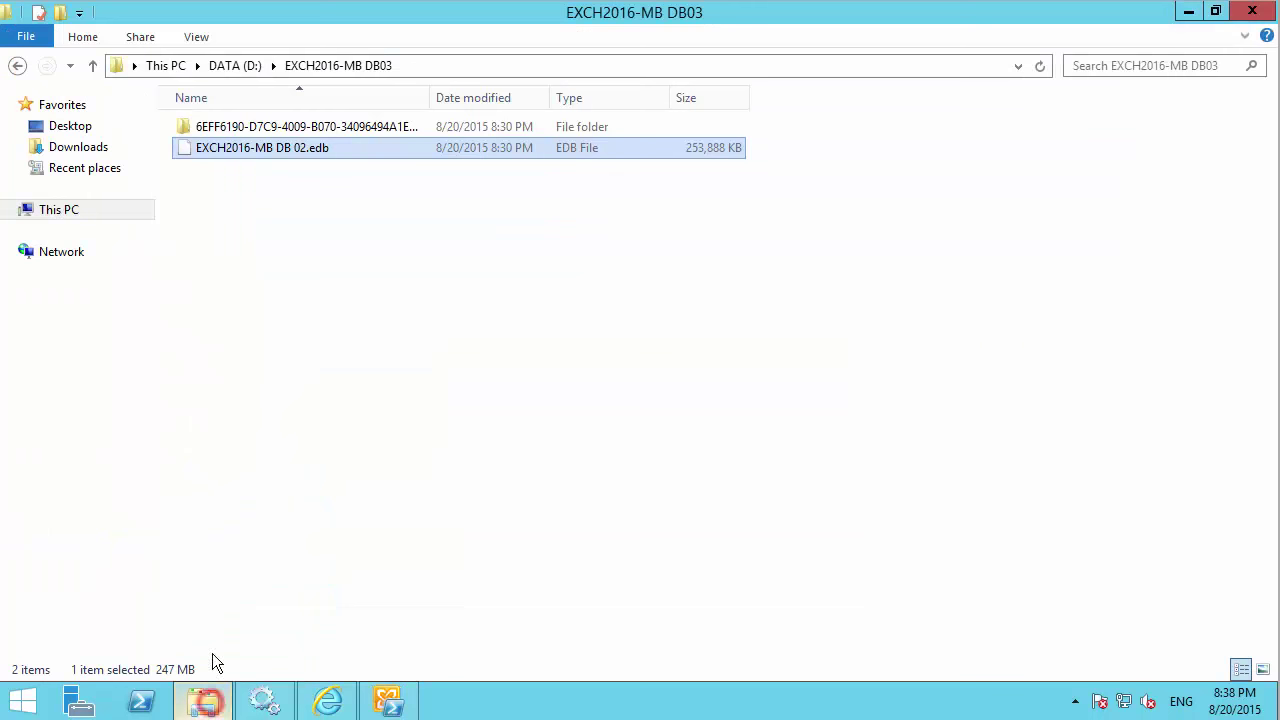
left_click(431, 65)
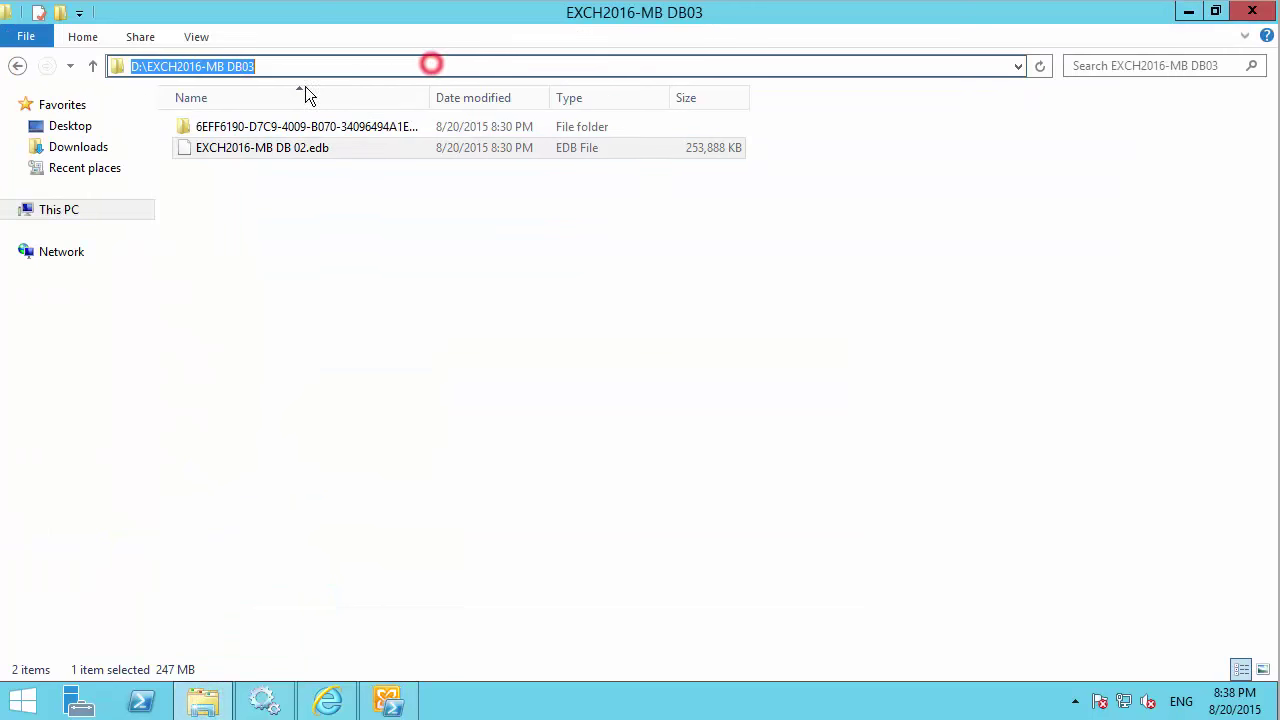
right_click(230, 65)
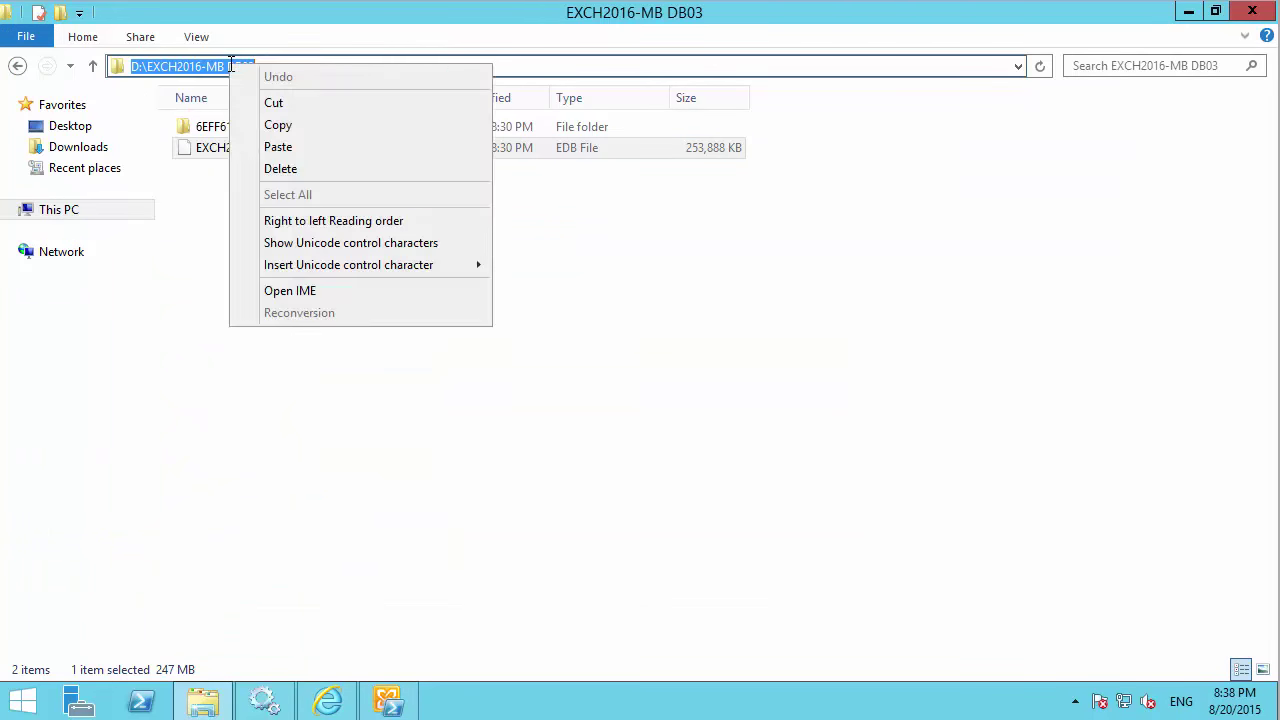
left_click(186, 259)
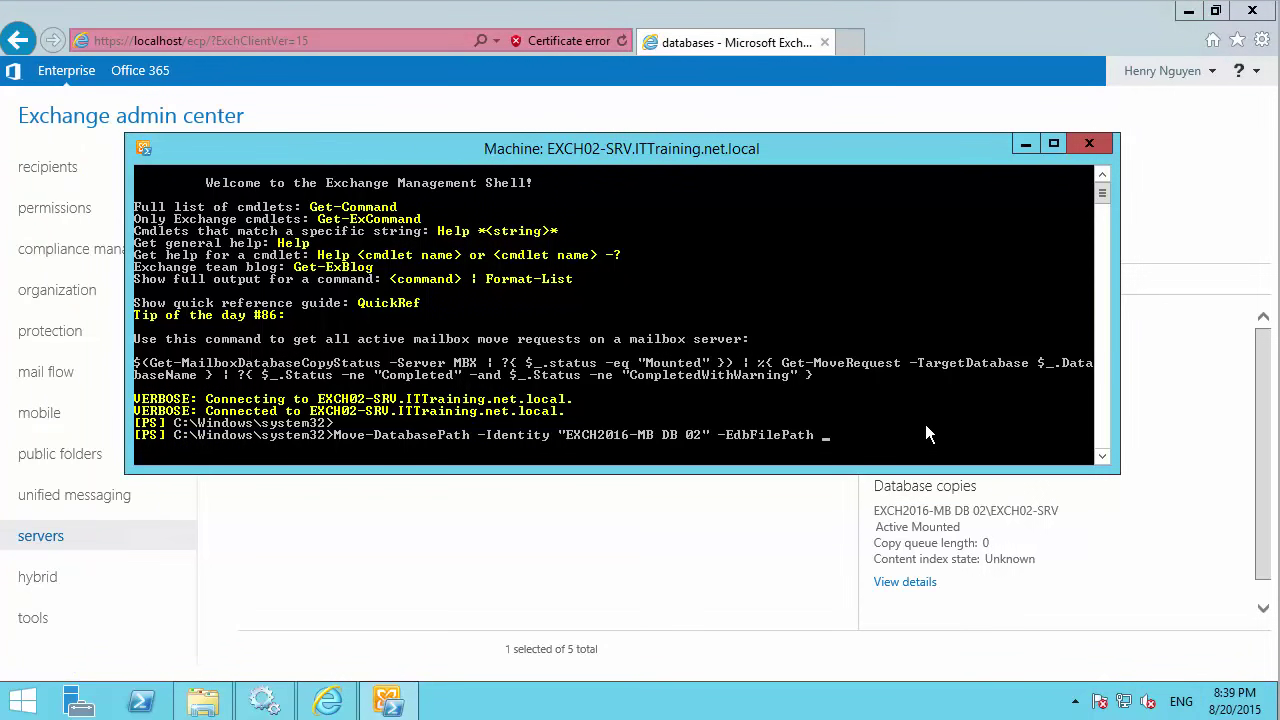
left_click(926, 426)
Go back to DATA (D:), open EXCH2016-MB DB02, and select its address-bar path.
left_click(203, 700)
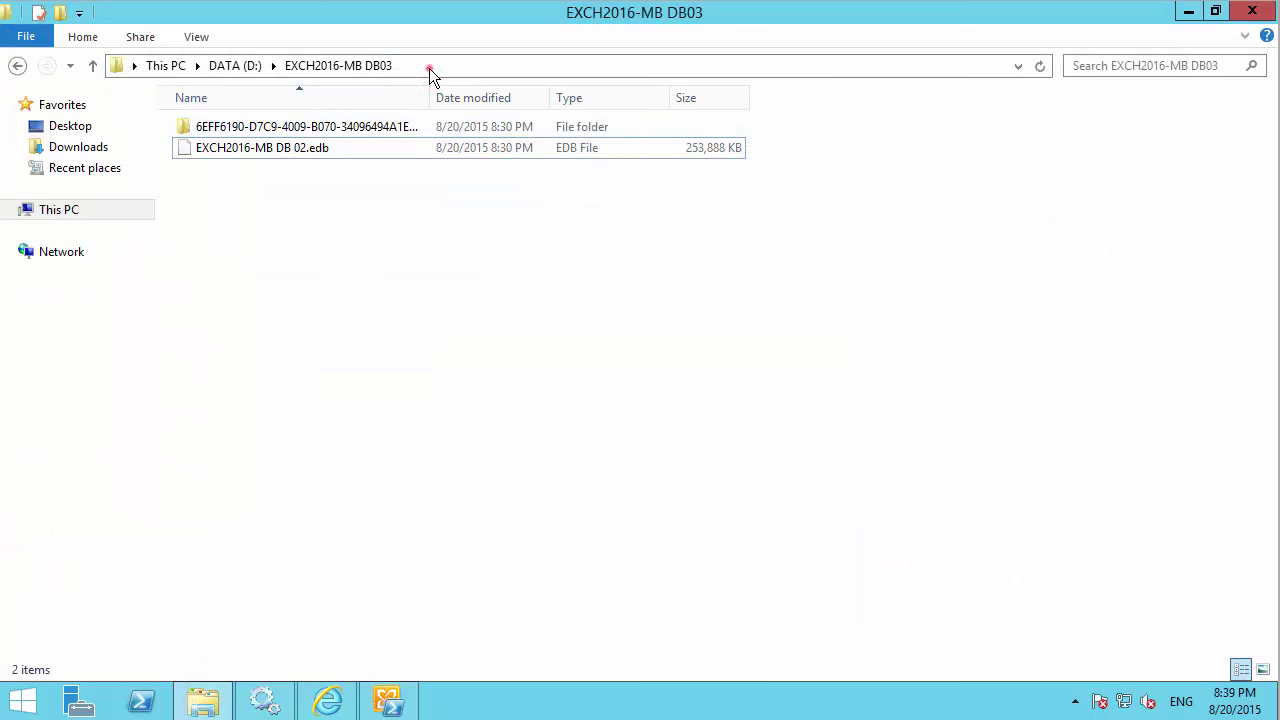
left_click(429, 66)
left_click(19, 68)
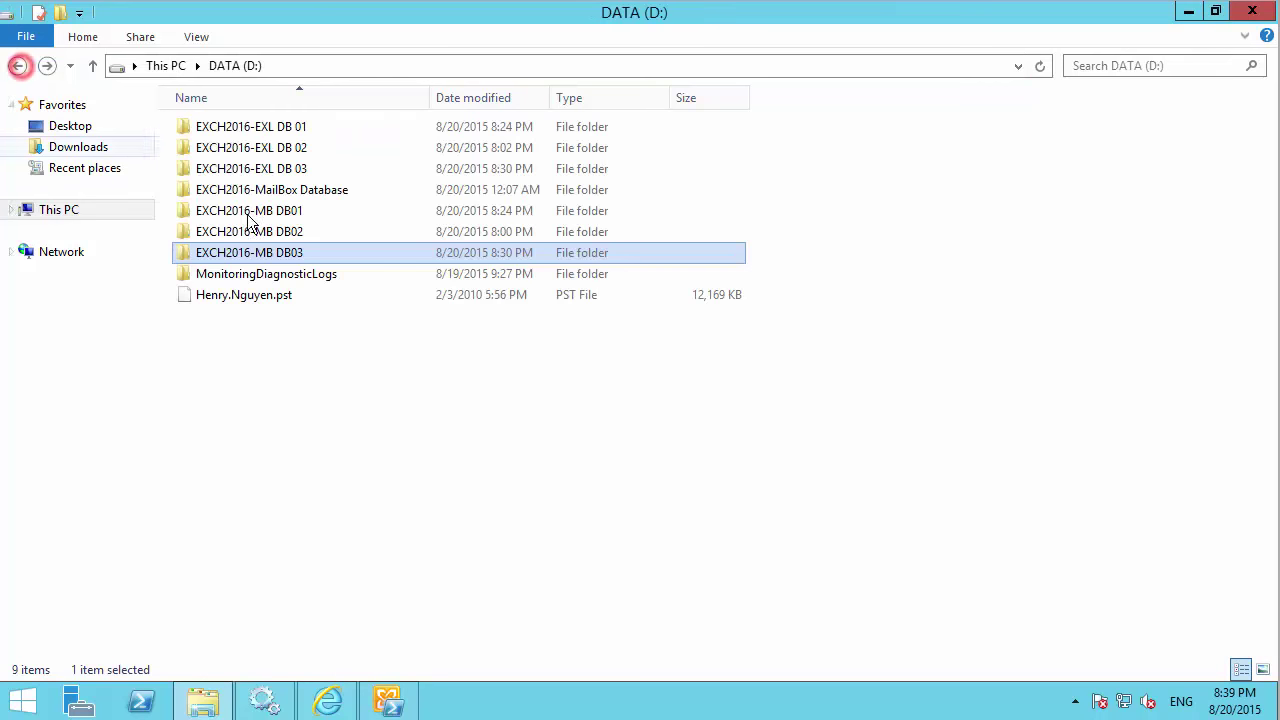
double_click(299, 230)
left_click(412, 64)
key("ctrl+c")
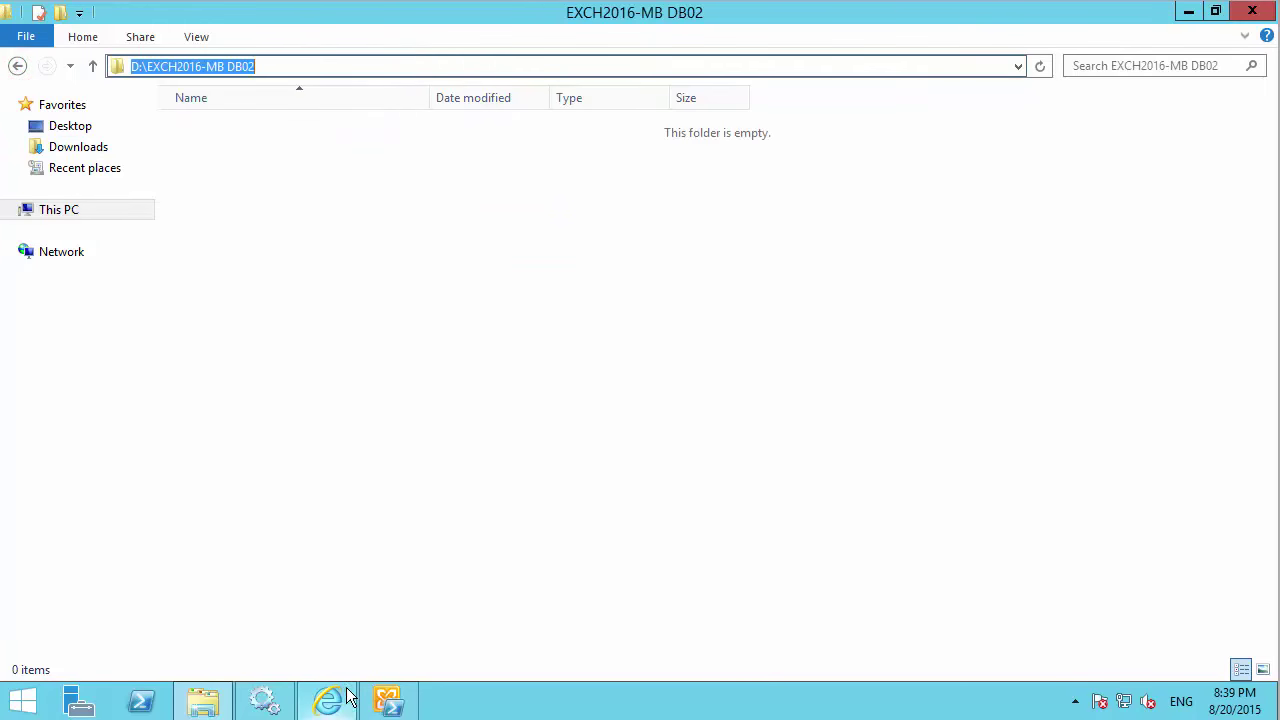
left_click(407, 702)
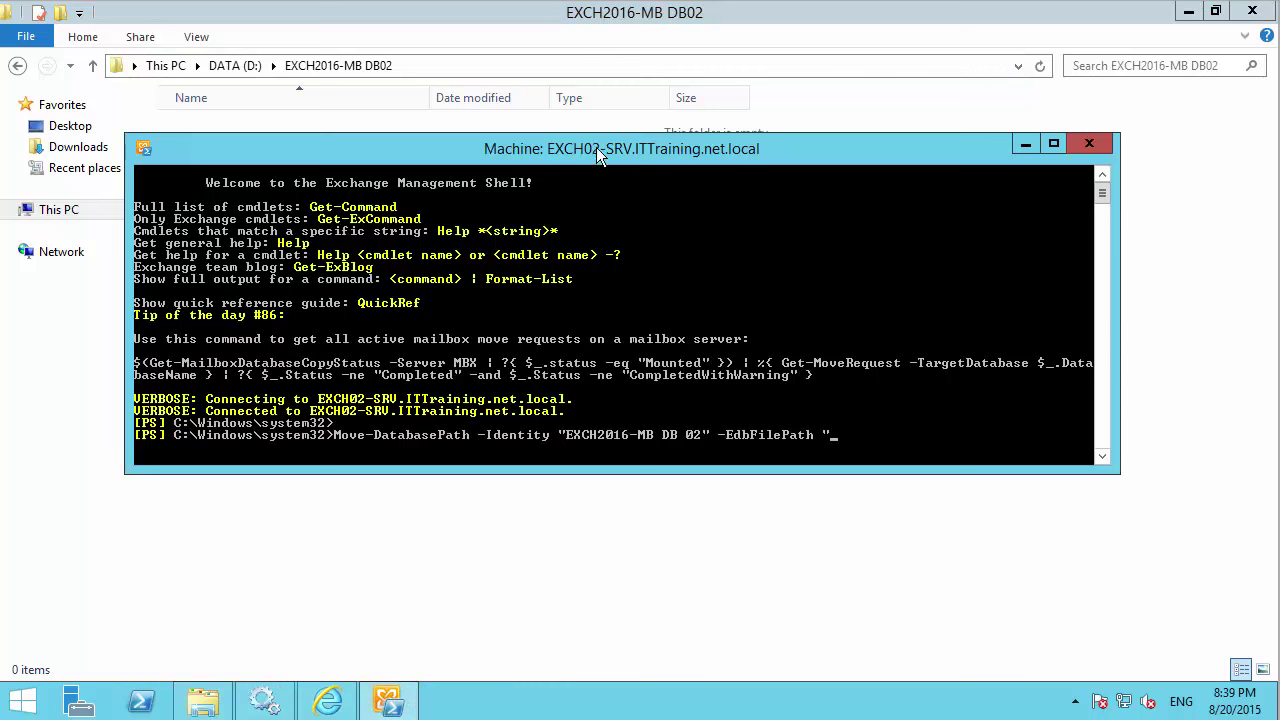
Paste the DB02 path into the command and edit it to D:\"EXCH2016-MB DB02"\.
left_click_drag(598, 148, 650, 246)
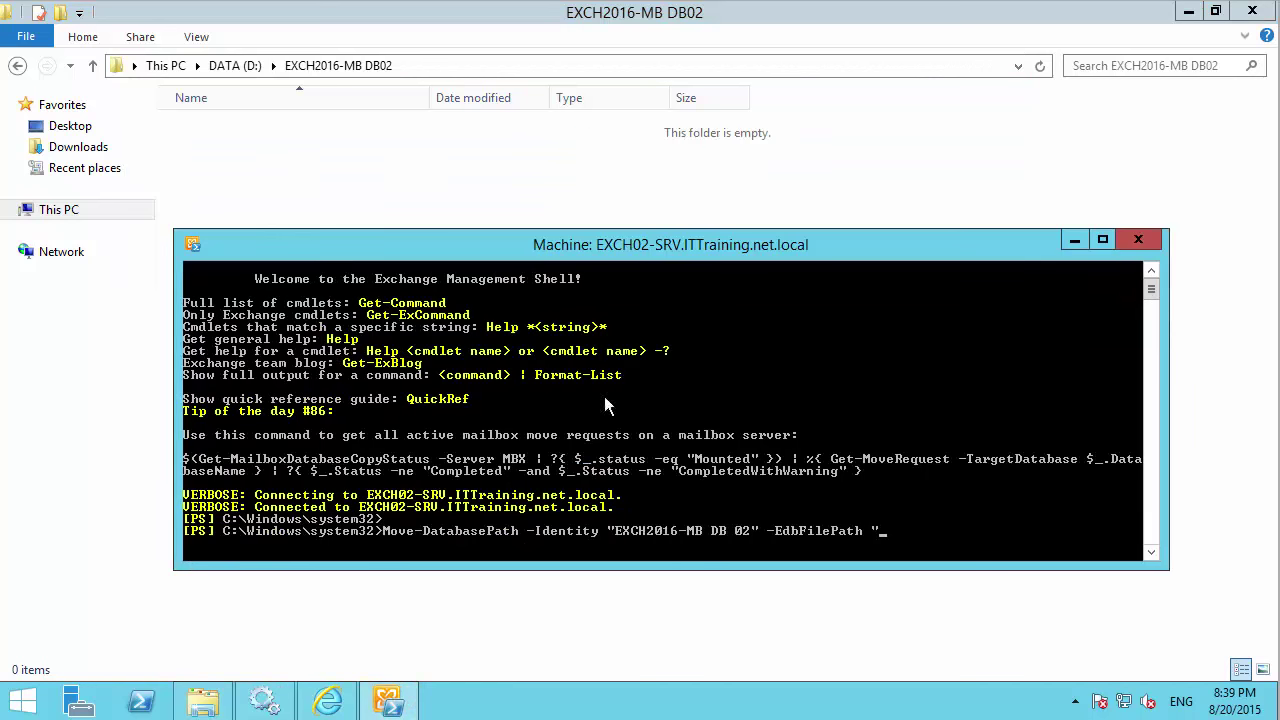
right_click(941, 521)
left_click(965, 573)
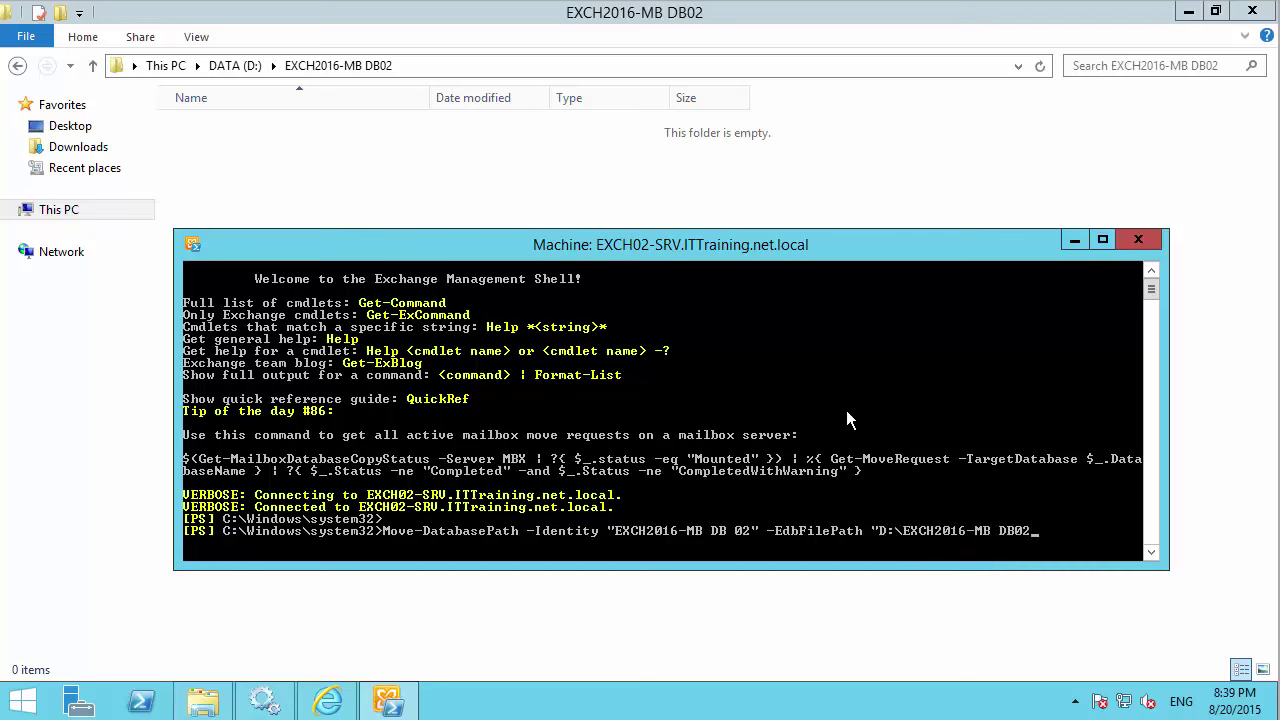
key("Left")
key("Left")
key("Left")
key("Left")
key("Left")
key("Left")
key("Left")
key("Left")
key("Left")
key("Left")
key("Left")
key("Left")
key("Left")
key("Left")
key("Left")
key("Left")
key("Left")
key("Left")
key("Left")
type("\"")
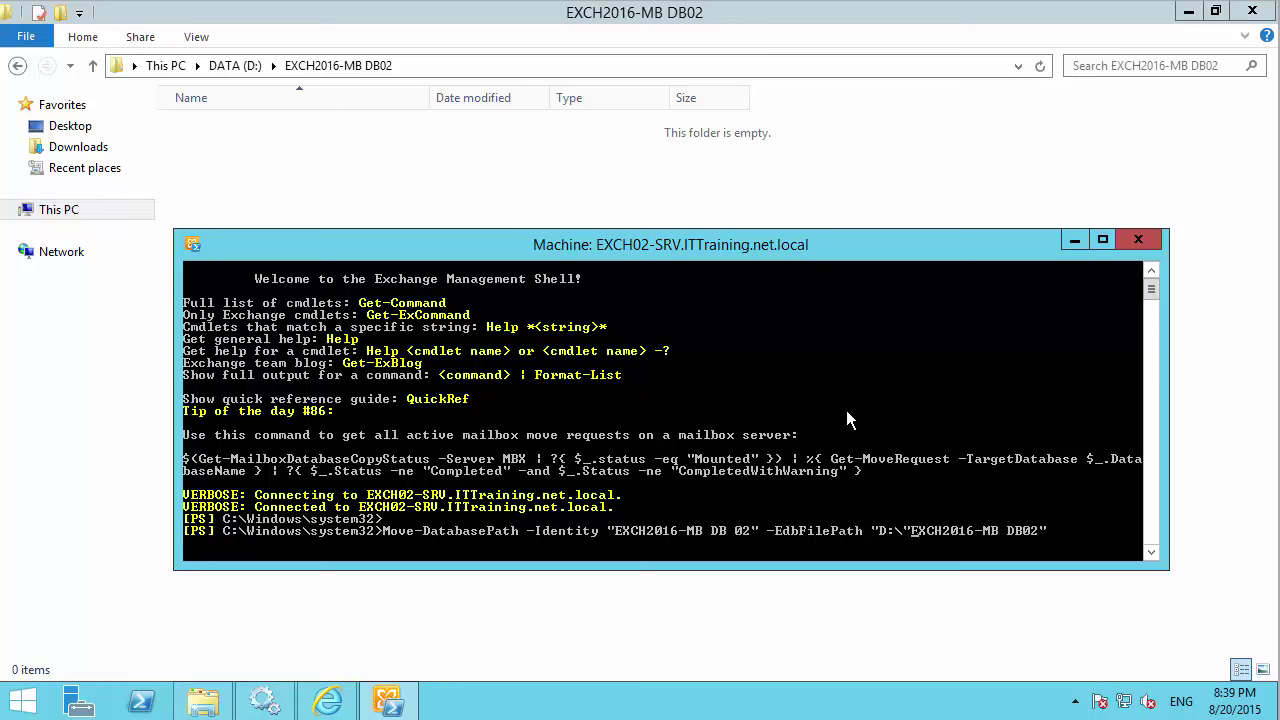
key("BackSpace")
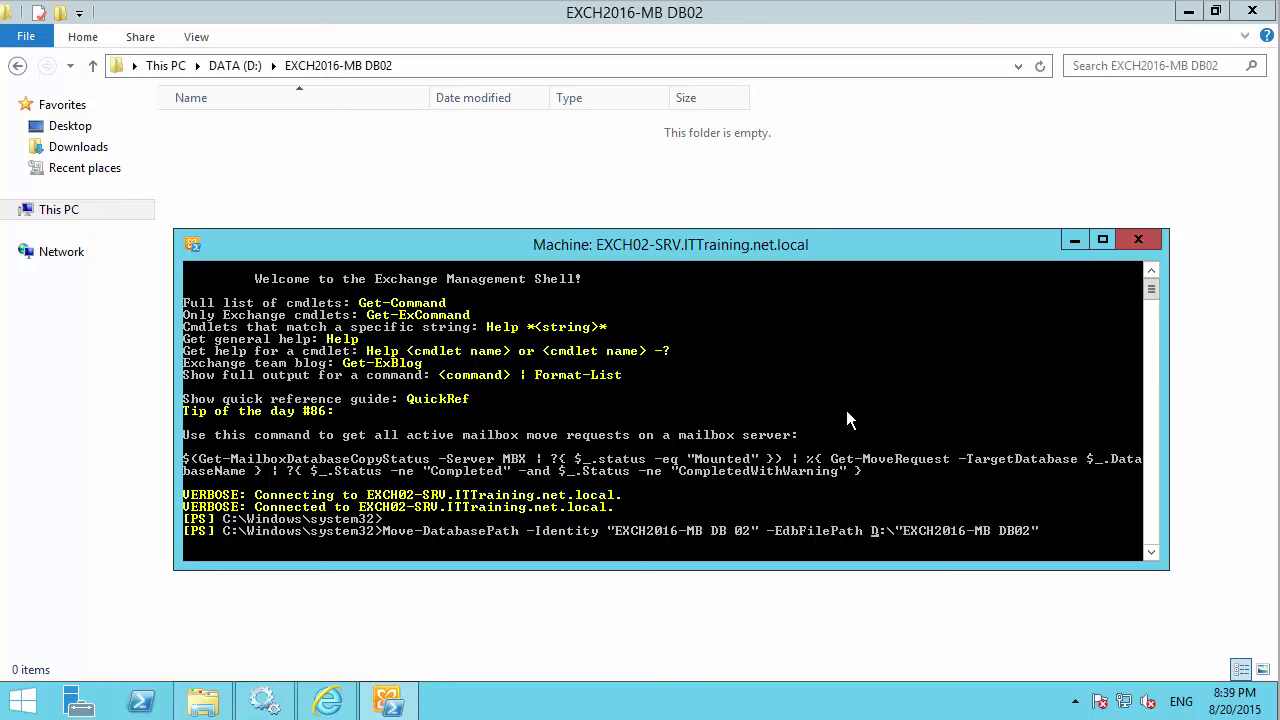
key("Right")
type("\\")
Open EXCH2016-MB DB03 and select the EXCH2016-MB DB 02.edb file name for copying.
left_click(16, 69)
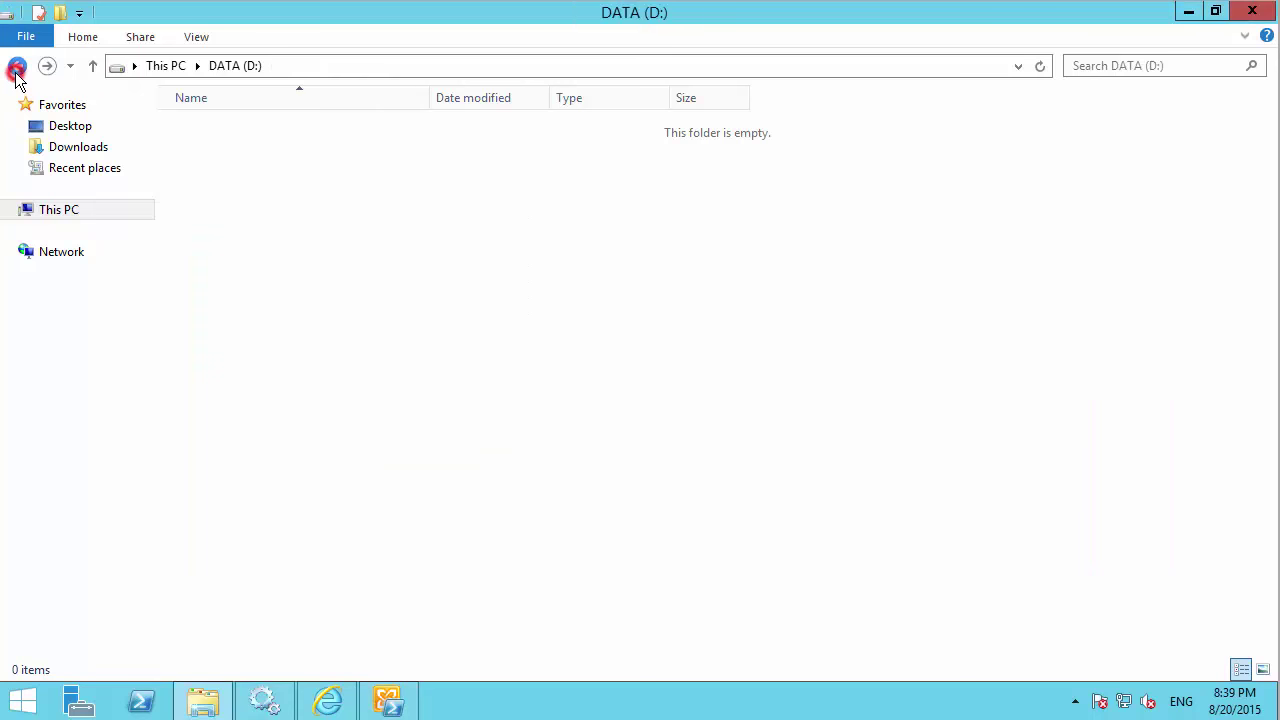
double_click(247, 249)
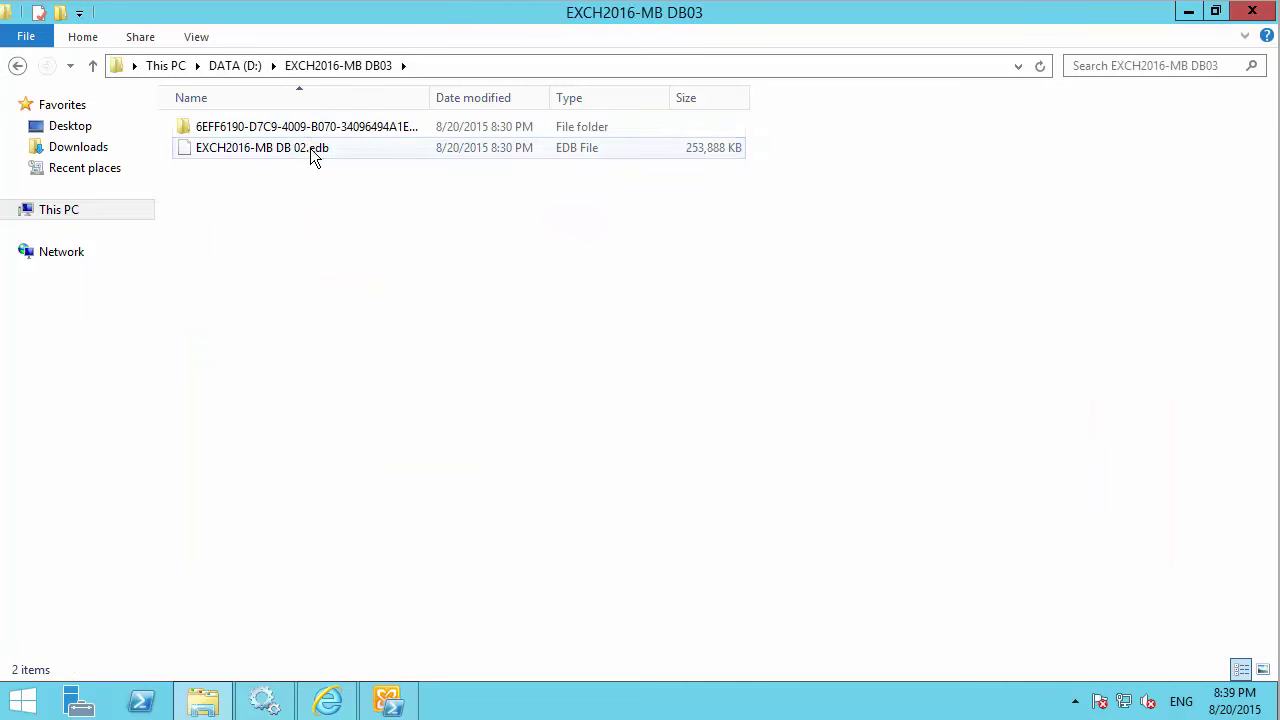
left_click(313, 148)
key("F2")
key("ctrl+c")
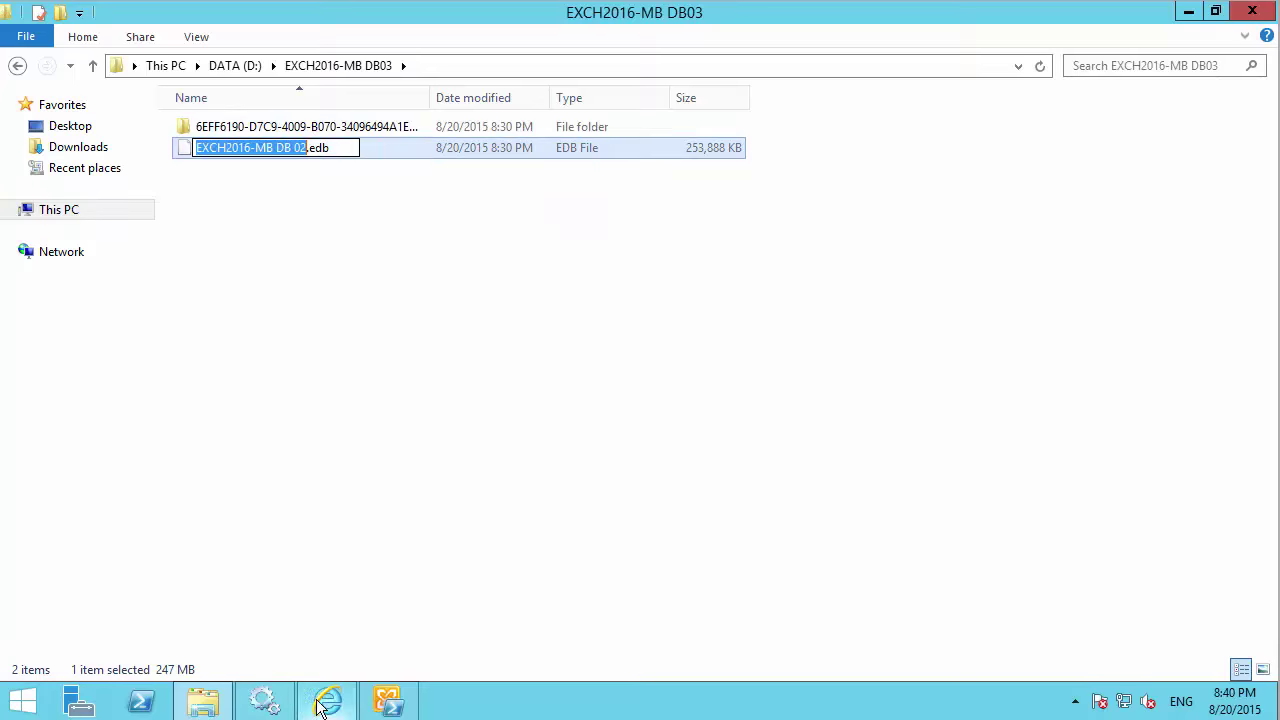
left_click(203, 700)
Complete the EDB path as "EXCH2016-MB DB 02.edb" in the DB02 folder, with corrected quoting.
right_click(931, 499)
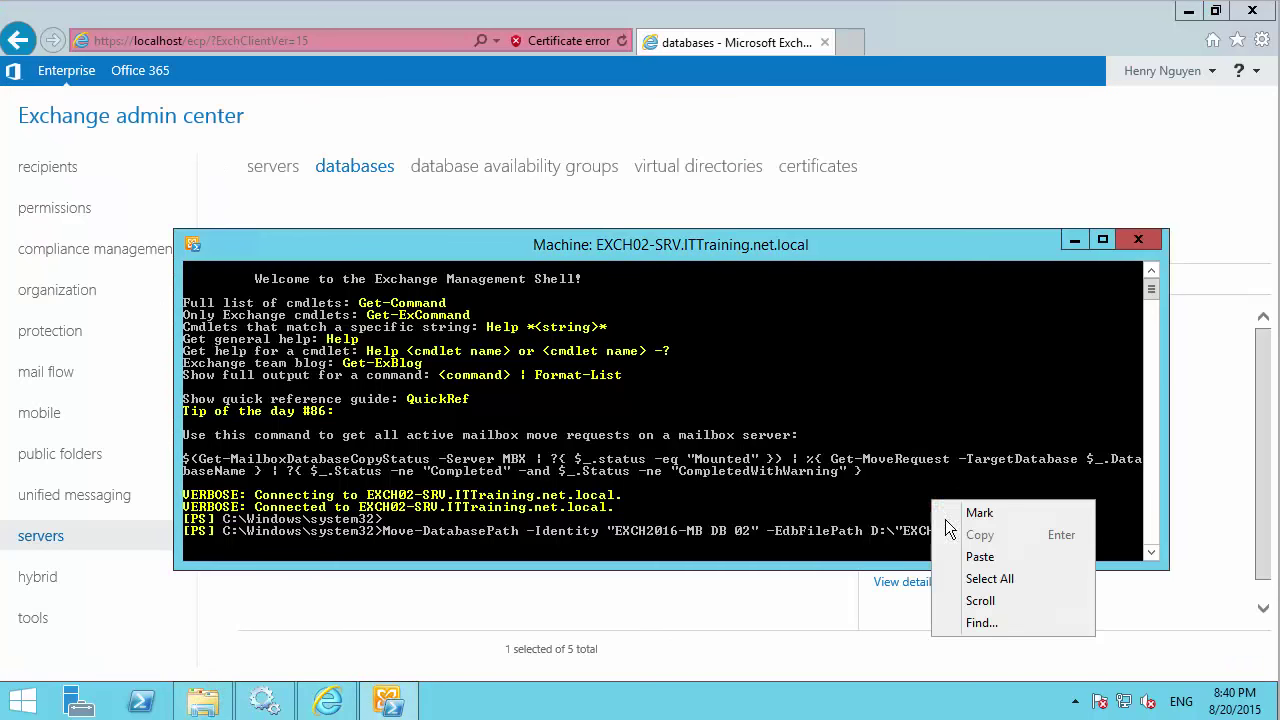
left_click(962, 557)
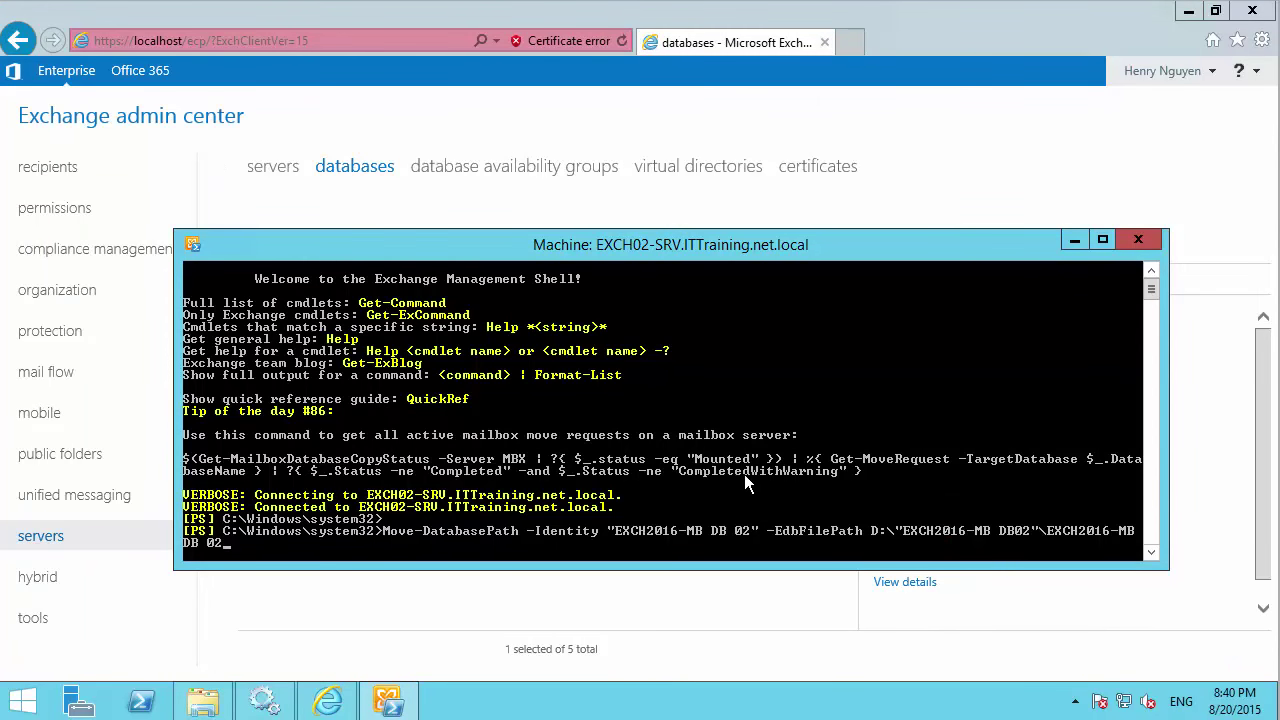
type(".edb")
key("Left")
key("Left")
key("Left")
key("Left")
key("Left")
key("Left")
key("Left")
key("Left")
key("Left")
key("Left")
key("Left")
key("Left")
key("Left")
key("Left")
key("Left")
key("Left")
key("Left")
key("Left")
key("Left")
type("\"")
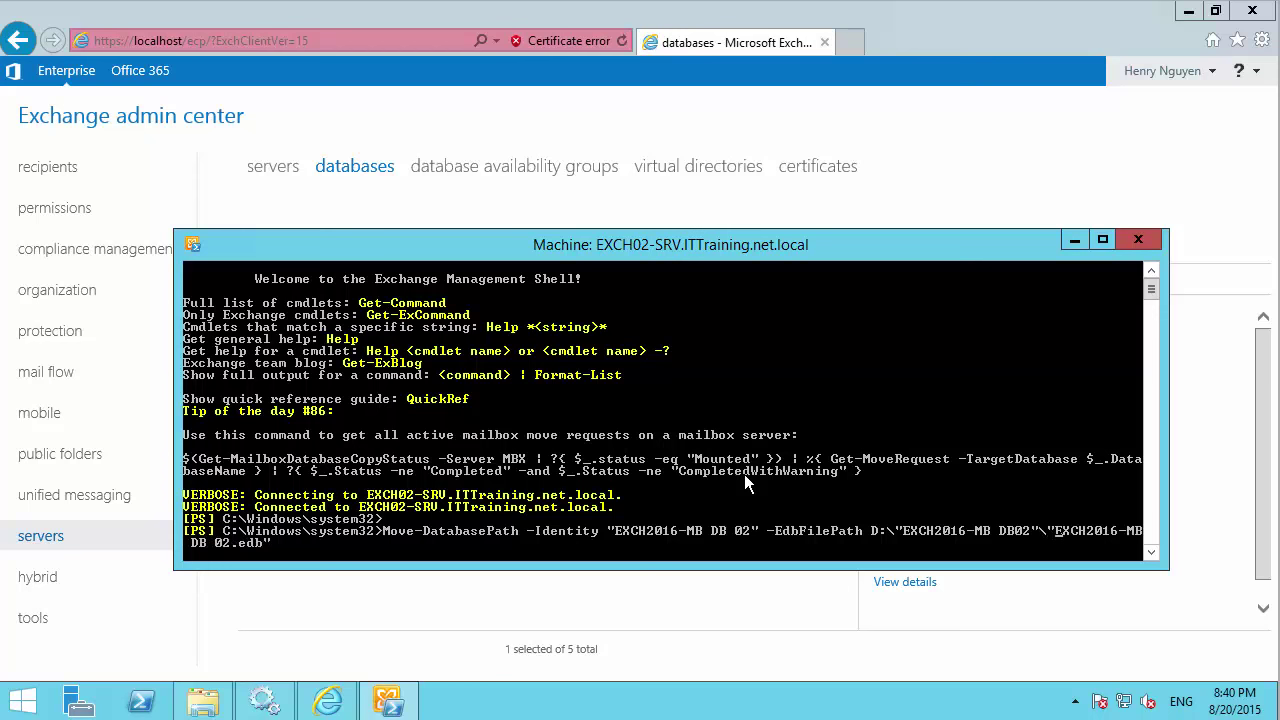
key("Right")
key("Right")
key("Right")
key("Right")
key("Right")
key("Right")
key("Right")
Maximize the shell and add the -LogFolderPath parameter to the command.
left_click(1100, 241)
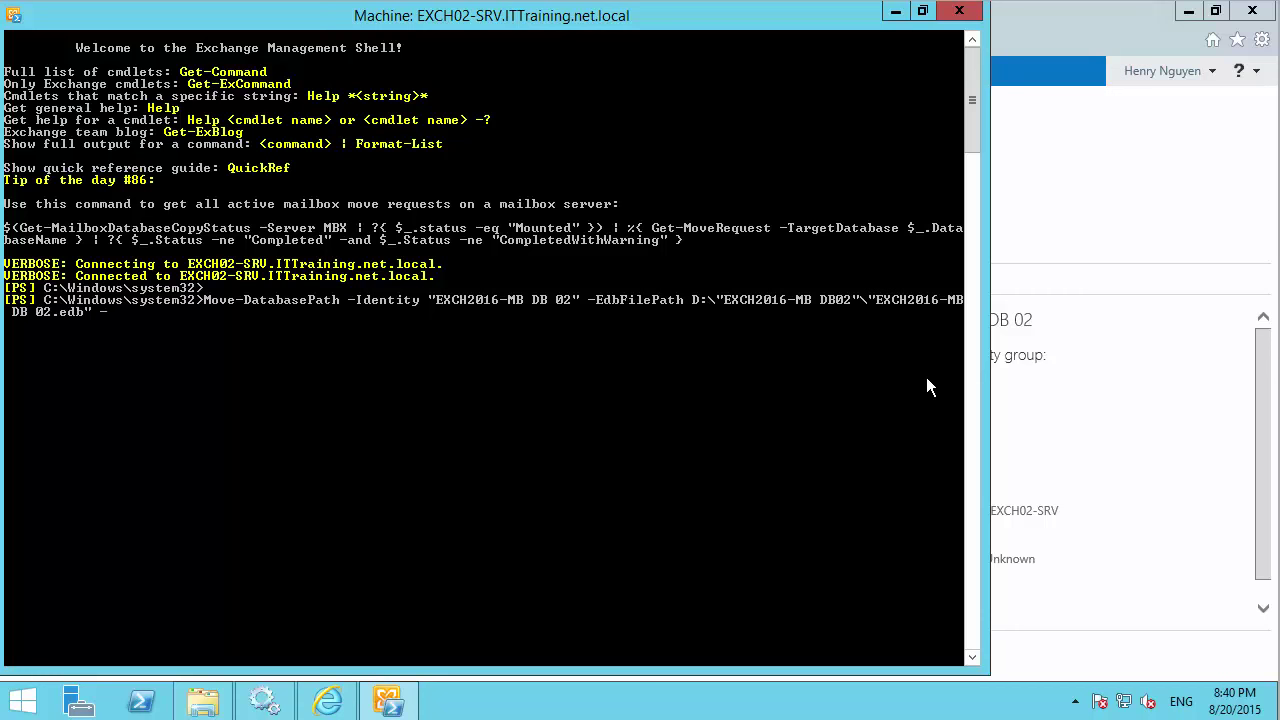
type("L")
key("Tab")
left_click(203, 700)
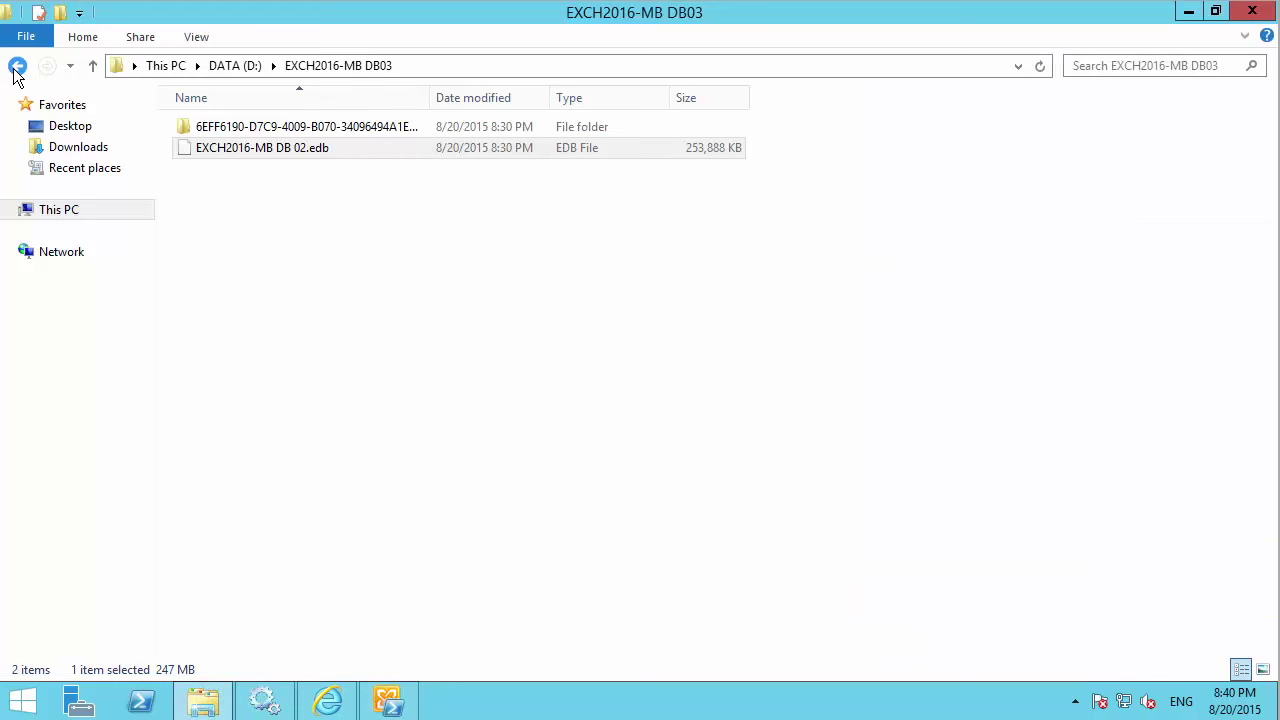
Open the empty EXCH2016-EXL DB 02 folder on D: and copy its path.
left_click(16, 66)
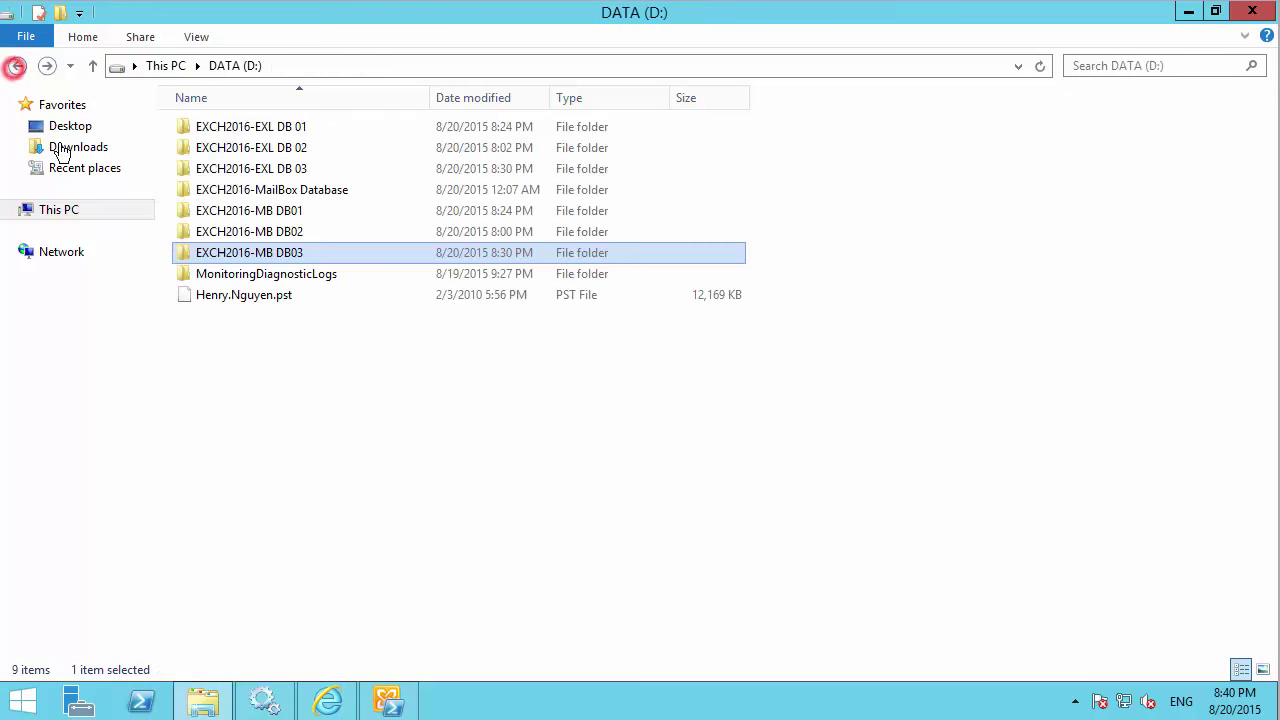
double_click(277, 148)
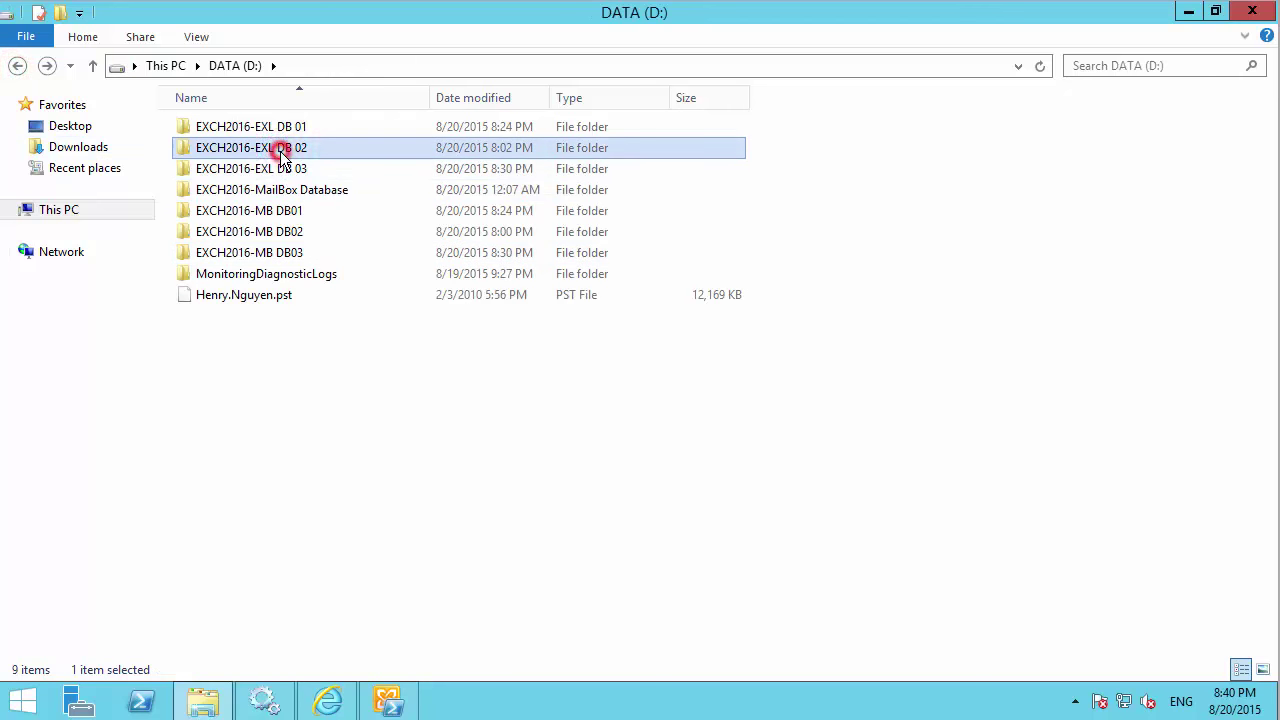
left_click(443, 66)
key("ctrl+c")
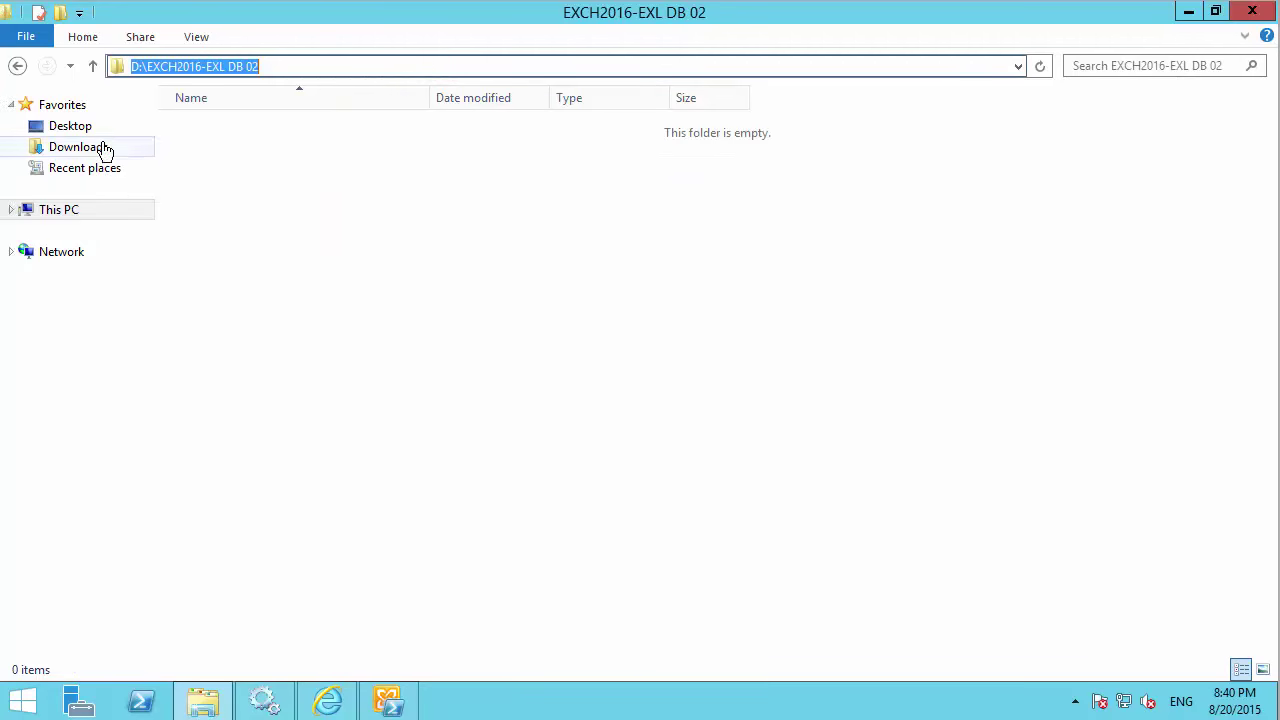
left_click(203, 700)
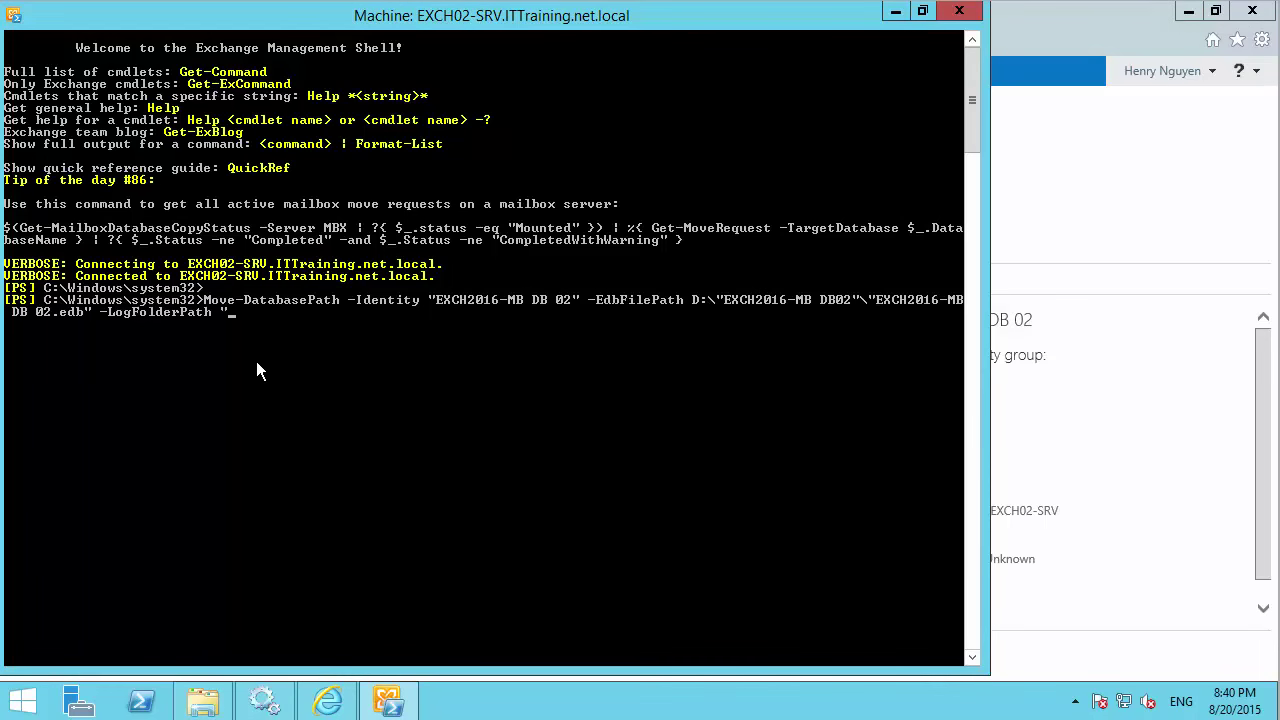
Set the log folder to D:\"EXCH2016-EXL DB 02" with fixed quotes and run Move-DatabasePath.
right_click(240, 362)
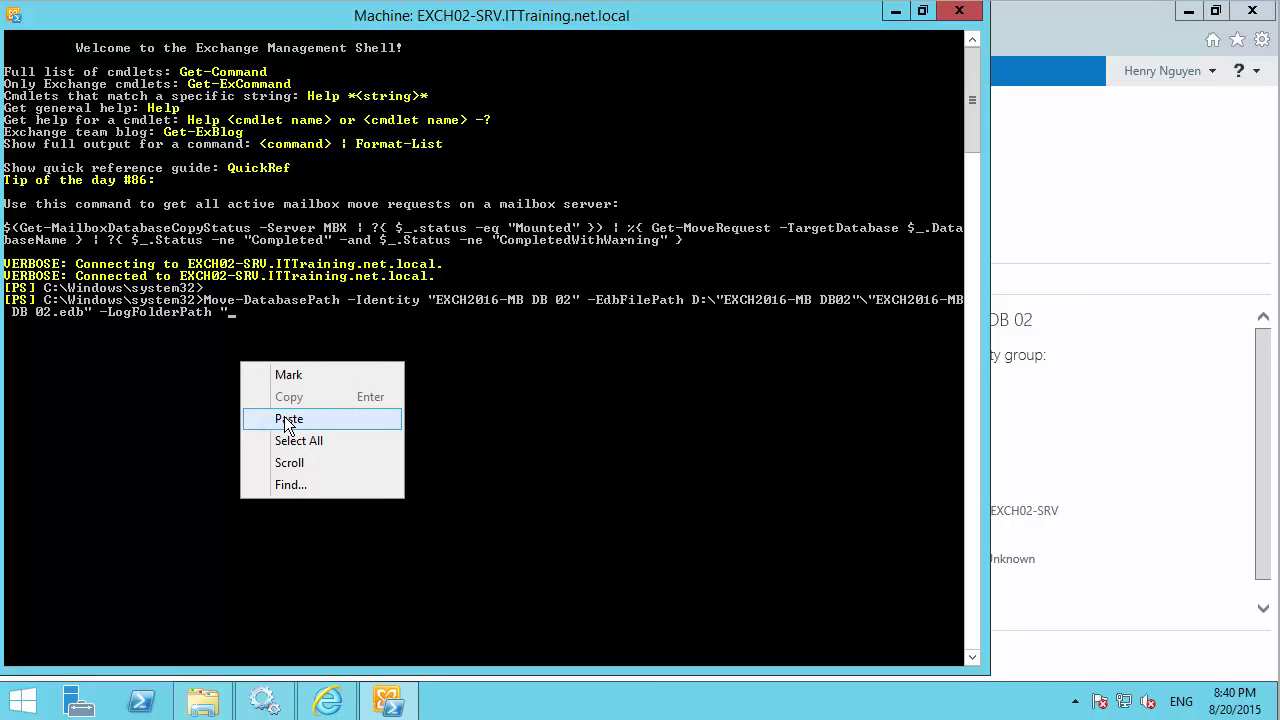
left_click(288, 419)
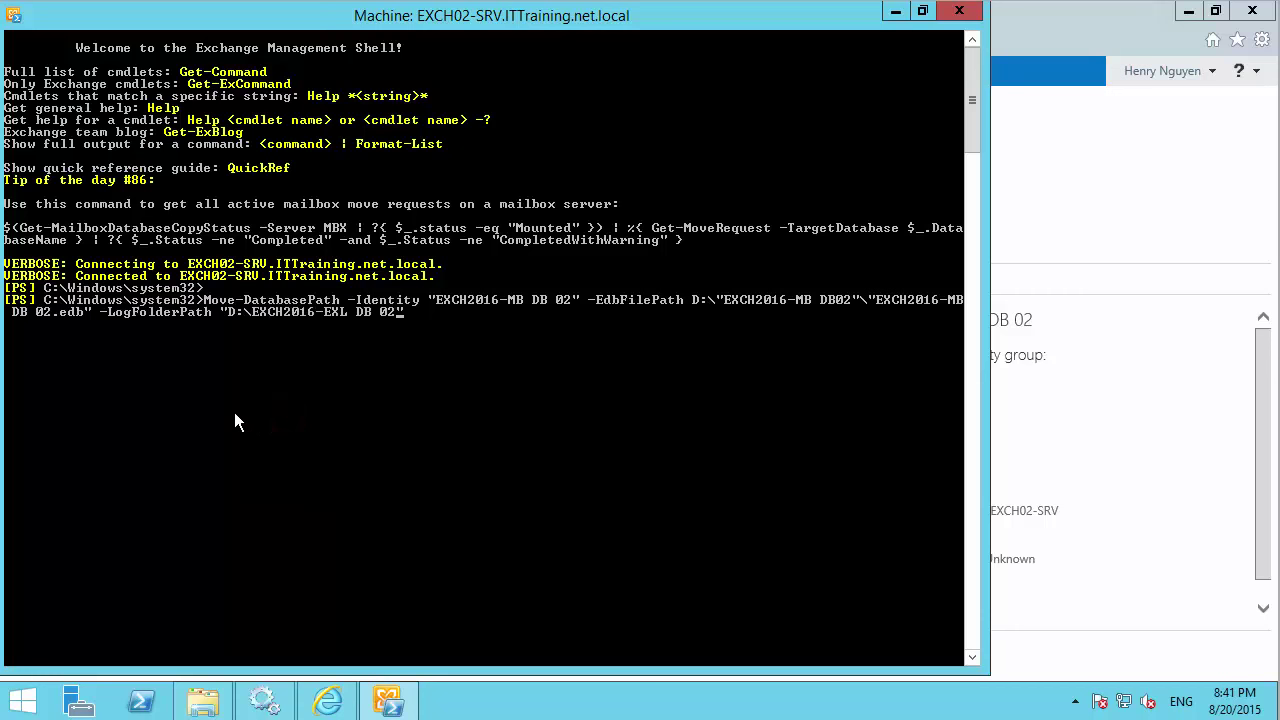
key("Left")
key("Left")
key("Left")
key("BackSpace")
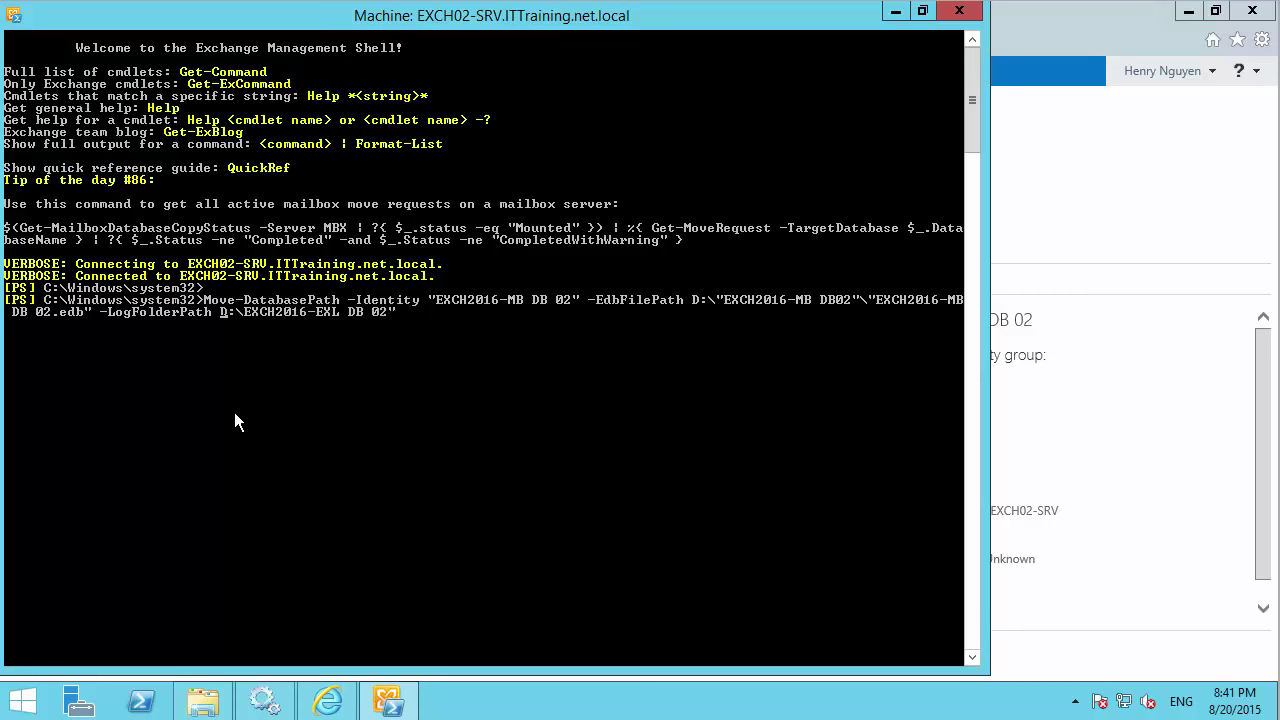
key("Right")
key("Right")
key("Right")
type("\"")
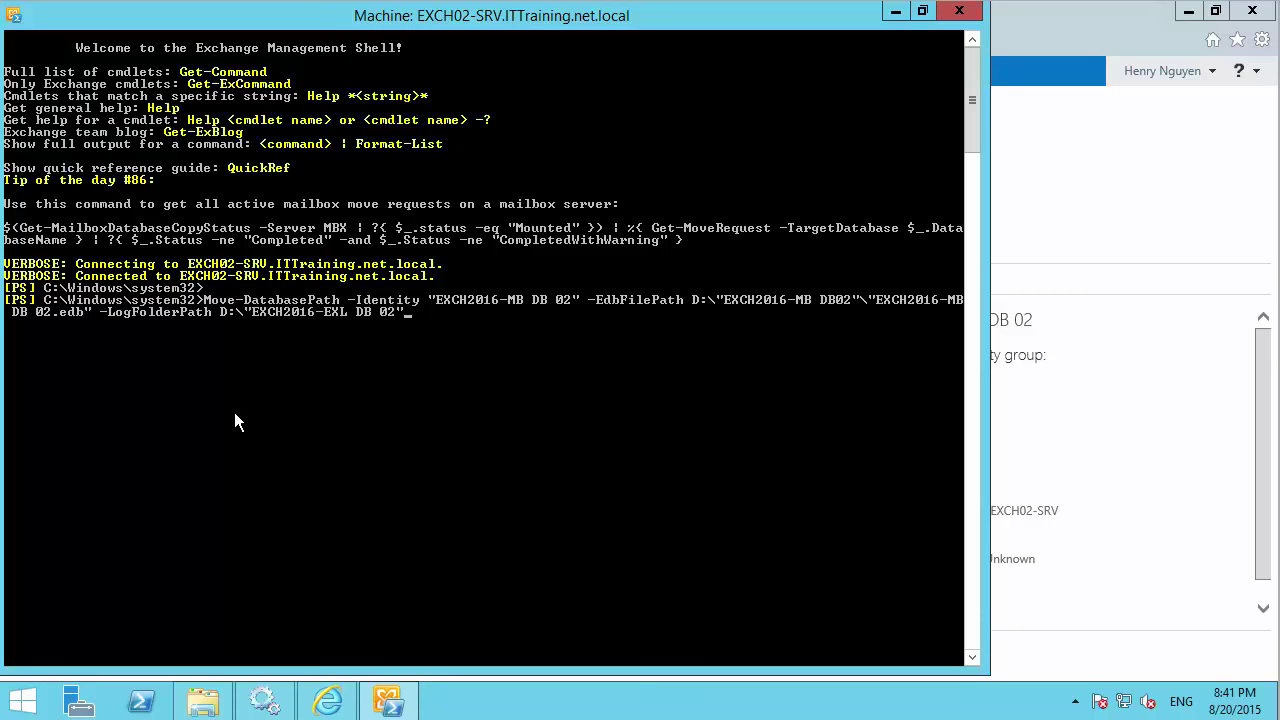
key("Return")
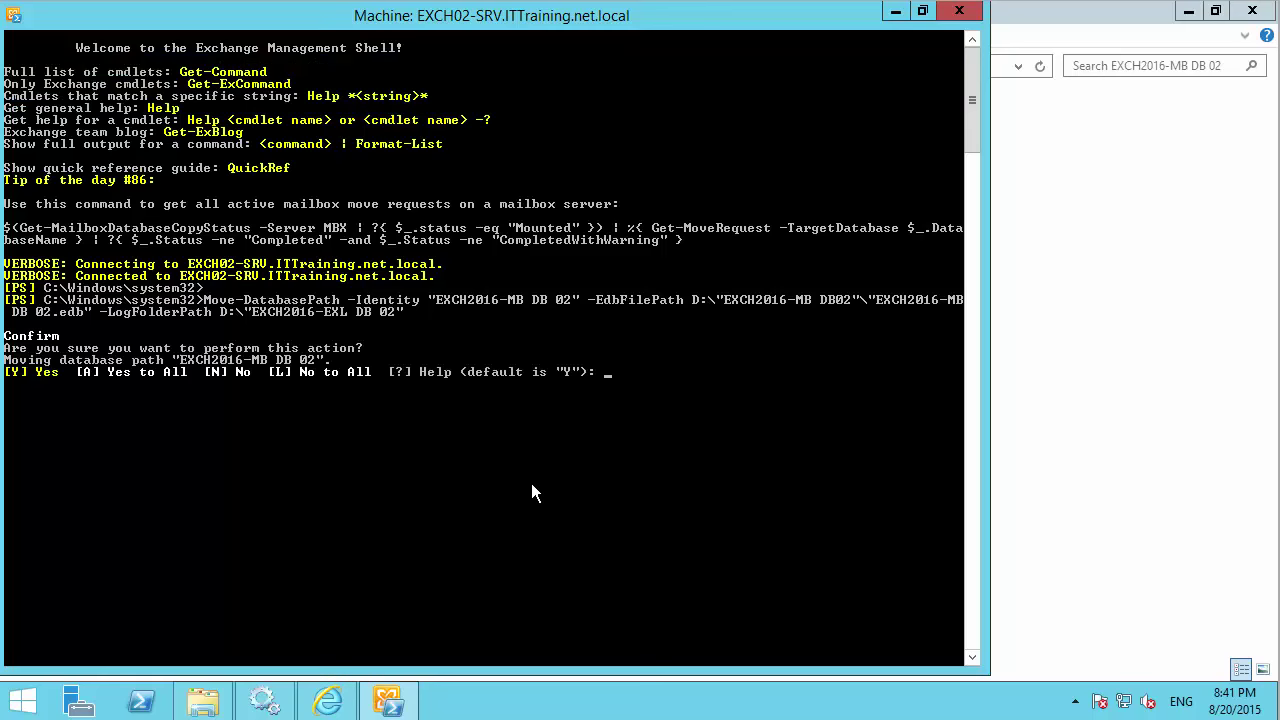
Answer Y to both prompts, confirming the path move and the temporary dismount.
type("Y")
key("Return")
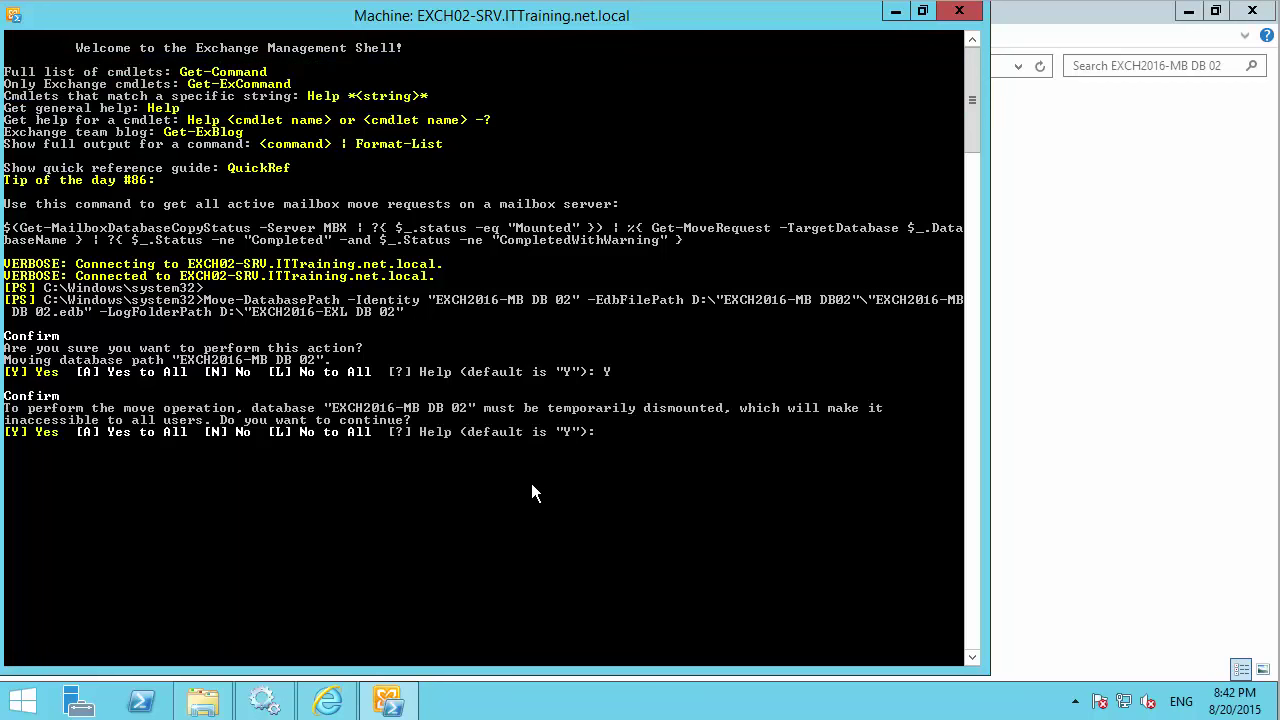
type("Y")
key("Return")
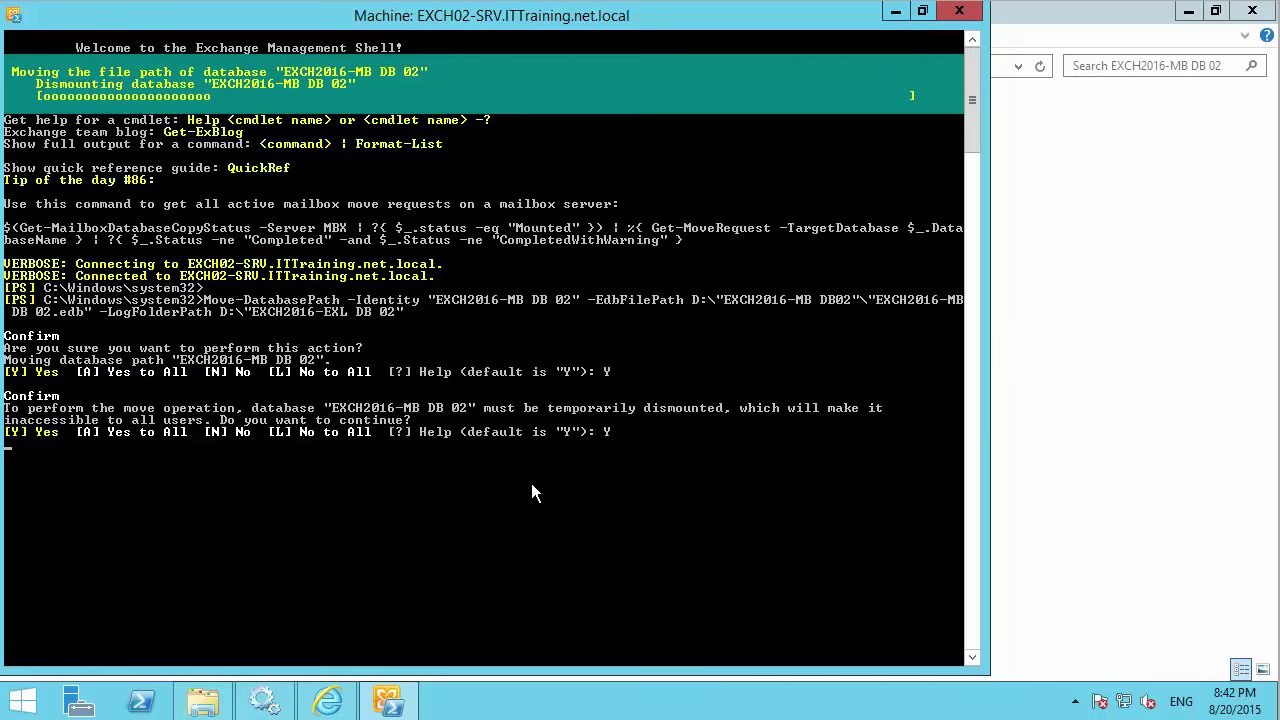
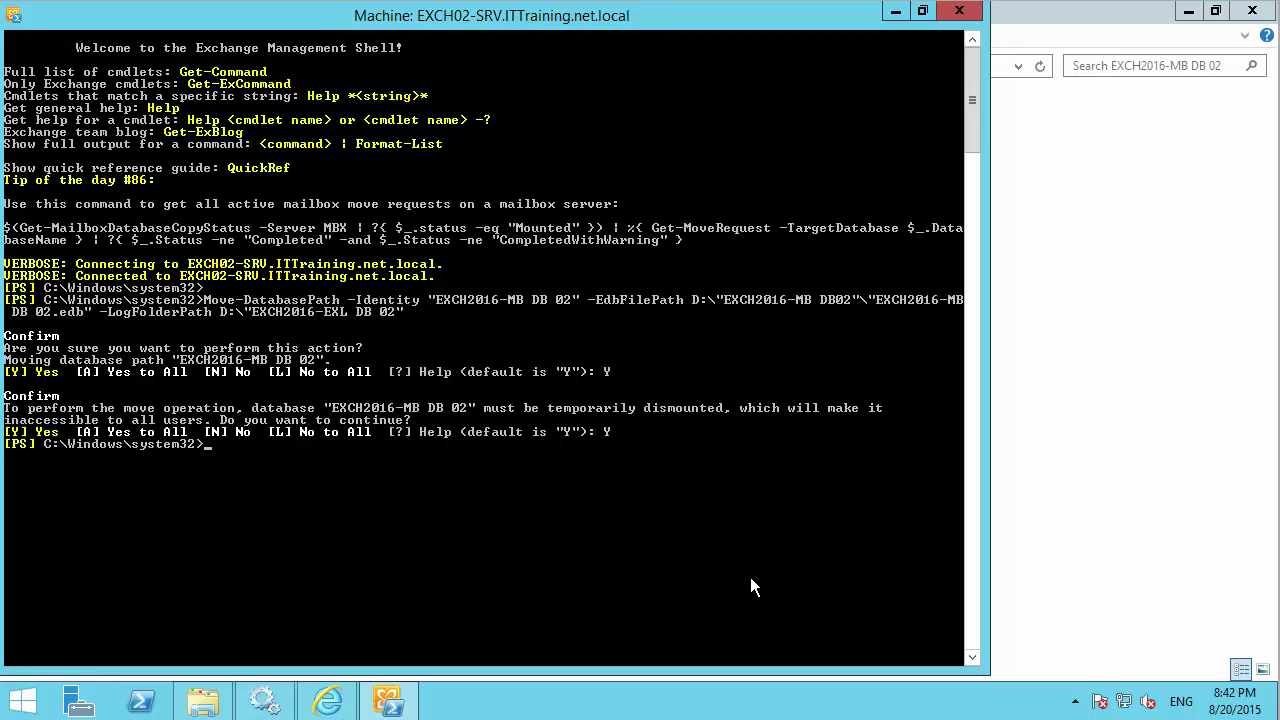
Open EXCH2016-MB DB 02's properties, confirm the path reads D:\EXCH2016-MB DB02, and cancel.
left_click(900, 14)
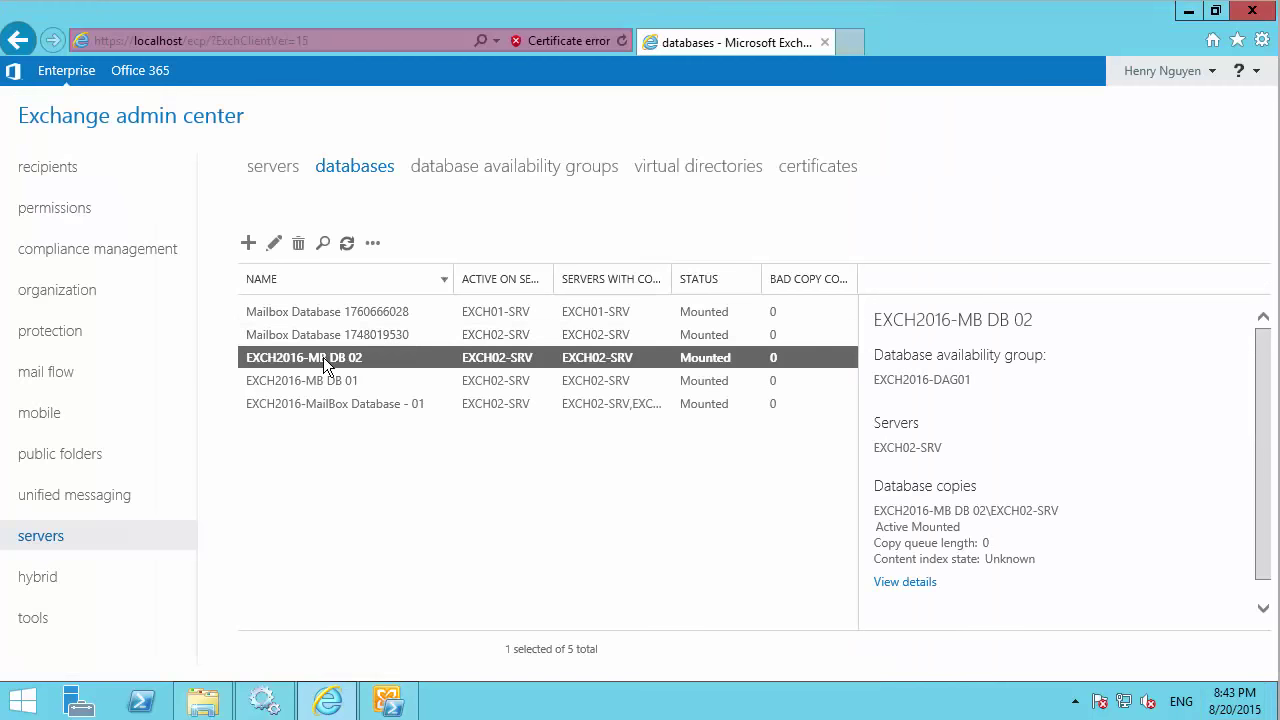
left_click(274, 244)
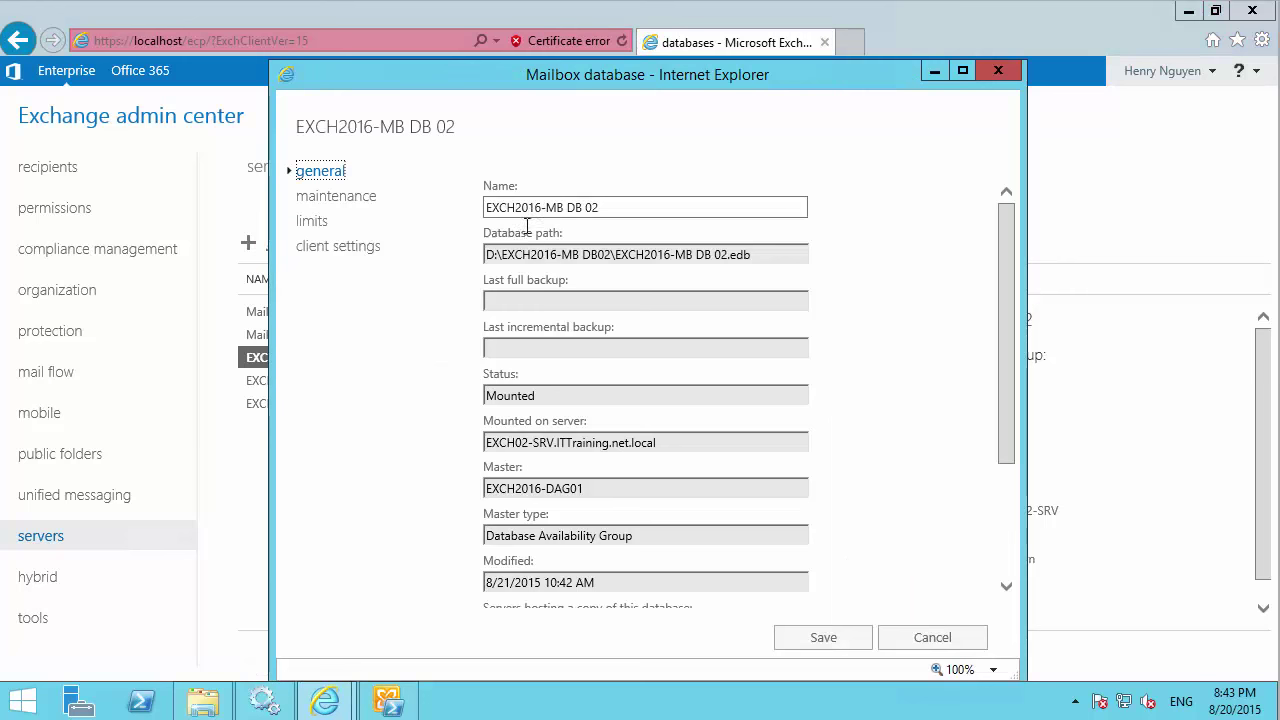
triple_click(754, 252)
left_click(931, 637)
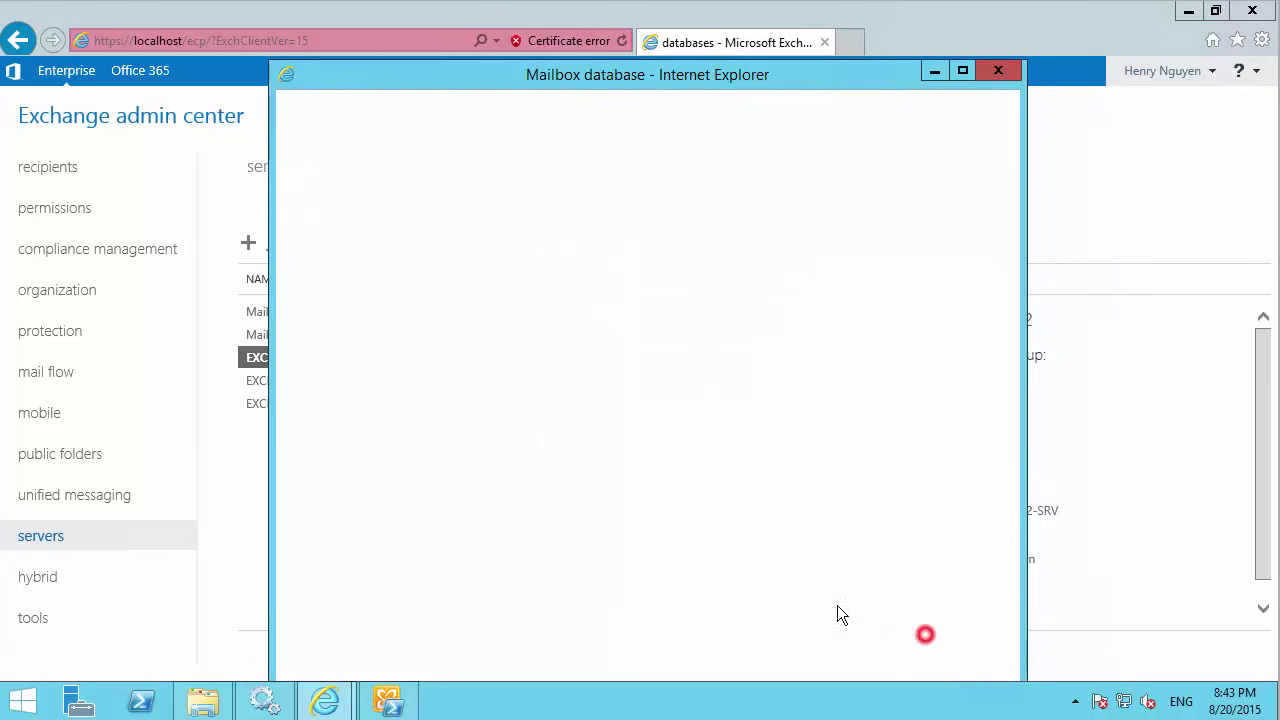
left_click(203, 700)
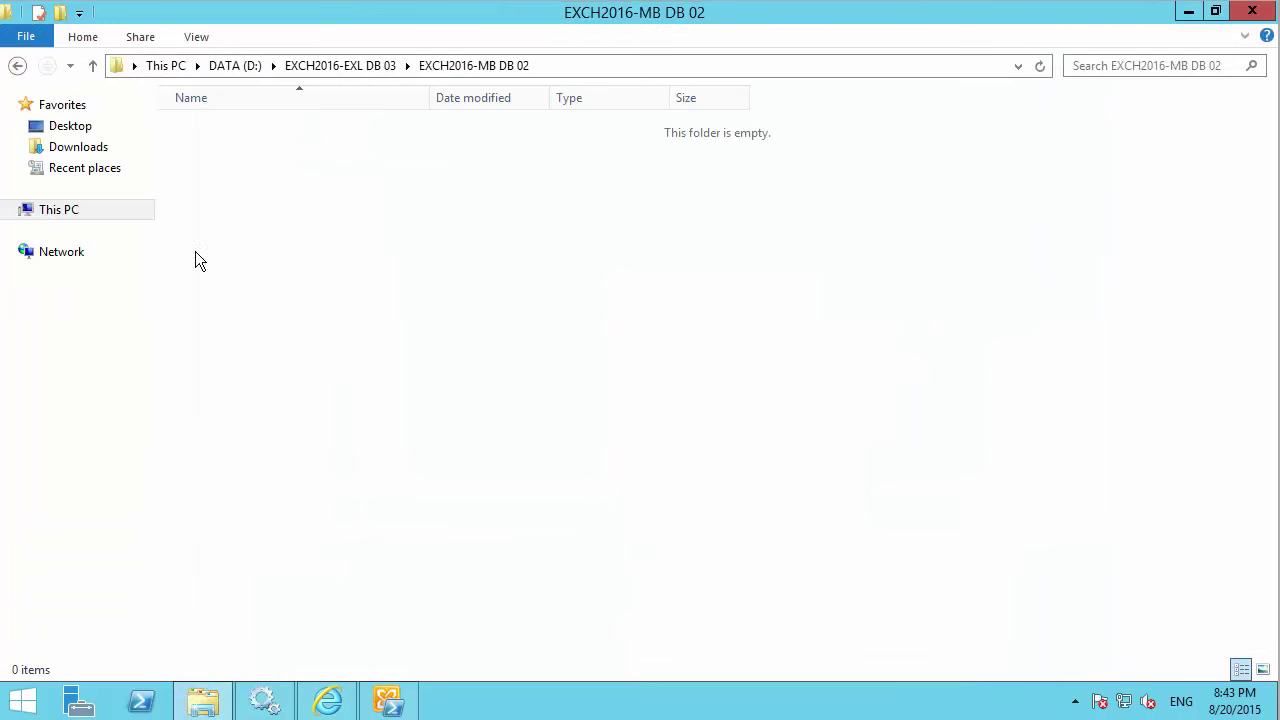
Browse the EXCH2016-EXL DB 03 and EXCH2016-EXL DB 02 folders on DATA (D:).
left_click(90, 211)
left_click(743, 292)
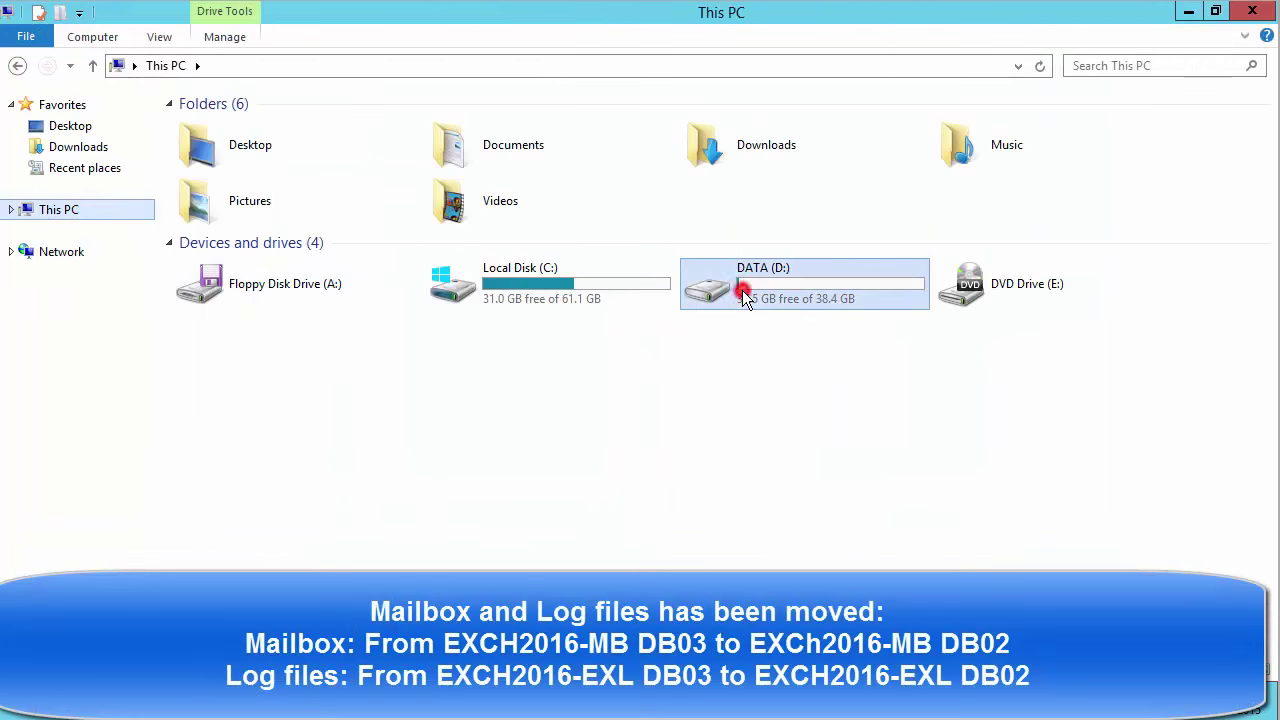
double_click(743, 292)
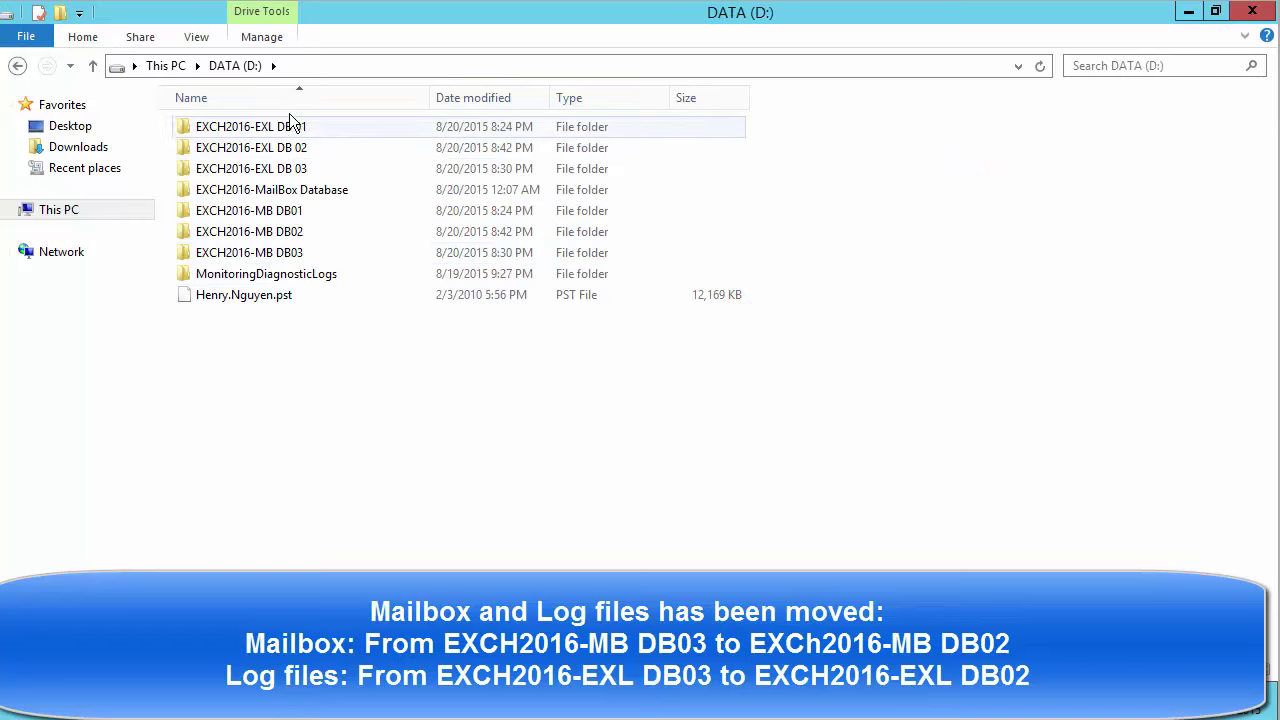
left_click(259, 172)
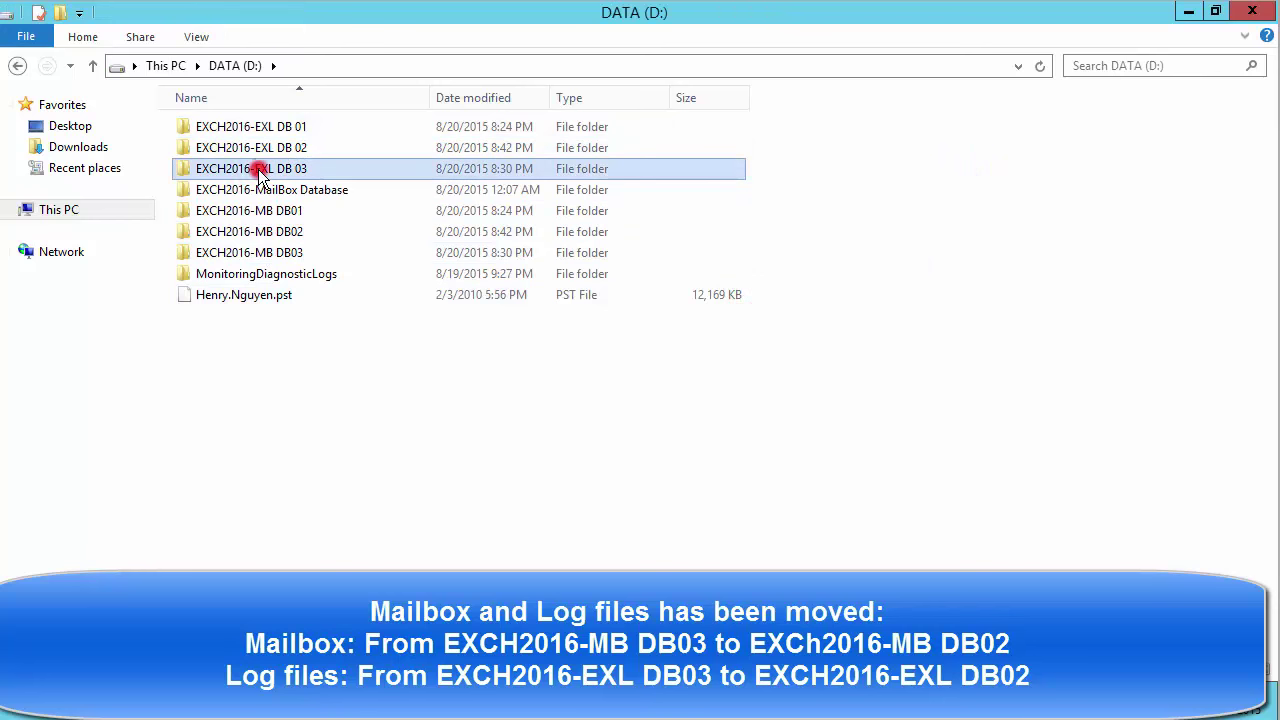
double_click(259, 172)
left_click(17, 65)
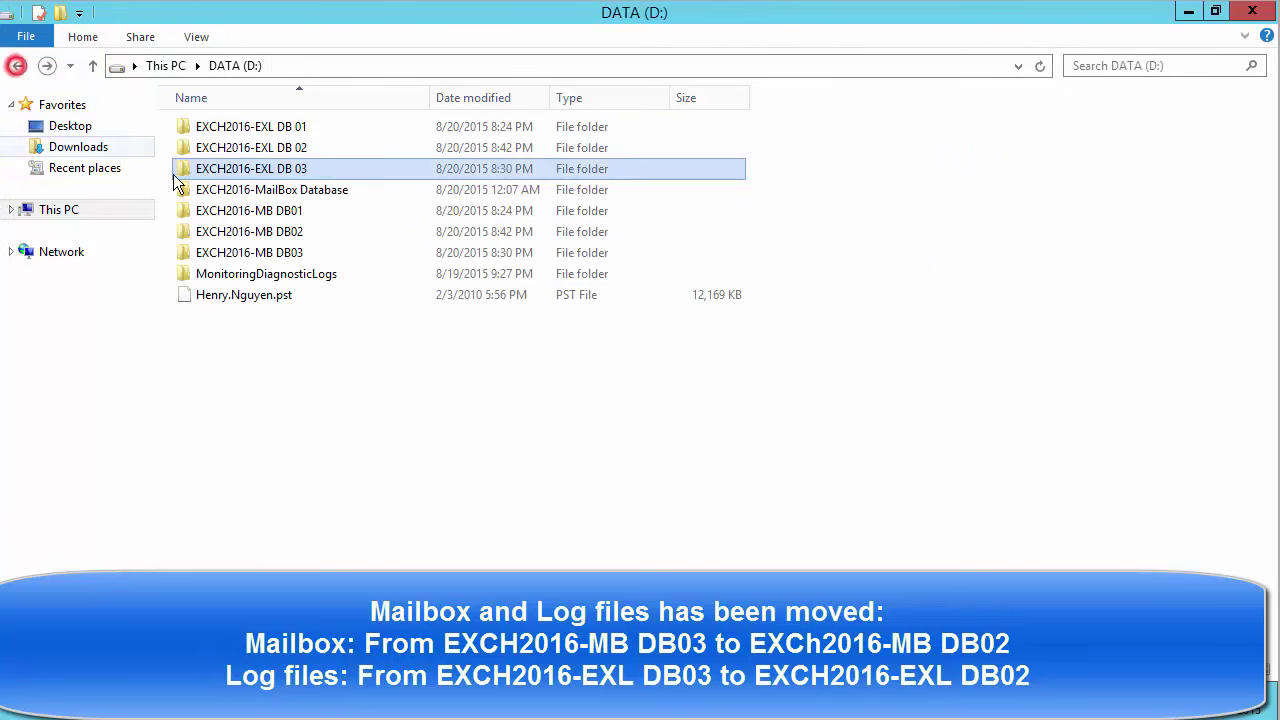
double_click(244, 150)
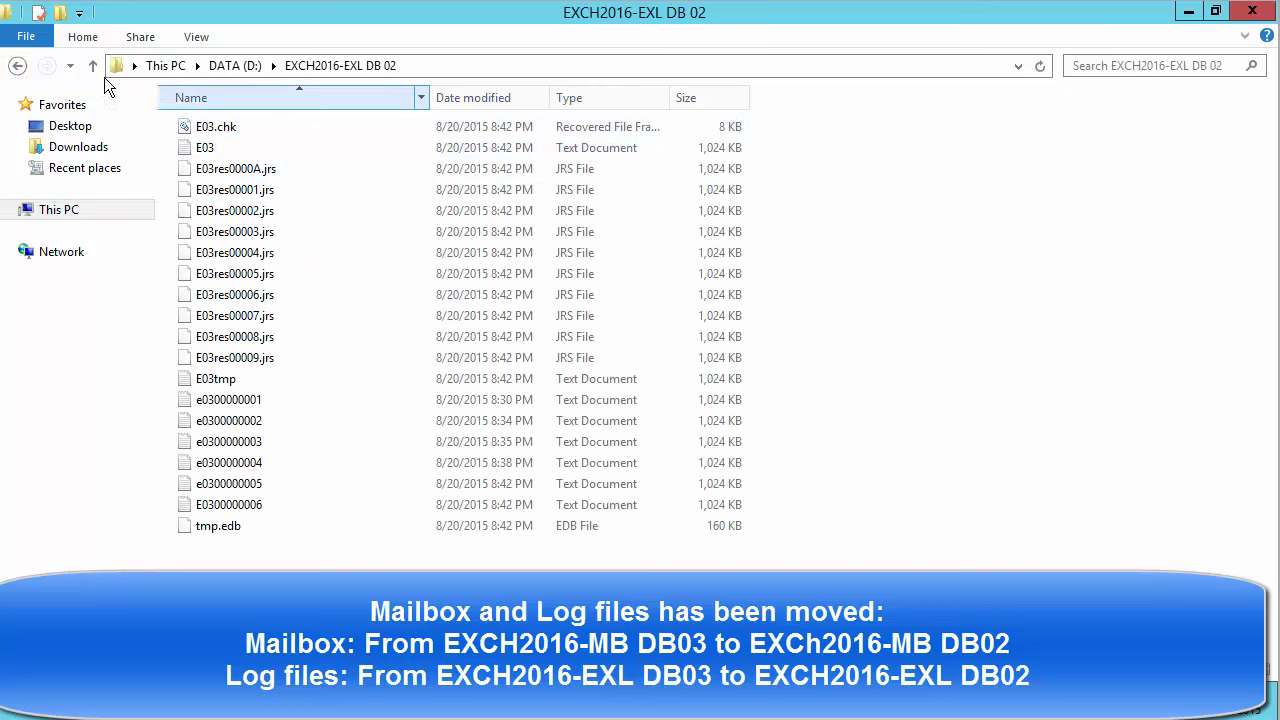
left_click(17, 65)
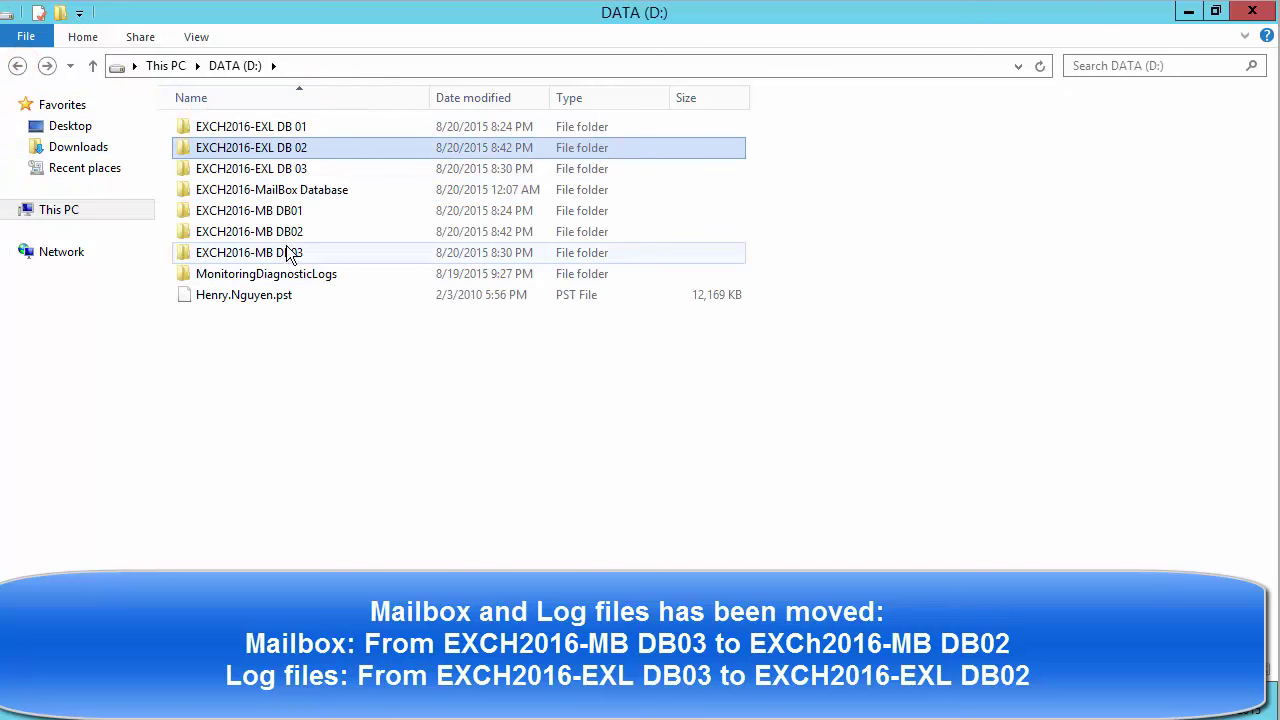
Confirm EXCH2016-MB DB 02.edb sits in EXCH2016-MB DB02, inspect EXCH2016-MB DB03, then close Explorer.
double_click(200, 232)
left_click(280, 129)
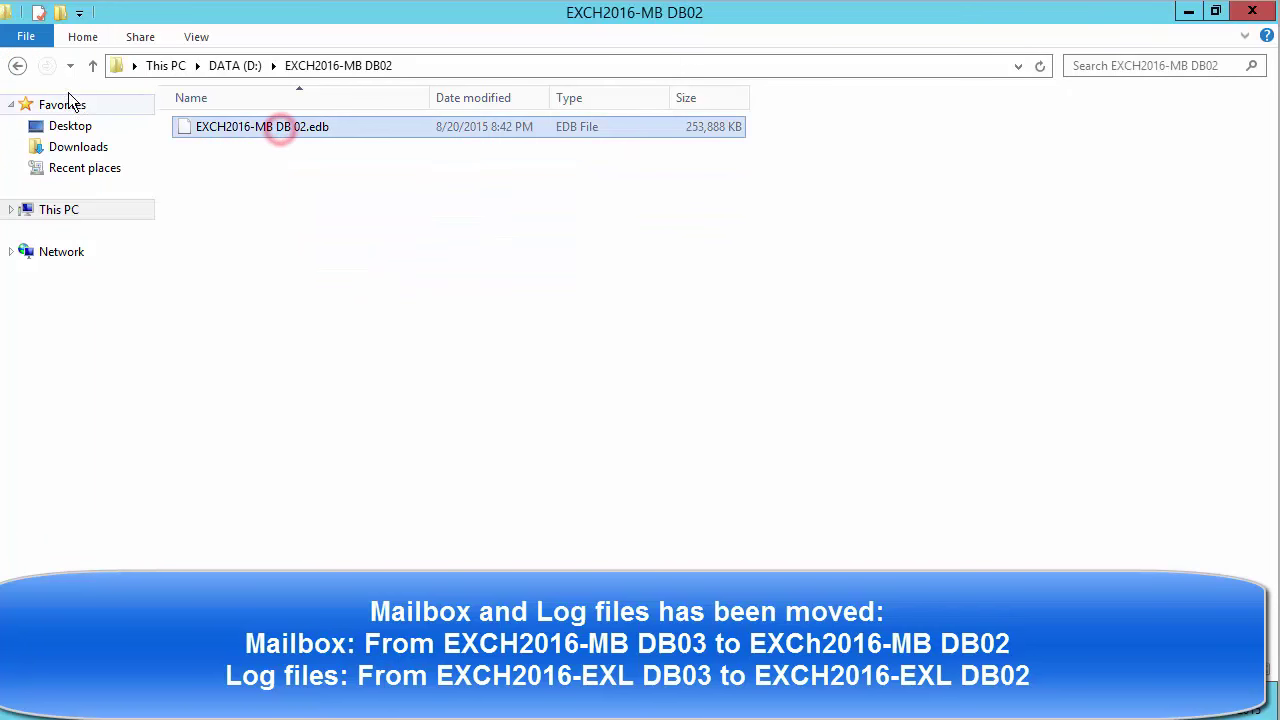
left_click(17, 65)
left_click(270, 254)
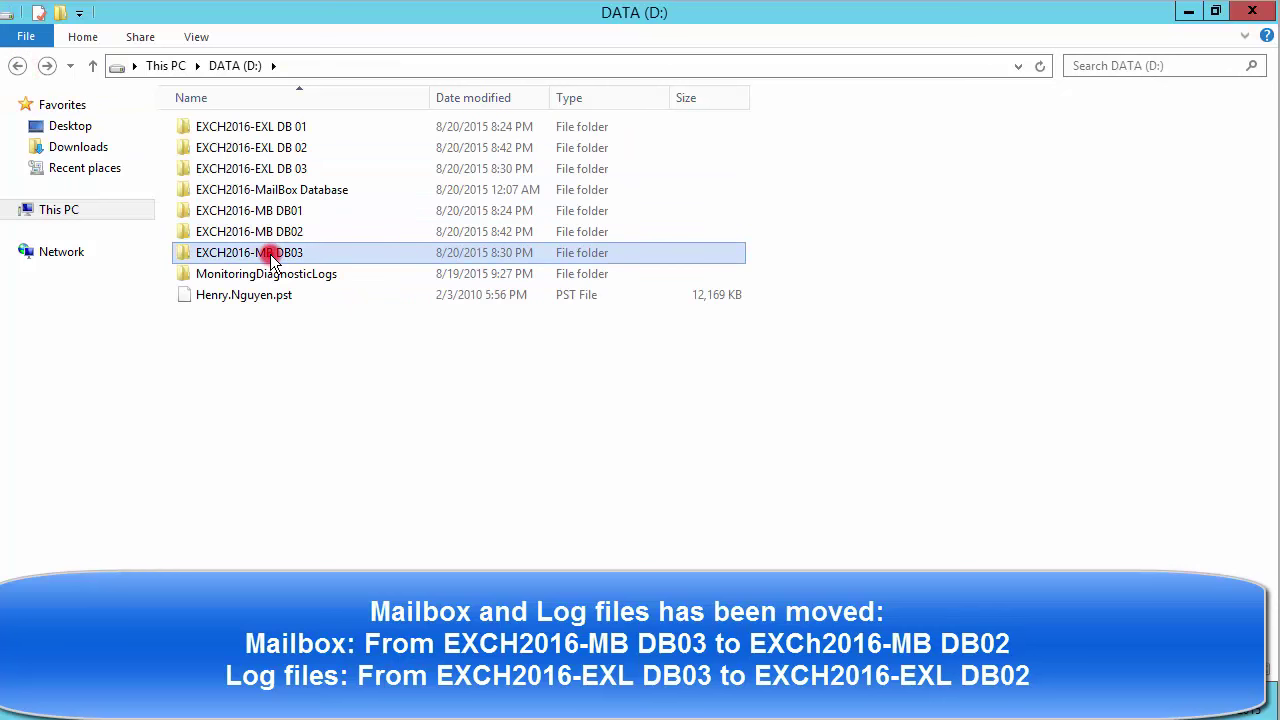
double_click(270, 254)
double_click(268, 126)
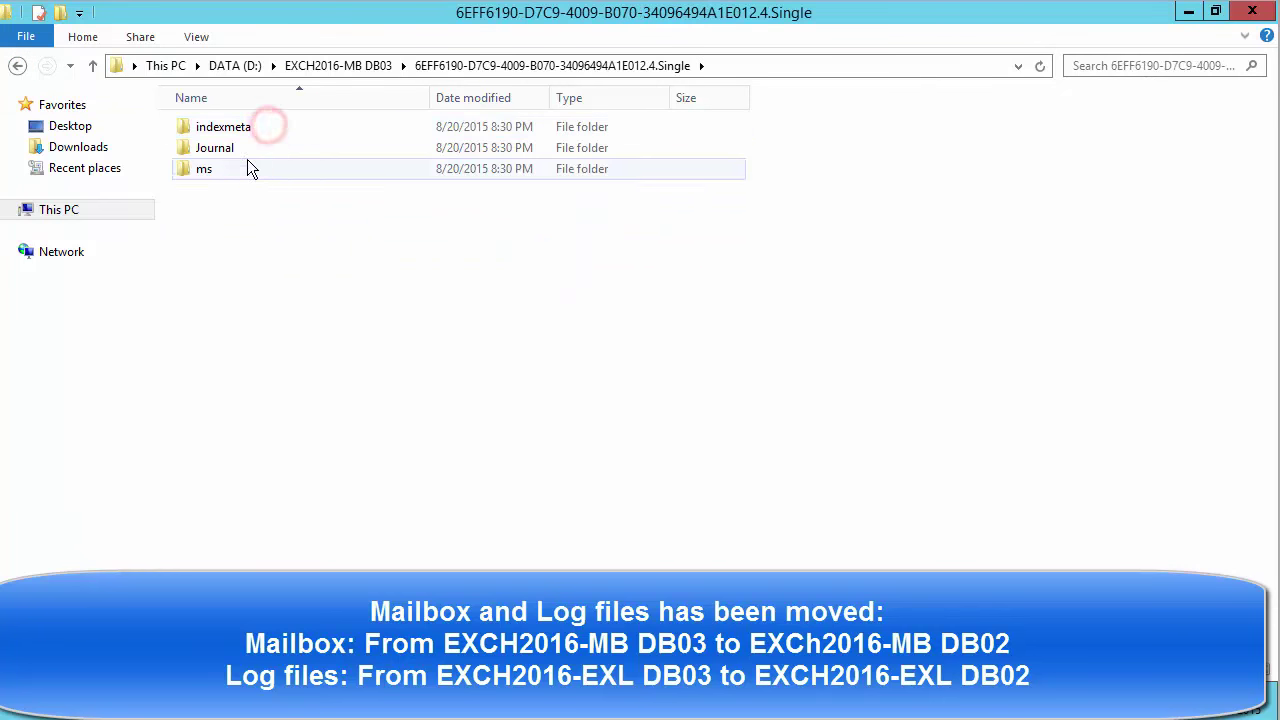
left_click(17, 65)
left_click(17, 65)
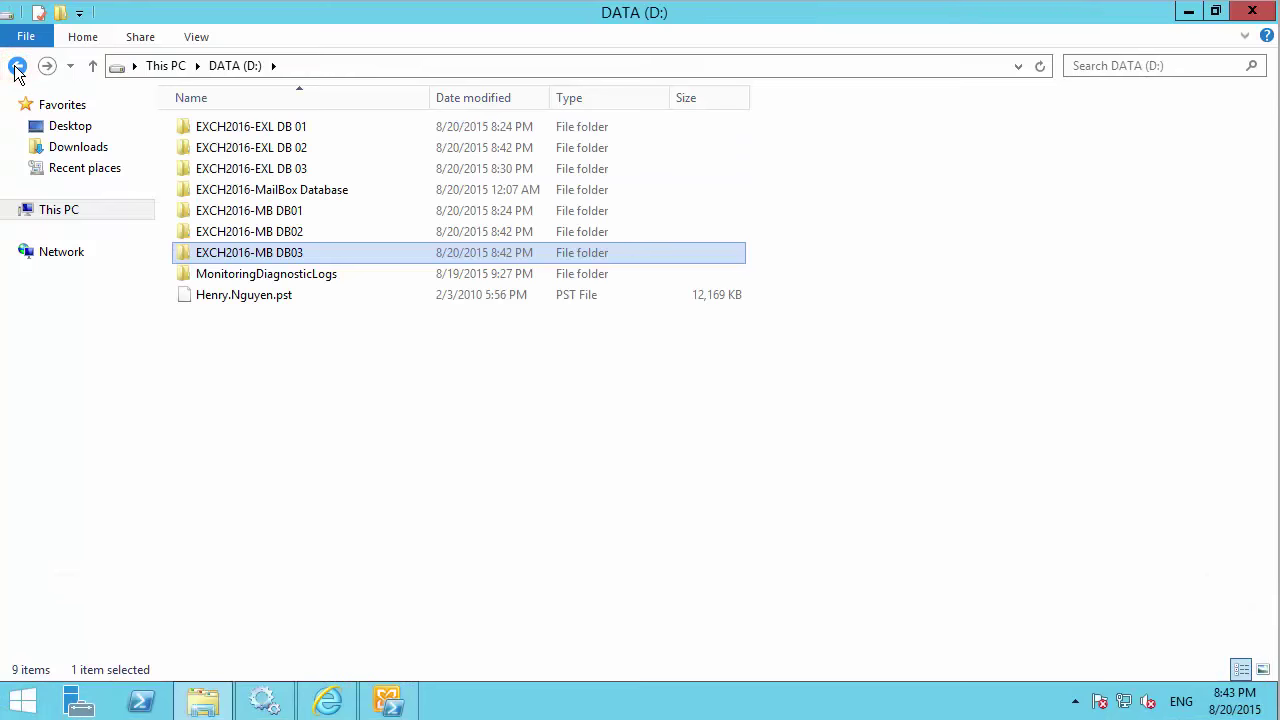
left_click(1251, 11)
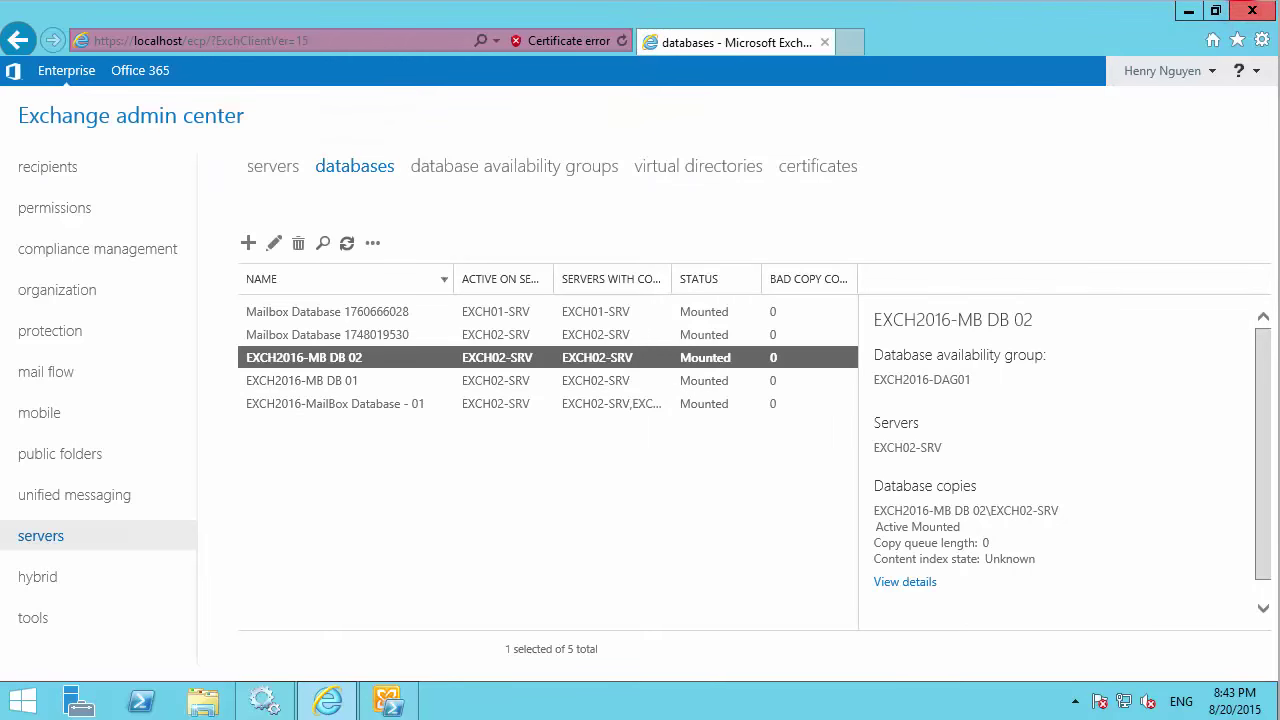
Run Get-MailboxDatabase to list databases and servers, then close the shell and minimise Internet Explorer.
key("alt+Tab")
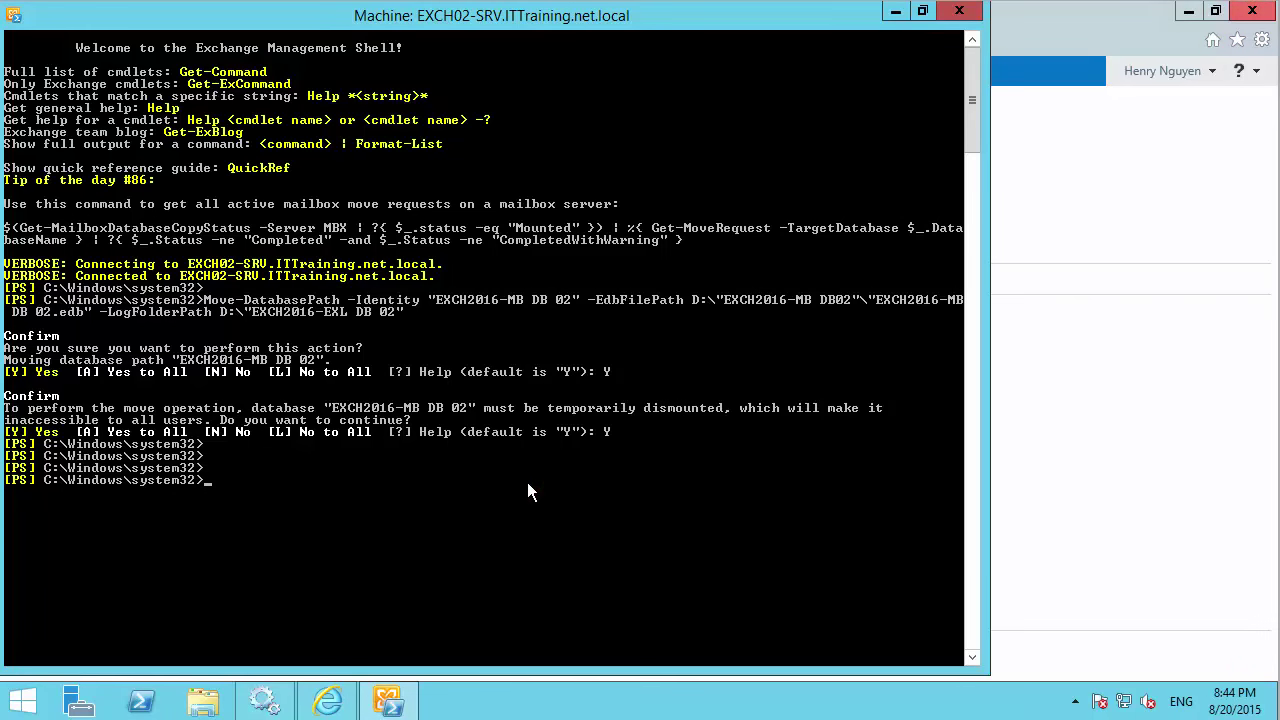
type("get-Mailb")
key("Tab")
type("D")
key("Tab")
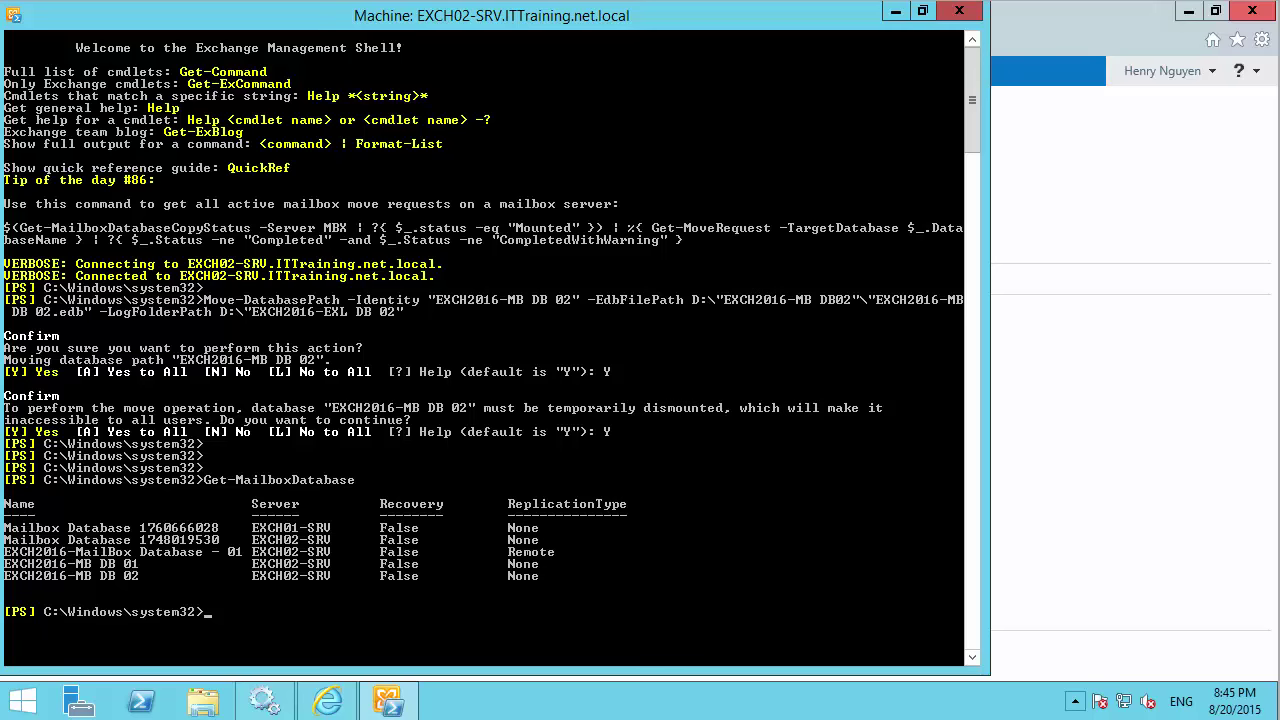
key("alt+F4")
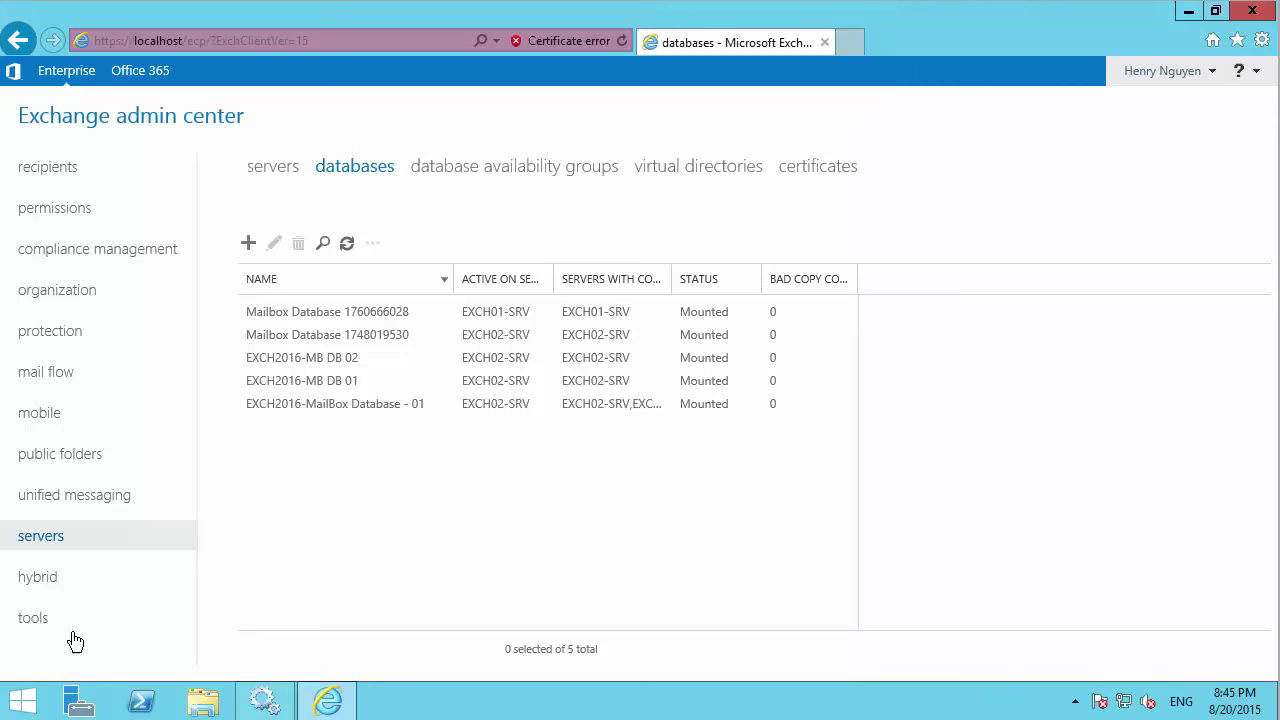
left_click(1189, 13)
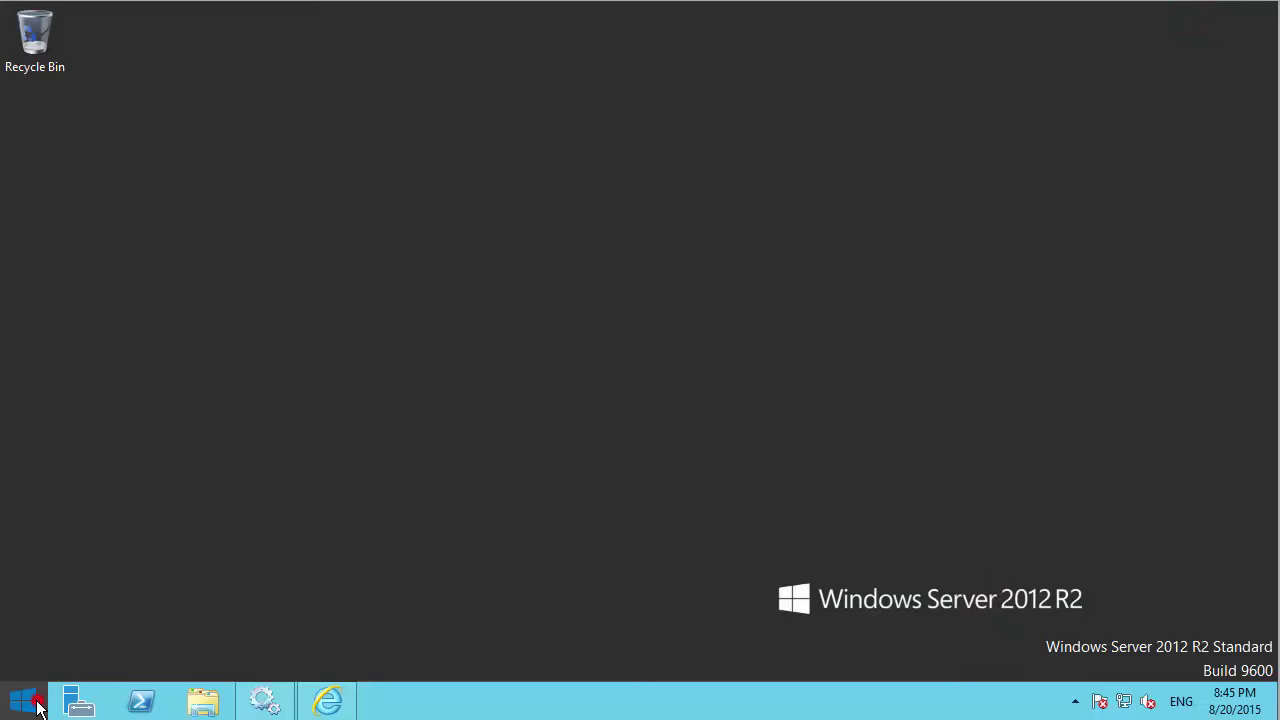
Launch Exchange Management Shell as administrator from the Start screen's app list.
left_click(32, 700)
left_click(155, 656)
scroll(346, 626, "down", 10)
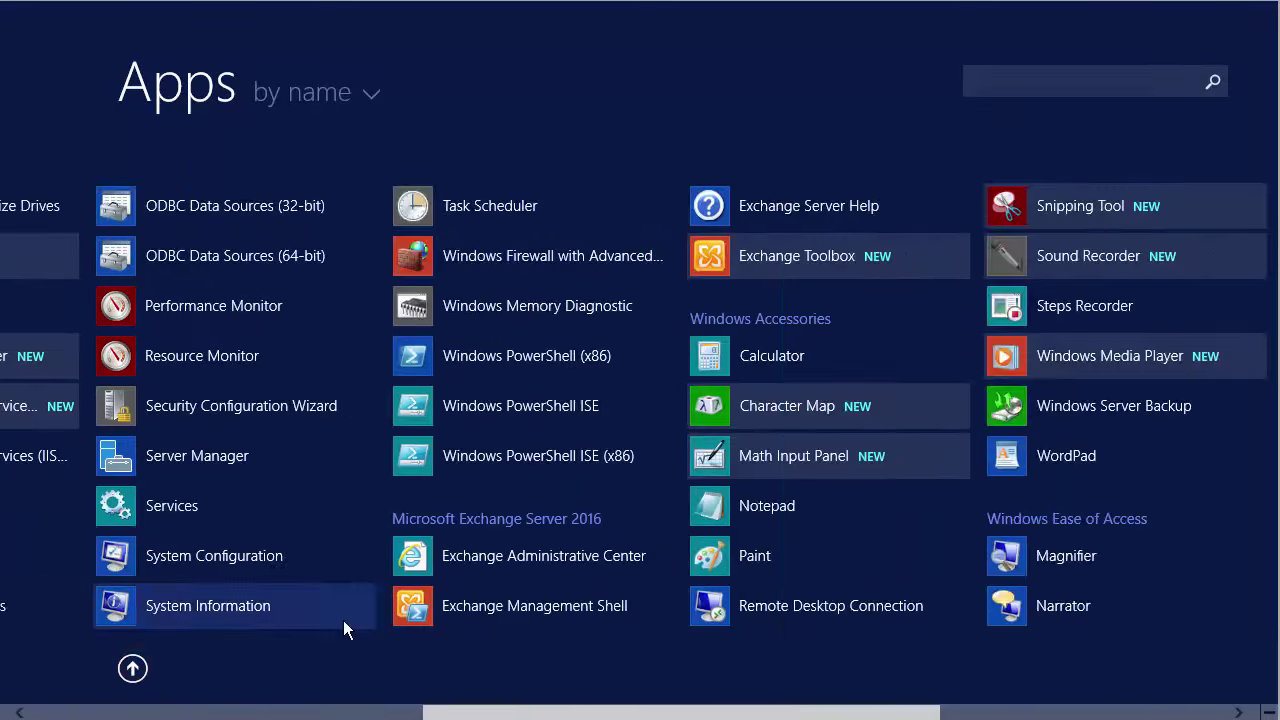
right_click(310, 605)
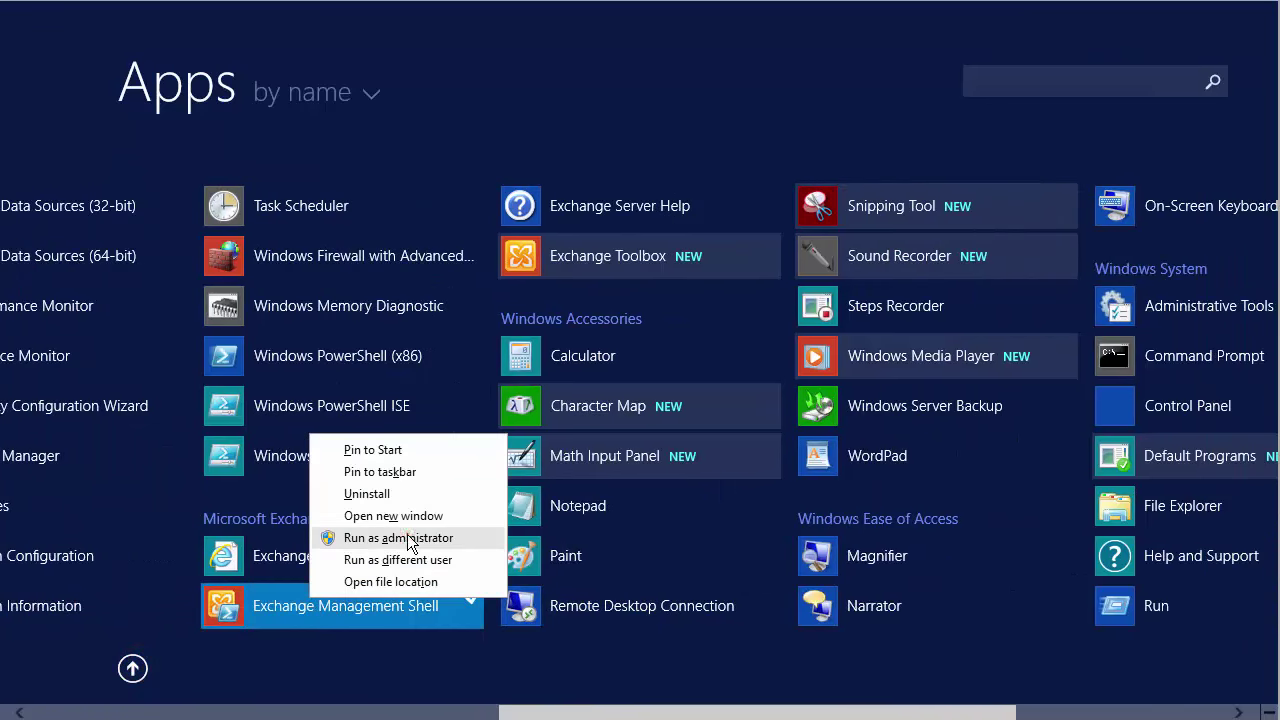
left_click(400, 537)
left_click(722, 382)
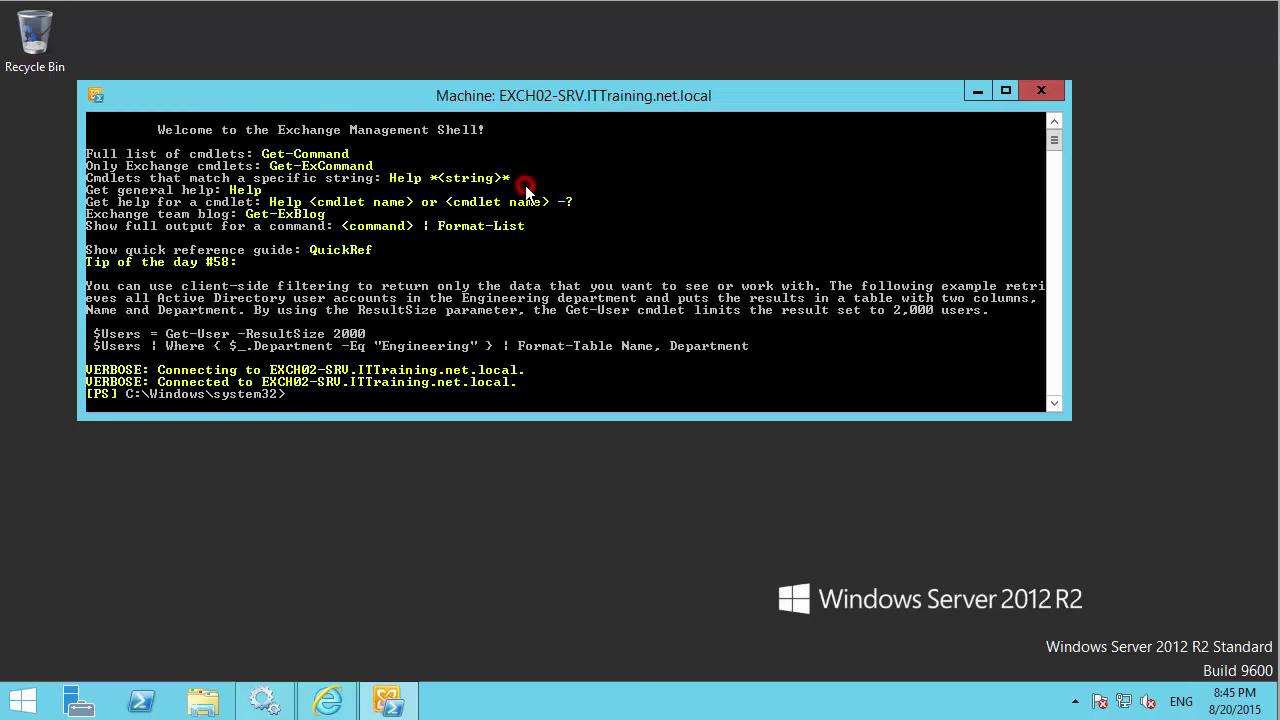
Enter the New-ManagementRoleAssignment cmdlet in the maximised shell, correcting the mistyped New-Mailbox.
key("Return")
key("Return")
key("Return")
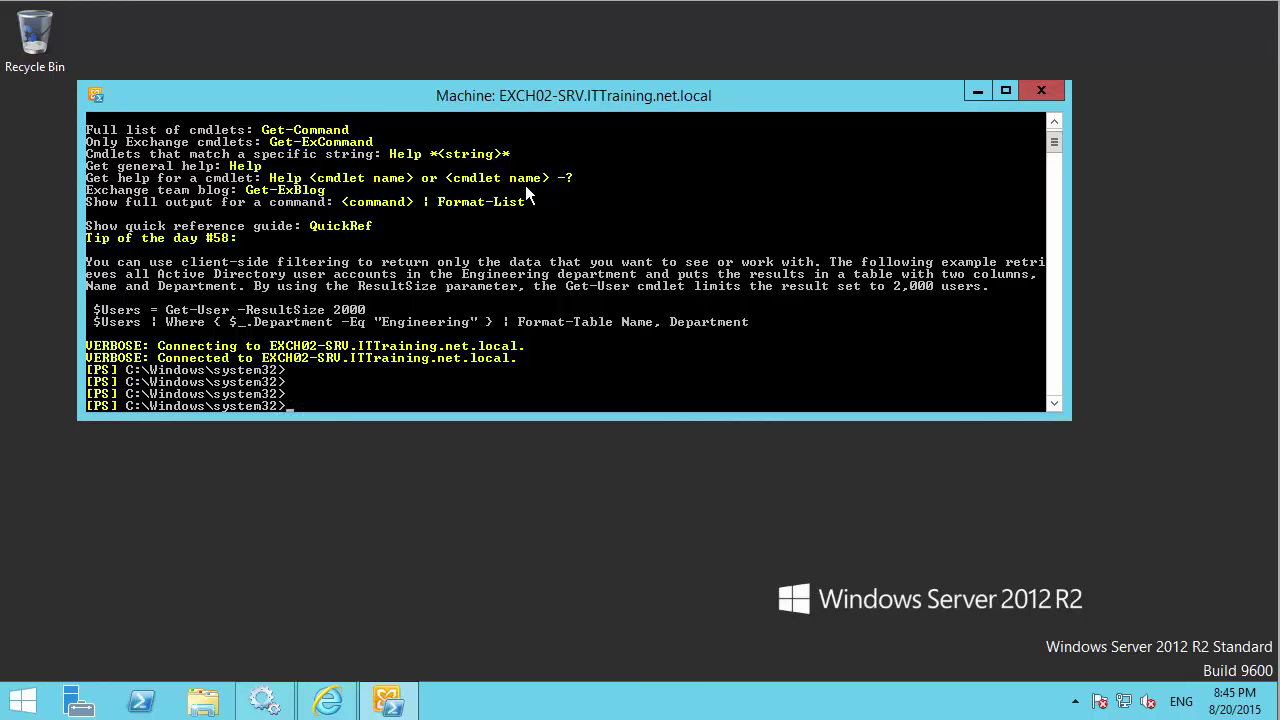
type("new")
type("_ma")
key("BackSpace")
key("BackSpace")
key("BackSpace")
type("-mailbox")
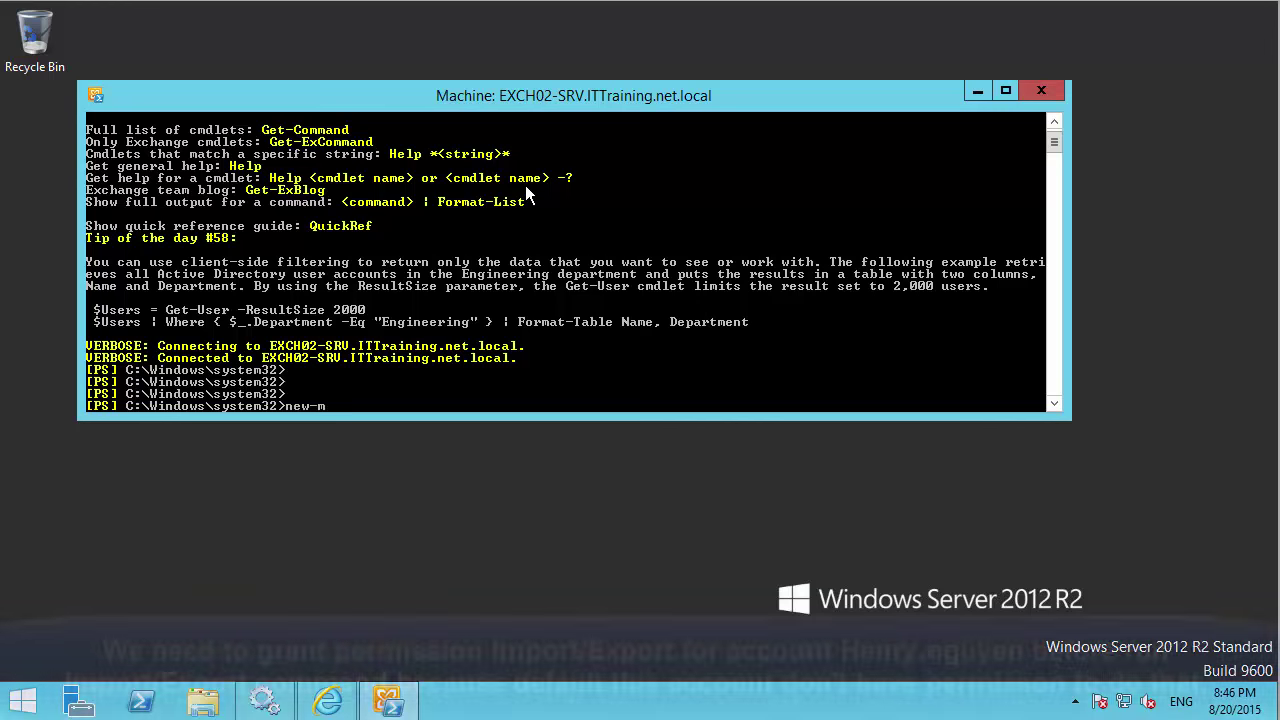
key("Tab")
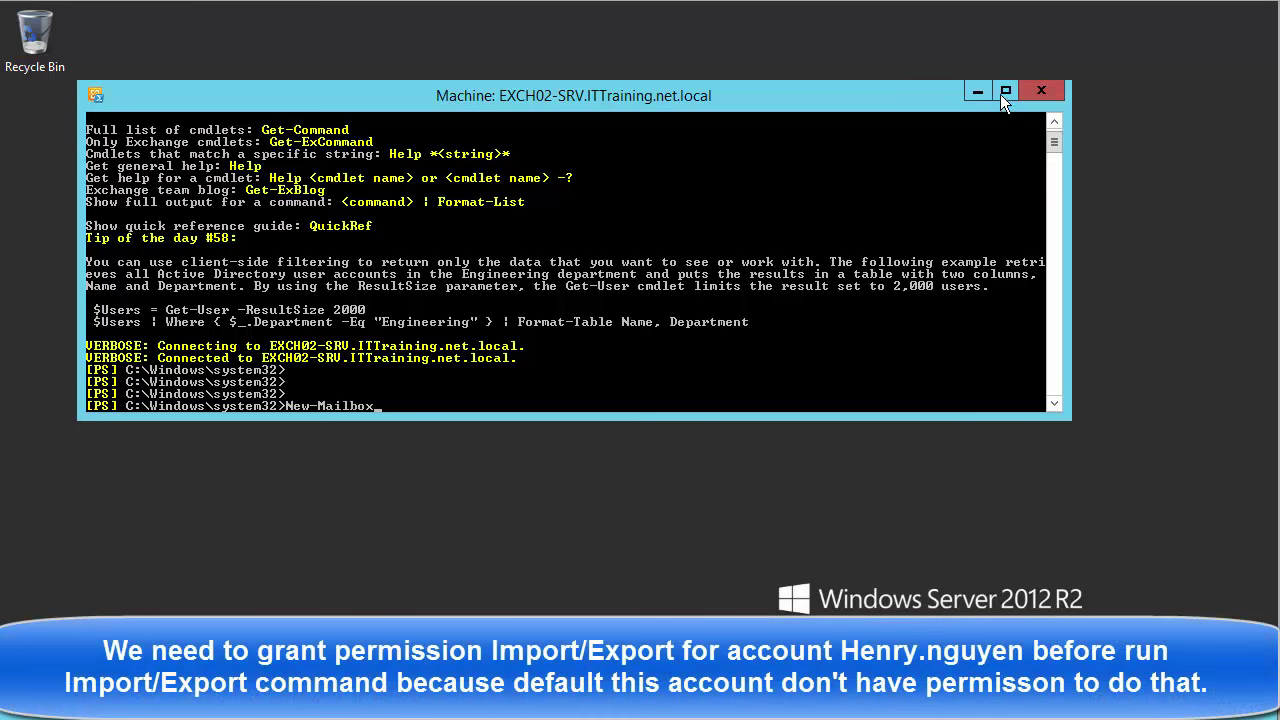
left_click(1004, 92)
key("BackSpace")
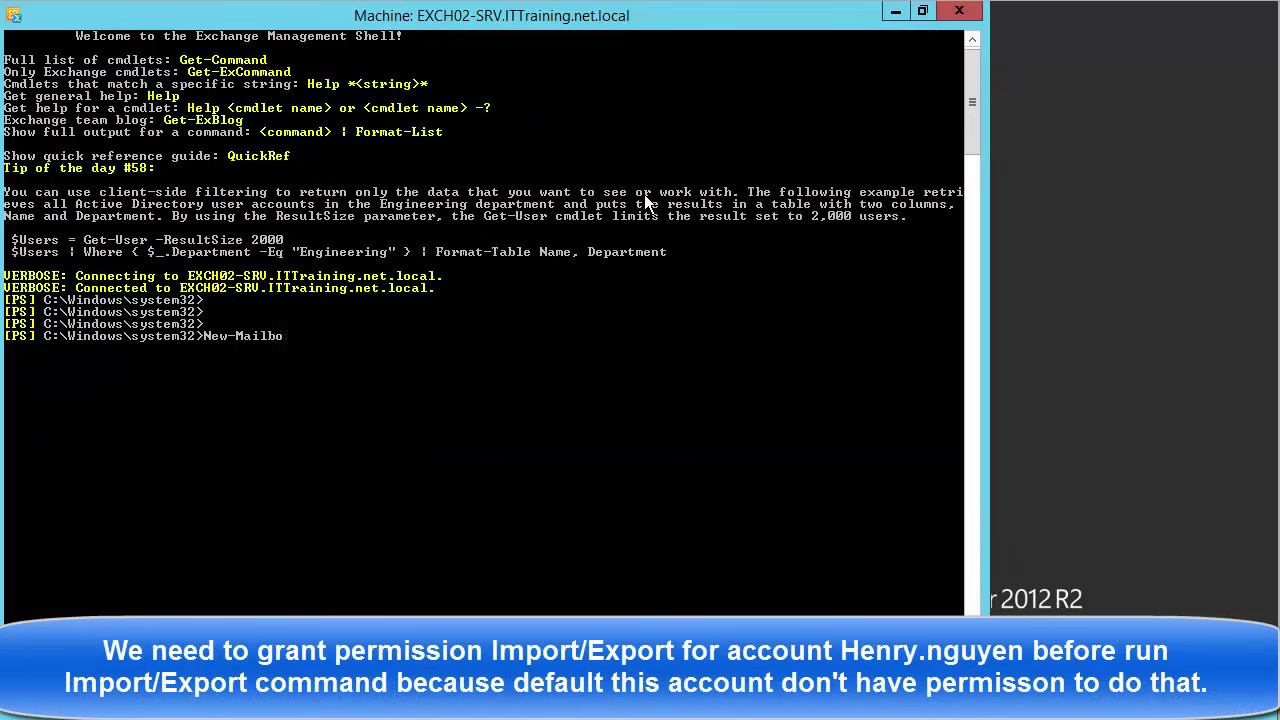
key("BackSpace")
key("BackSpace")
key("BackSpace")
key("BackSpace")
type("nage")
key("Tab")
type("a")
key("Tab")
Assign the 'Mailbox Import Export' role to the user's account via -Role and -User.
type("-R")
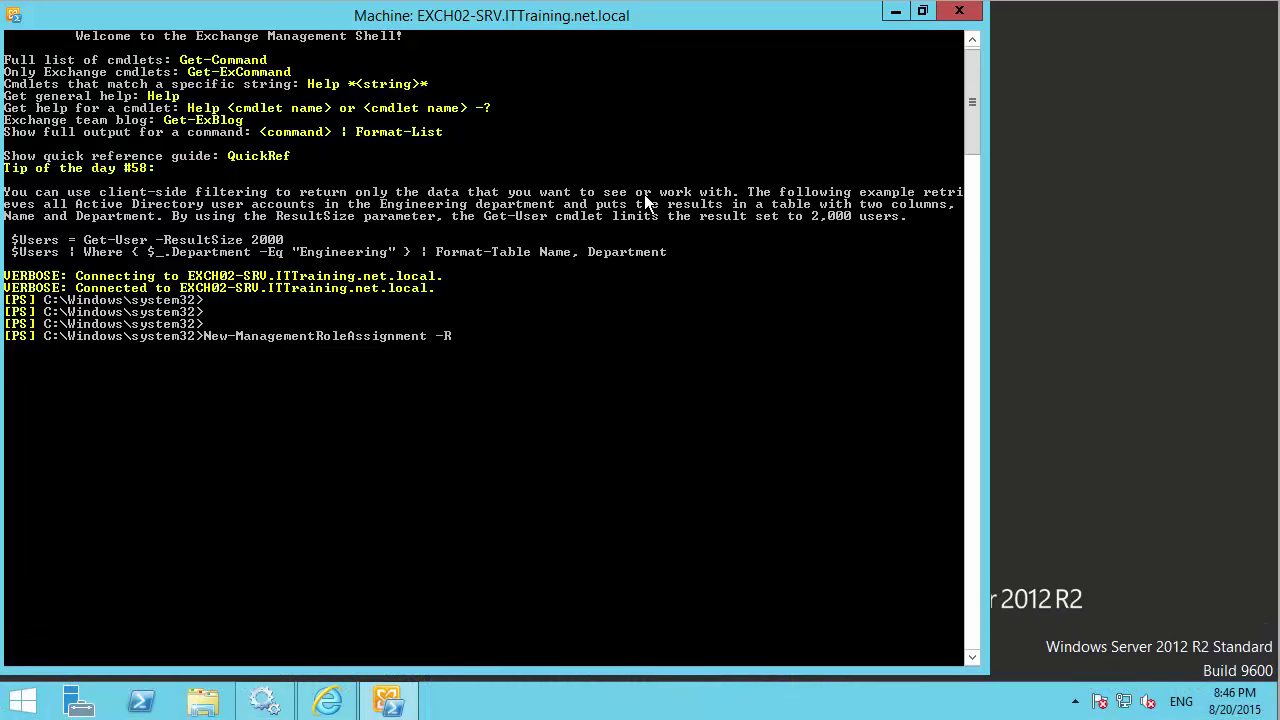
key("Tab")
key("Tab")
key("Tab")
type("\"Mailbox Import Export")
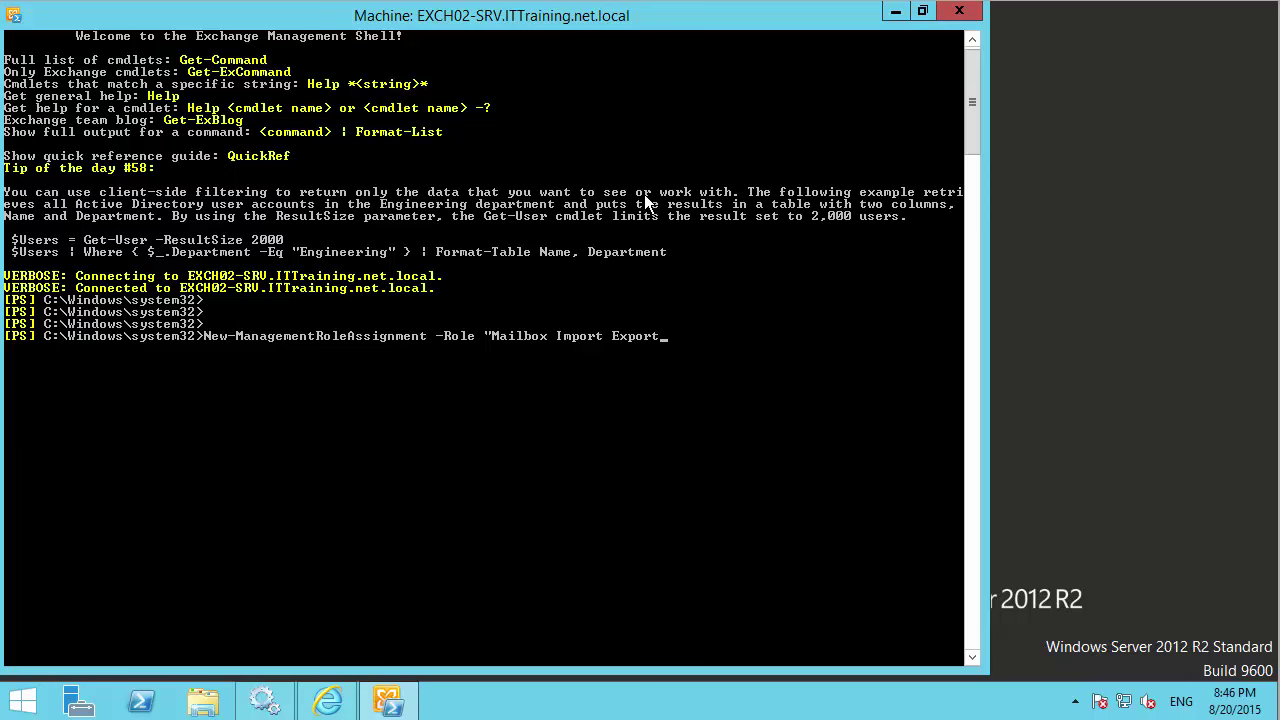
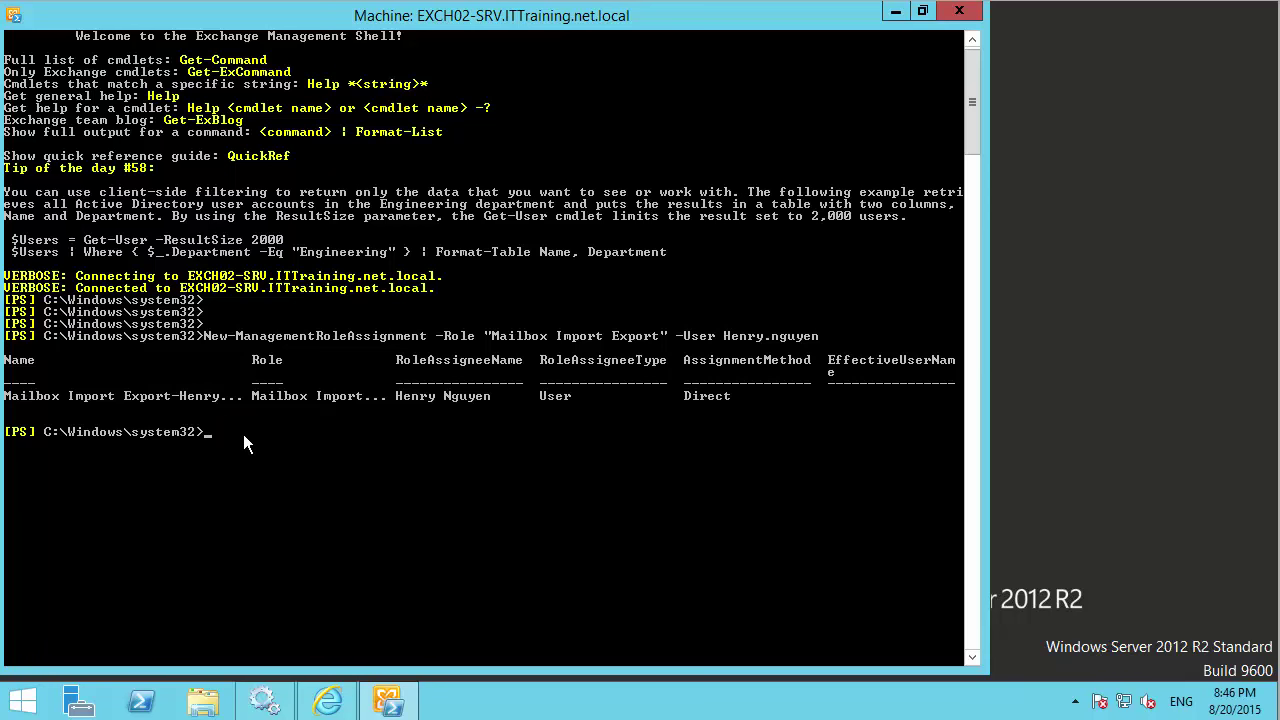
key("Return")
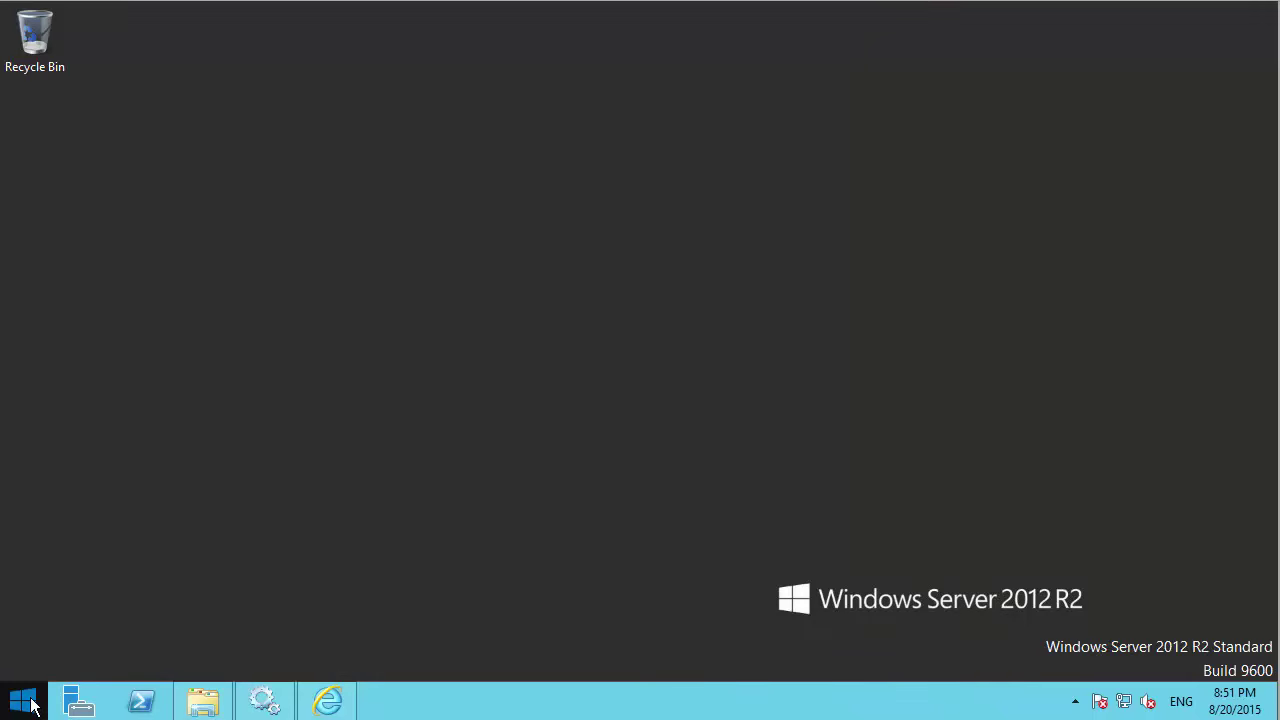
Start a fresh Exchange Management Shell as administrator, approving UAC, and reposition its window.
left_click(22, 700)
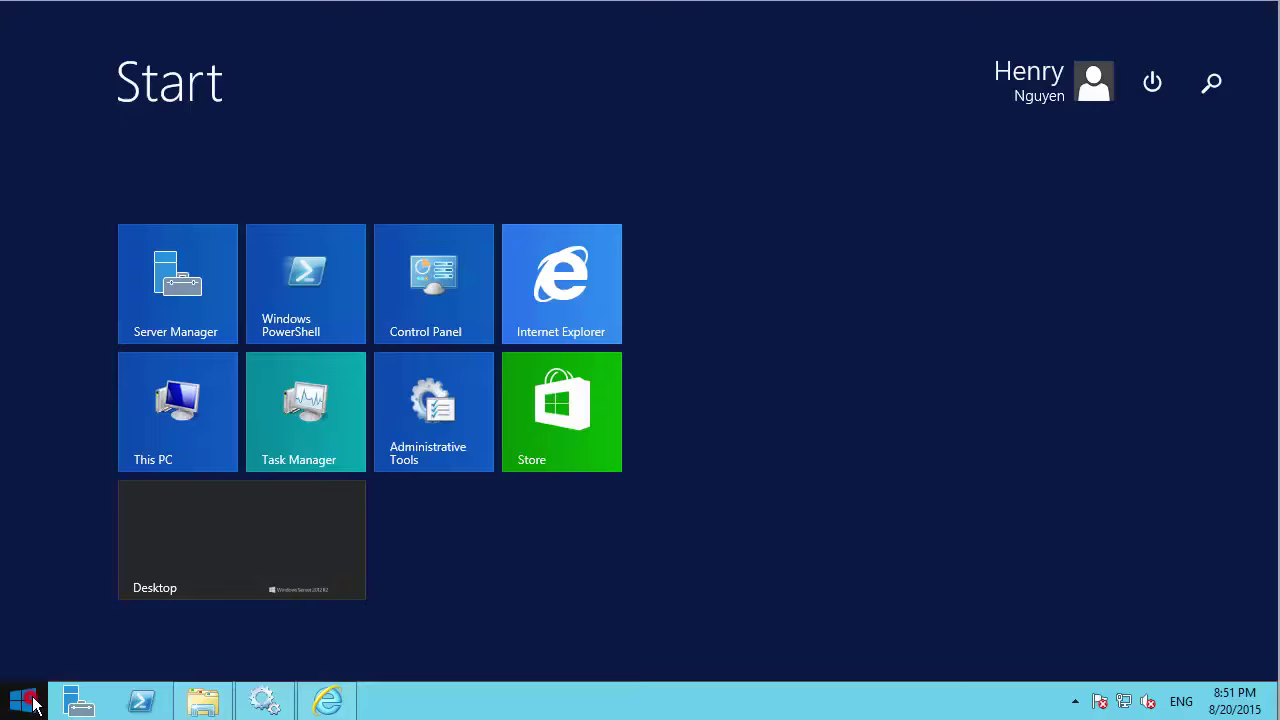
left_click(132, 667)
scroll(308, 579, "down", 5)
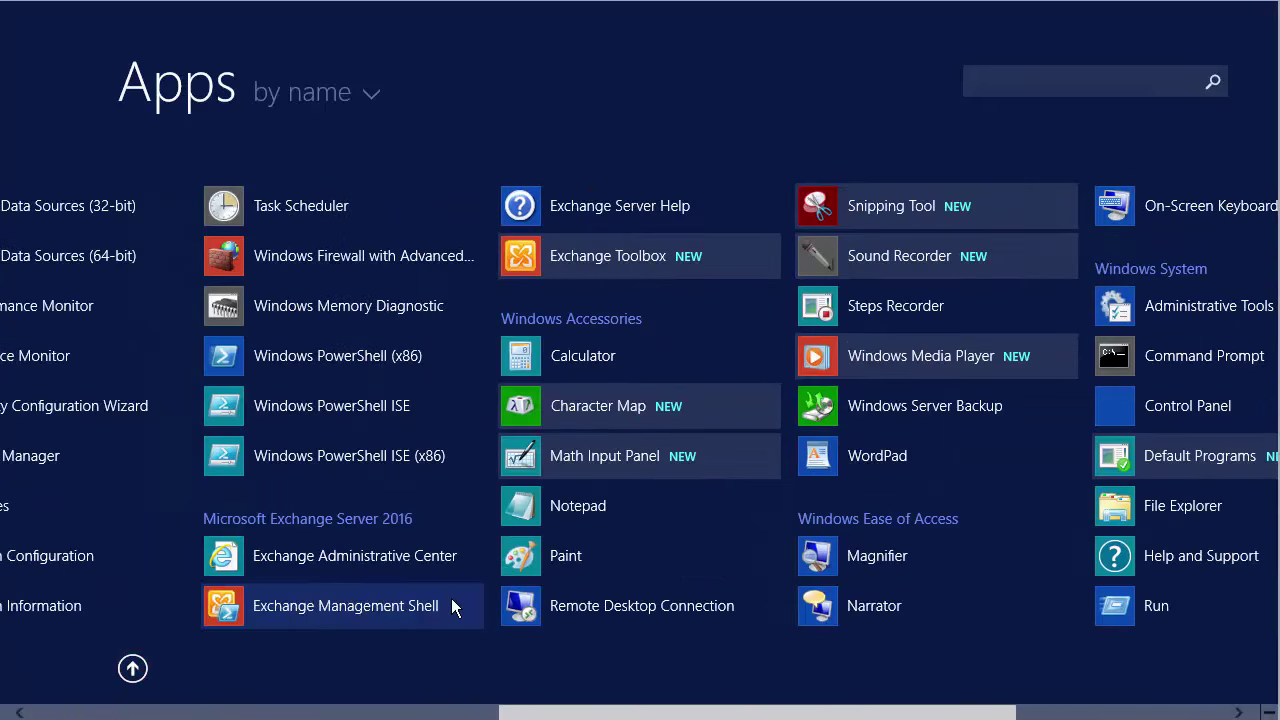
right_click(302, 613)
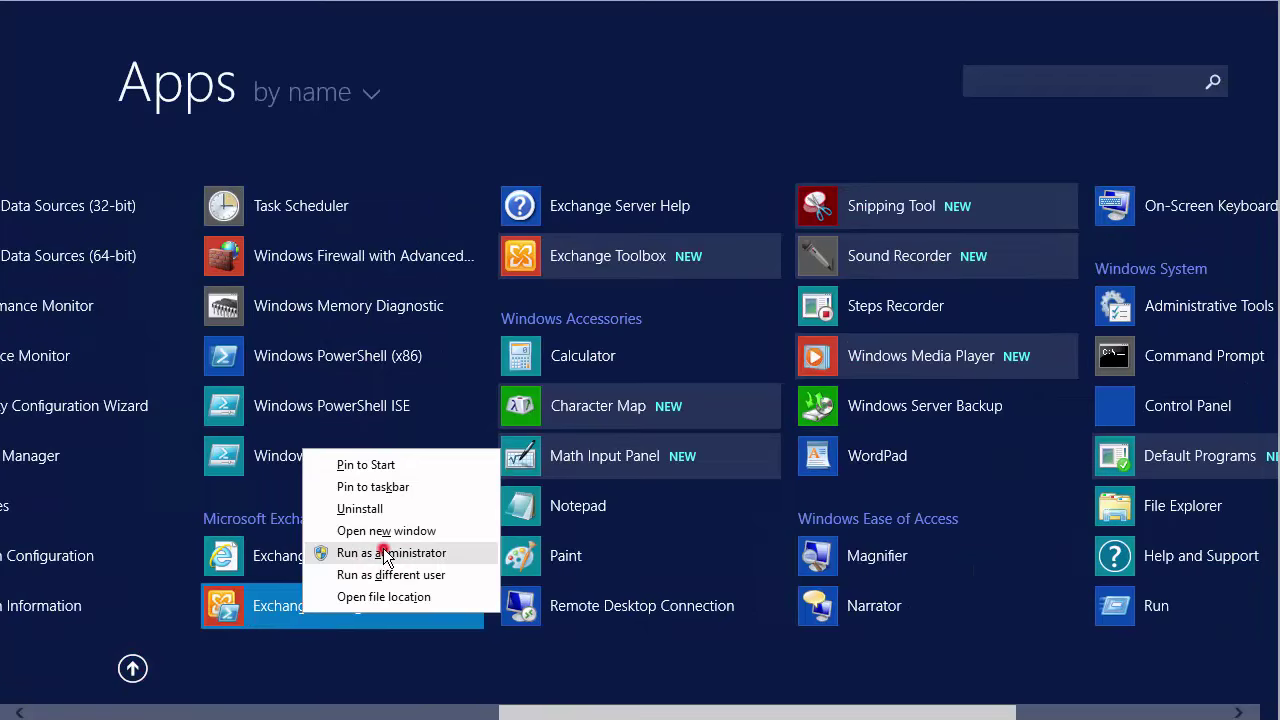
left_click(383, 549)
left_click(748, 385)
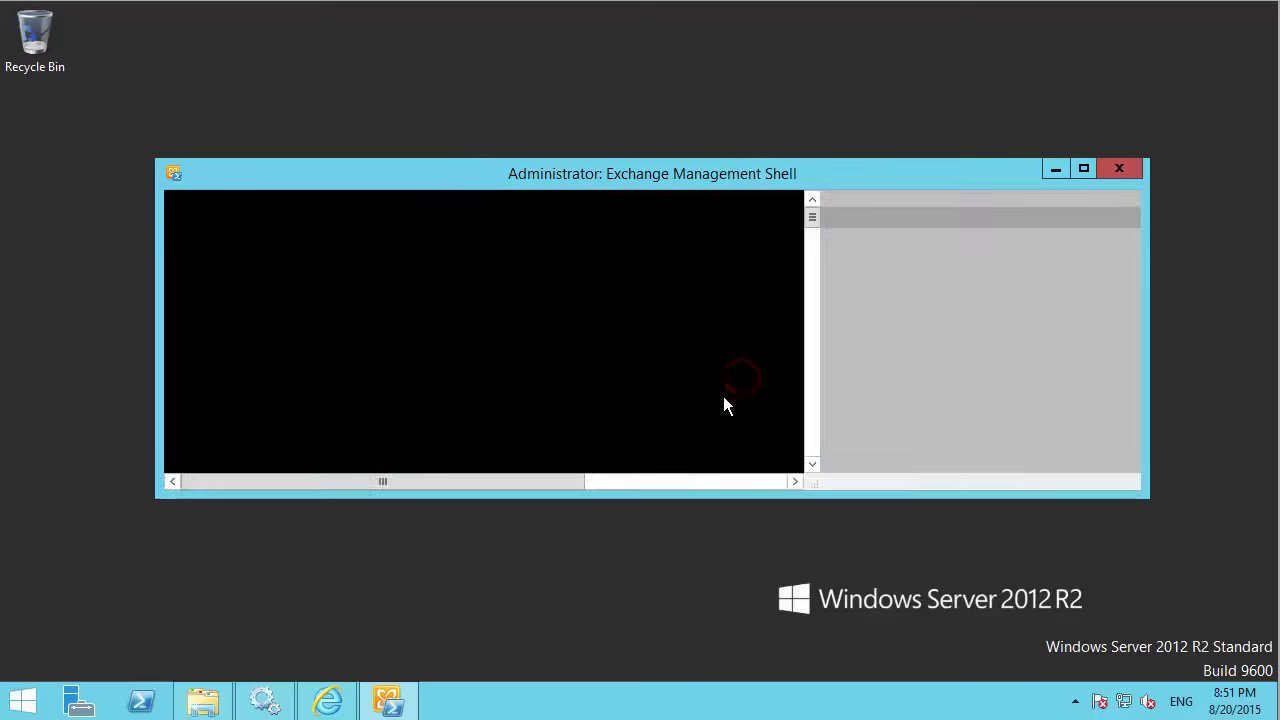
left_click_drag(679, 173, 673, 121)
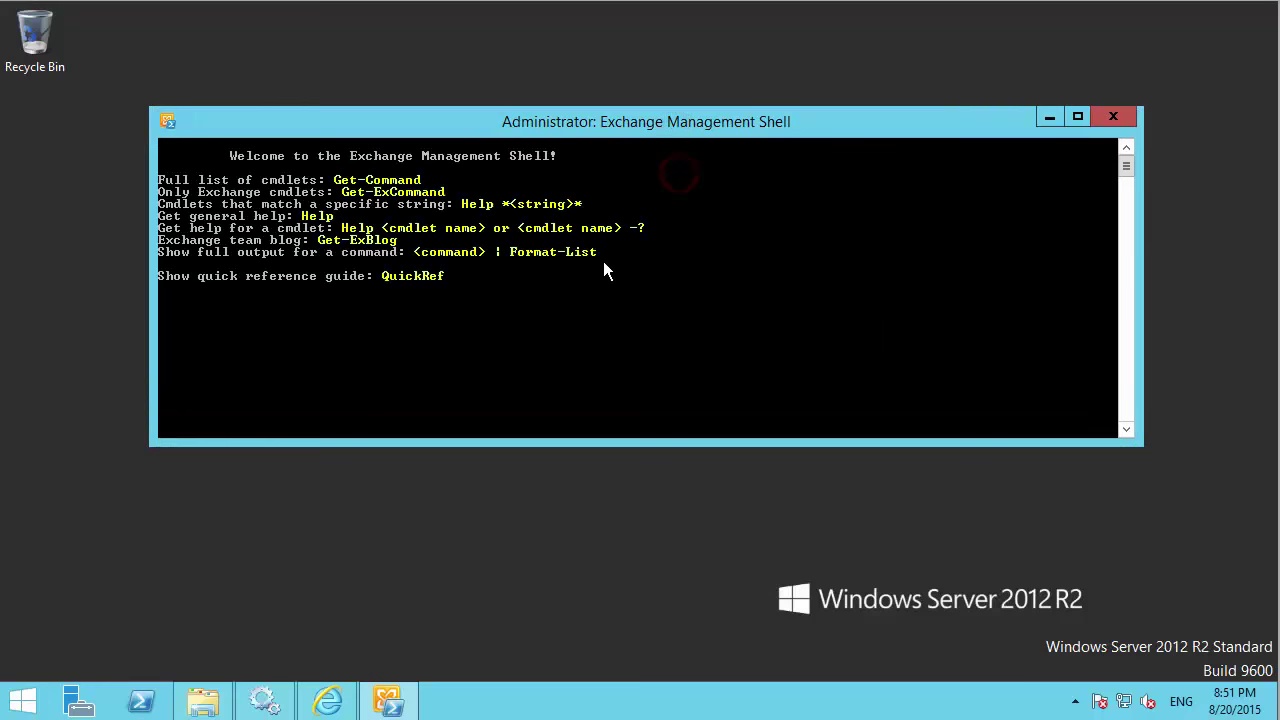
left_click(602, 263)
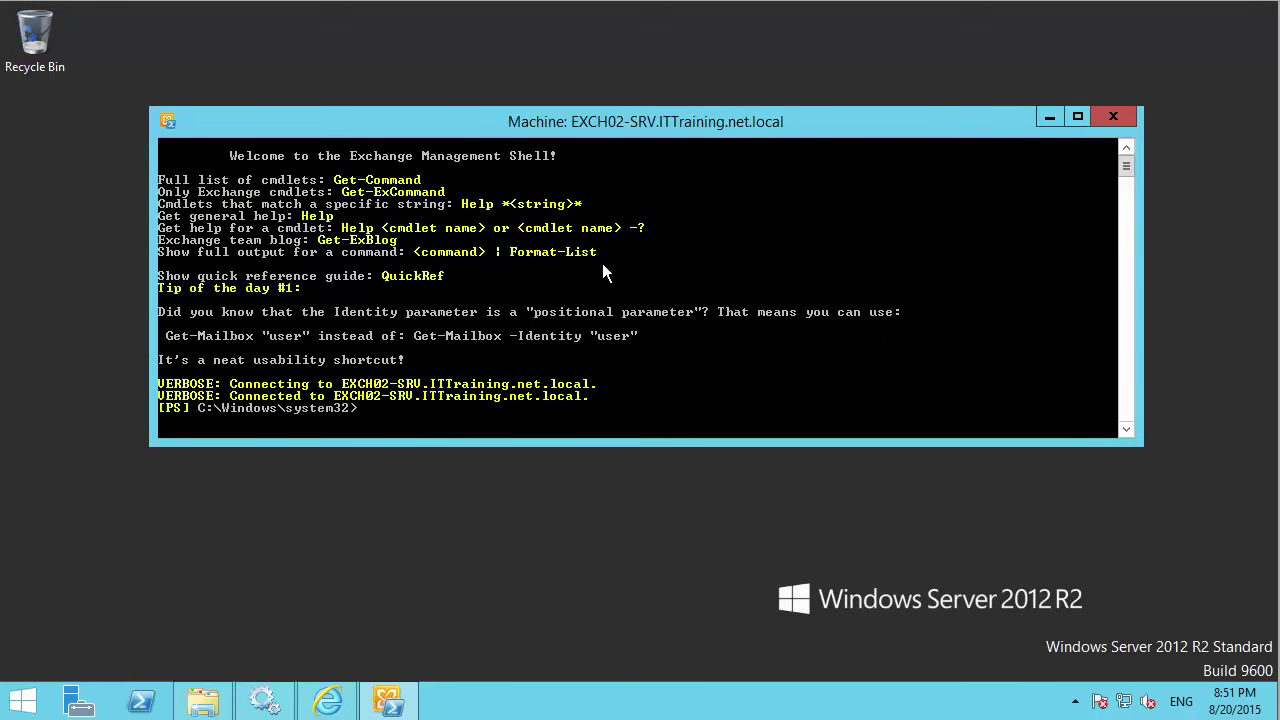
Queue New-MailboxImportRequest for the user's mailbox from their .pst in \\EXCH02-SRV\Shared.
key("Return")
type("new-mail")
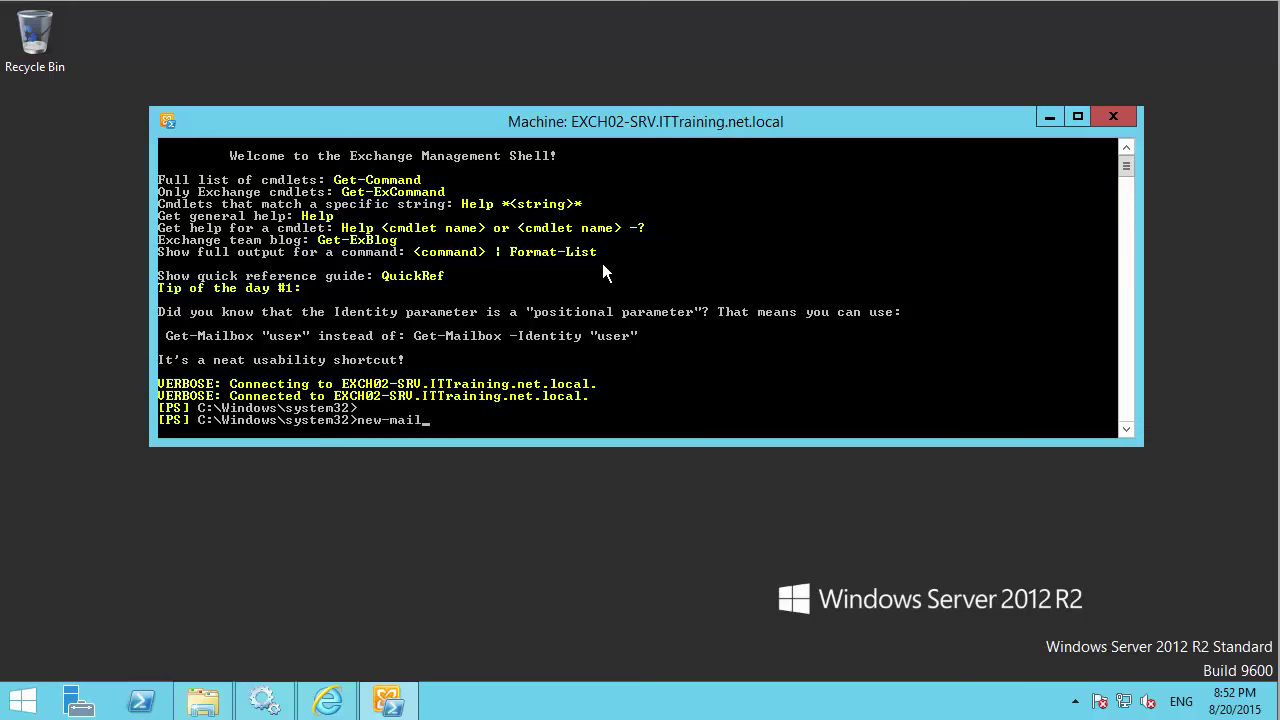
key("Tab")
type("i")
key("Tab")
type("-Mailbox")
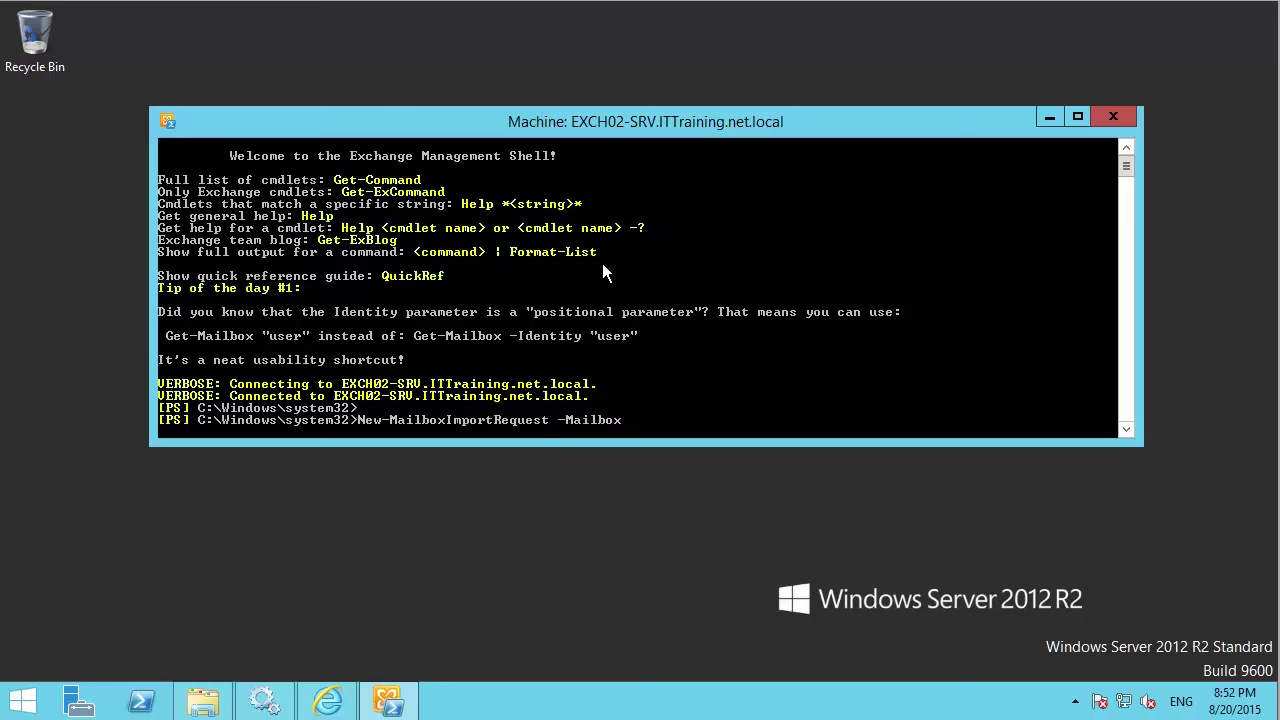
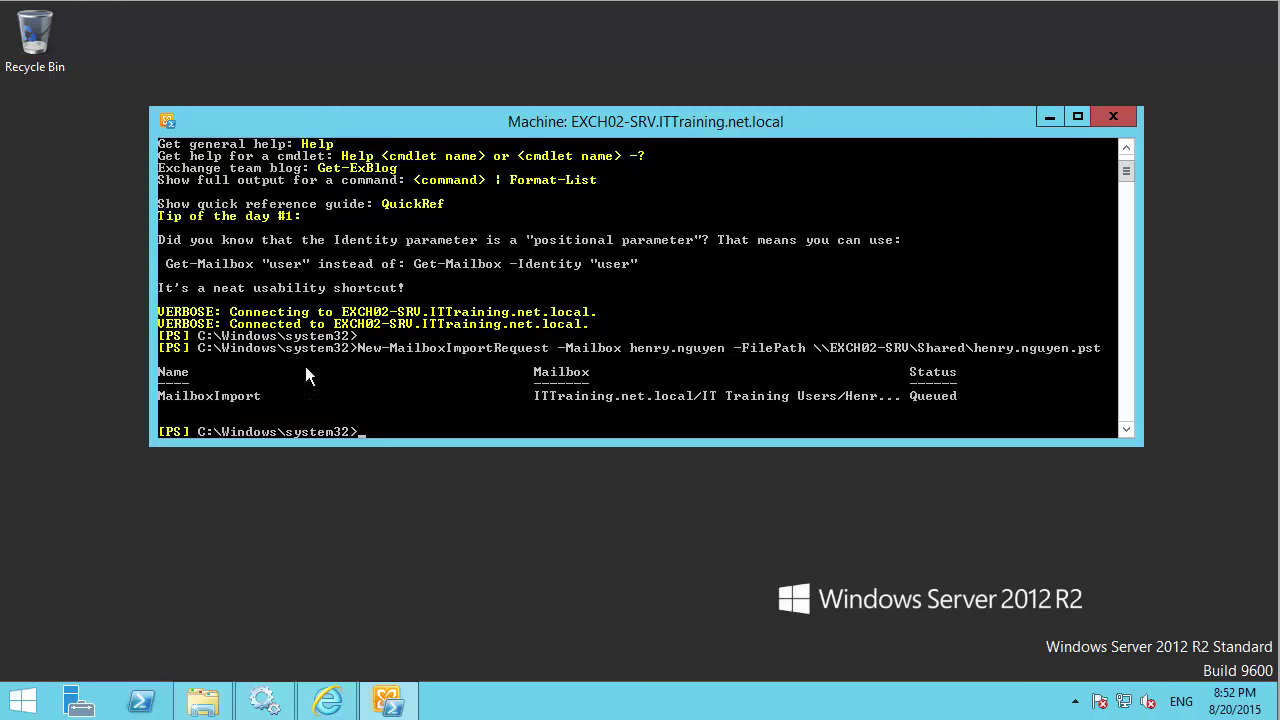
key("Return")
key("Return")
Run Get-MailboxImportRequest and mark the InProgress status in its output.
type("get")
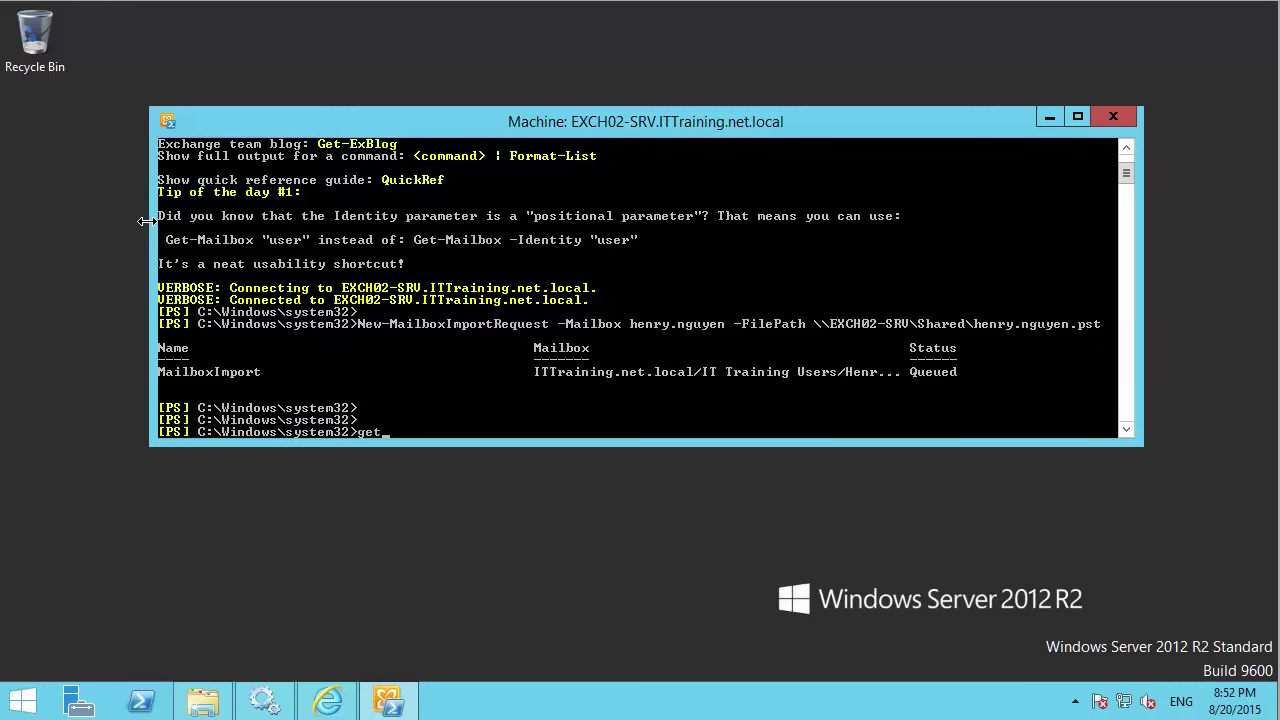
type("-mail")
key("Tab")
type("im")
key("Tab")
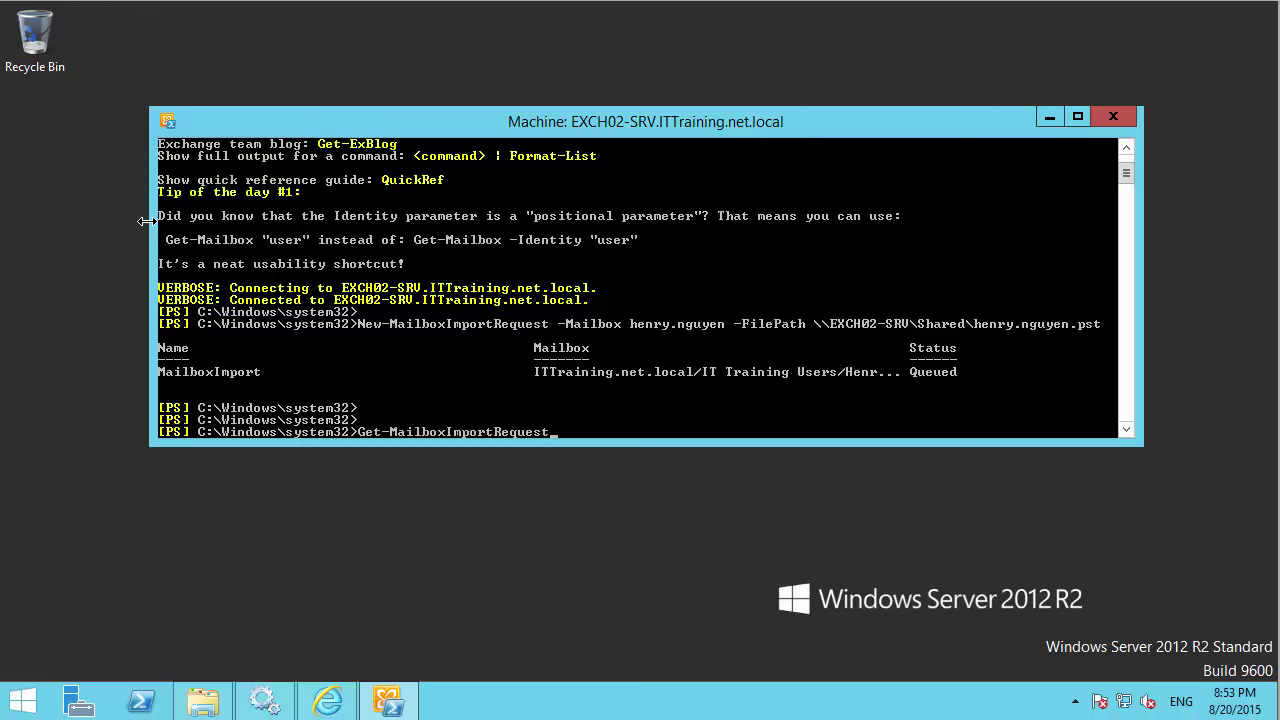
key("Return")
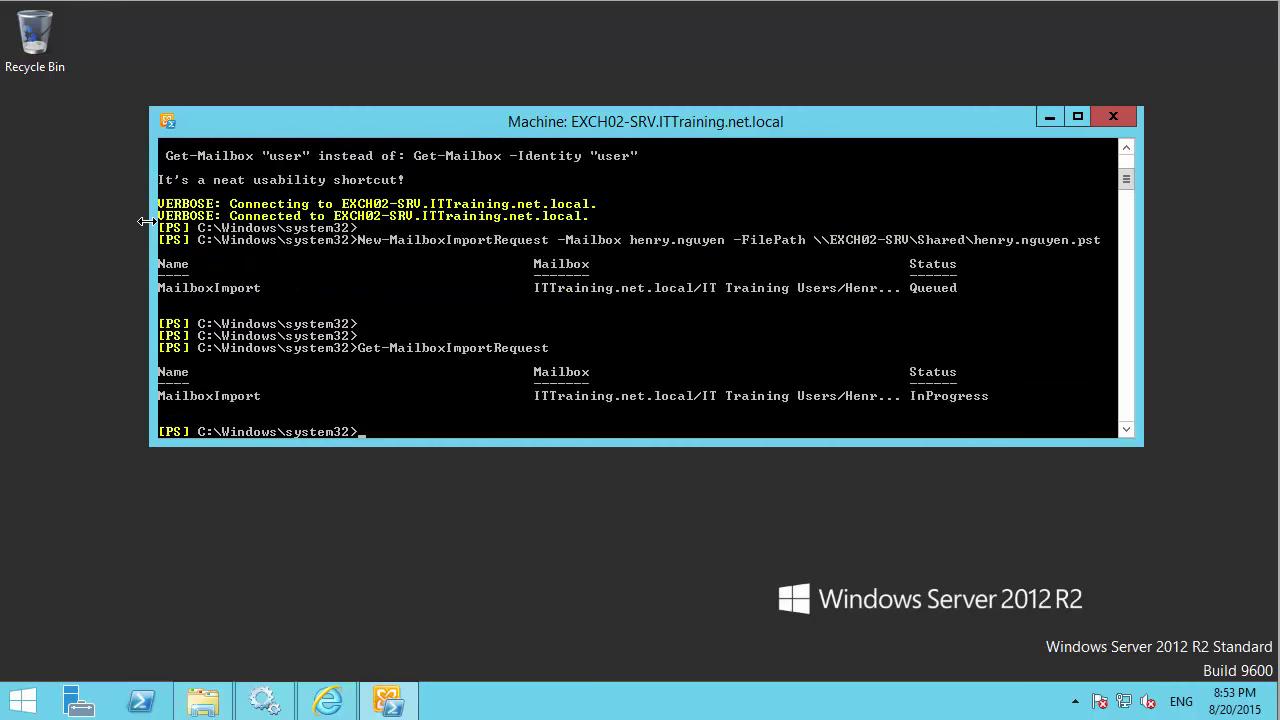
right_click(995, 402)
left_click(1012, 412)
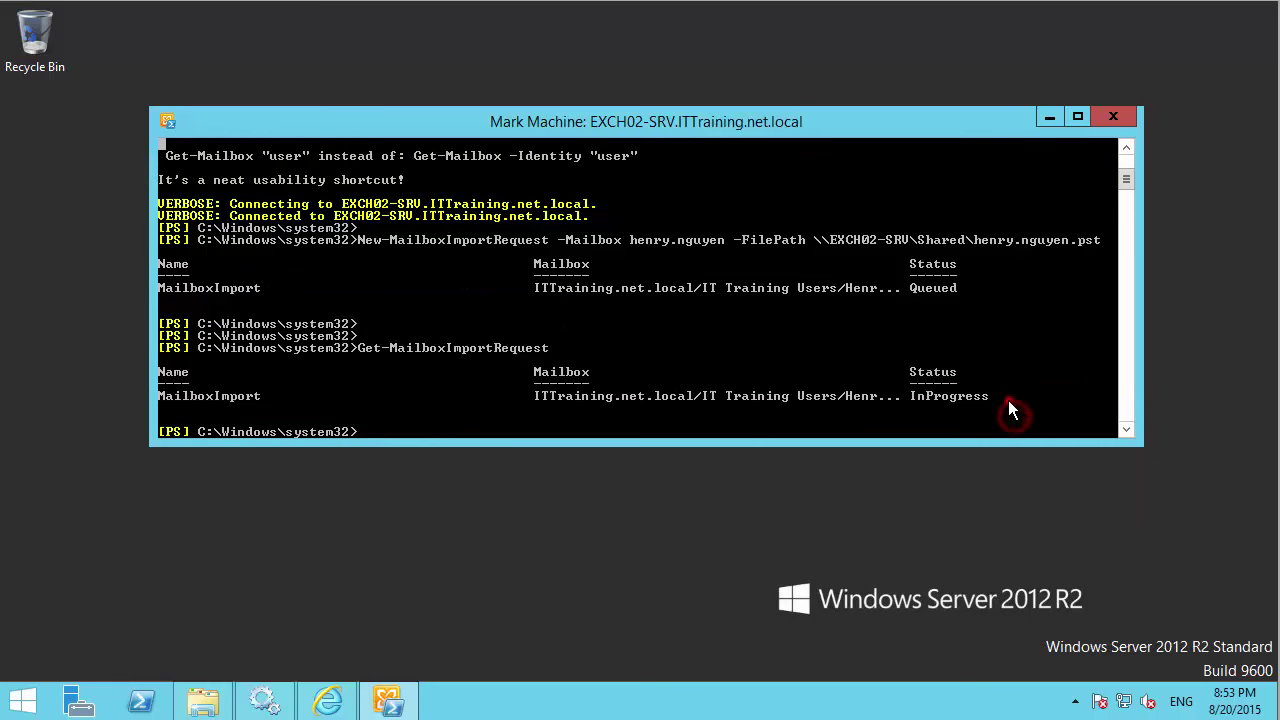
left_click_drag(1008, 400, 910, 393)
left_click(684, 339)
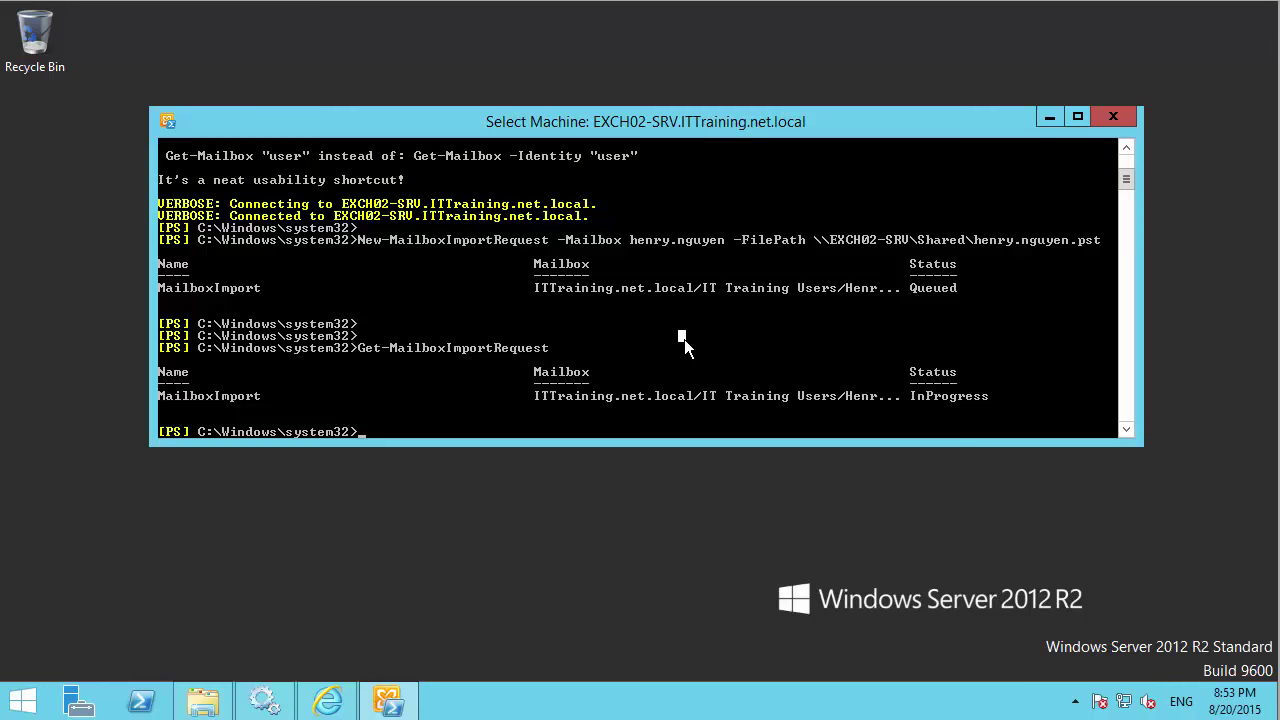
key("Escape")
Rerun the import status check and begin piping it into a get-mai cmdlet.
key("Return")
key("Up")
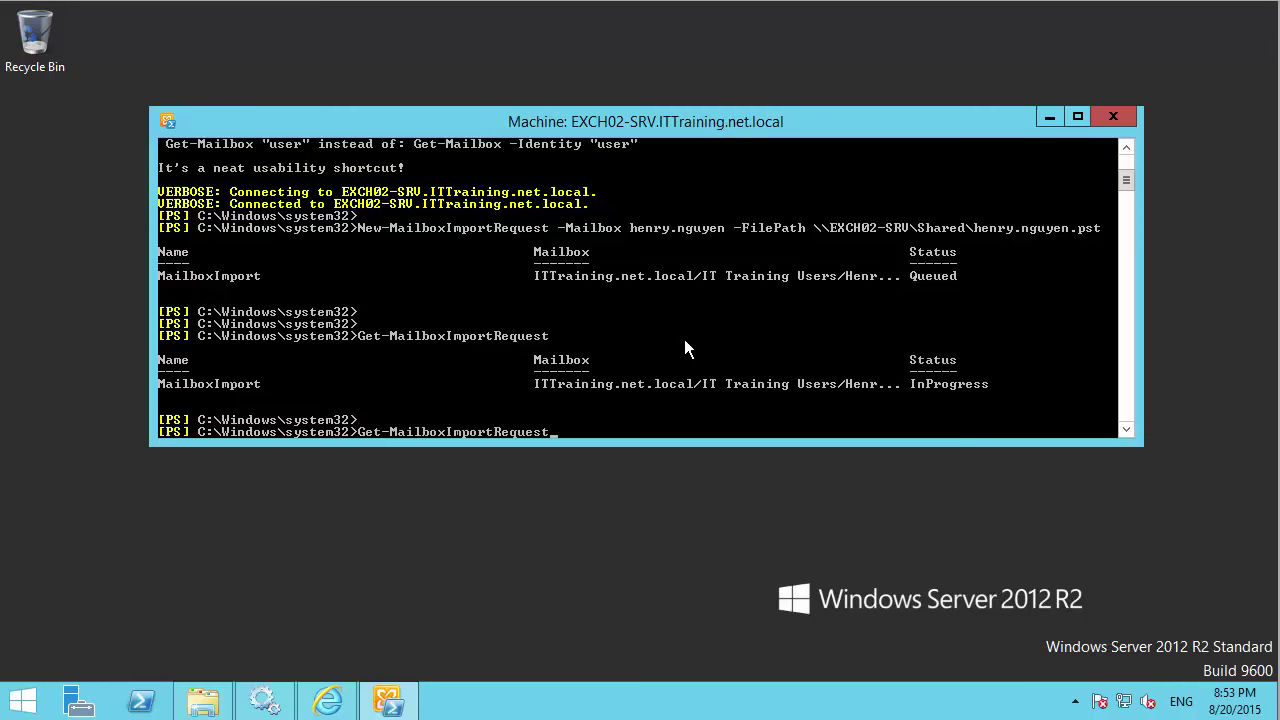
key("Return")
key("Return")
key("Return")
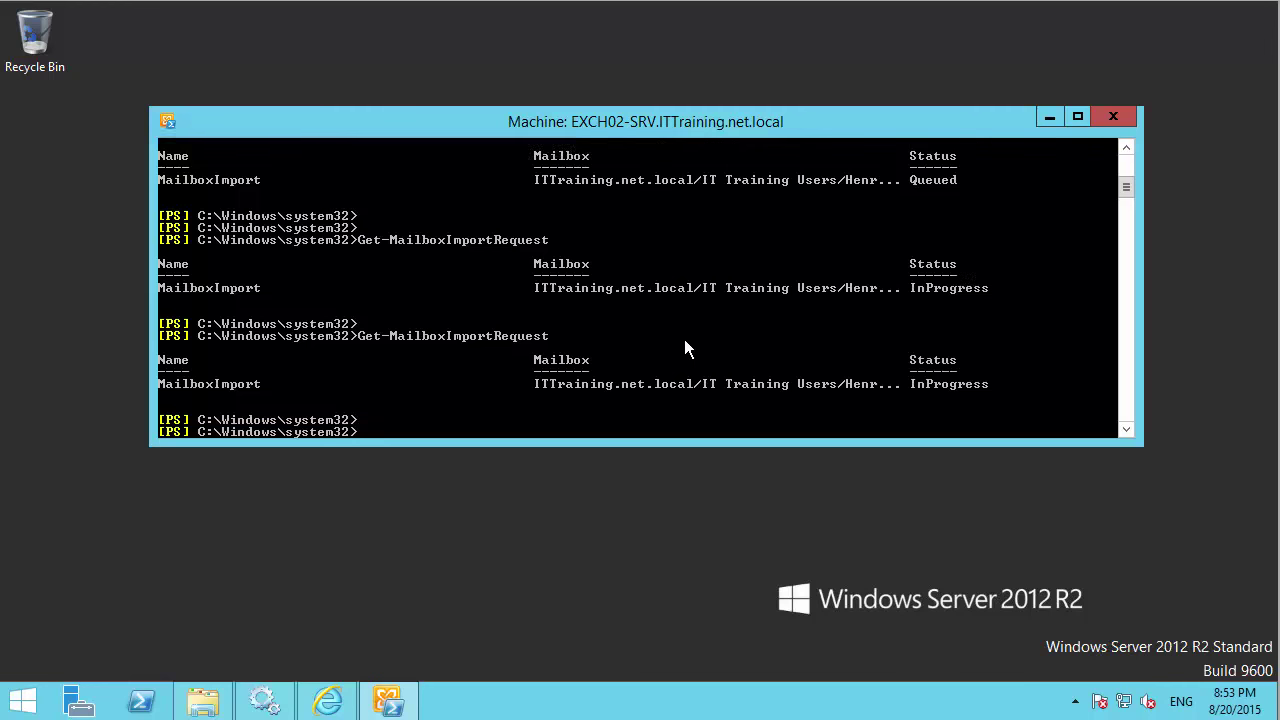
key("Up")
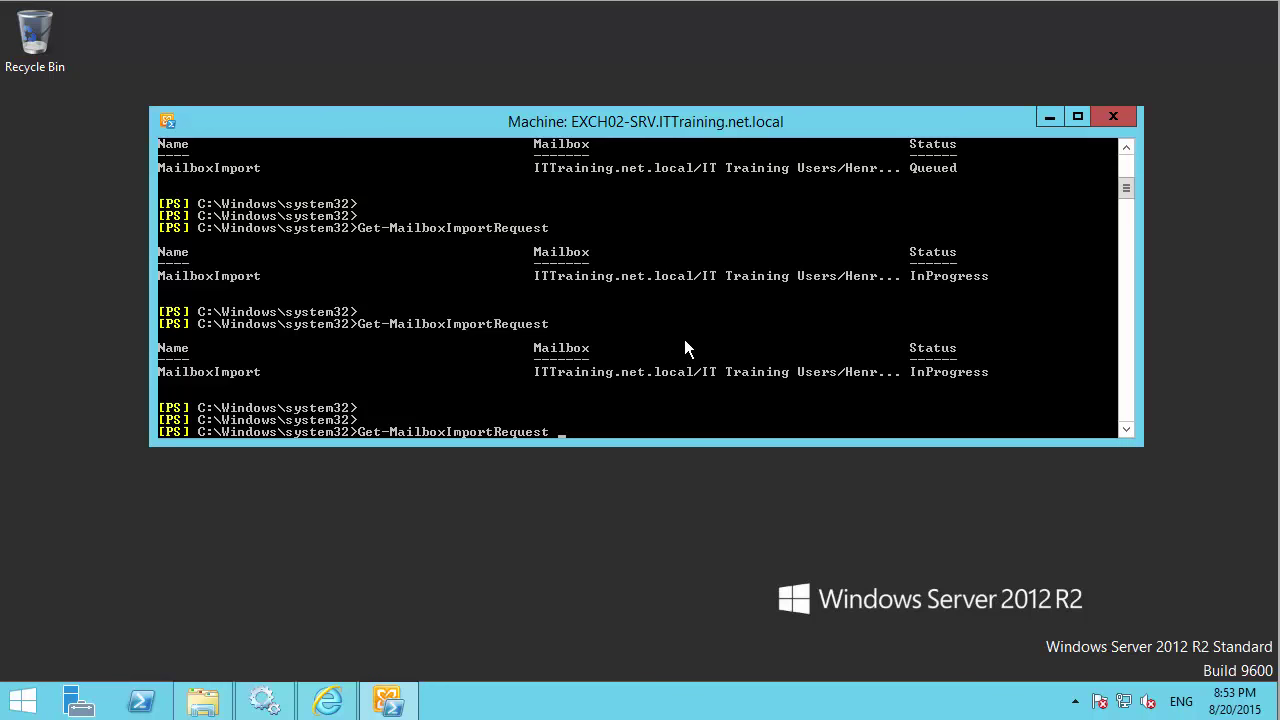
type("m")
key("Tab")
key("BackSpace")
key("BackSpace")
key("BackSpace")
key("BackSpace")
key("BackSpace")
key("BackSpace")
key("BackSpace")
key("BackSpace")
key("BackSpace")
type("| get-mai")
Pipe the request into Get-MailboxImportRequestStatistics and copy the Completed, 100 percent row.
key("Tab")
type("i")
key("Tab")
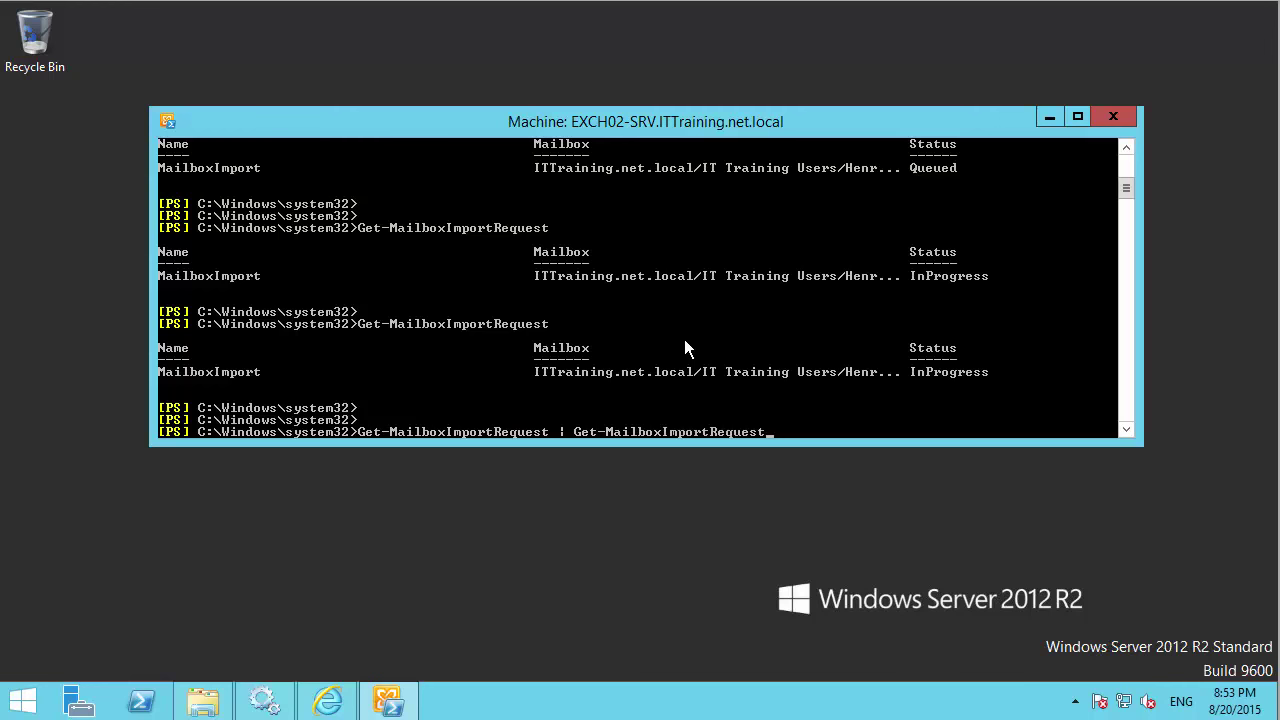
type("s")
key("Tab")
key("Return")
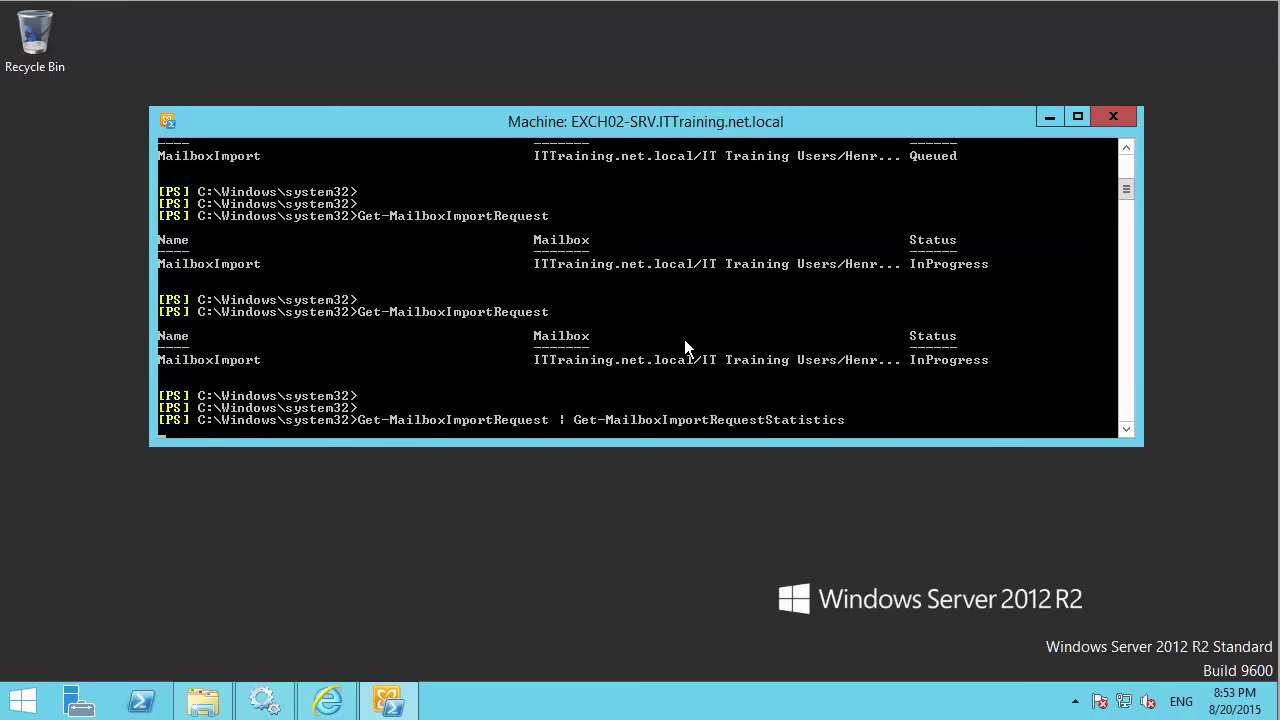
scroll(700, 348, "down", 1)
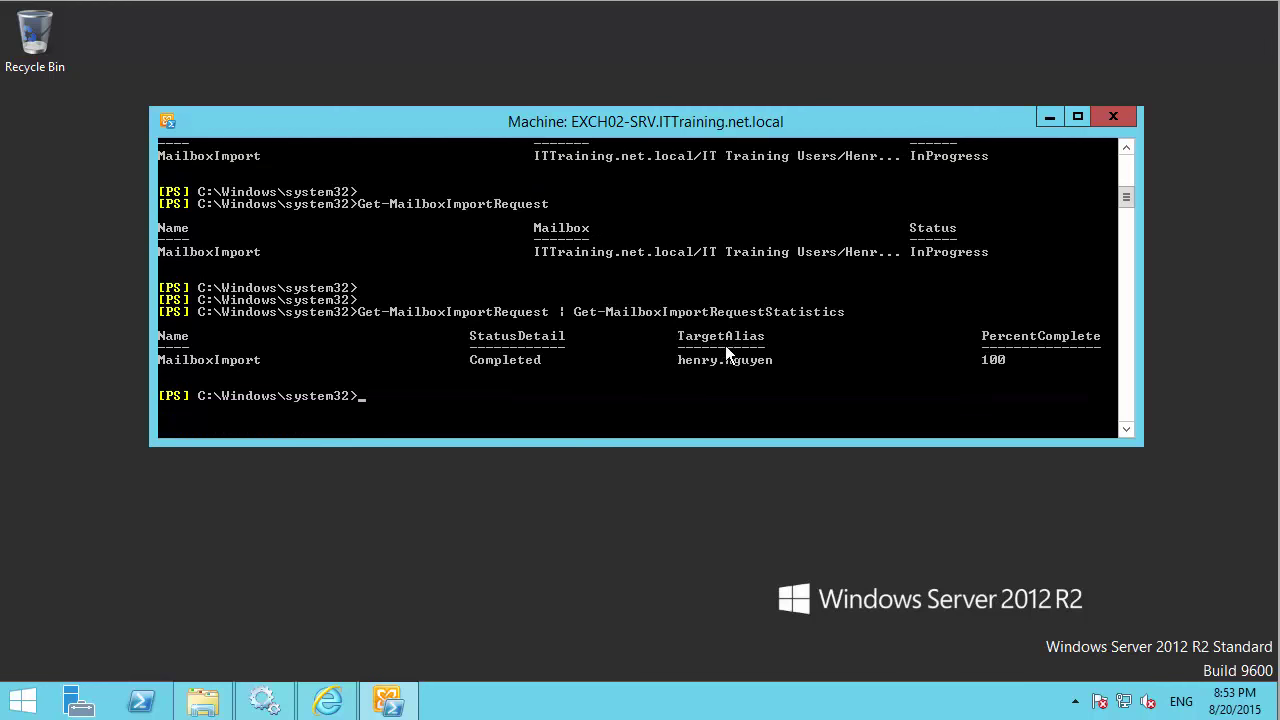
right_click(958, 363)
left_click(982, 375)
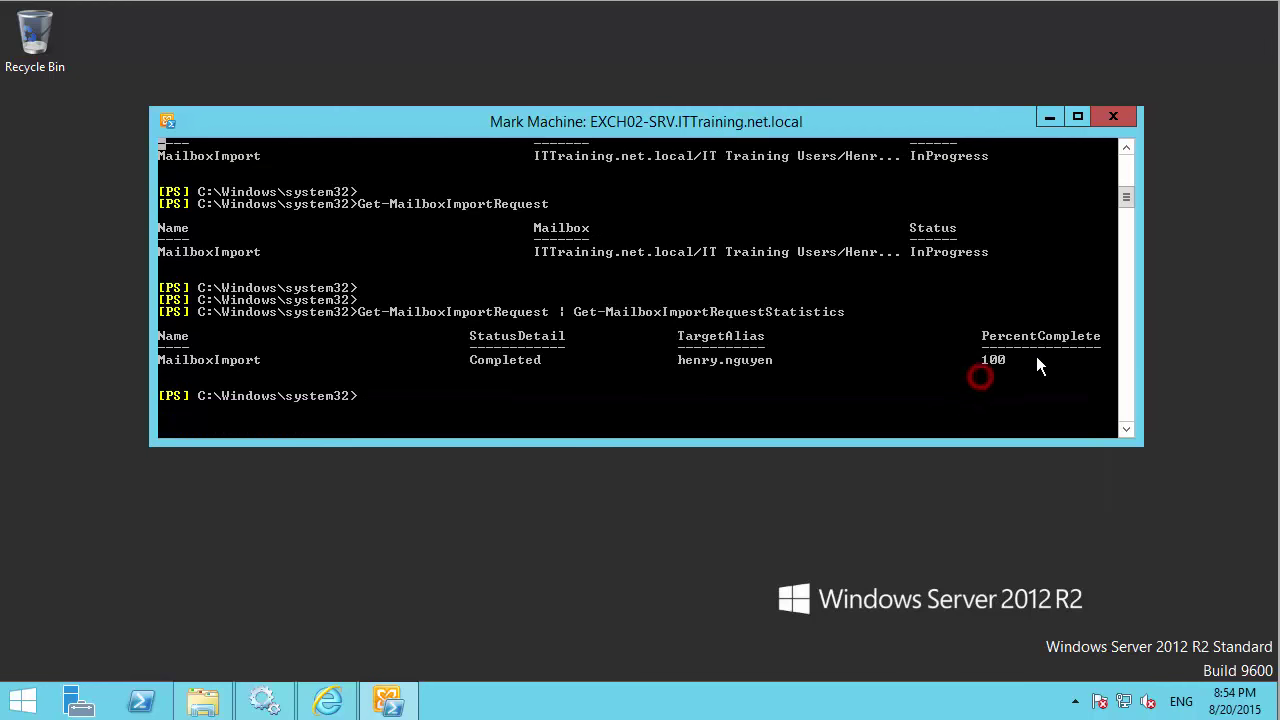
left_click(1018, 361)
left_click_drag(943, 361, 208, 360)
key("Return")
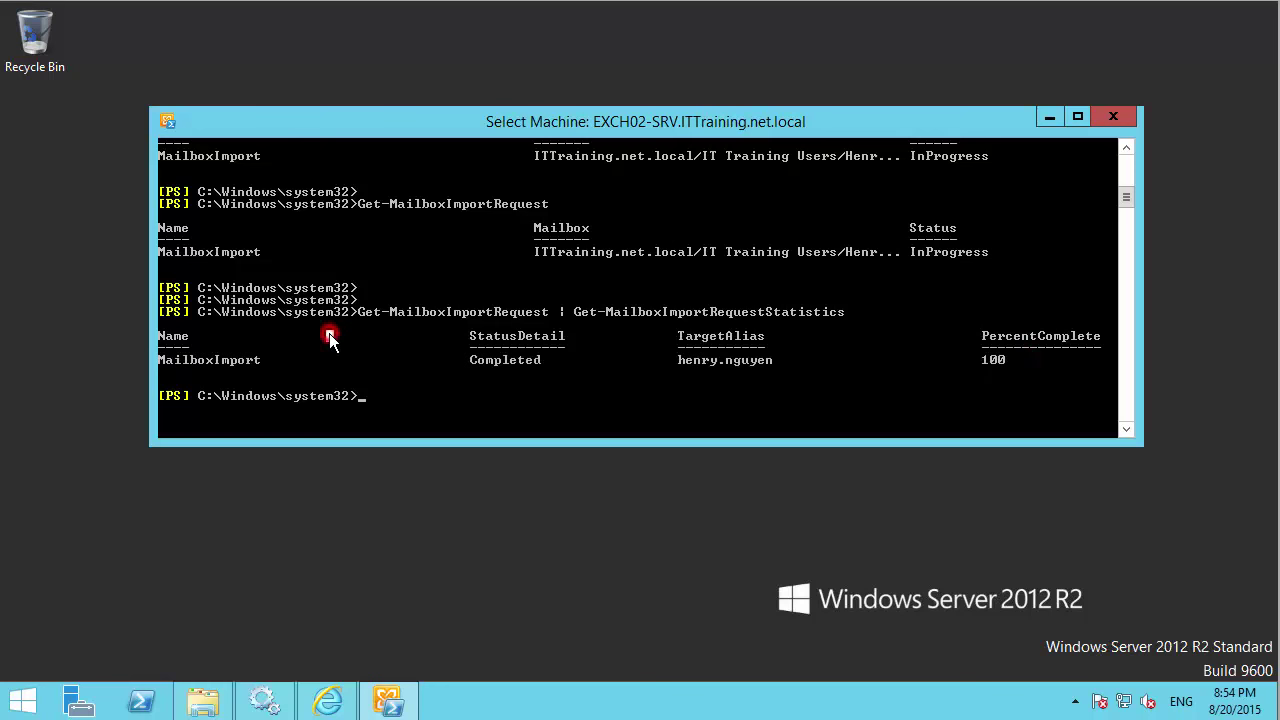
key("Return")
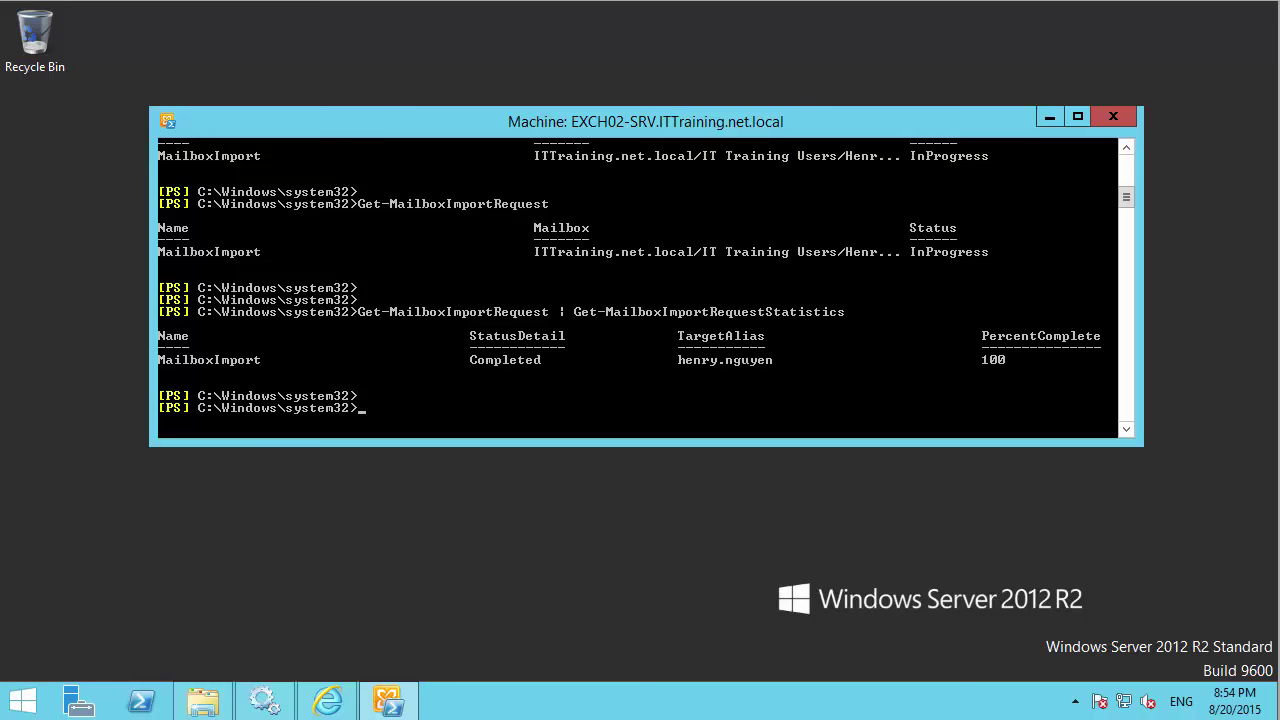
Rerun Get-MailboxImportRequest alone to confirm the import request shows Completed.
key("Return")
key("Return")
key("Return")
key("Up")
key("BackSpace")
key("BackSpace")
key("BackSpace")
key("BackSpace")
key("BackSpace")
key("BackSpace")
key("BackSpace")
key("BackSpace")
key("BackSpace")
key("BackSpace")
key("BackSpace")
key("BackSpace")
key("BackSpace")
key("BackSpace")
key("BackSpace")
key("BackSpace")
key("BackSpace")
key("BackSpace")
key("BackSpace")
key("BackSpace")
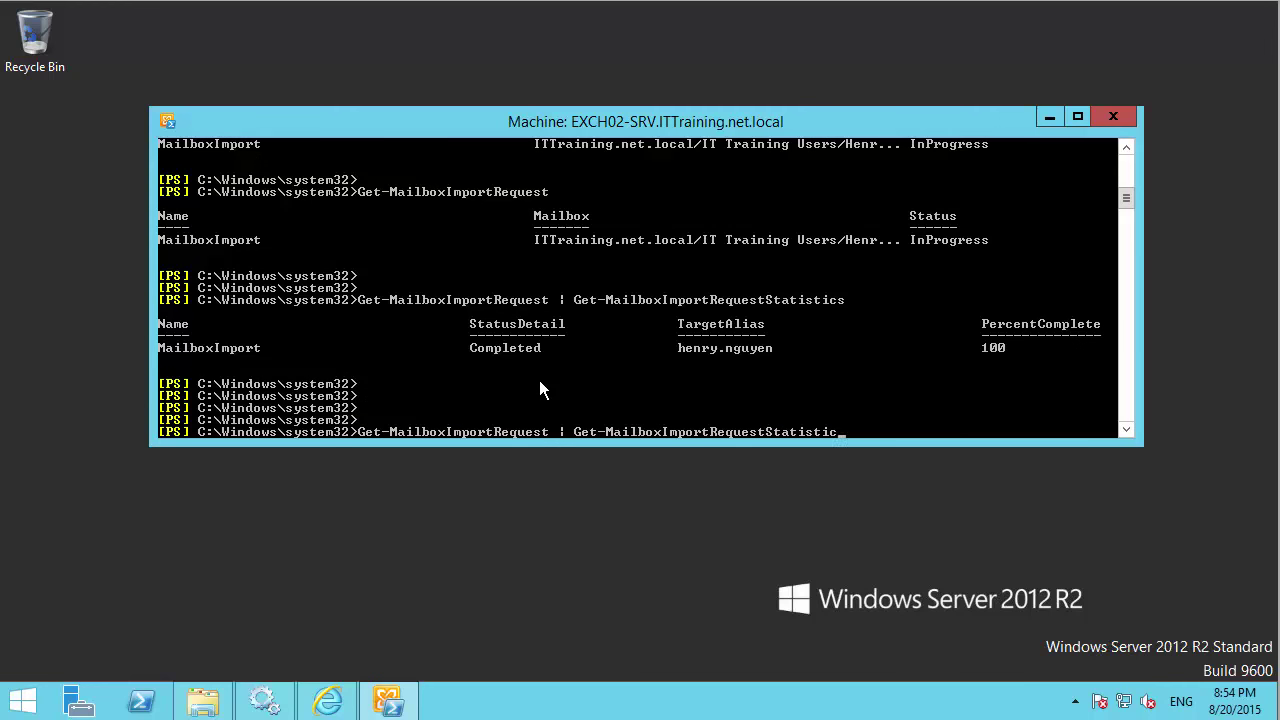
key("BackSpace")
key("BackSpace")
key("BackSpace")
key("BackSpace")
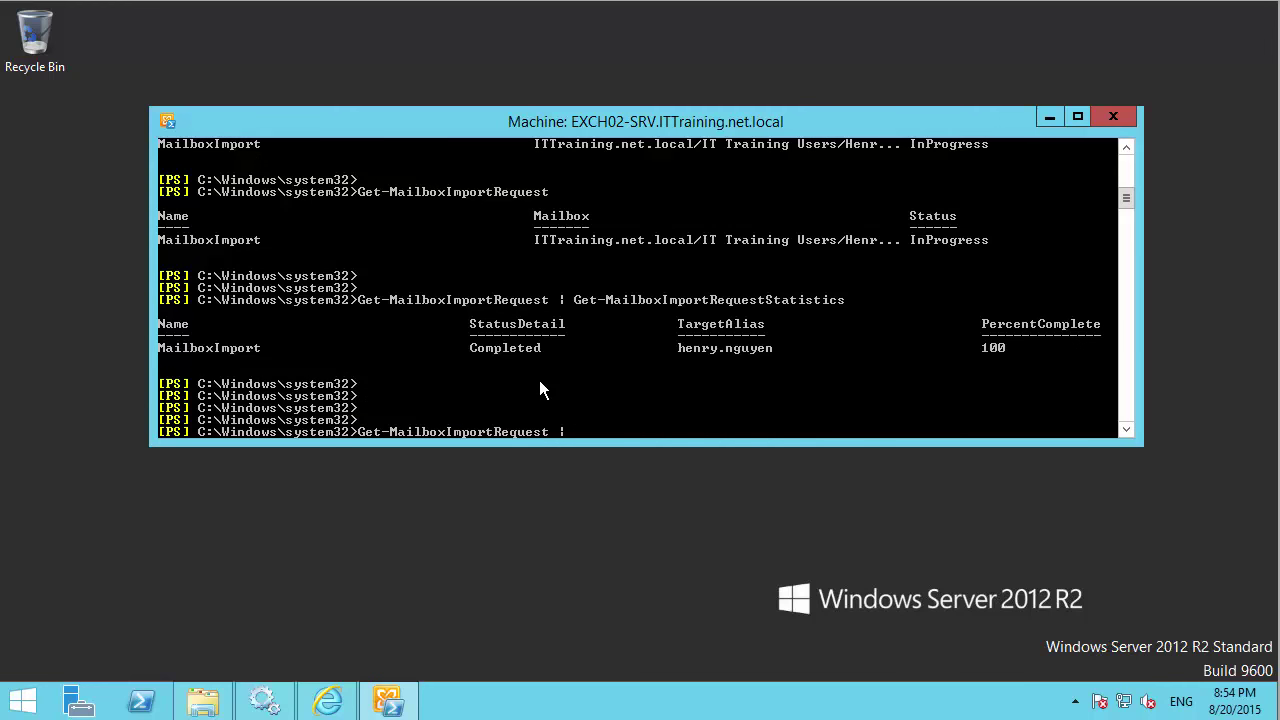
key("Return")
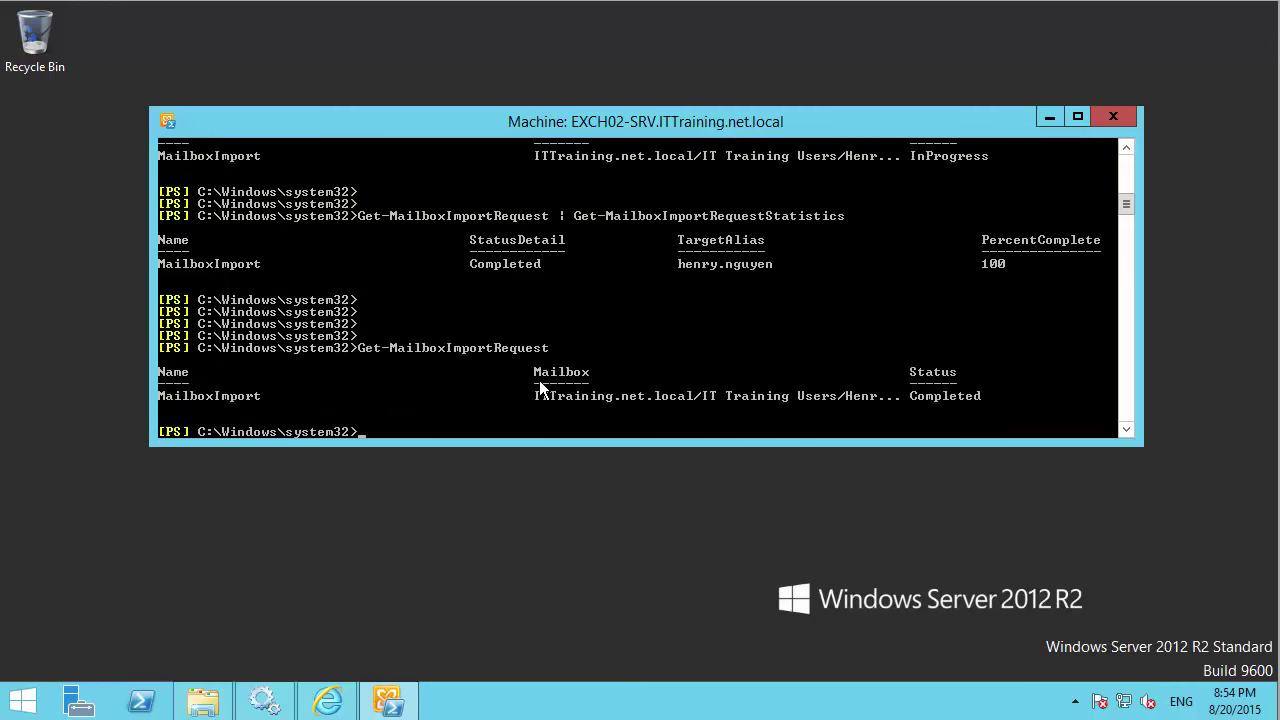
key("Return")
key("Return")
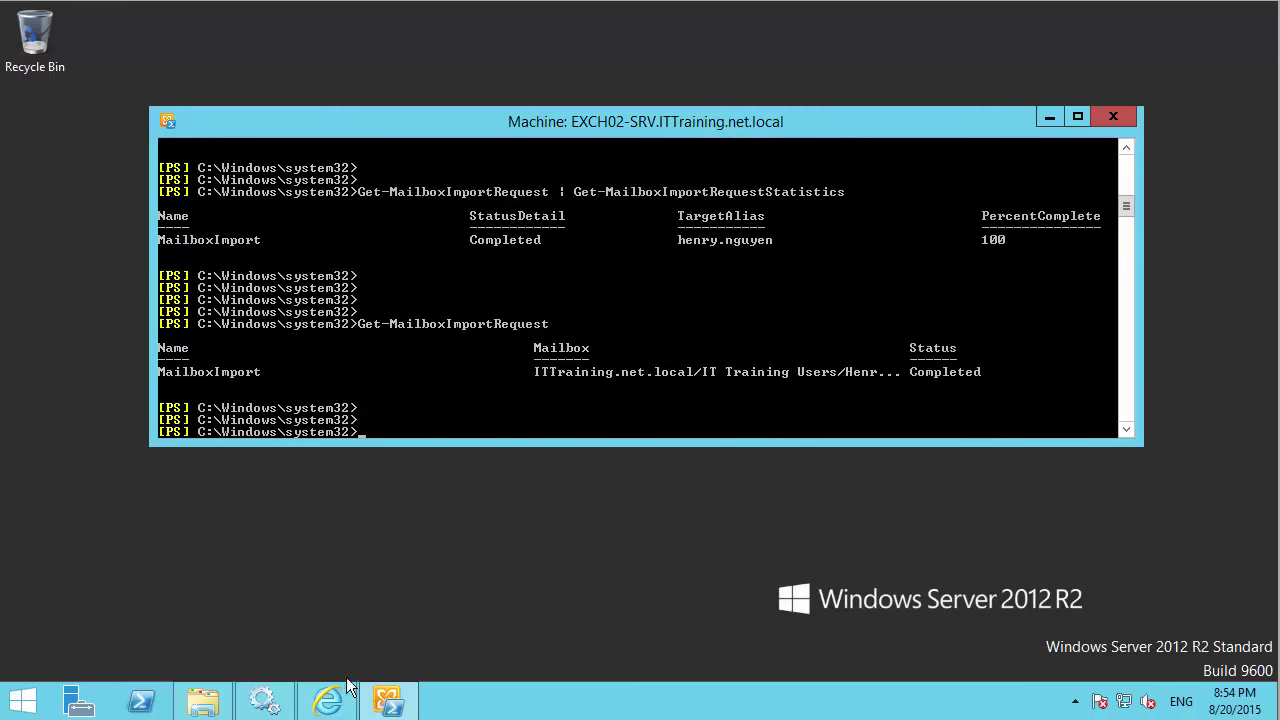
right_click(328, 700)
left_click(295, 601)
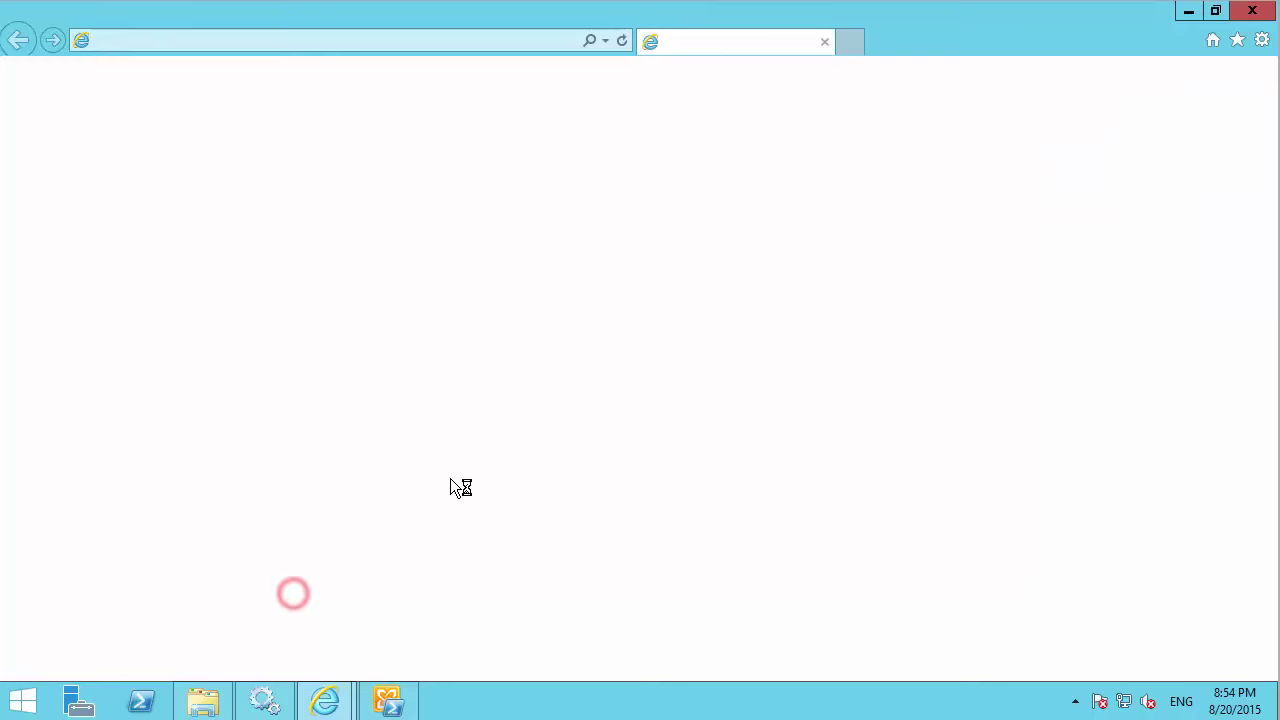
left_click(421, 47)
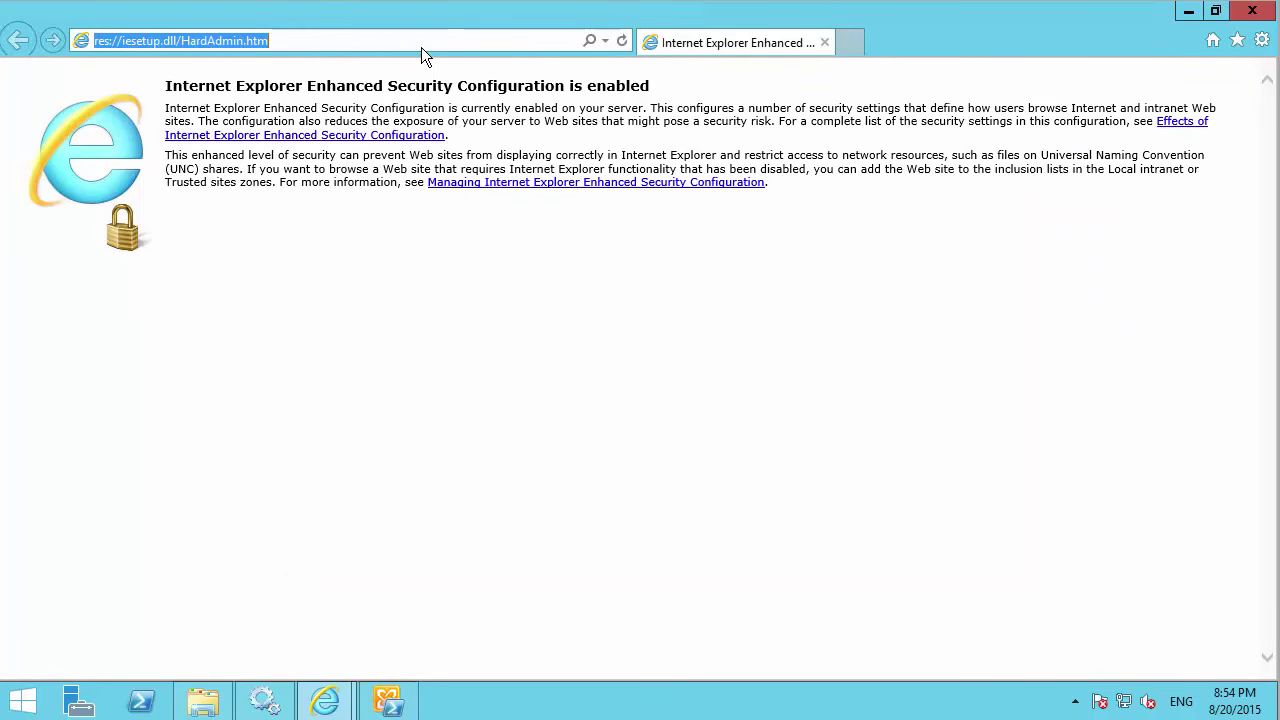
type("https://")
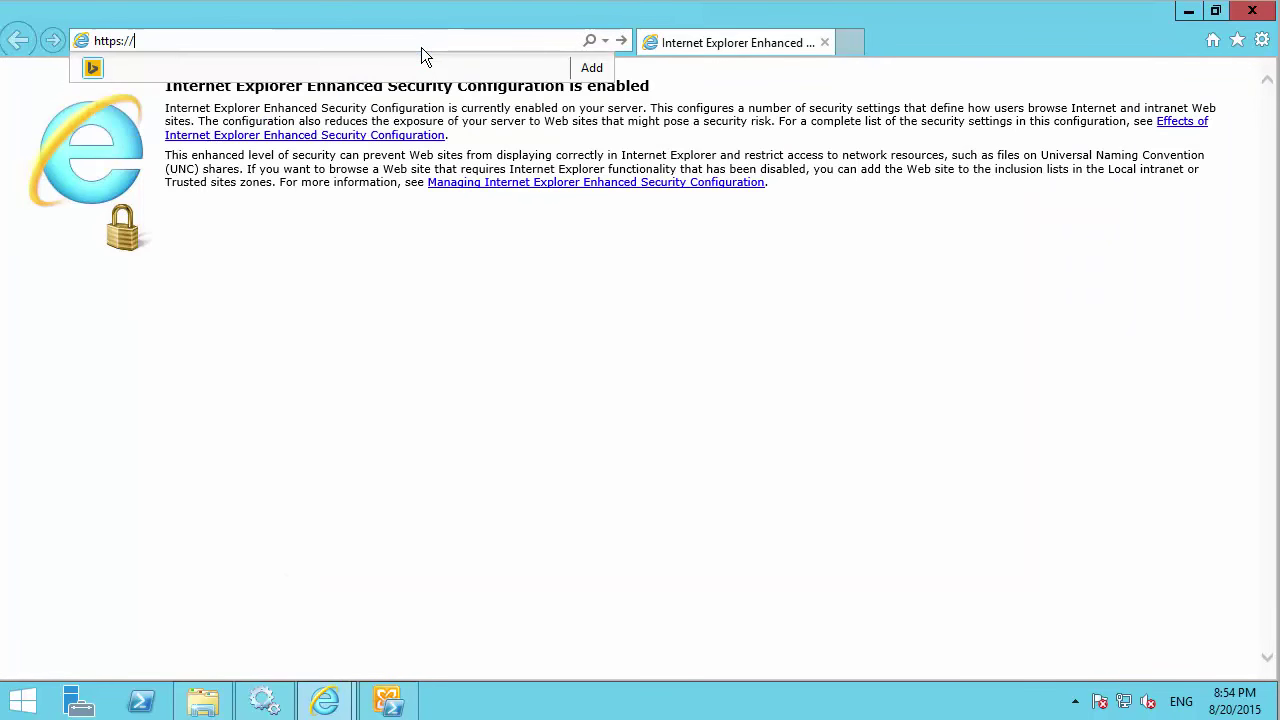
type("locah")
key("BackSpace")
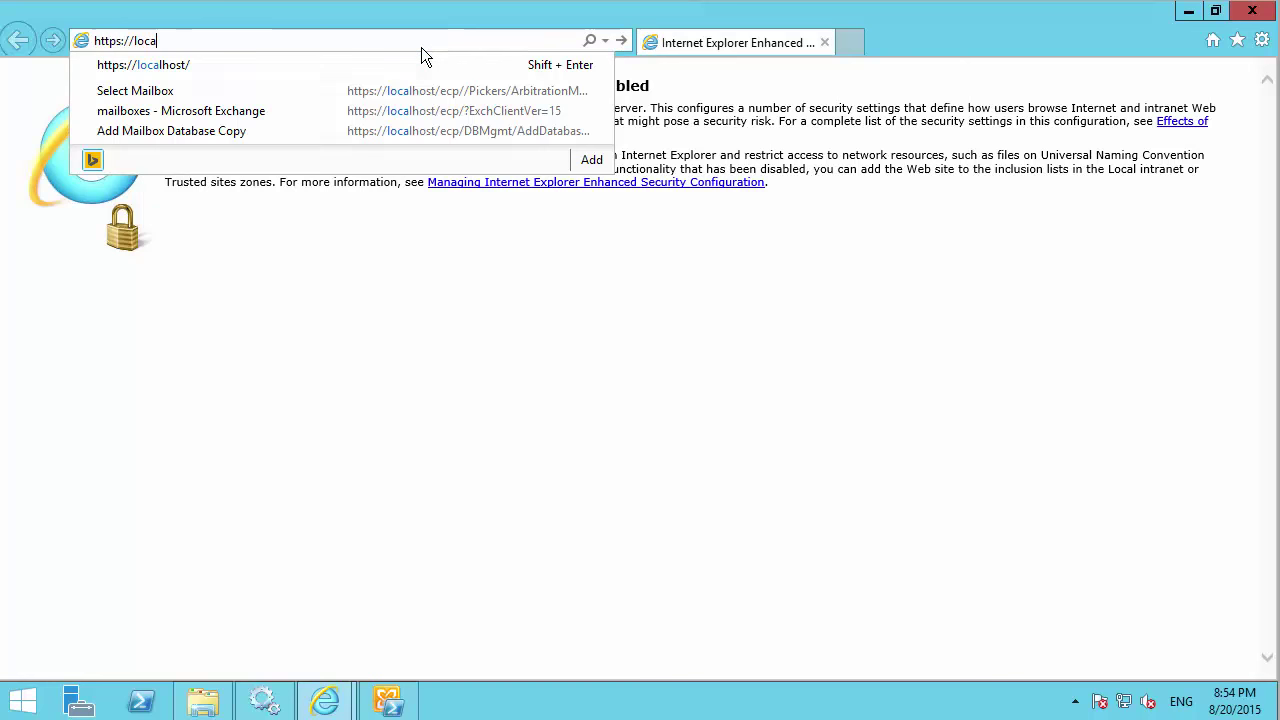
key("Down")
key("Return")
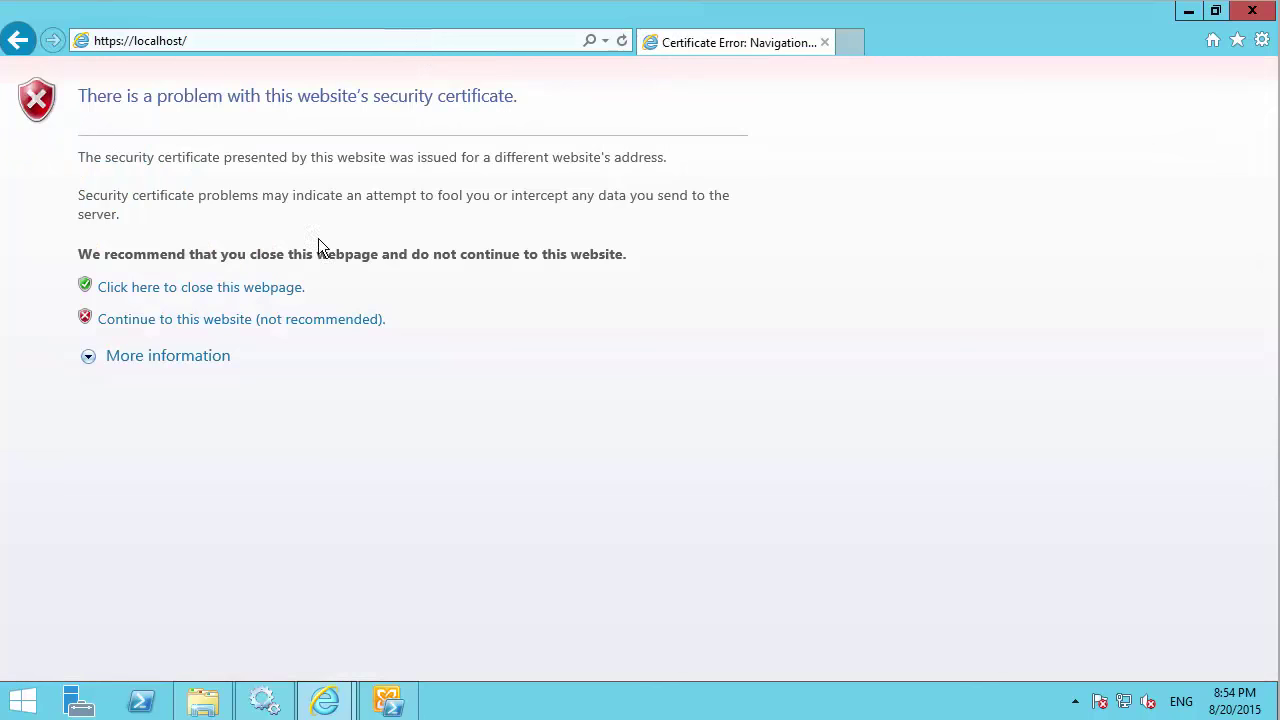
left_click(294, 320)
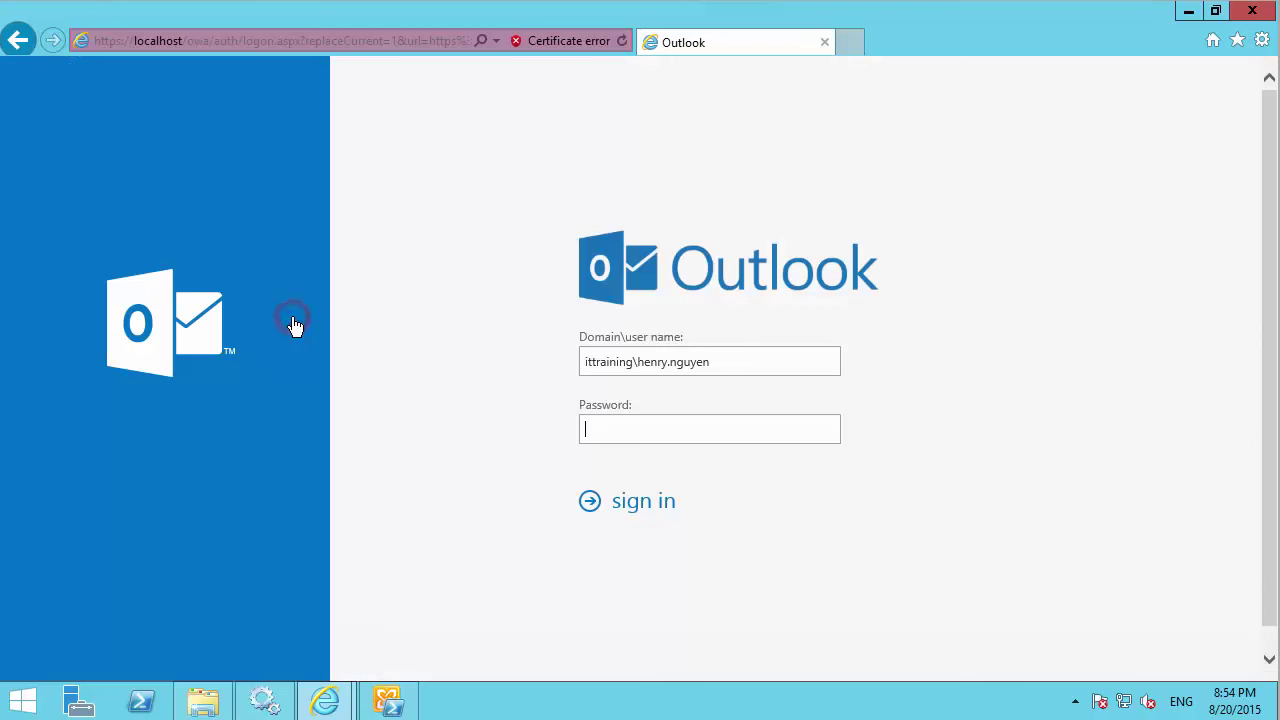
left_click(640, 431)
Sign in with the account password, widen the message list, and expand Sync Issues.
type("********")
key("Return")
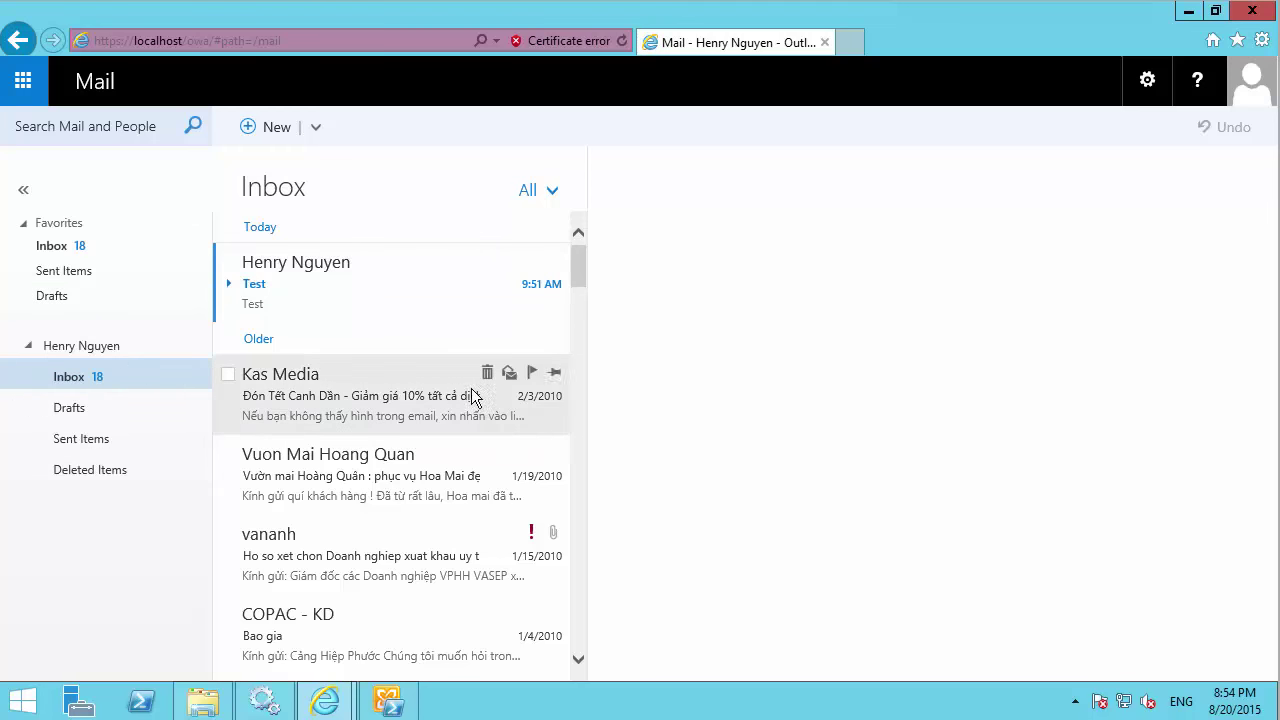
left_click_drag(590, 330, 786, 330)
left_click(78, 408)
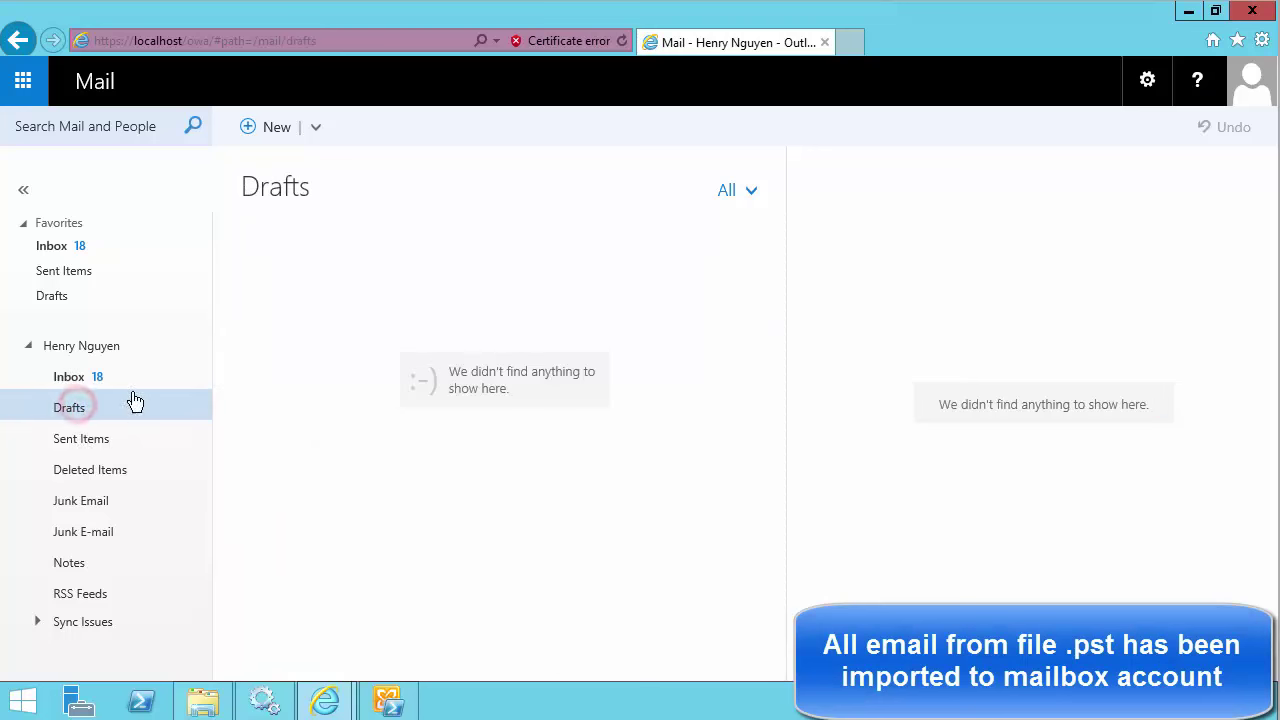
left_click(90, 378)
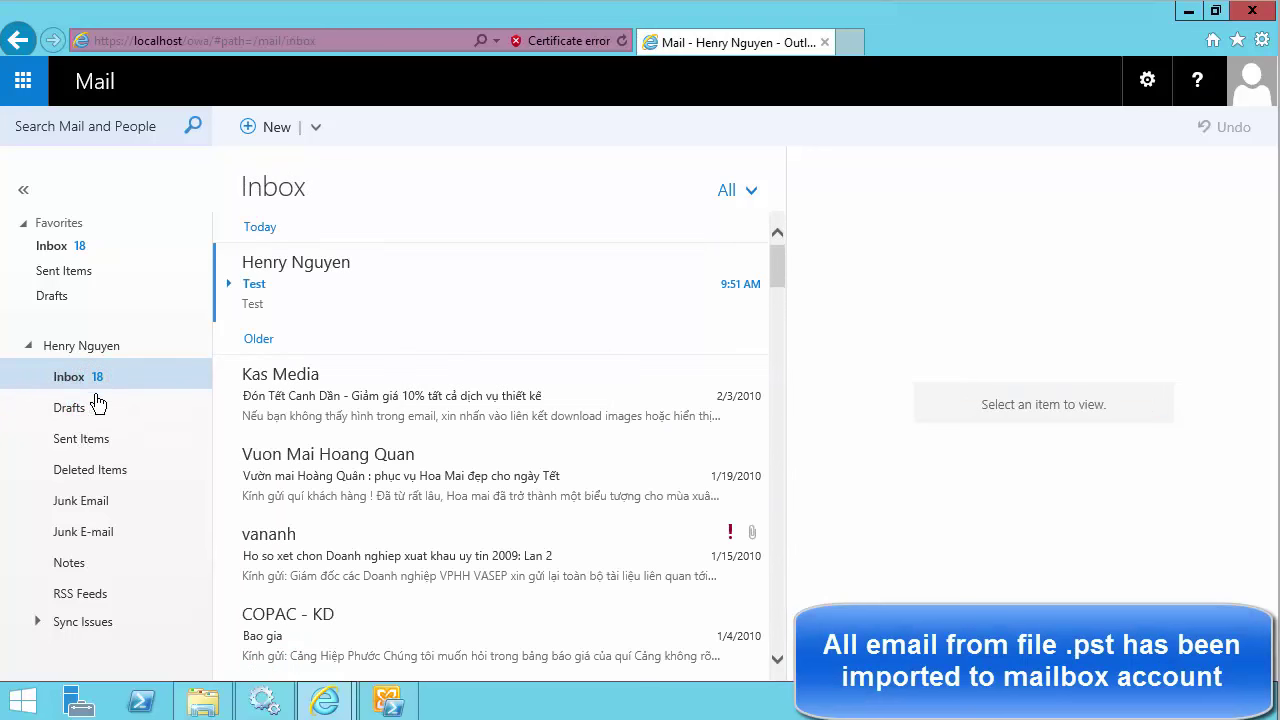
left_click(39, 622)
Scroll through the imported Inbox messages, revisiting Drafts, then minimise the browser.
scroll(500, 370, "down", 7)
scroll(440, 418, "down", 15)
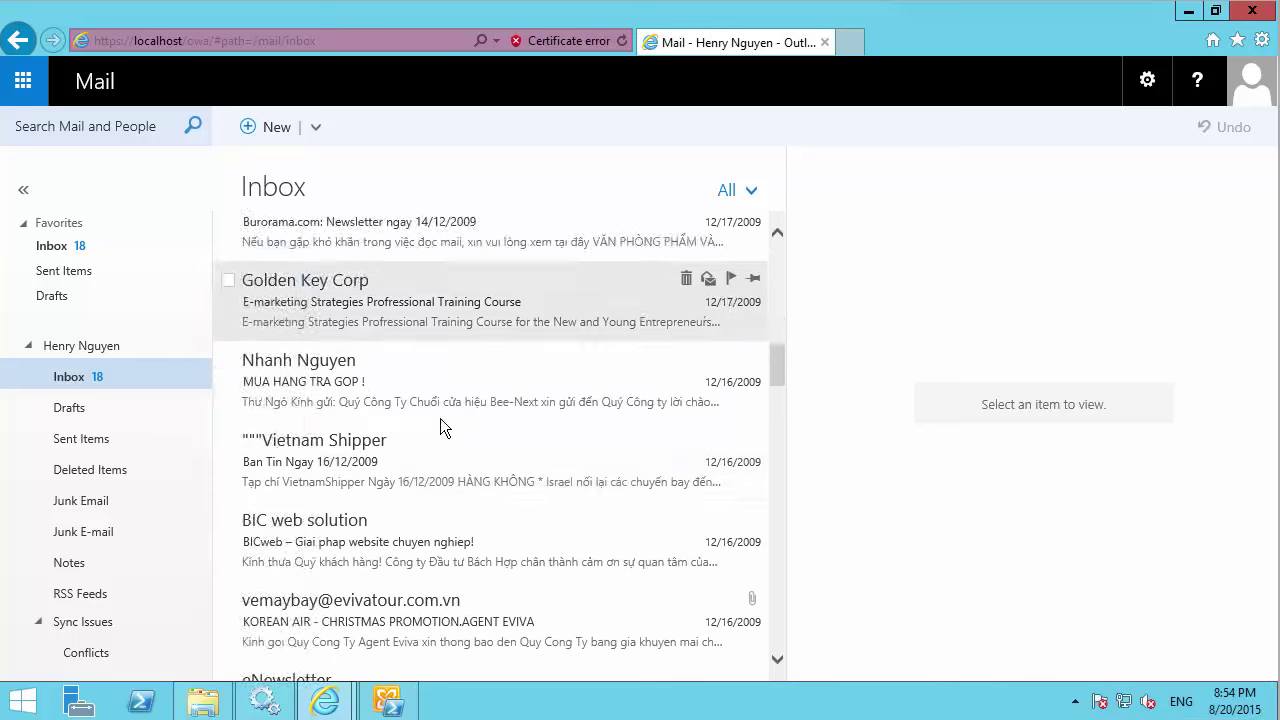
scroll(425, 455, "down", 6)
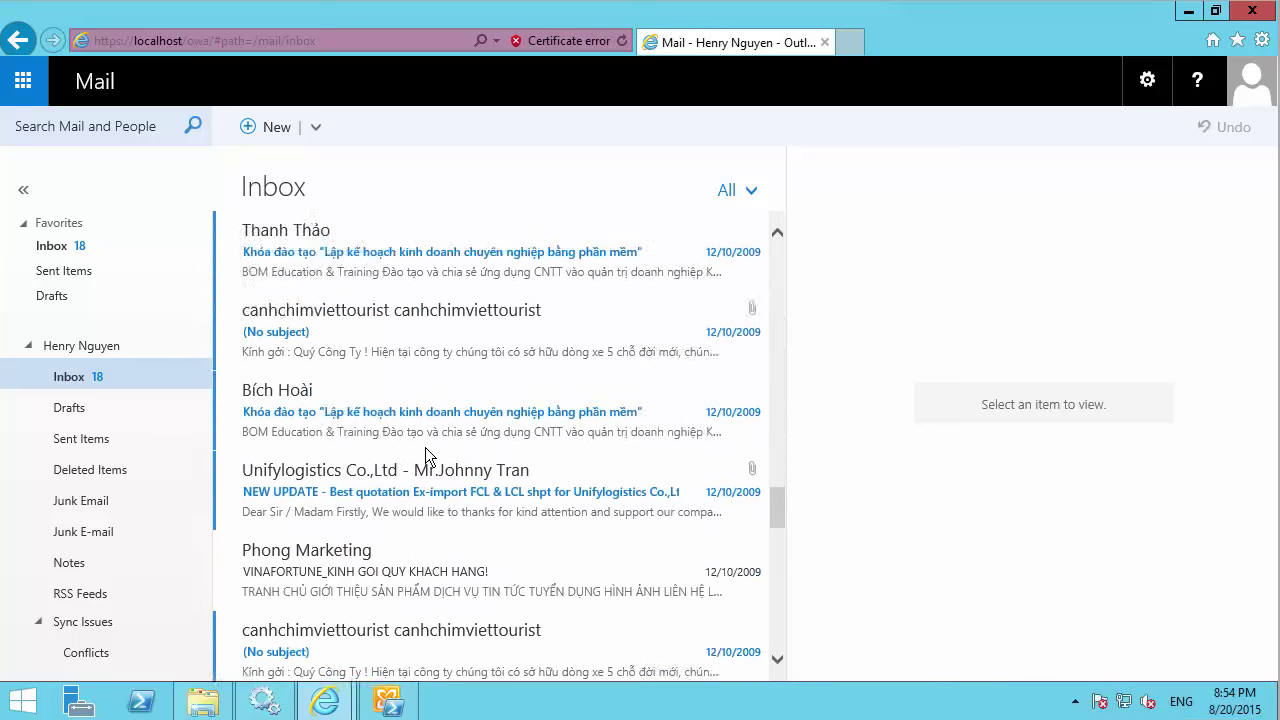
left_click(70, 409)
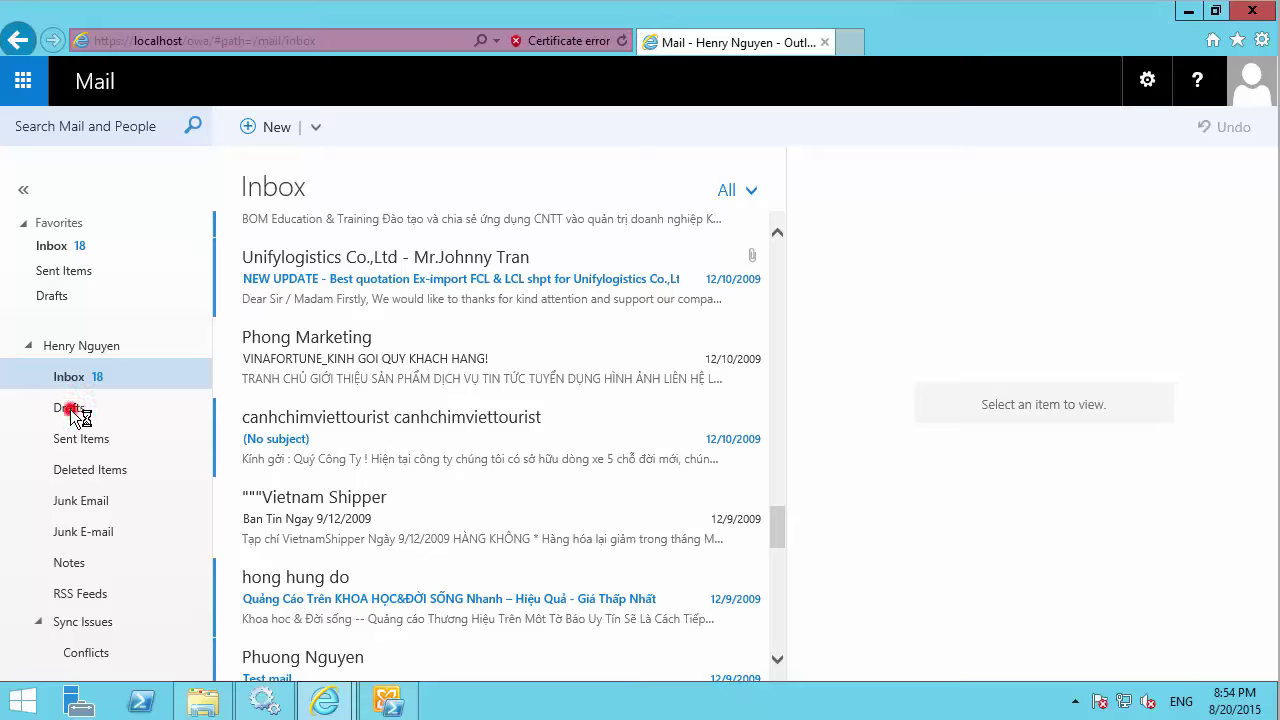
left_click(86, 383)
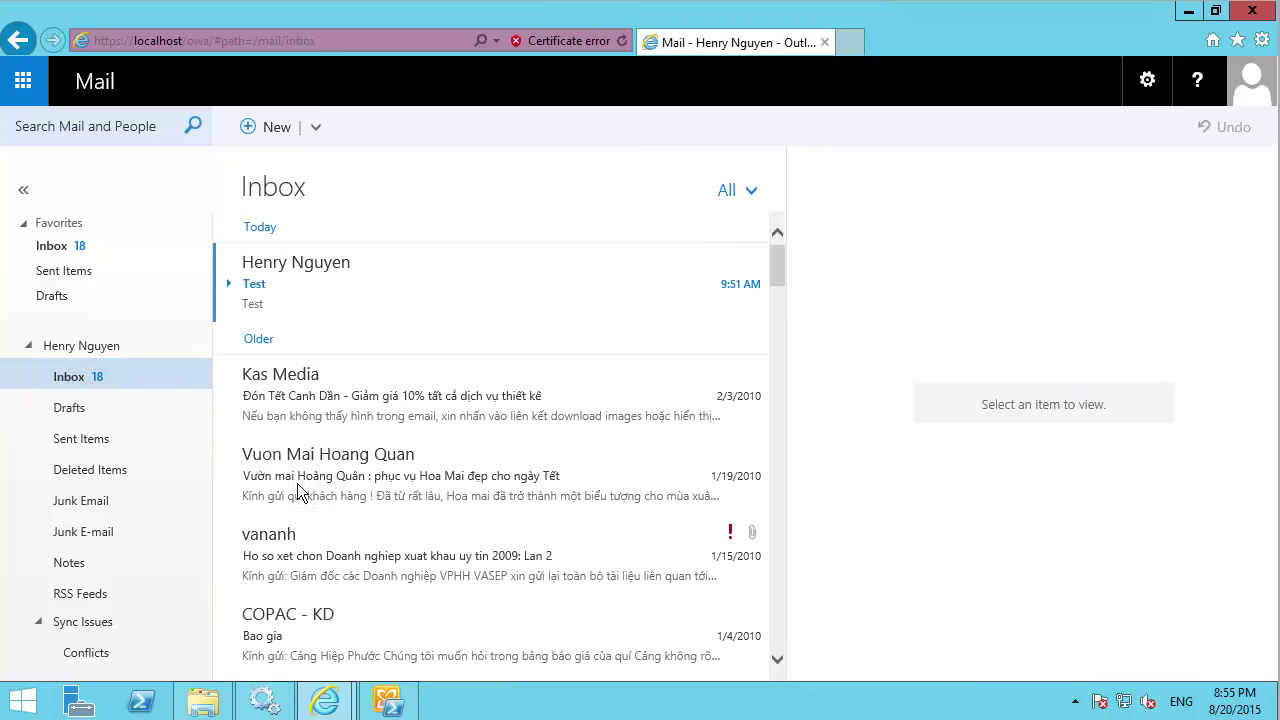
scroll(523, 463, "down", 10)
scroll(518, 472, "down", 15)
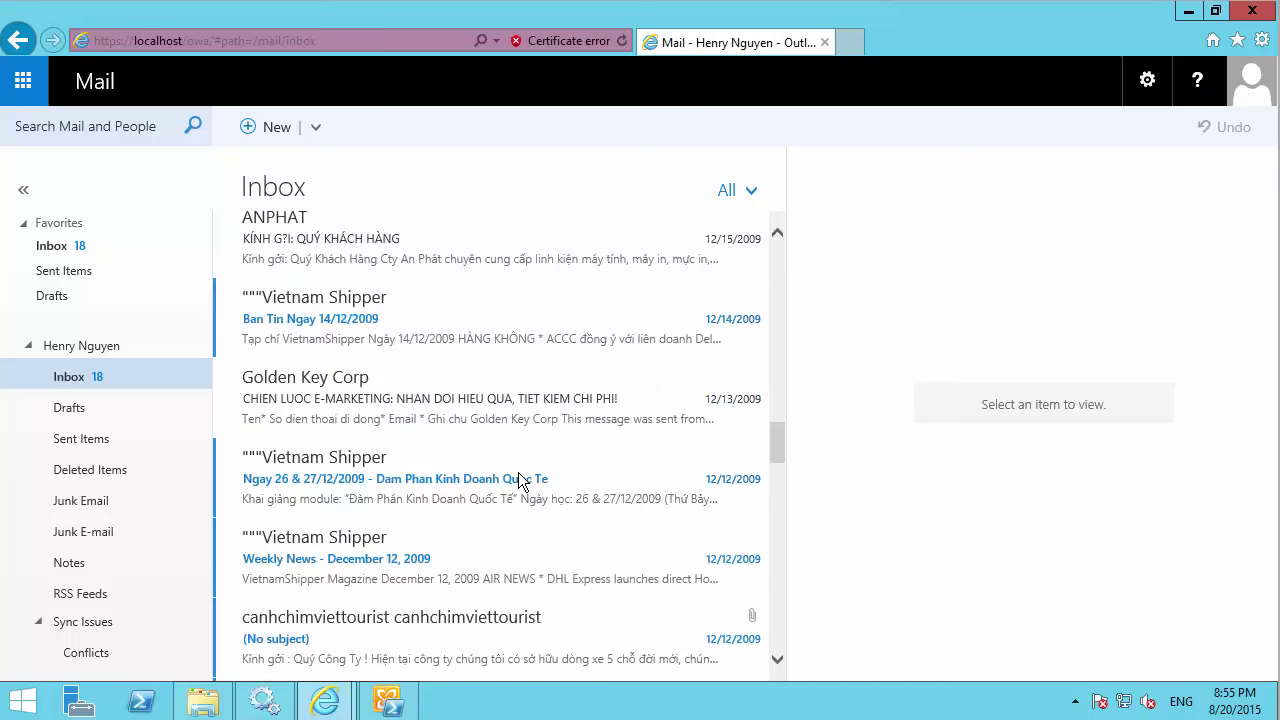
scroll(518, 472, "down", 3)
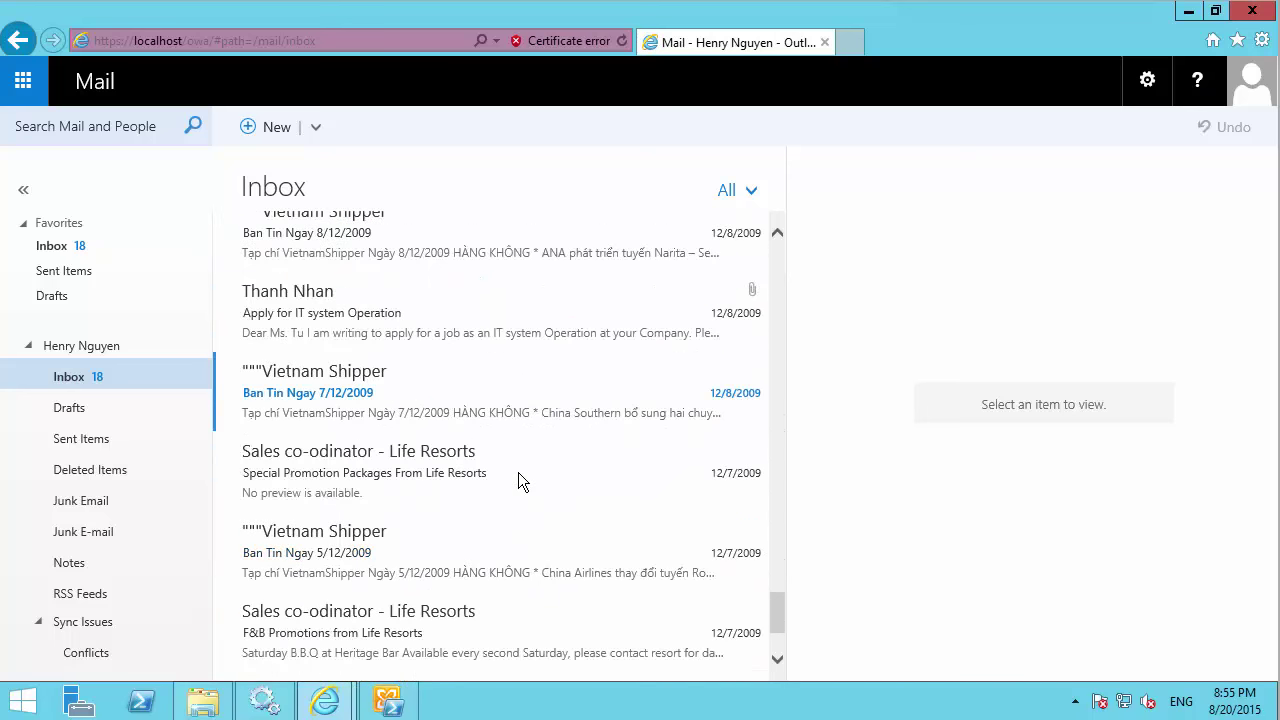
scroll(357, 291, "up", 3)
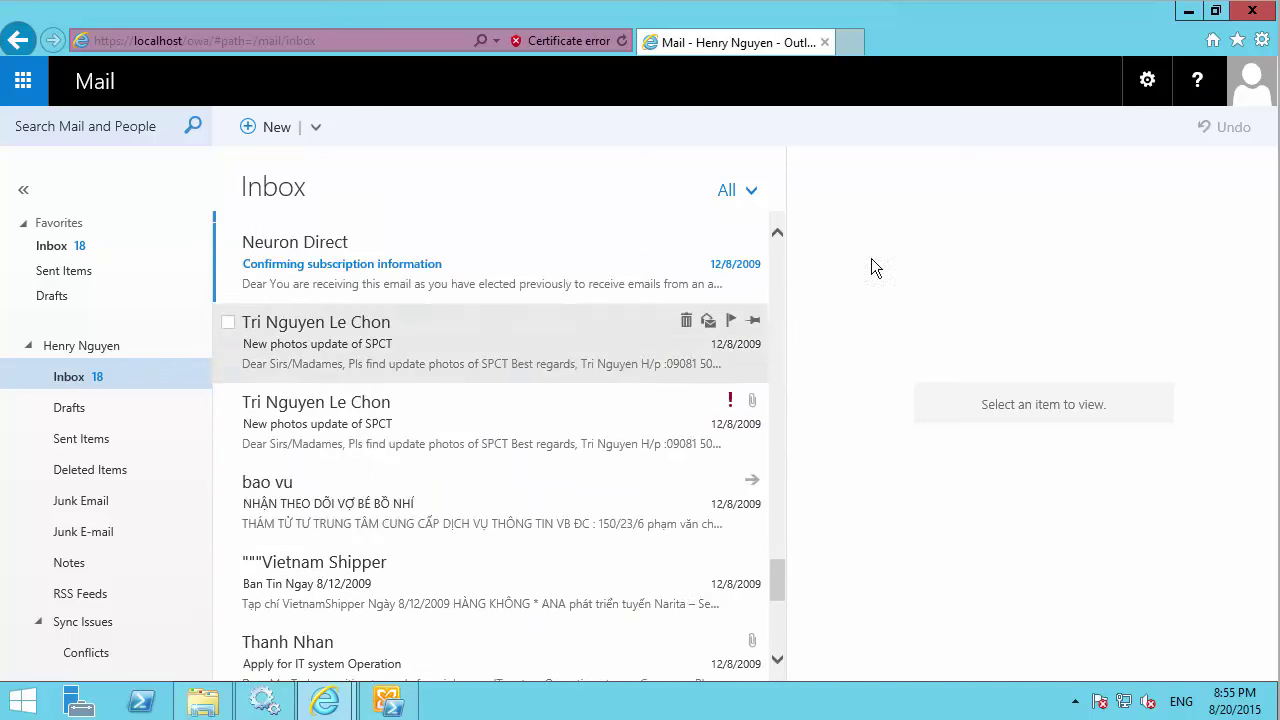
left_click(1187, 11)
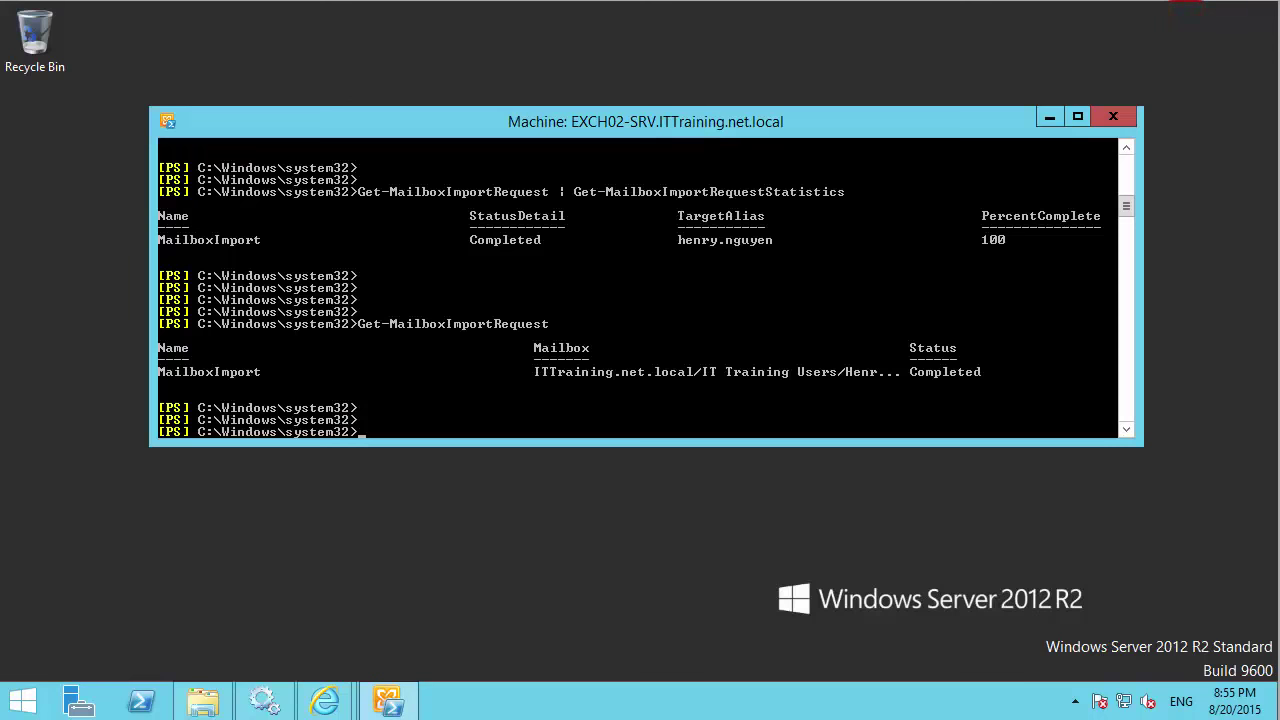
key("Return")
key("Return")
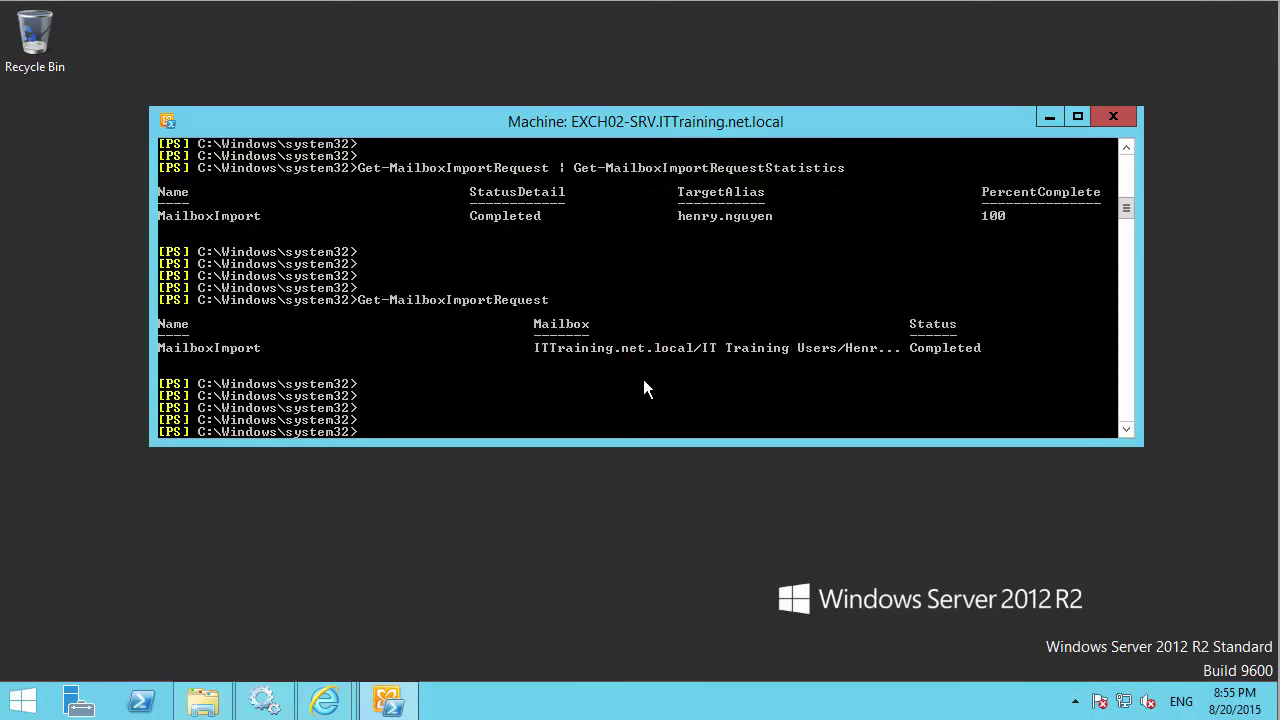
type("new-mail")
key("Tab")
key("Tab")
key("Tab")
key("Tab")
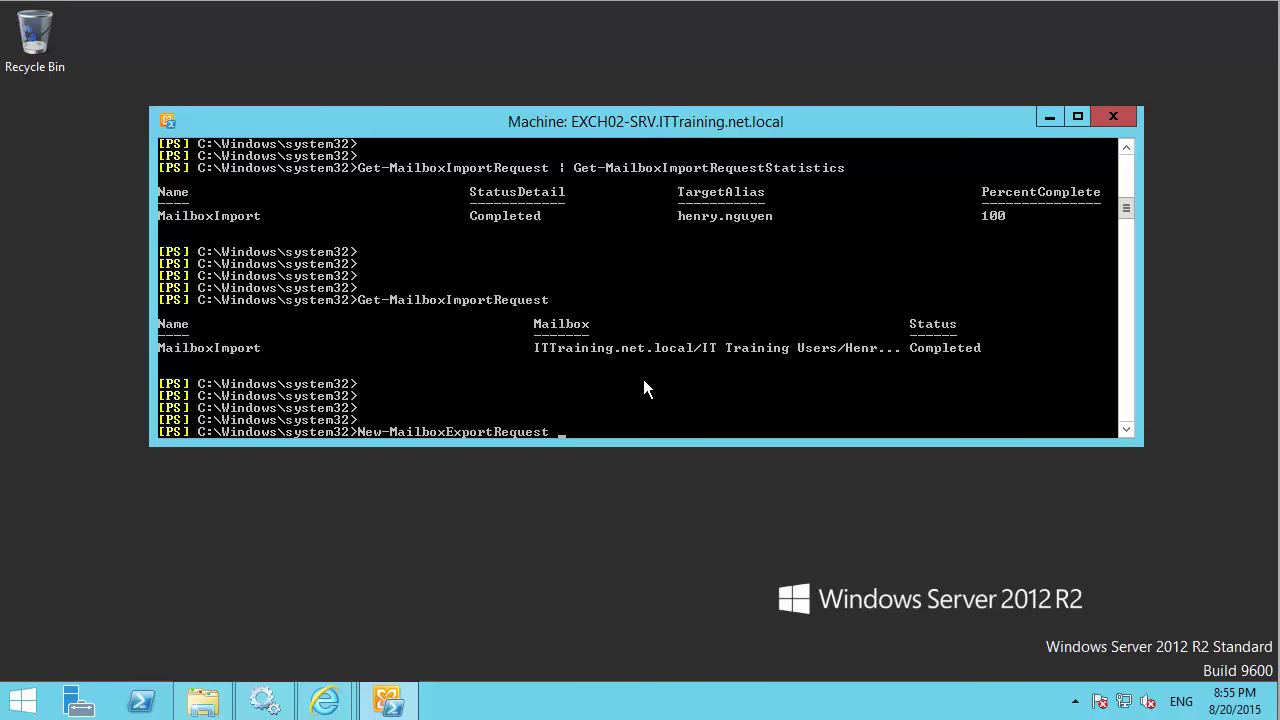
type("-Mailboxi")
key("BackSpace")
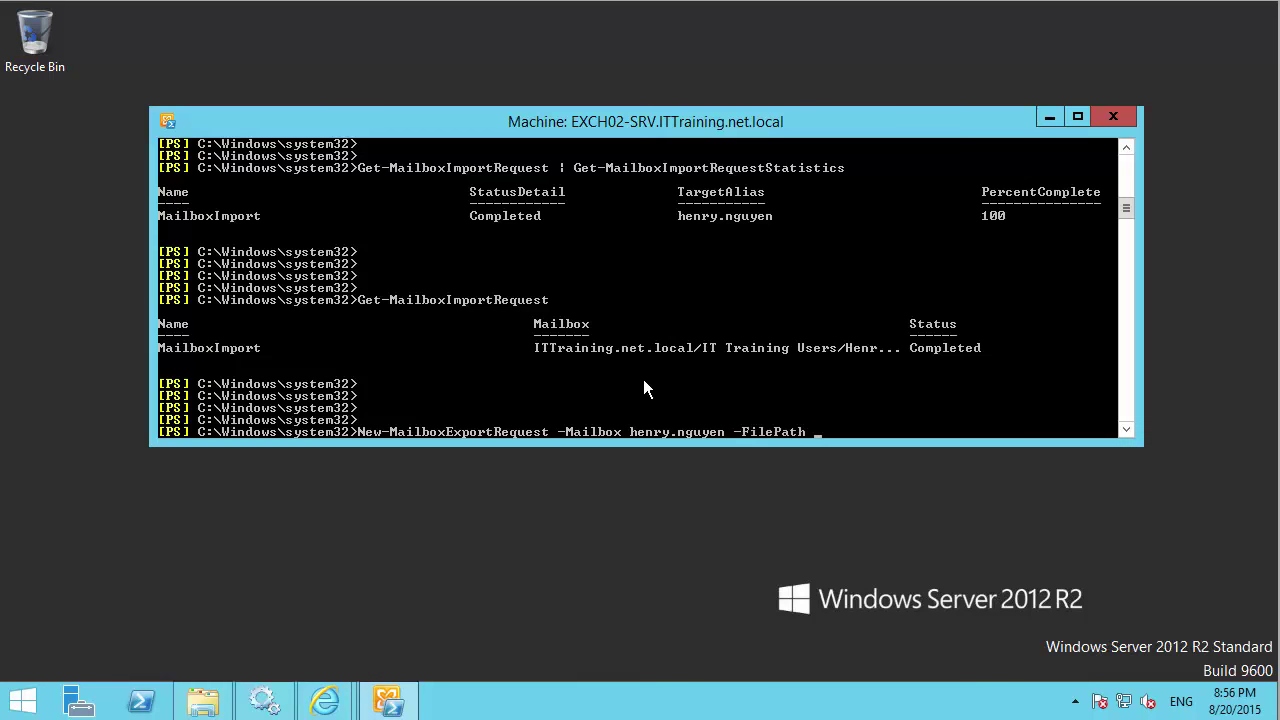
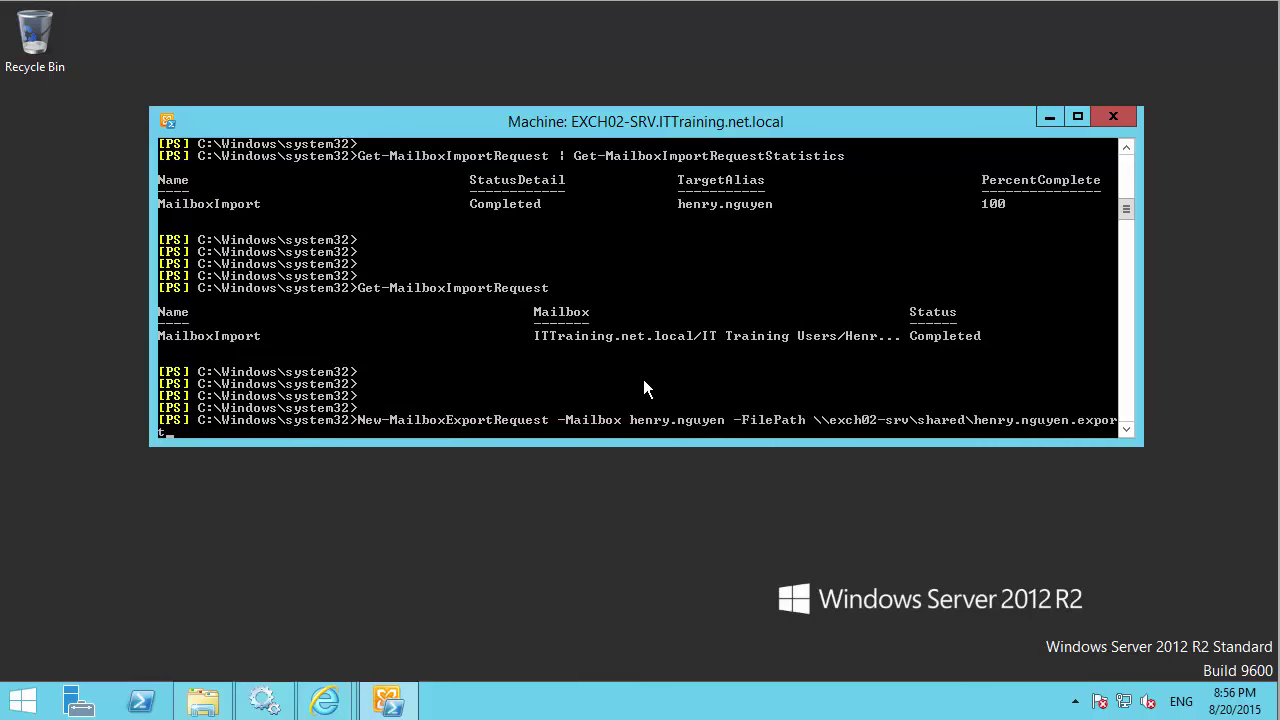
key("Return")
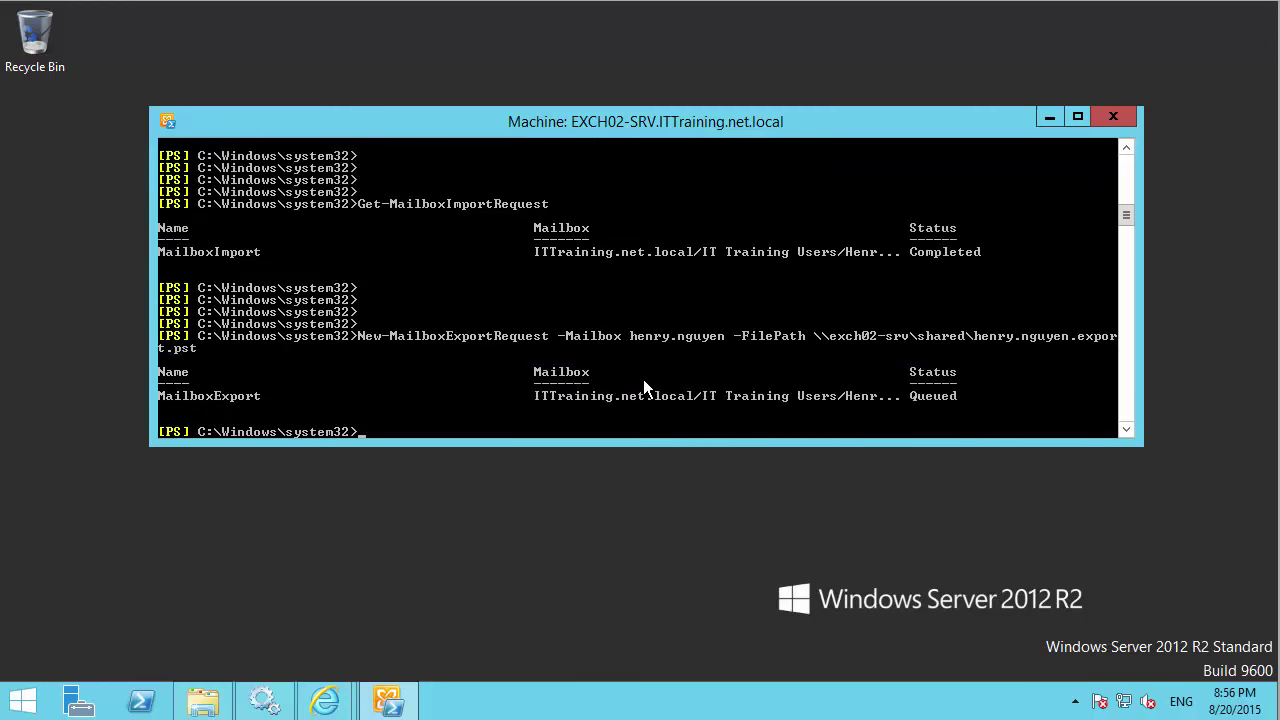
Highlight the queued MailboxExport row in the console output.
key("Return")
key("Return")
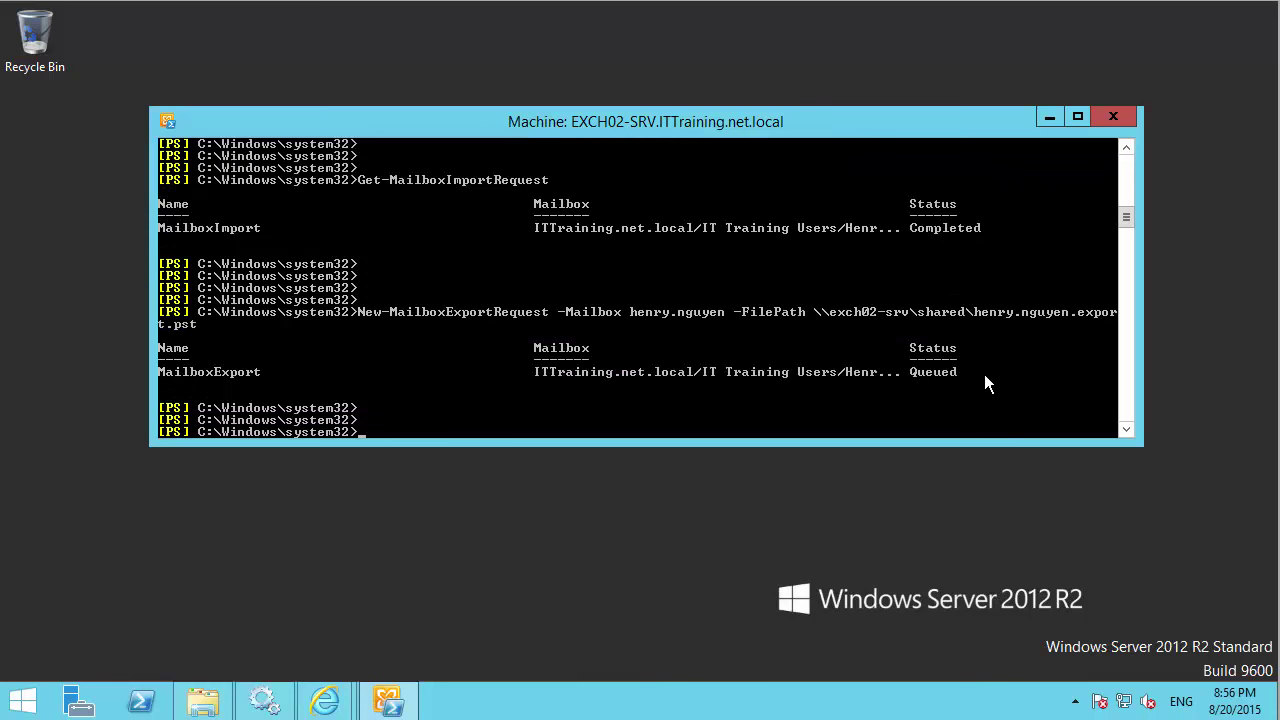
right_click(984, 374)
left_click(988, 380)
left_click_drag(990, 374, 160, 374)
left_click(528, 447)
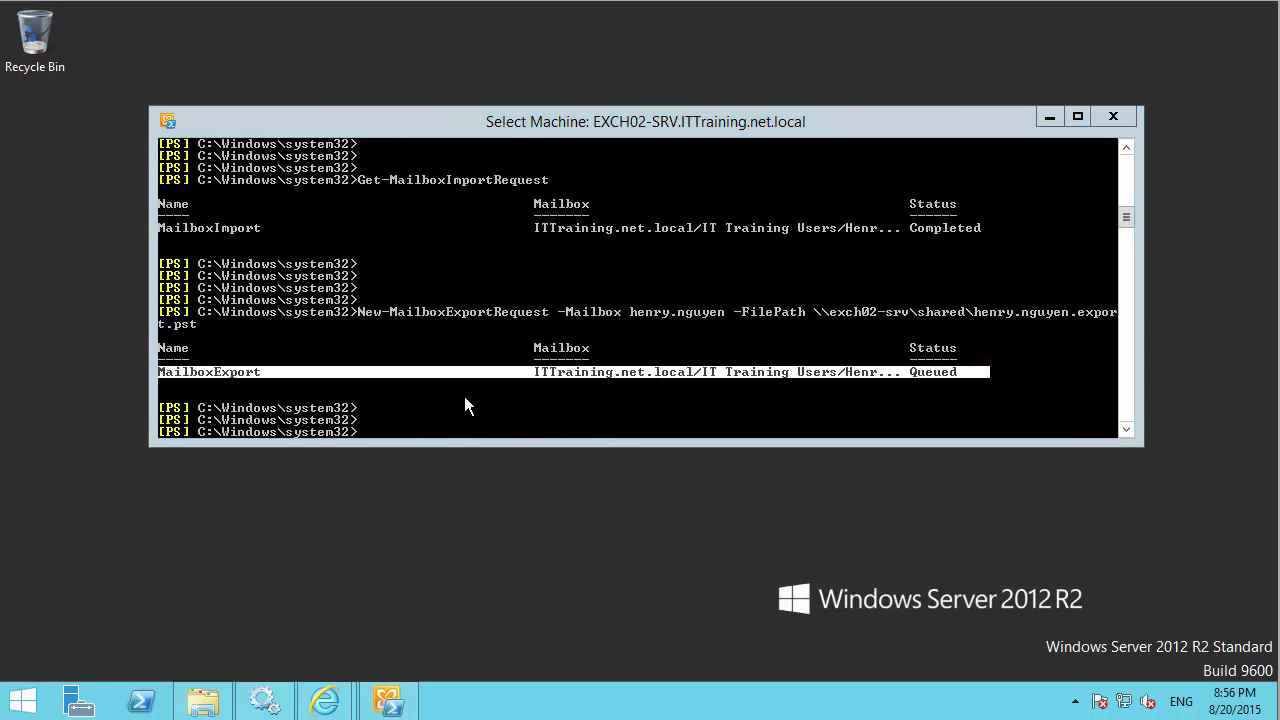
left_click(474, 398)
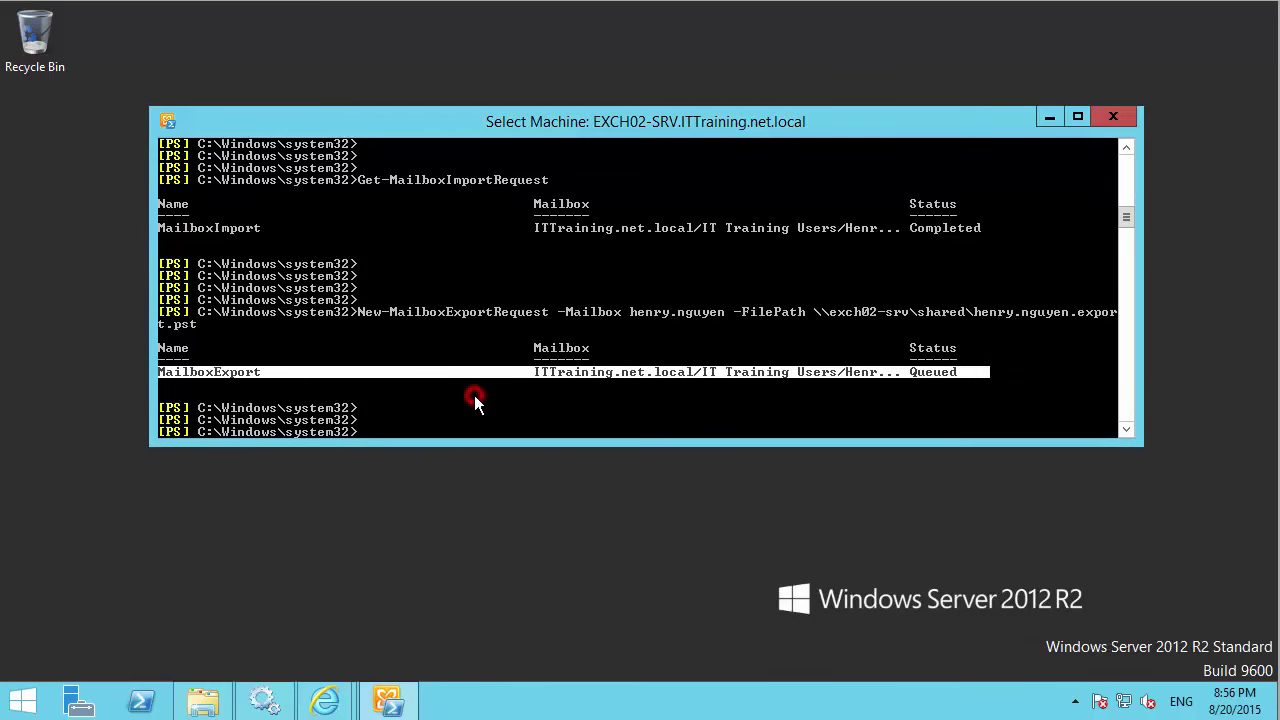
key("Return")
Run Get-MailboxExportRequest to check the export's status.
type("get")
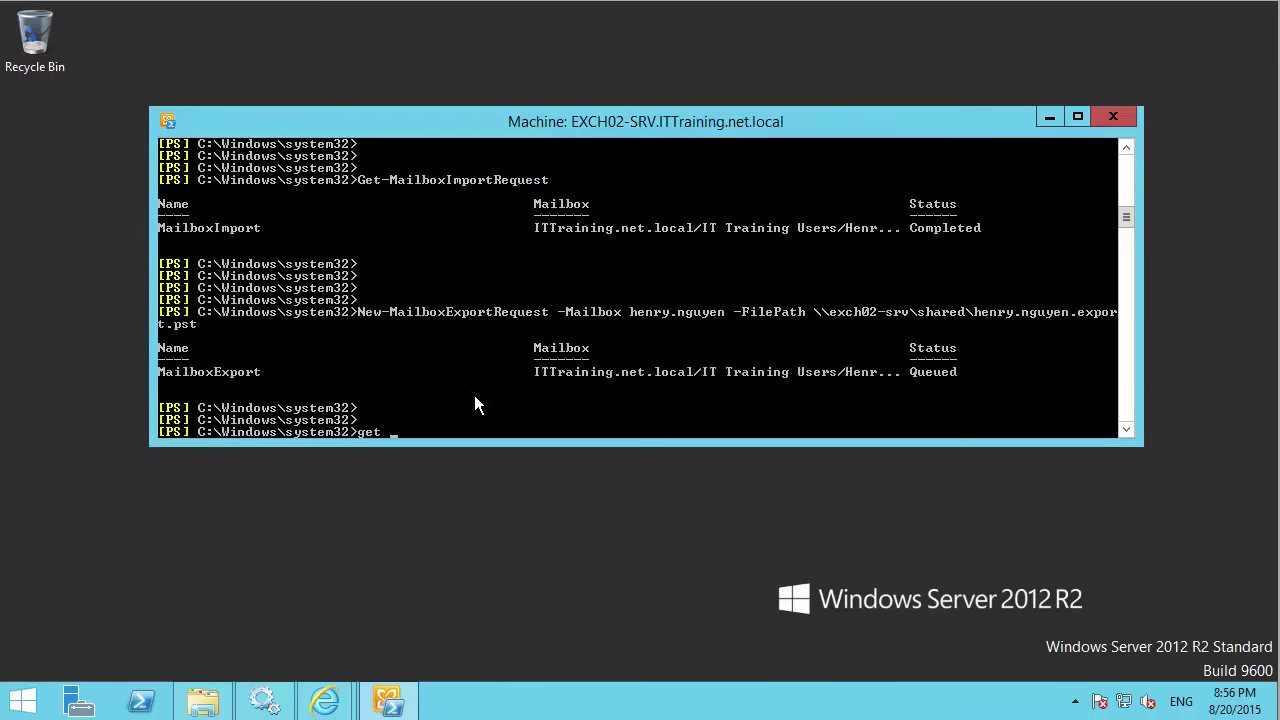
type("-mail")
key("Tab")
type("Ex")
key("Tab")
key("Return")
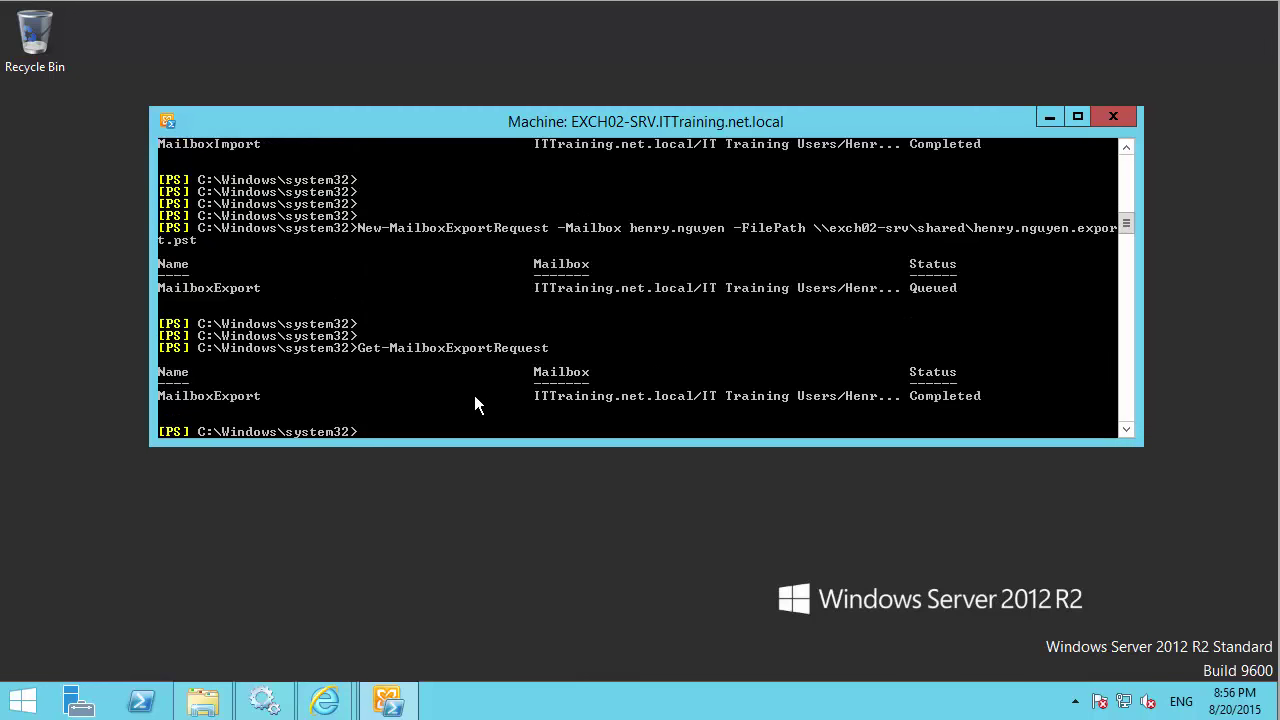
Mark the Completed export status row, then bring up the DATA (D:) drive window.
key("Return")
key("Return")
key("Return")
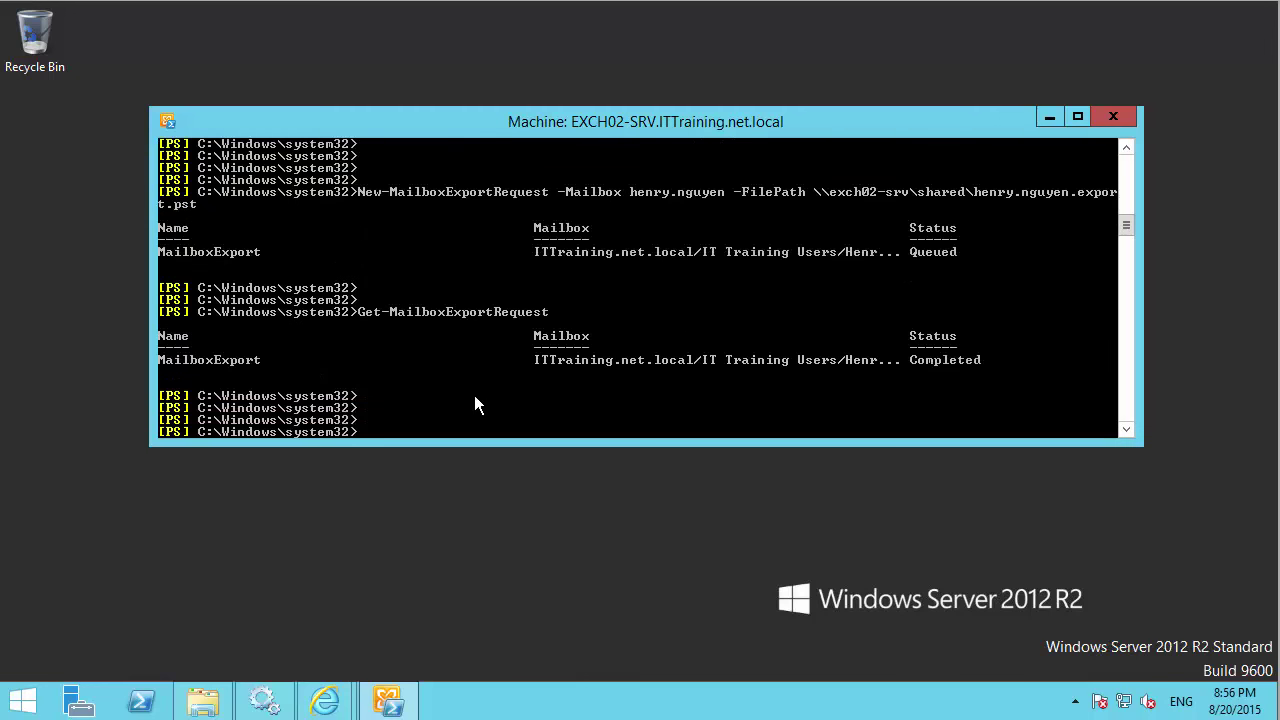
right_click(474, 395)
left_click(584, 412)
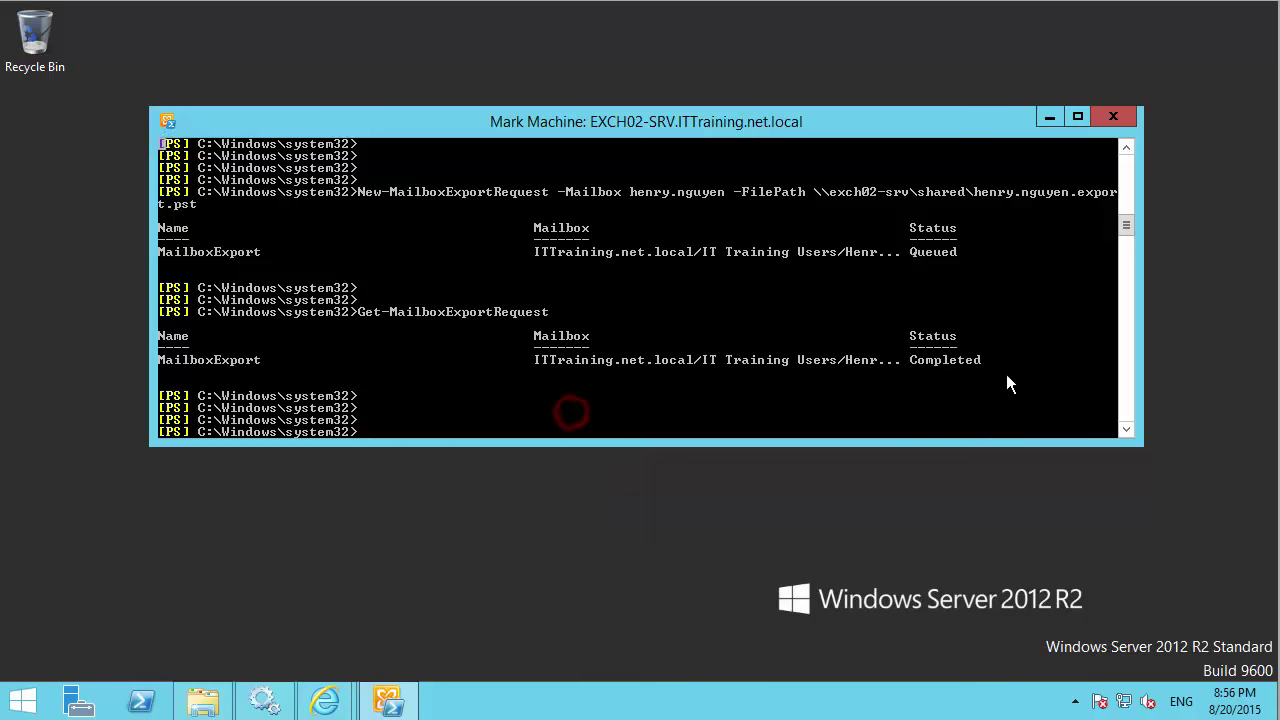
left_click_drag(1006, 374, 488, 353)
right_click(448, 393)
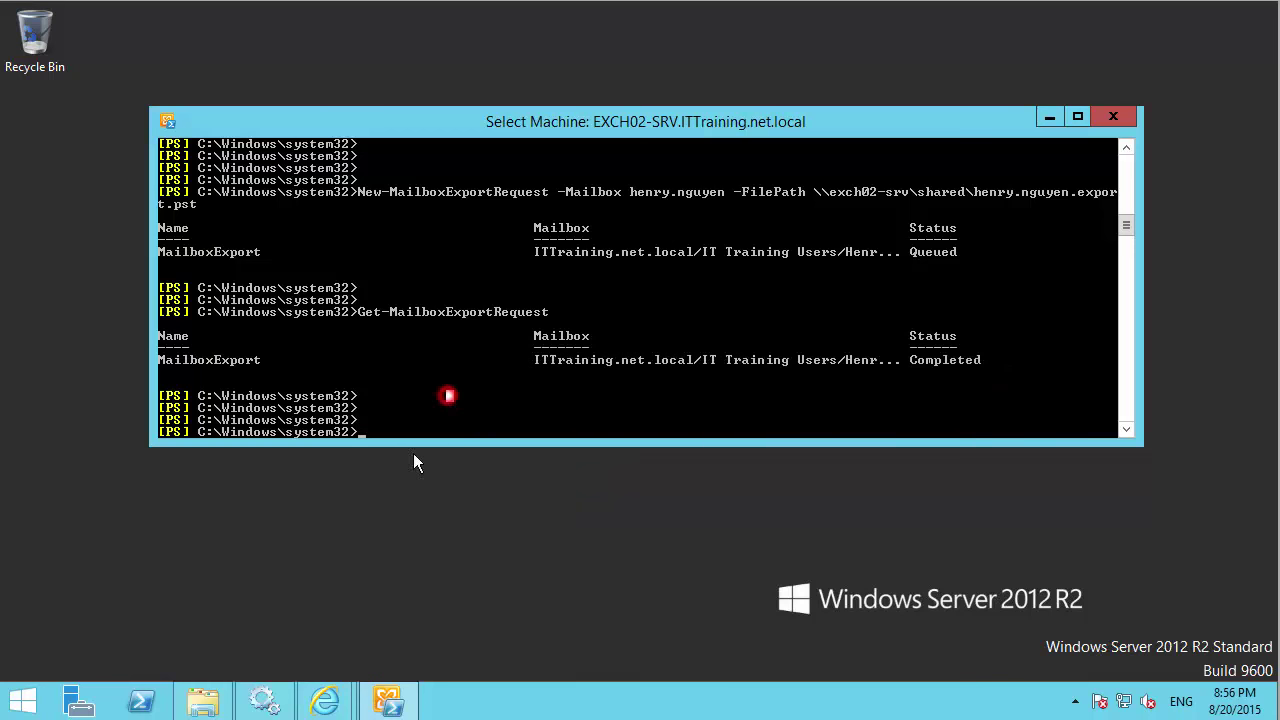
left_click(218, 702)
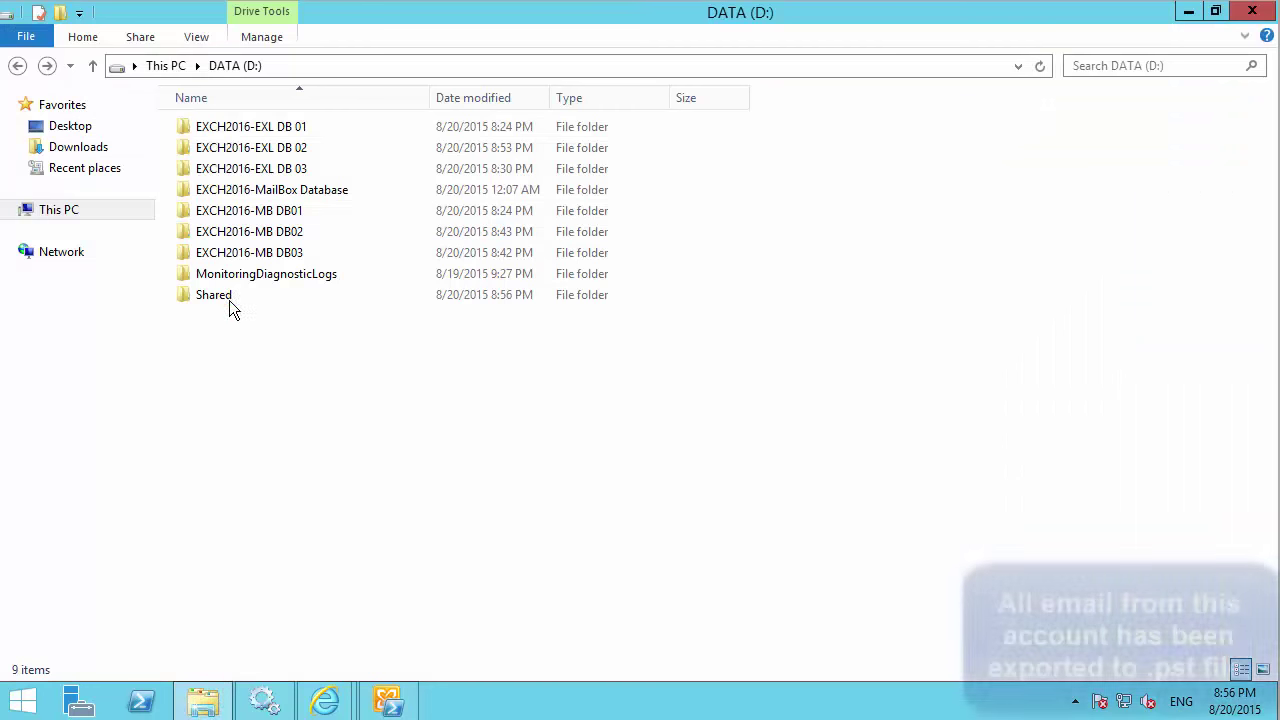
double_click(228, 298)
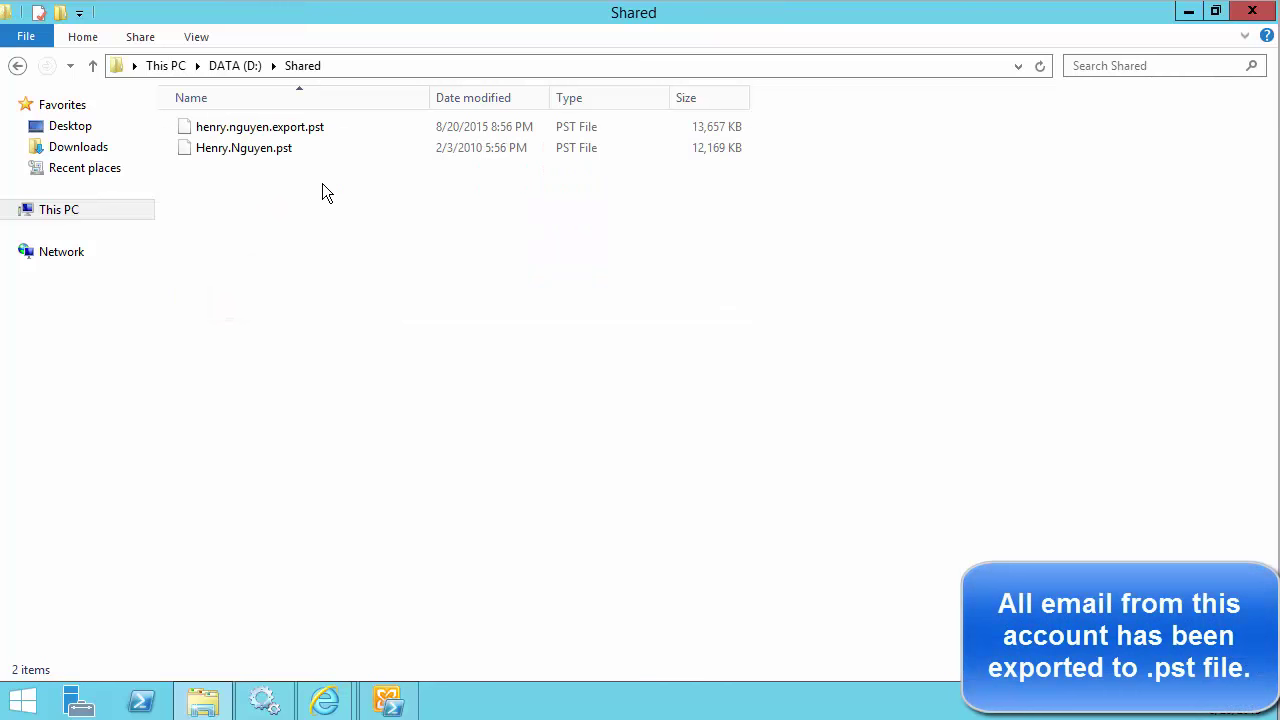
left_click(297, 127)
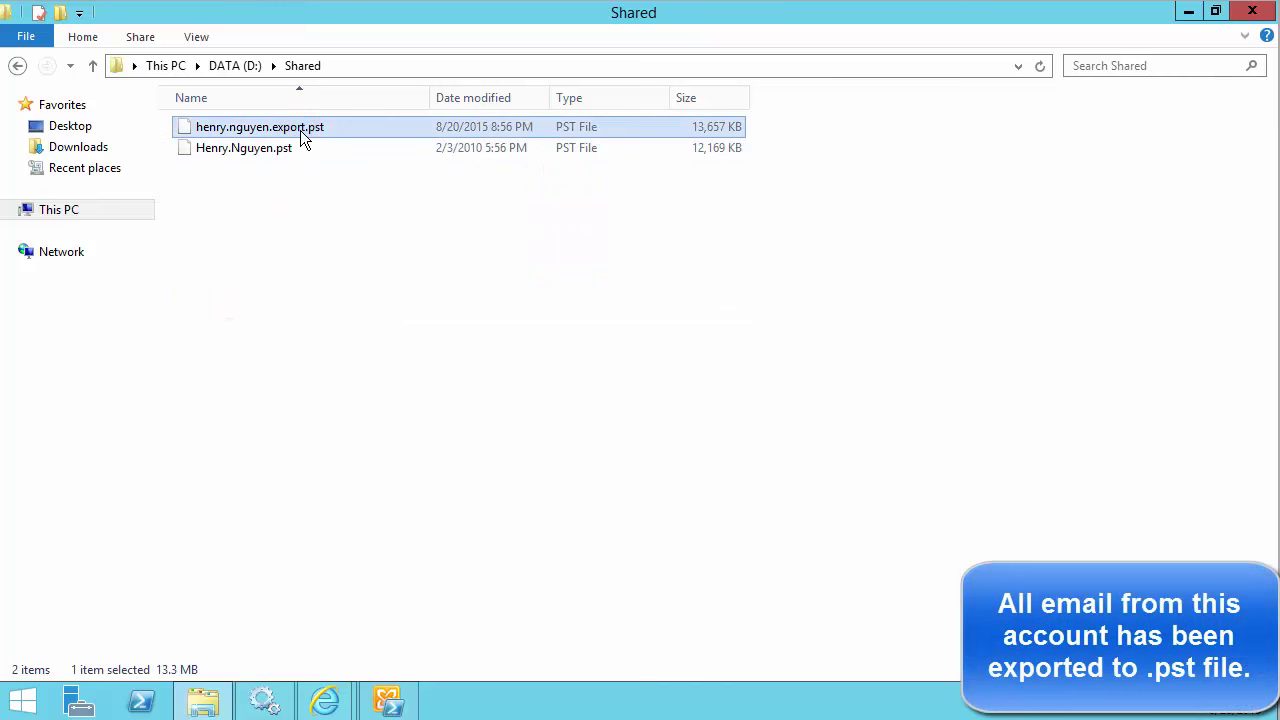
left_click(289, 148)
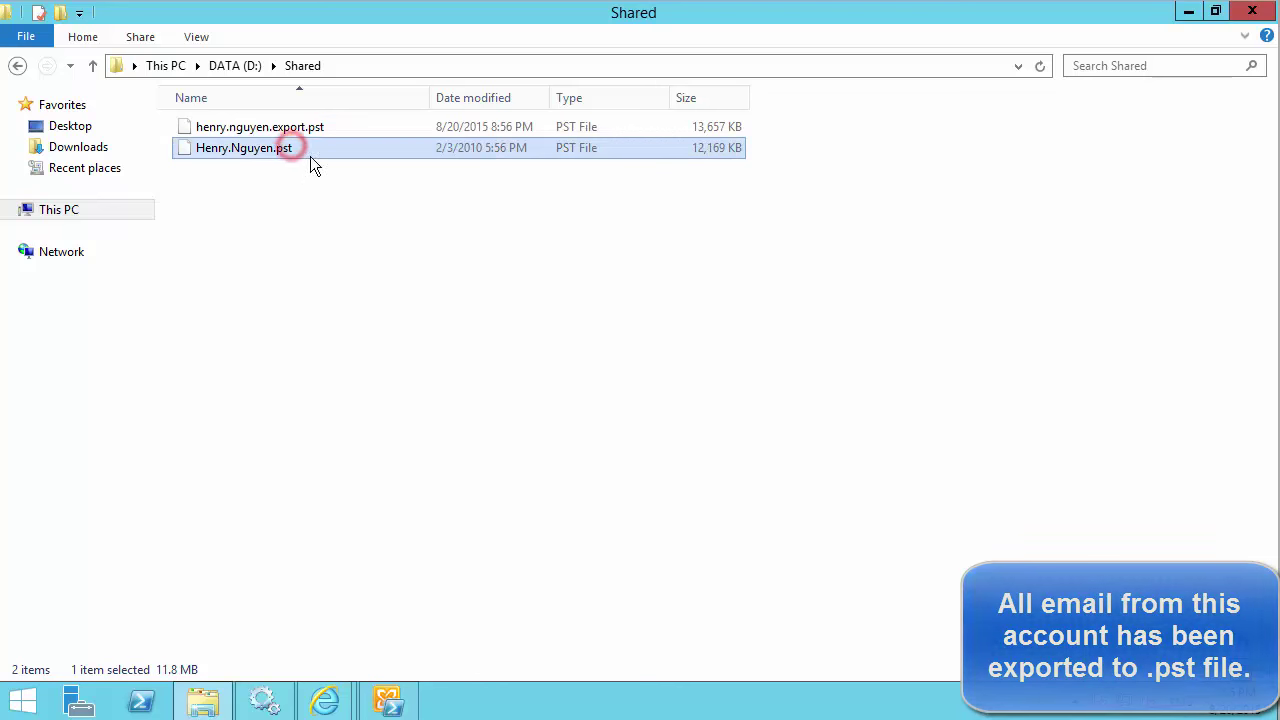
left_click(300, 128)
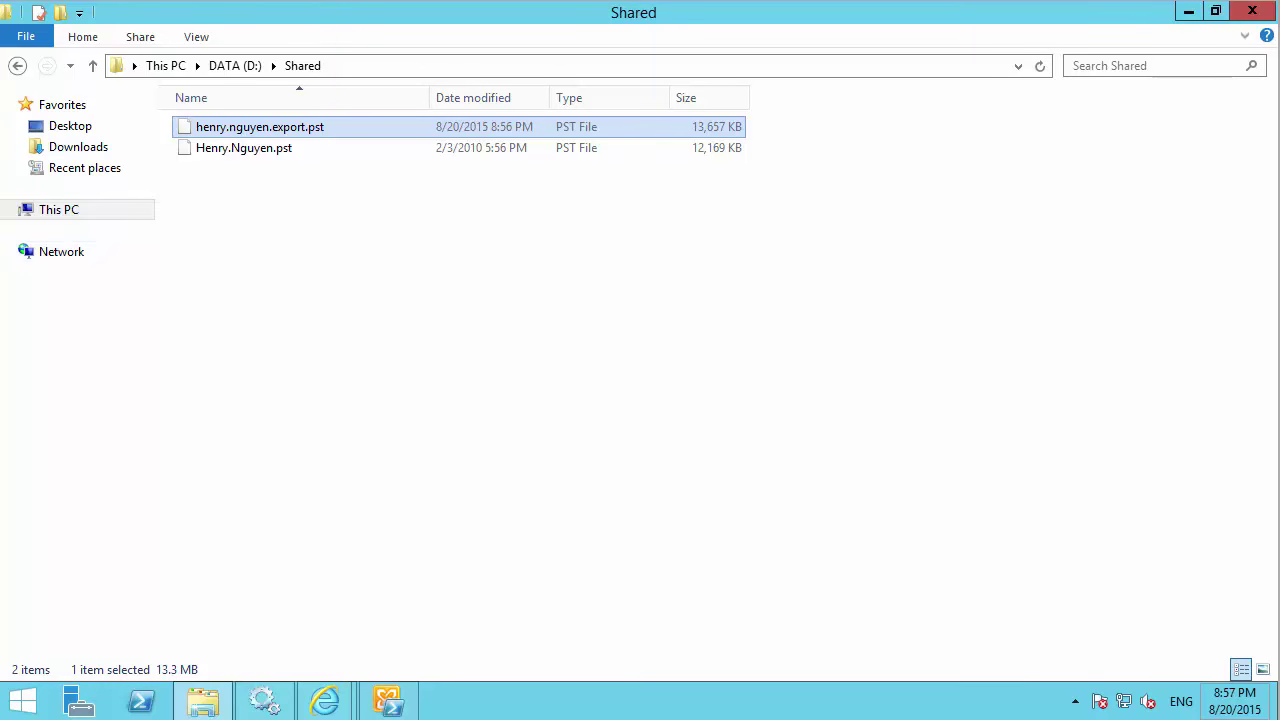
left_click(1250, 14)
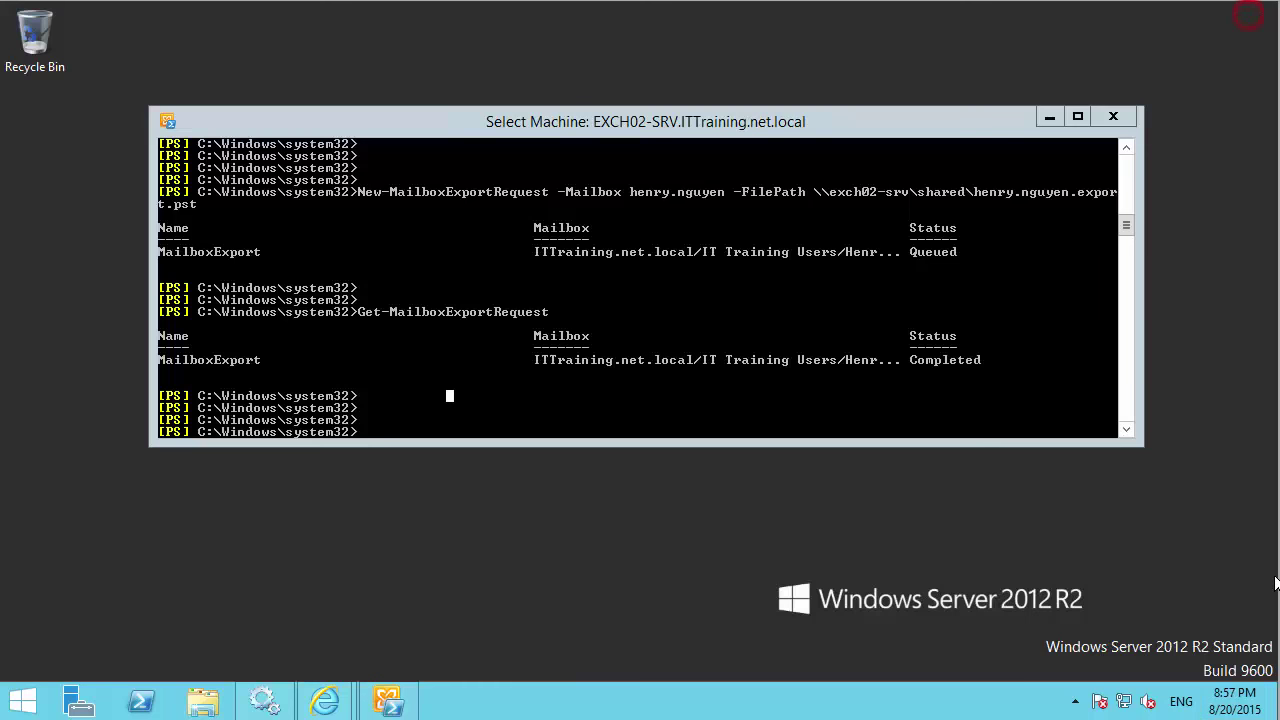
left_click(1113, 118)
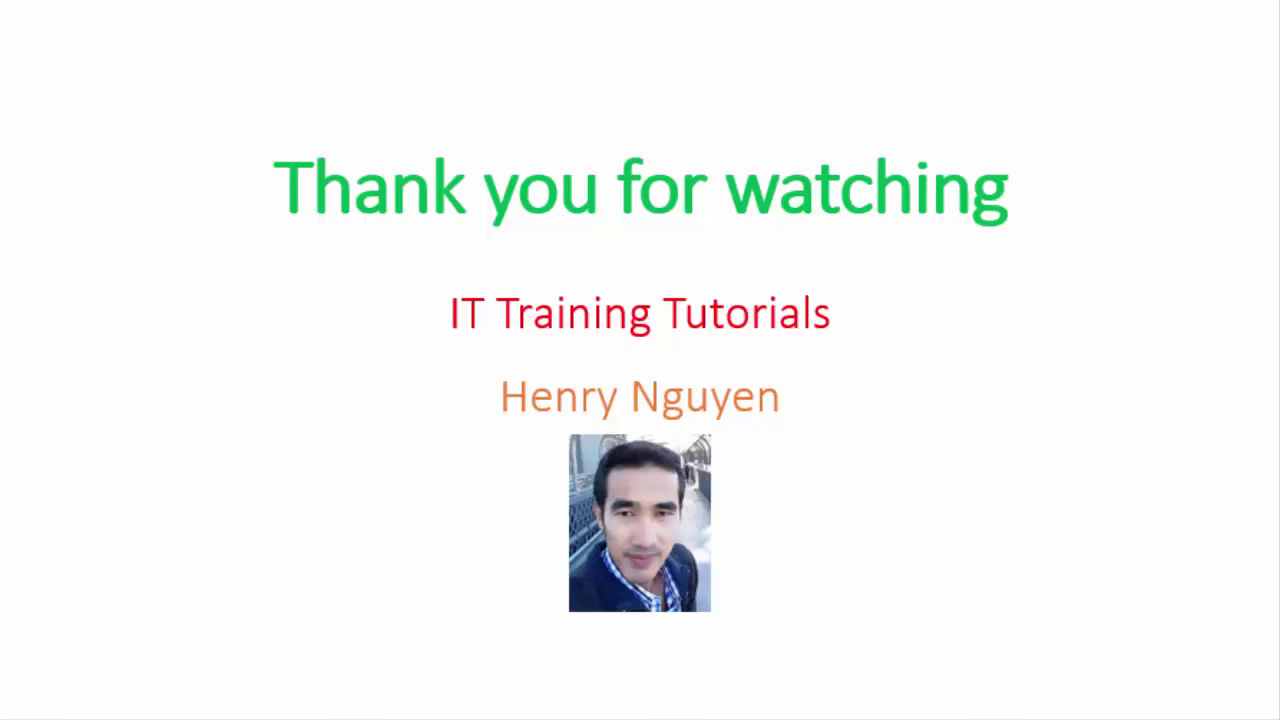